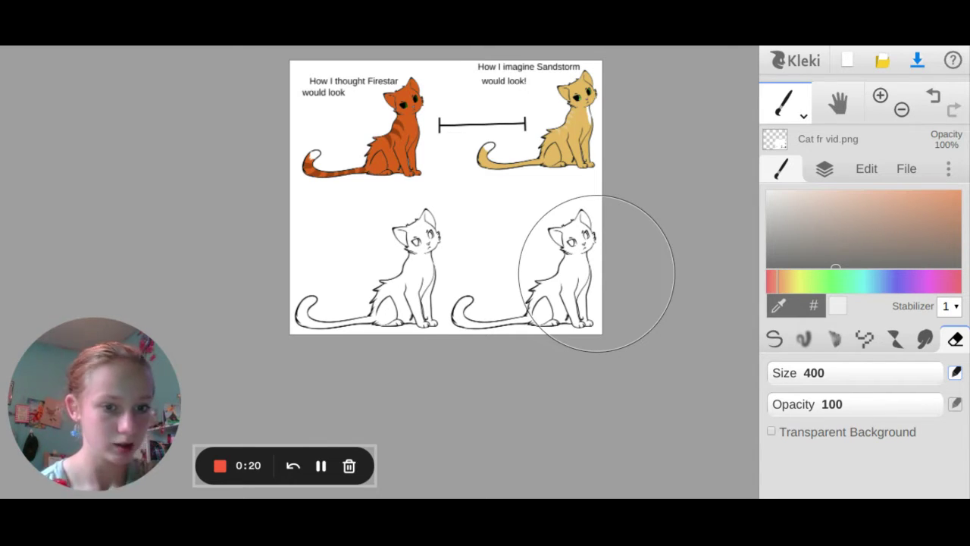
# - Sample the orange body colour of the upper-left Firestar cat as the drawing colour
pyautogui.click(774, 338)
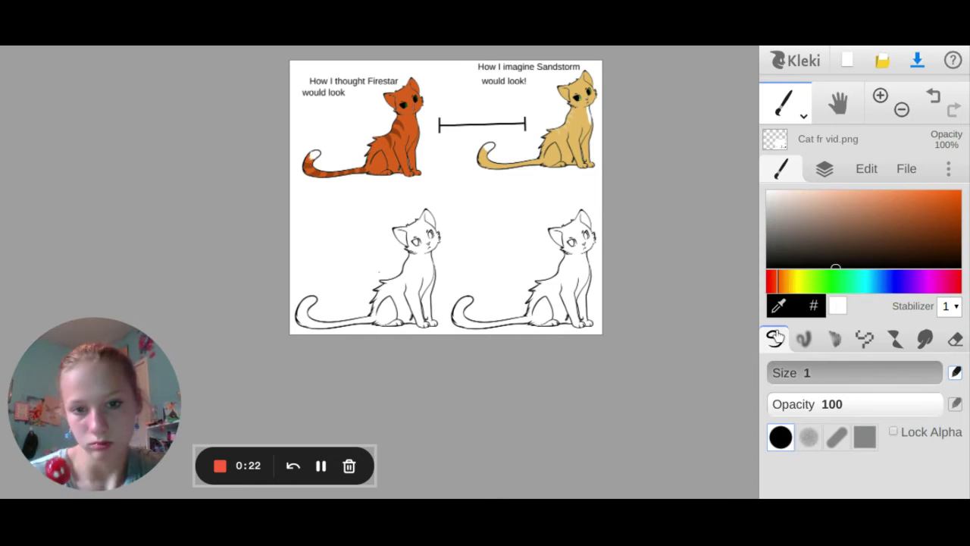
pyautogui.click(783, 112)
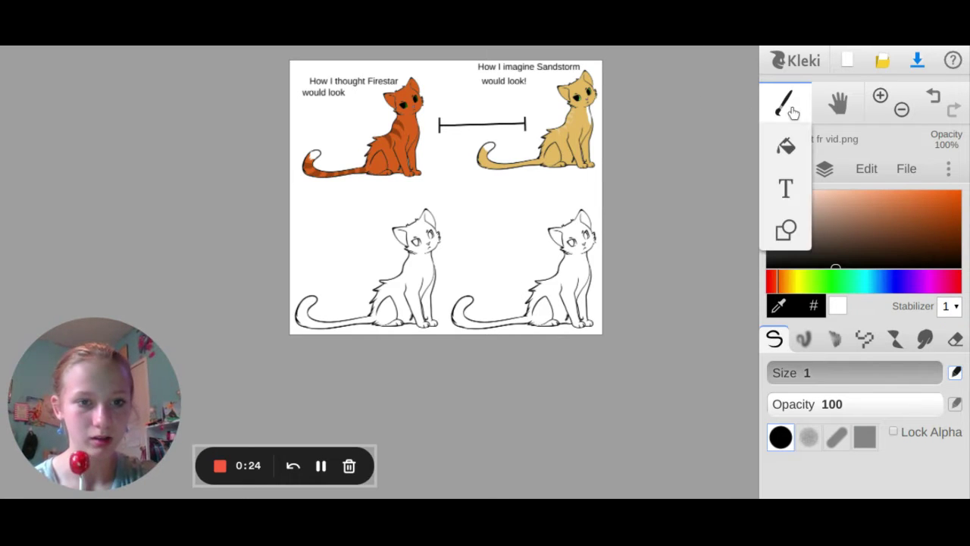
pyautogui.click(785, 146)
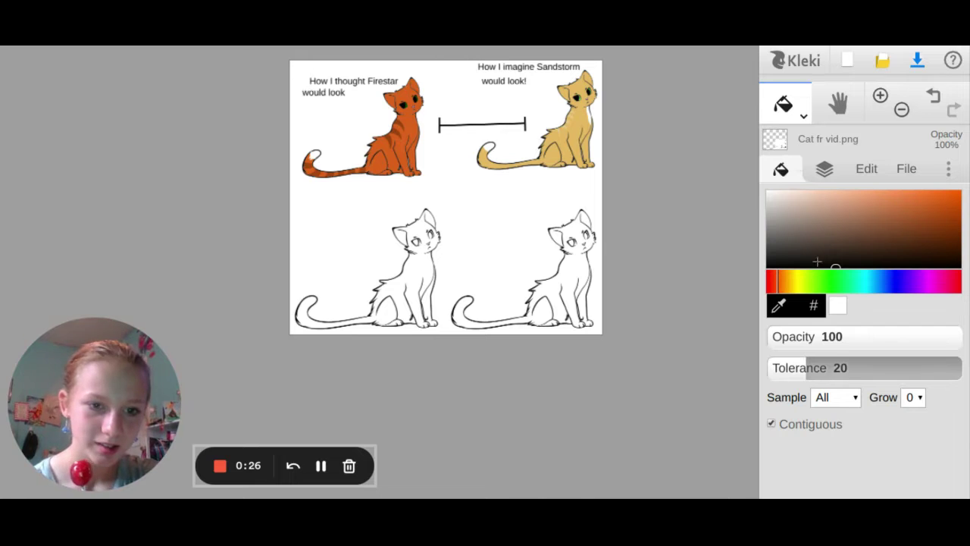
pyautogui.keyDown('alt'); pyautogui.click(395, 136); pyautogui.keyUp('alt')
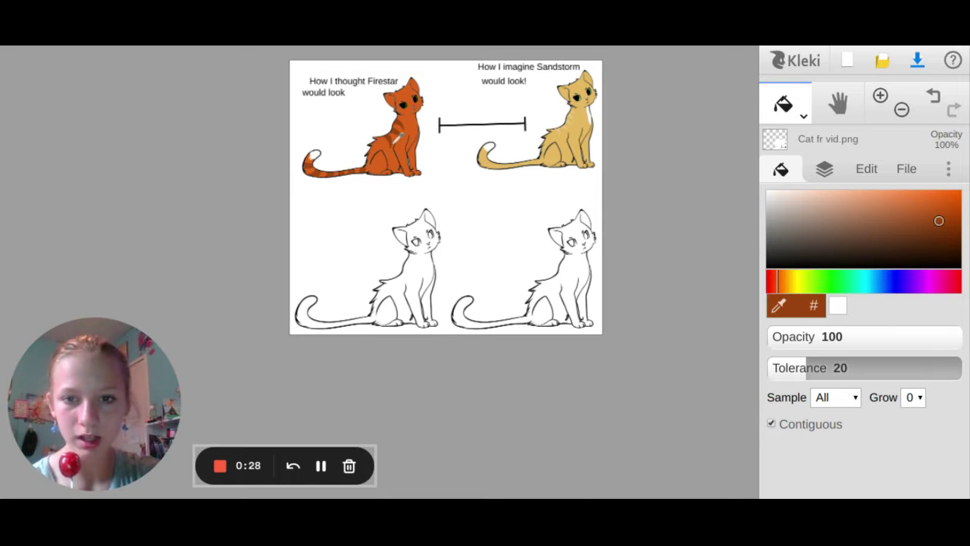
pyautogui.click(774, 91)
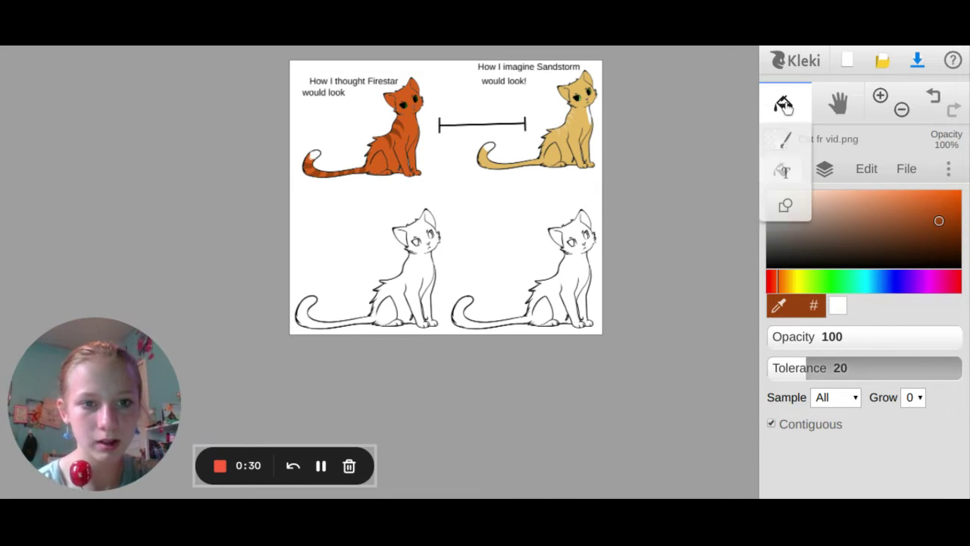
pyautogui.click(785, 144)
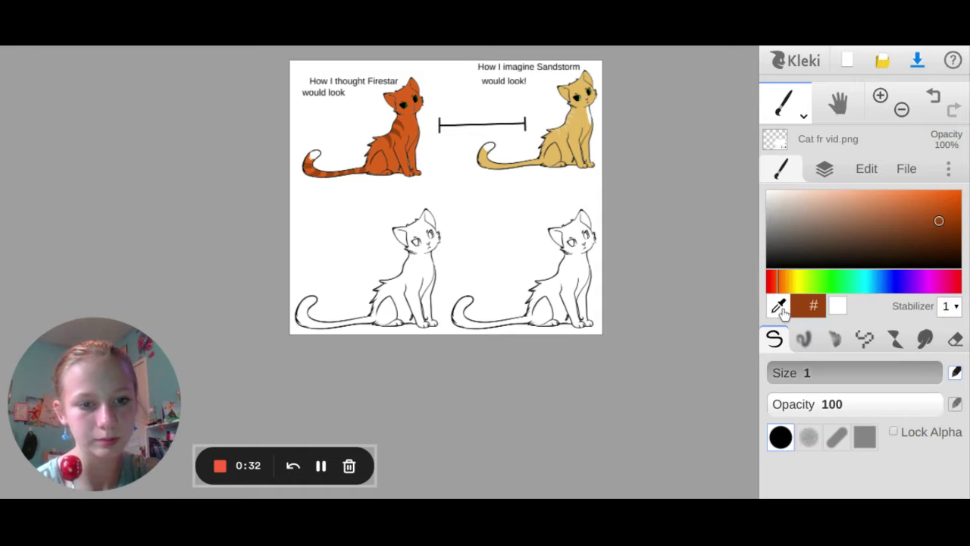
pyautogui.click(381, 156)
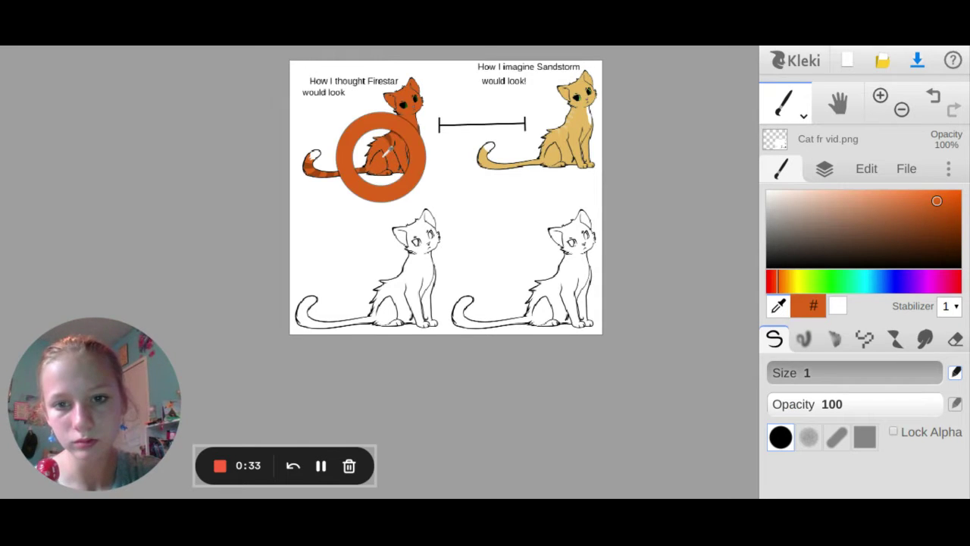
# - Try to fill the lower-left cat's body with a darker brownish orange using the Paint Bucket
pyautogui.click(804, 100)
pyautogui.click(786, 147)
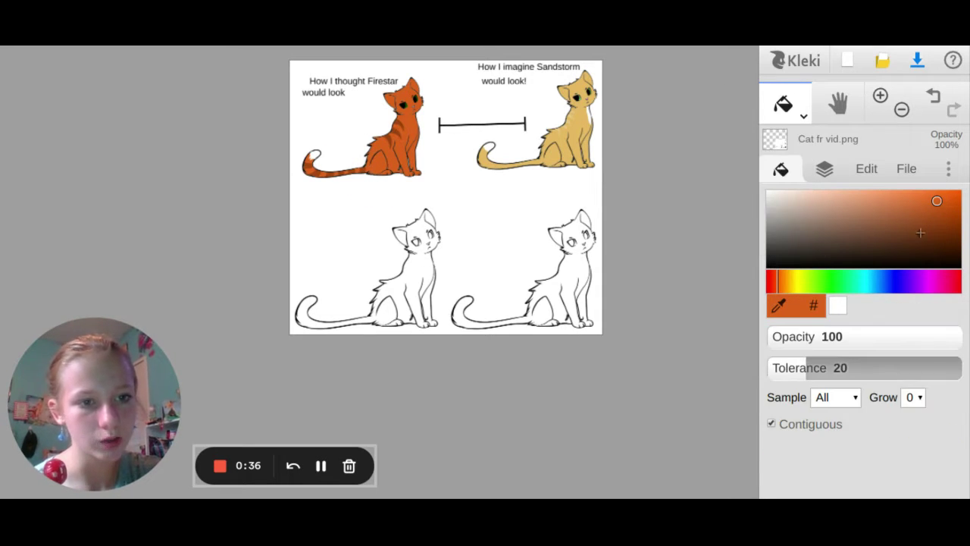
pyautogui.click(939, 222)
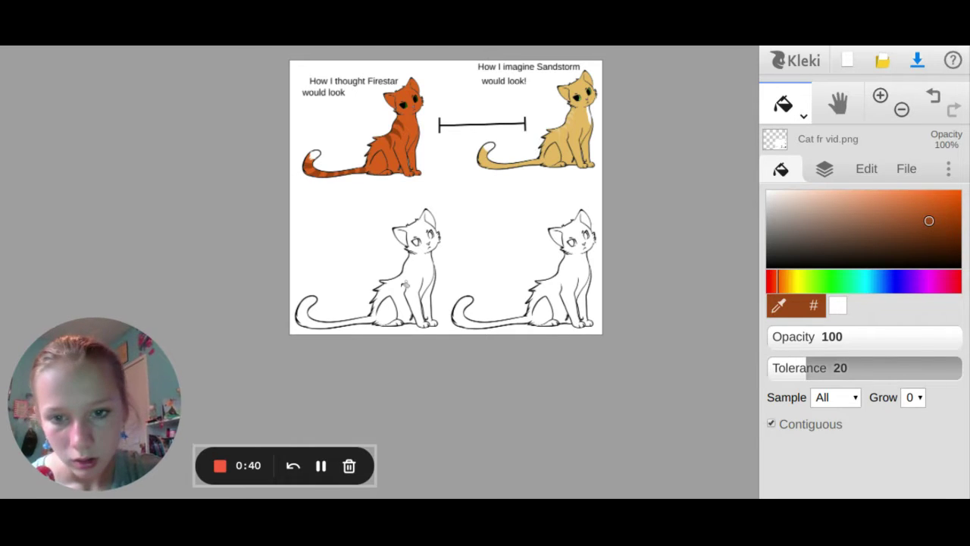
pyautogui.click(407, 283)
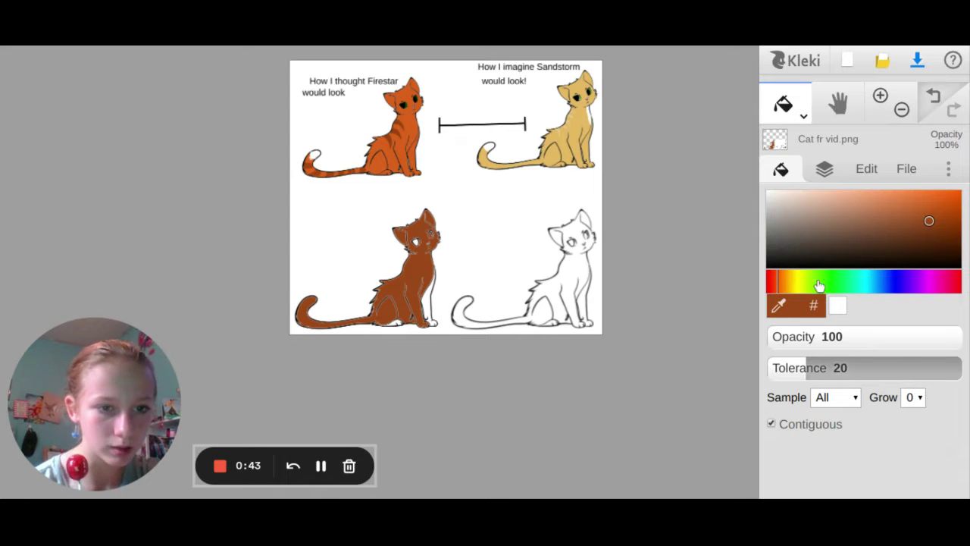
# - Fill the lower-left cat's body and far front leg with a dark red-orange at 100 opacity
pyautogui.click(775, 279)
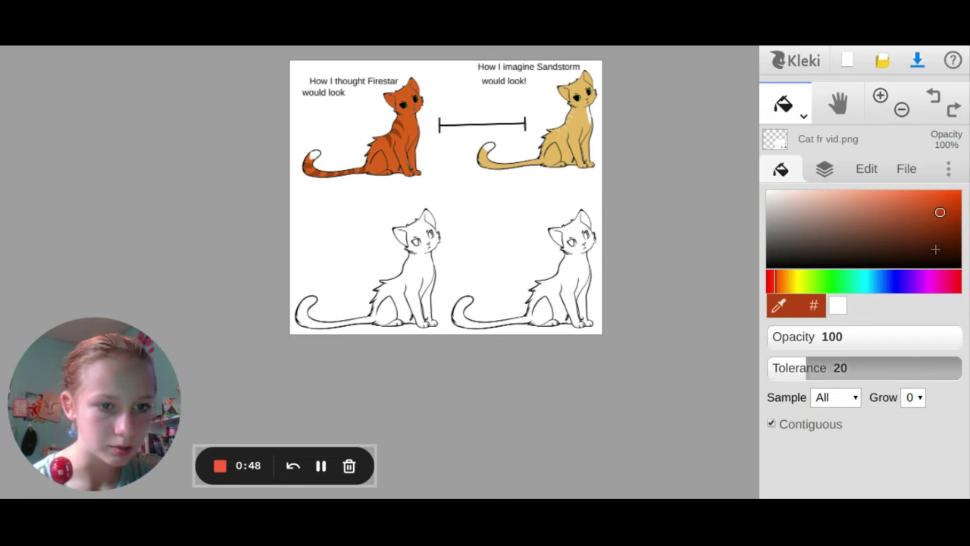
pyautogui.click(939, 230)
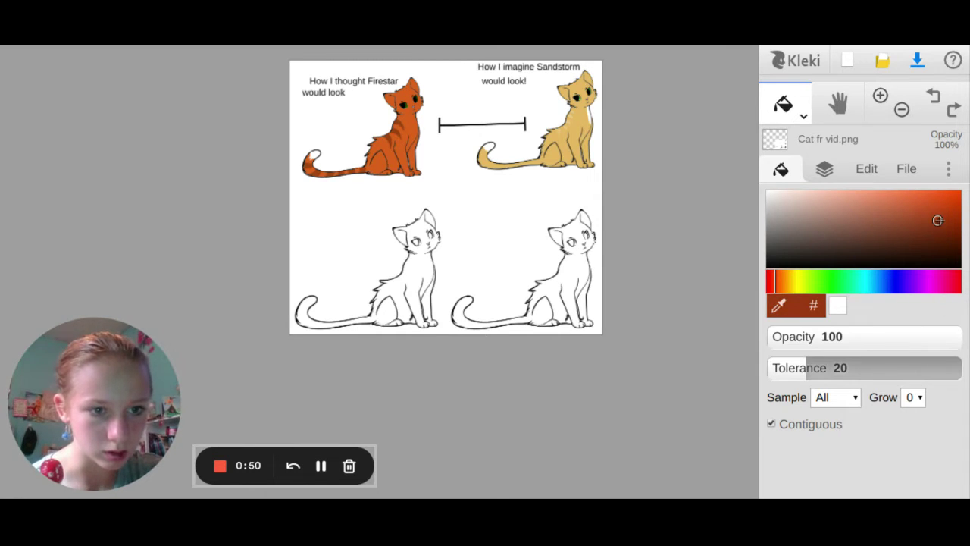
pyautogui.click(939, 213)
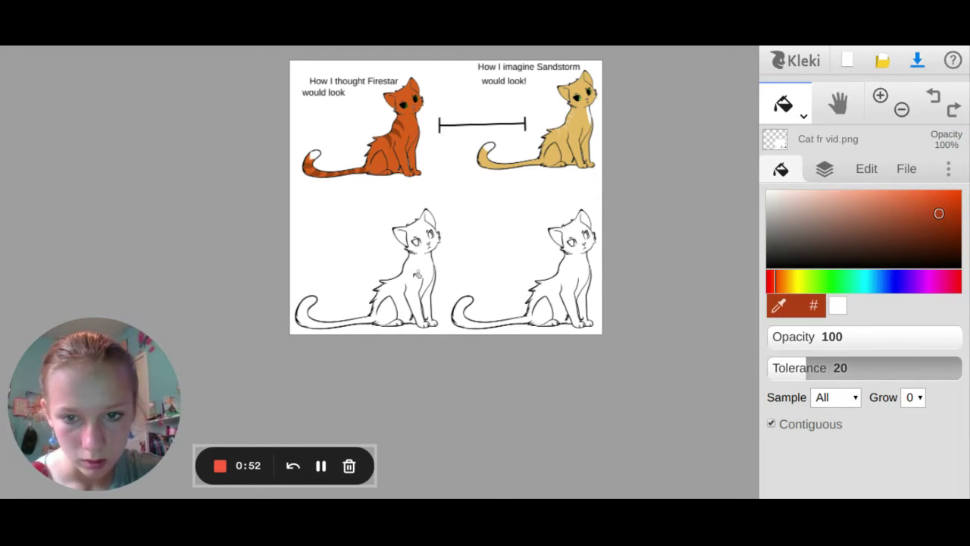
pyautogui.click(417, 275)
pyautogui.click(430, 304)
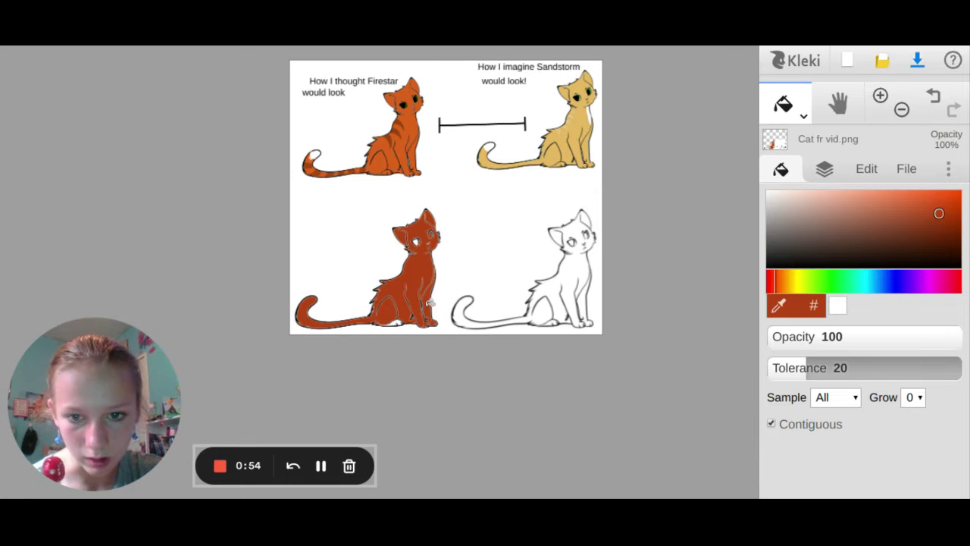
# - Examine the filled lower-left cat's body, chest and face up close
pyautogui.click(879, 94)
pyautogui.click(879, 96)
pyautogui.hscroll(2, 464, 272)
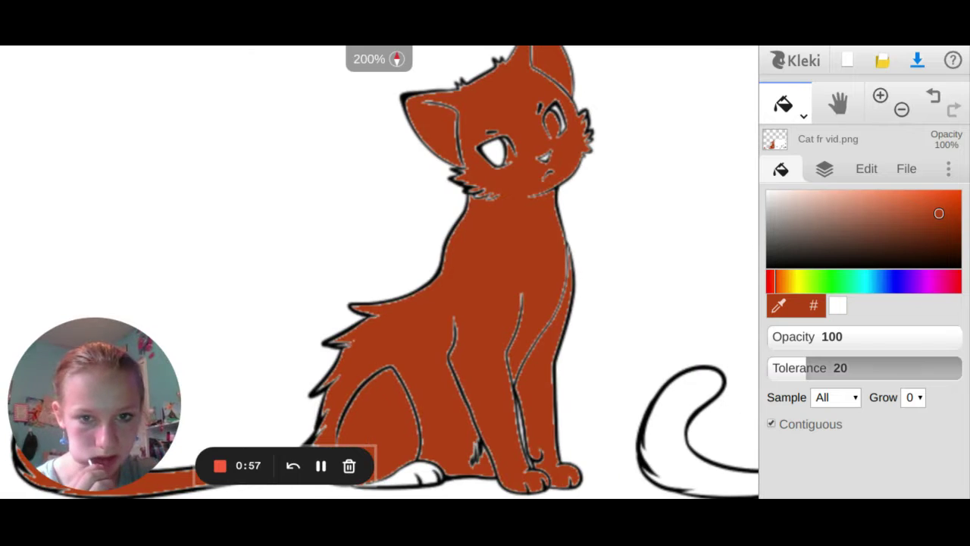
pyautogui.scroll(2, 465, 272)
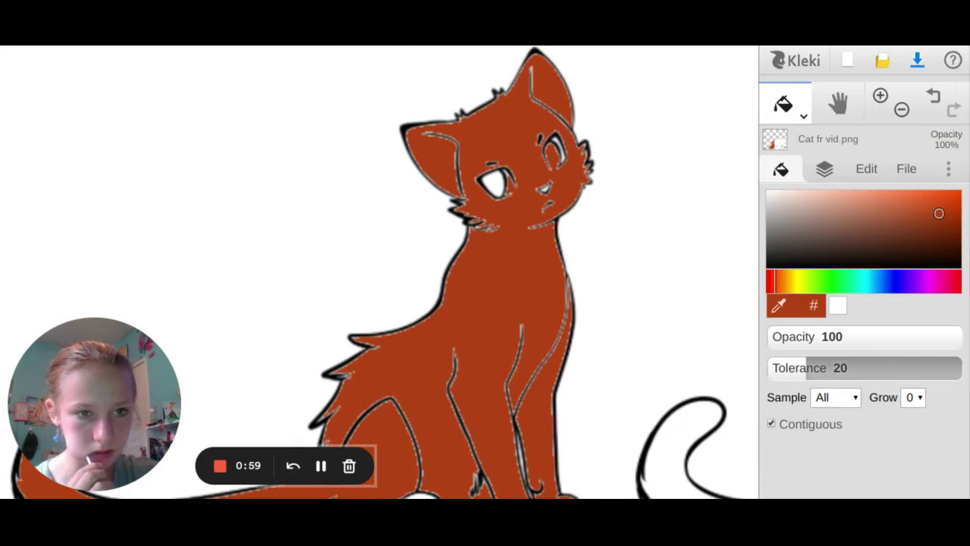
pyautogui.click(880, 96)
pyautogui.click(880, 96)
pyautogui.click(880, 95)
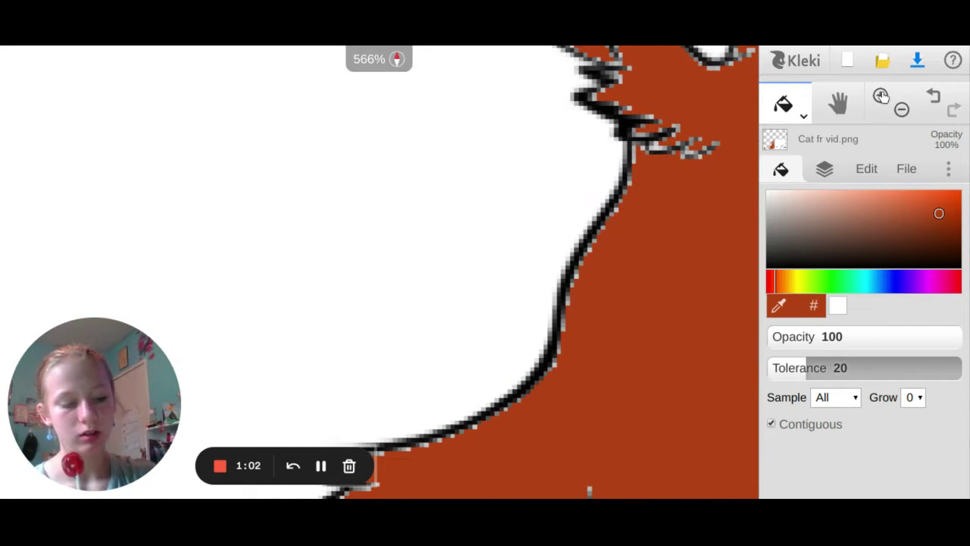
pyautogui.hscroll(6, 379, 273)
pyautogui.scroll(-2, 379, 272)
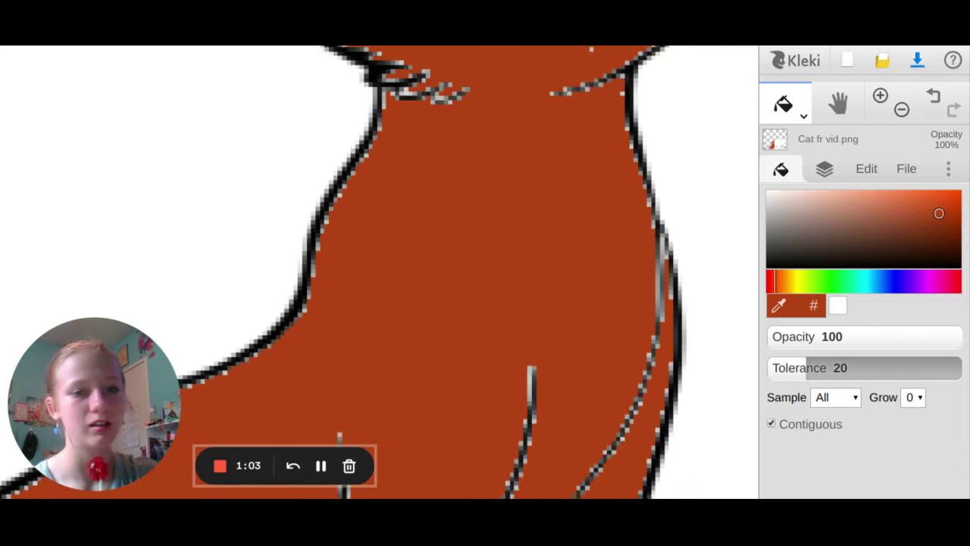
pyautogui.scroll(10, 379, 272)
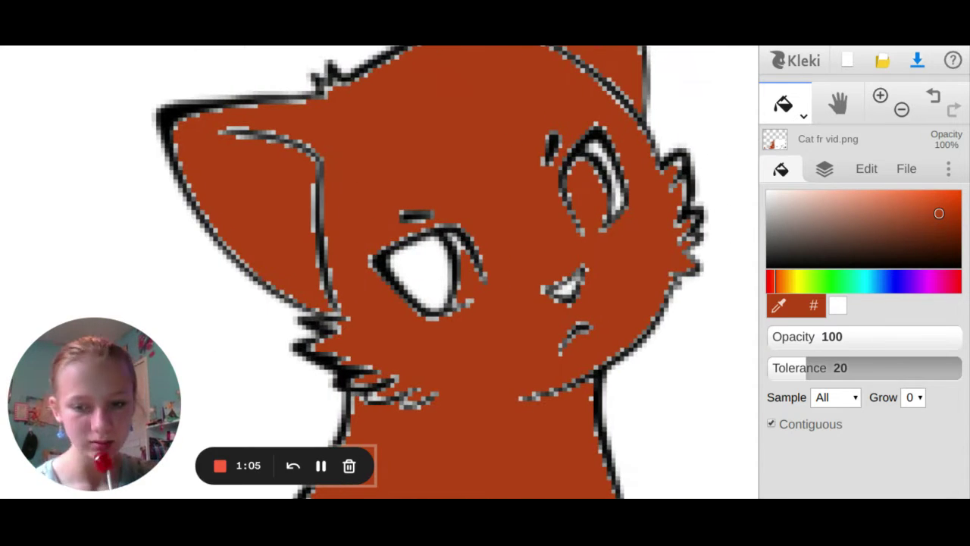
# - Paint the crescent along the right side of the lower-left cat's left-hand eye dark green with a size 1 pen
pyautogui.click(881, 96)
pyautogui.click(882, 96)
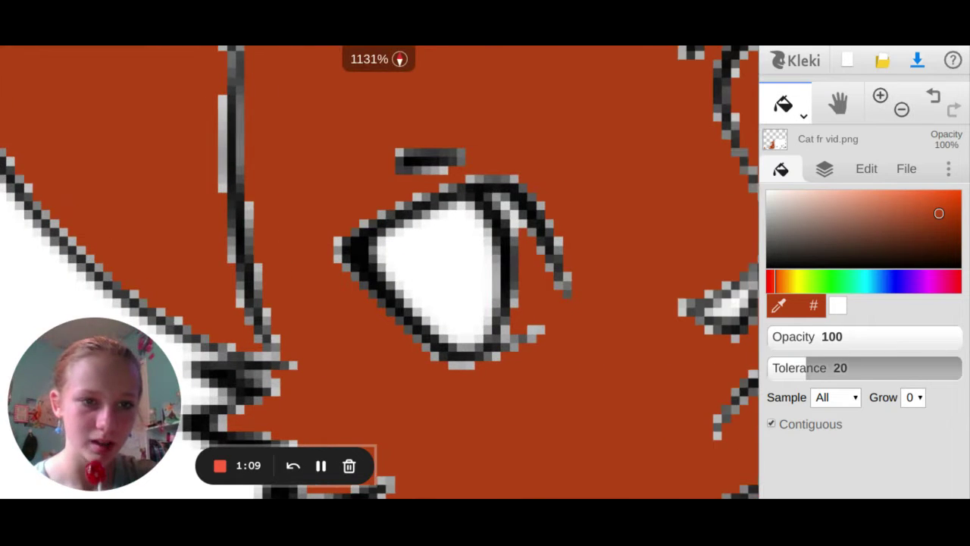
pyautogui.click(882, 96)
pyautogui.click(881, 95)
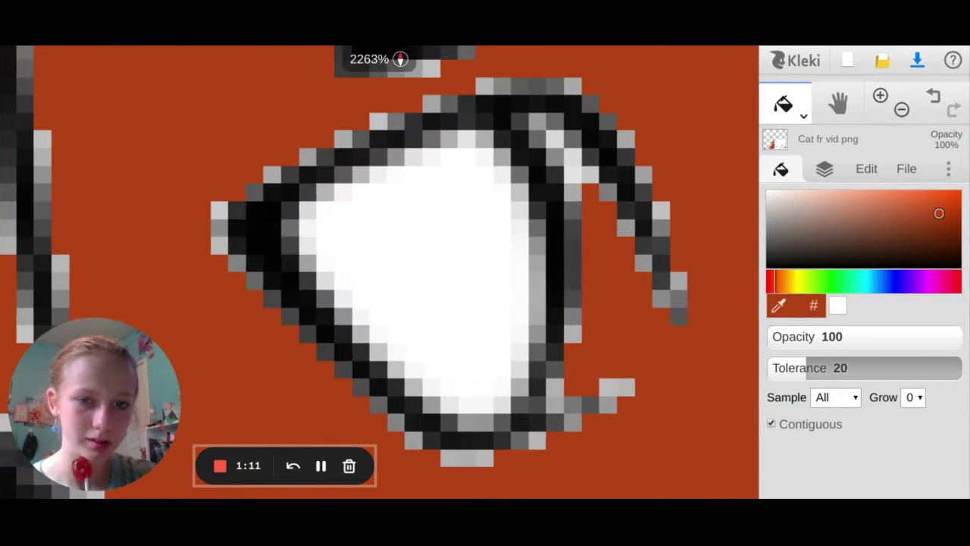
pyautogui.click(832, 279)
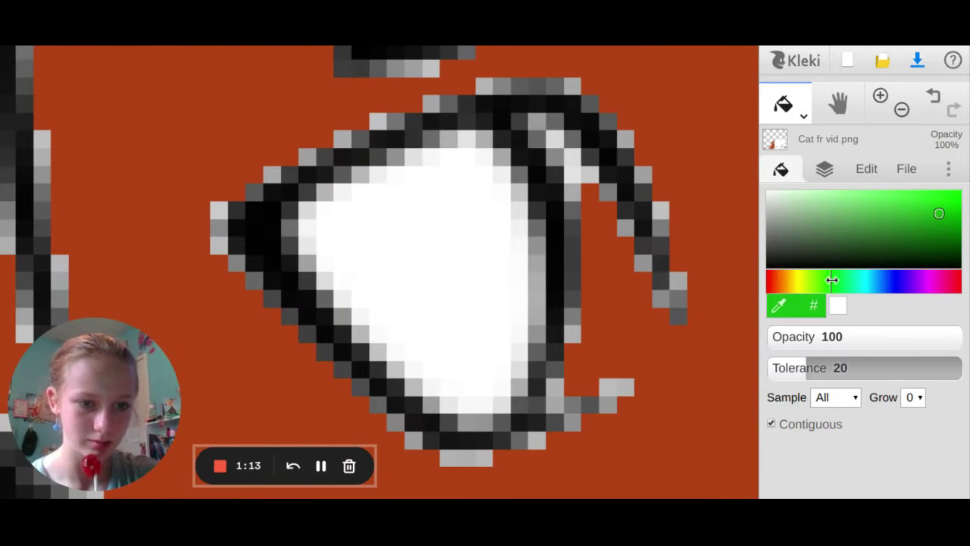
pyautogui.click(938, 232)
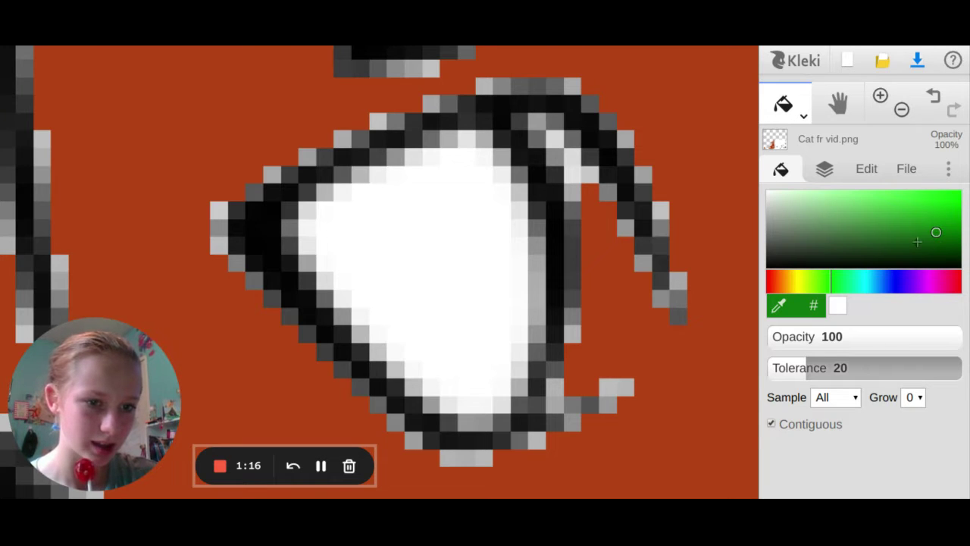
pyautogui.click(944, 240)
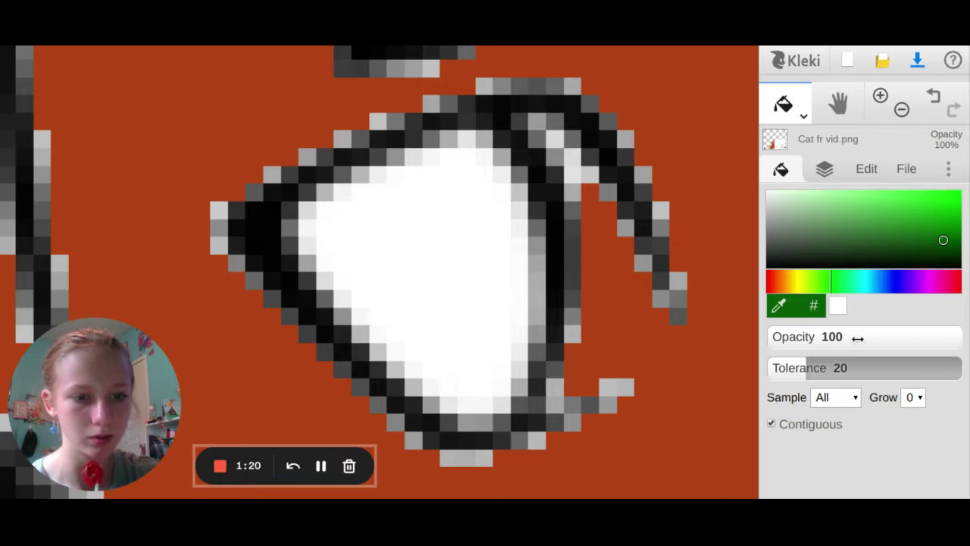
pyautogui.click(784, 106)
pyautogui.click(788, 146)
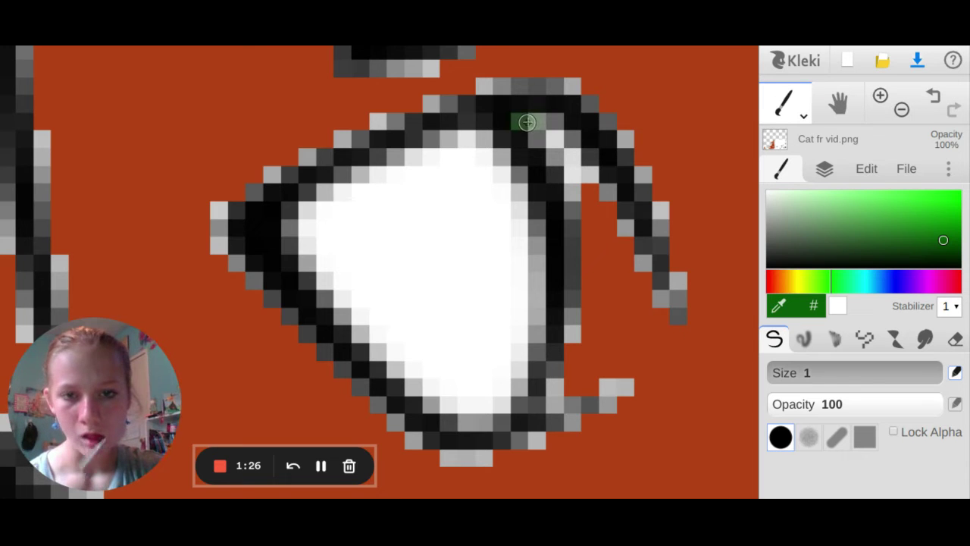
pyautogui.moveTo(529, 122)
pyautogui.mouseDown()
pyautogui.moveTo(560, 126)
pyautogui.moveTo(521, 123)
pyautogui.moveTo(569, 163)
pyautogui.moveTo(555, 136)
pyautogui.moveTo(582, 192)
pyautogui.moveTo(612, 193)
pyautogui.moveTo(658, 315)
pyautogui.moveTo(661, 331)
pyautogui.moveTo(623, 378)
pyautogui.moveTo(576, 387)
pyautogui.moveTo(593, 291)
pyautogui.moveTo(589, 210)
pyautogui.moveTo(616, 222)
pyautogui.moveTo(603, 282)
pyautogui.moveTo(595, 202)
pyautogui.moveTo(556, 159)
pyautogui.moveTo(626, 278)
pyautogui.moveTo(628, 332)
pyautogui.moveTo(633, 302)
pyautogui.moveTo(639, 342)
pyautogui.moveTo(641, 266)
pyautogui.moveTo(628, 309)
pyautogui.moveTo(590, 368)
pyautogui.moveTo(624, 353)
pyautogui.moveTo(585, 355)
pyautogui.mouseUp()
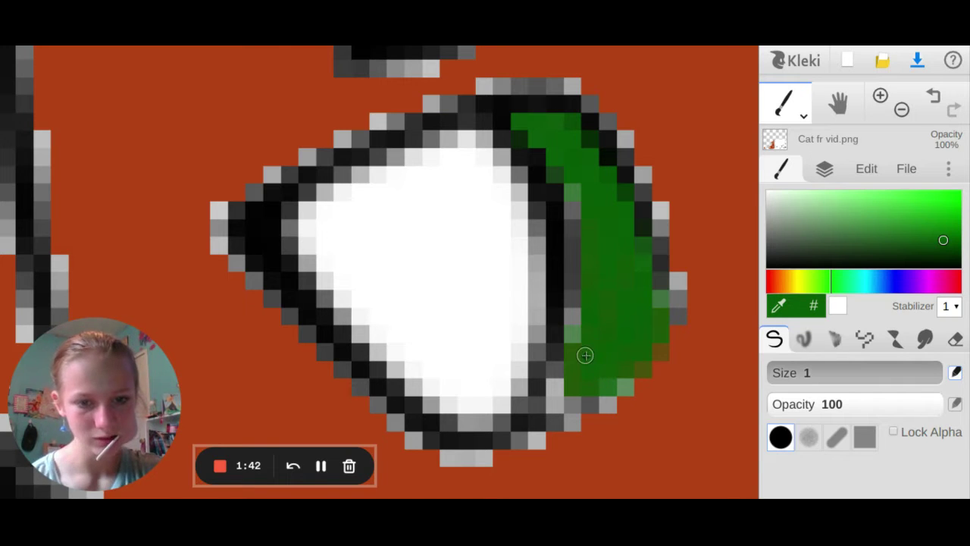
# - Retrace the outline of the lower-left cat's left-hand eye in black with the size 1 pen
pyautogui.moveTo(844, 235); pyautogui.dragTo(841, 333)
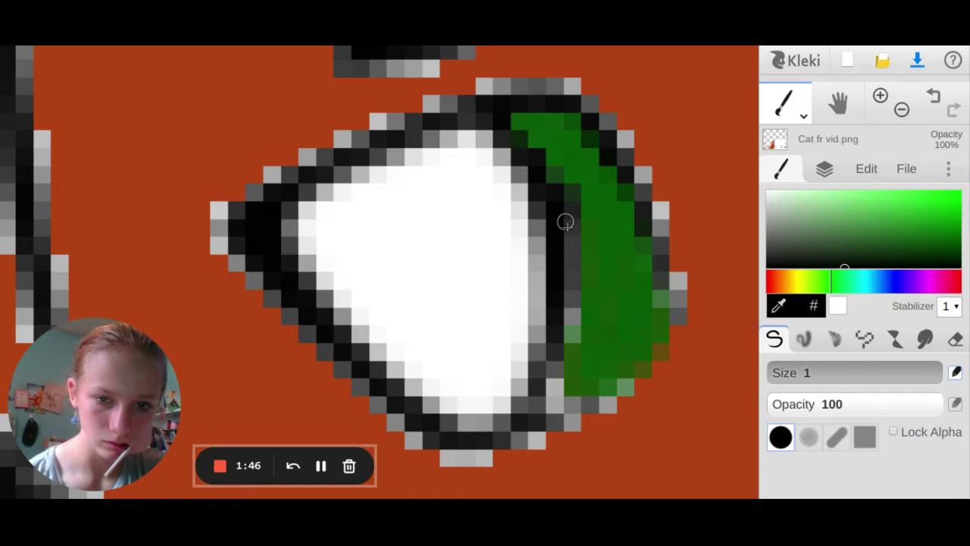
pyautogui.moveTo(569, 241)
pyautogui.mouseDown()
pyautogui.moveTo(569, 337)
pyautogui.moveTo(570, 195)
pyautogui.moveTo(492, 132)
pyautogui.moveTo(479, 97)
pyautogui.moveTo(487, 91)
pyautogui.moveTo(557, 92)
pyautogui.moveTo(632, 162)
pyautogui.moveTo(663, 293)
pyautogui.moveTo(676, 290)
pyautogui.moveTo(669, 325)
pyautogui.moveTo(681, 339)
pyautogui.moveTo(673, 369)
pyautogui.moveTo(614, 421)
pyautogui.moveTo(589, 428)
pyautogui.moveTo(552, 416)
pyautogui.moveTo(603, 411)
pyautogui.moveTo(666, 357)
pyautogui.moveTo(641, 388)
pyautogui.moveTo(600, 407)
pyautogui.moveTo(558, 407)
pyautogui.moveTo(520, 424)
pyautogui.moveTo(521, 436)
pyautogui.moveTo(455, 455)
pyautogui.moveTo(528, 437)
pyautogui.moveTo(548, 412)
pyautogui.moveTo(551, 348)
pyautogui.mouseUp()
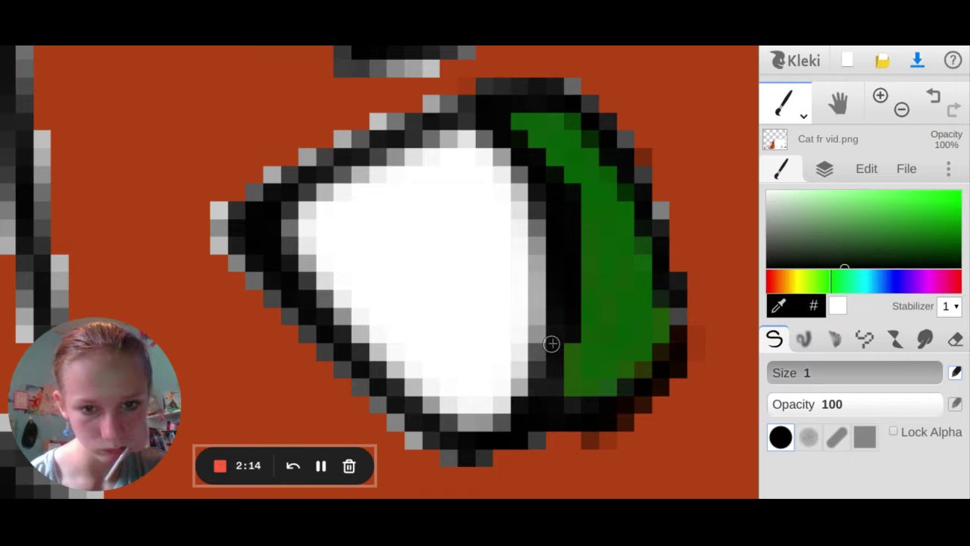
pyautogui.moveTo(427, 411)
pyautogui.mouseDown()
pyautogui.moveTo(501, 424)
pyautogui.moveTo(426, 413)
pyautogui.moveTo(305, 292)
pyautogui.moveTo(288, 244)
pyautogui.moveTo(288, 215)
pyautogui.moveTo(348, 163)
pyautogui.moveTo(422, 137)
pyautogui.moveTo(479, 139)
pyautogui.moveTo(461, 116)
pyautogui.moveTo(433, 107)
pyautogui.moveTo(302, 156)
pyautogui.moveTo(230, 209)
pyautogui.moveTo(221, 244)
pyautogui.moveTo(400, 425)
pyautogui.moveTo(428, 443)
pyautogui.mouseUp()
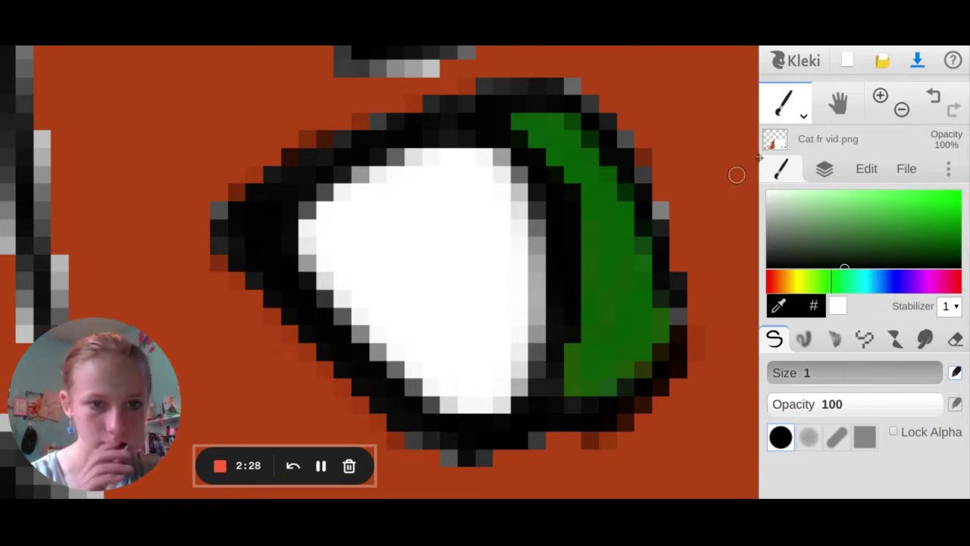
# - Fill the white interior of the left-hand eye with black and paint over the remaining grey edge pixels
pyautogui.click(783, 114)
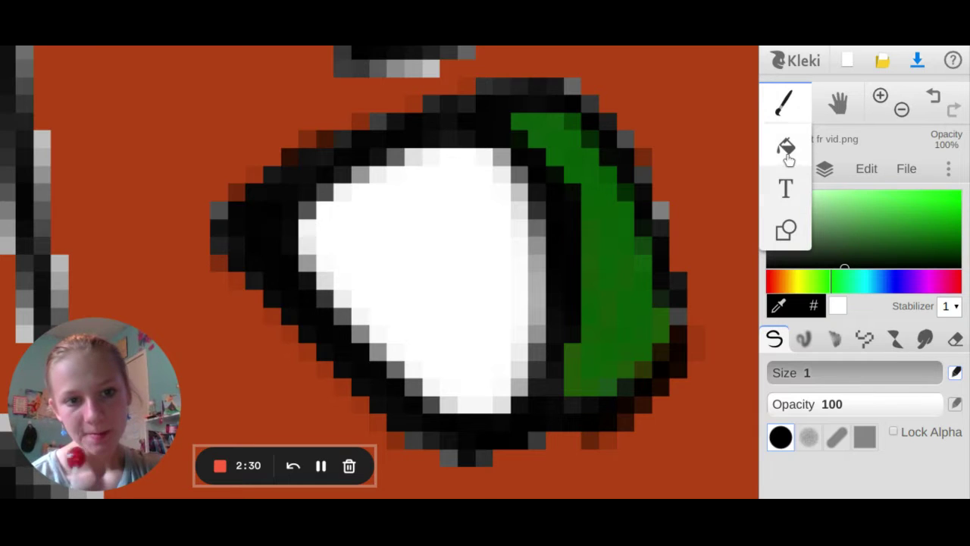
pyautogui.click(785, 148)
pyautogui.click(487, 220)
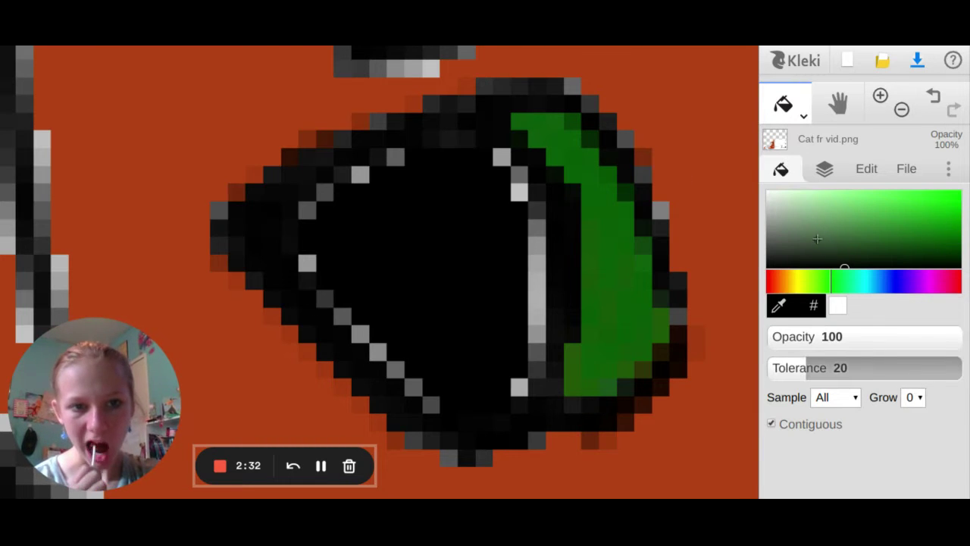
pyautogui.click(807, 111)
pyautogui.click(788, 144)
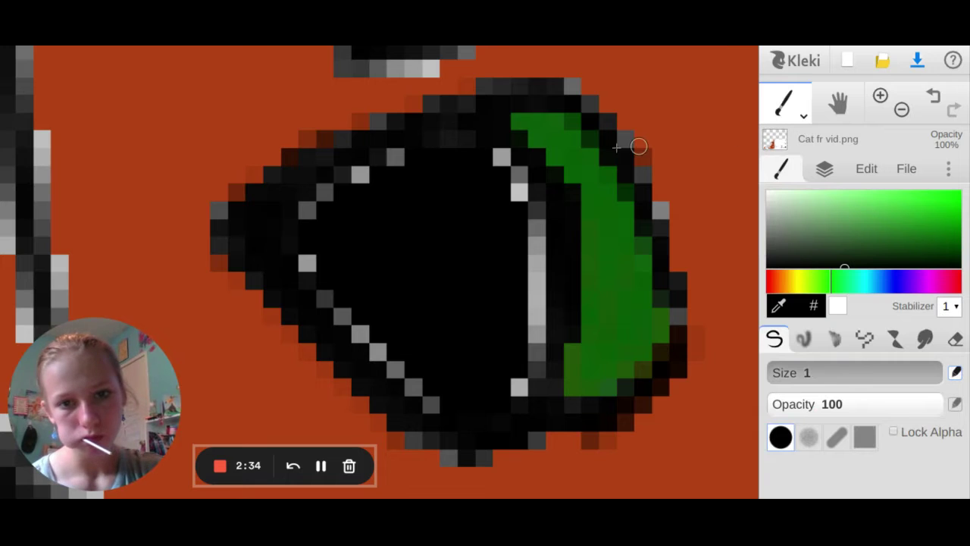
pyautogui.moveTo(499, 161)
pyautogui.mouseDown()
pyautogui.moveTo(500, 146)
pyautogui.moveTo(519, 215)
pyautogui.moveTo(467, 159)
pyautogui.moveTo(418, 136)
pyautogui.moveTo(467, 134)
pyautogui.moveTo(447, 124)
pyautogui.moveTo(322, 192)
pyautogui.moveTo(321, 209)
pyautogui.moveTo(310, 208)
pyautogui.moveTo(315, 310)
pyautogui.moveTo(307, 223)
pyautogui.moveTo(343, 362)
pyautogui.moveTo(428, 376)
pyautogui.moveTo(321, 299)
pyautogui.moveTo(431, 401)
pyautogui.moveTo(480, 396)
pyautogui.moveTo(501, 377)
pyautogui.moveTo(520, 408)
pyautogui.moveTo(532, 327)
pyautogui.moveTo(534, 388)
pyautogui.moveTo(552, 377)
pyautogui.moveTo(528, 181)
pyautogui.moveTo(536, 291)
pyautogui.moveTo(334, 253)
pyautogui.mouseUp()
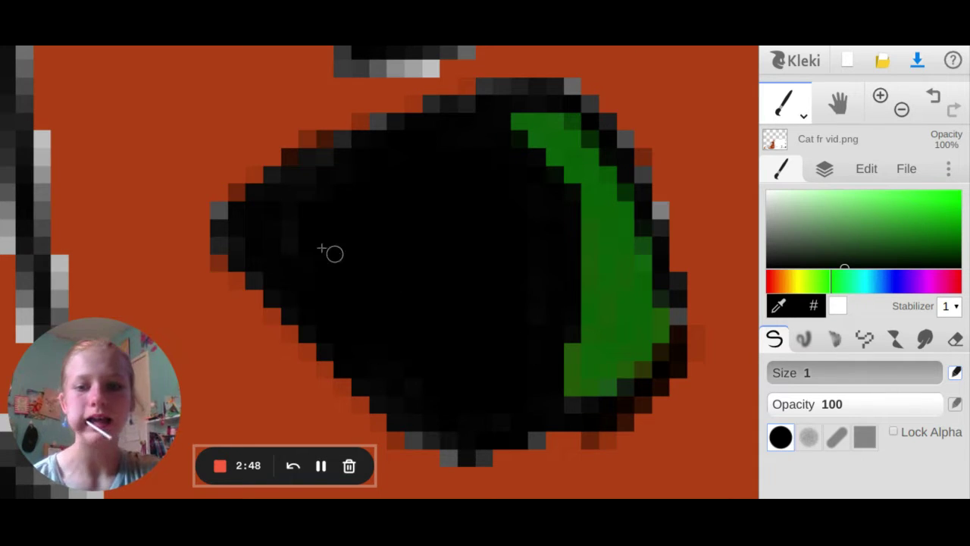
pyautogui.click(901, 109)
pyautogui.click(901, 110)
pyautogui.click(900, 111)
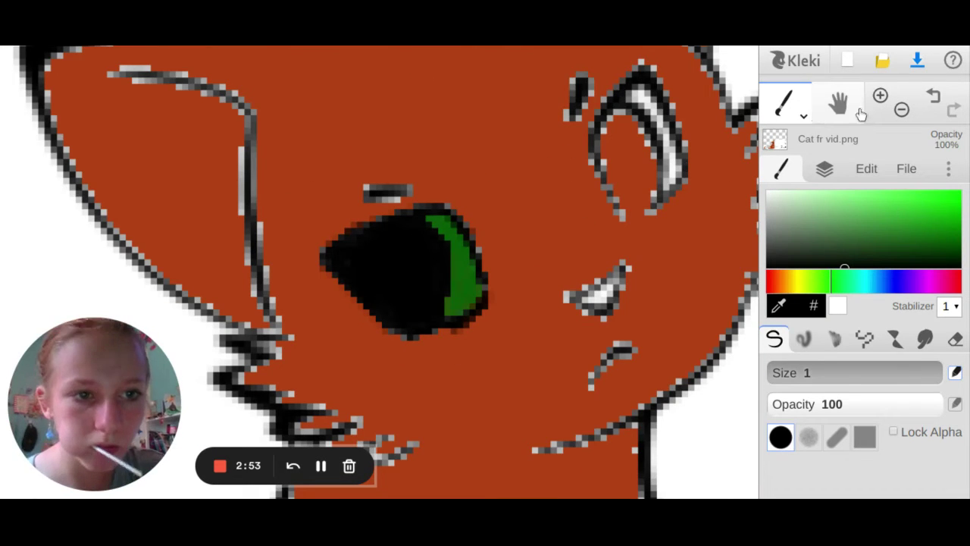
pyautogui.click(880, 96)
pyautogui.click(879, 96)
pyautogui.click(879, 97)
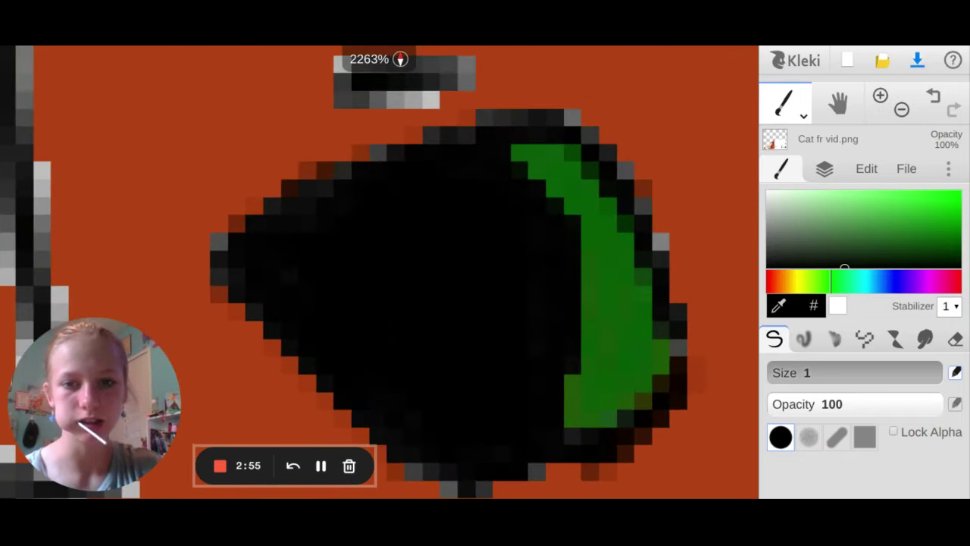
# - Paint the small grey brow mark above the lower-left cat's left-hand eye solid black with the size 1 pen
pyautogui.scroll(3, 459, 201)
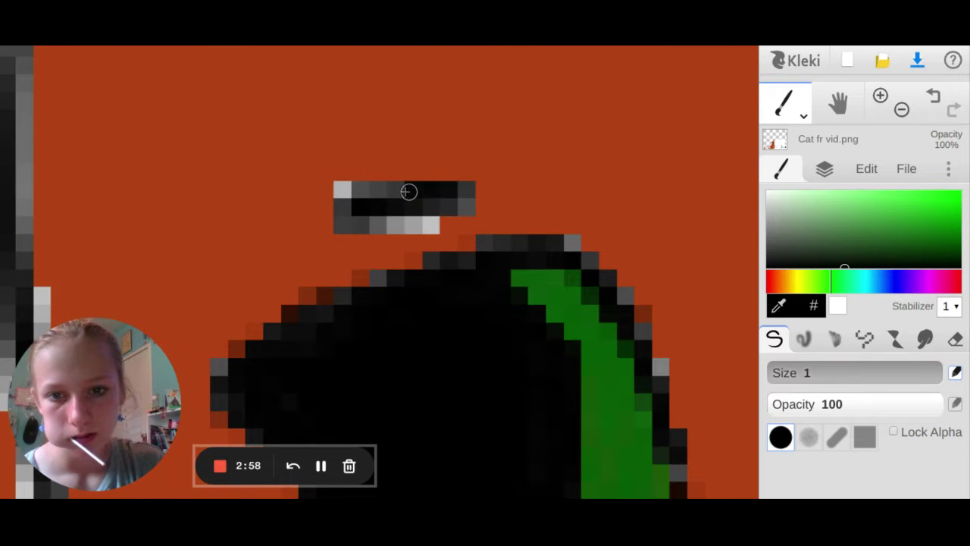
pyautogui.moveTo(409, 191)
pyautogui.mouseDown()
pyautogui.moveTo(340, 197)
pyautogui.moveTo(340, 223)
pyautogui.moveTo(424, 219)
pyautogui.moveTo(412, 210)
pyautogui.moveTo(457, 207)
pyautogui.moveTo(466, 189)
pyautogui.mouseUp()
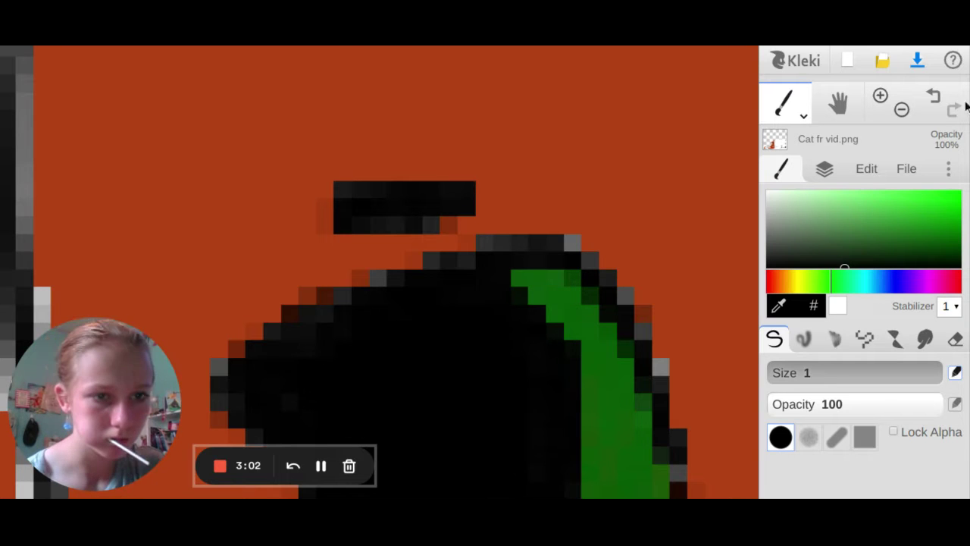
pyautogui.click(901, 110)
pyautogui.click(901, 110)
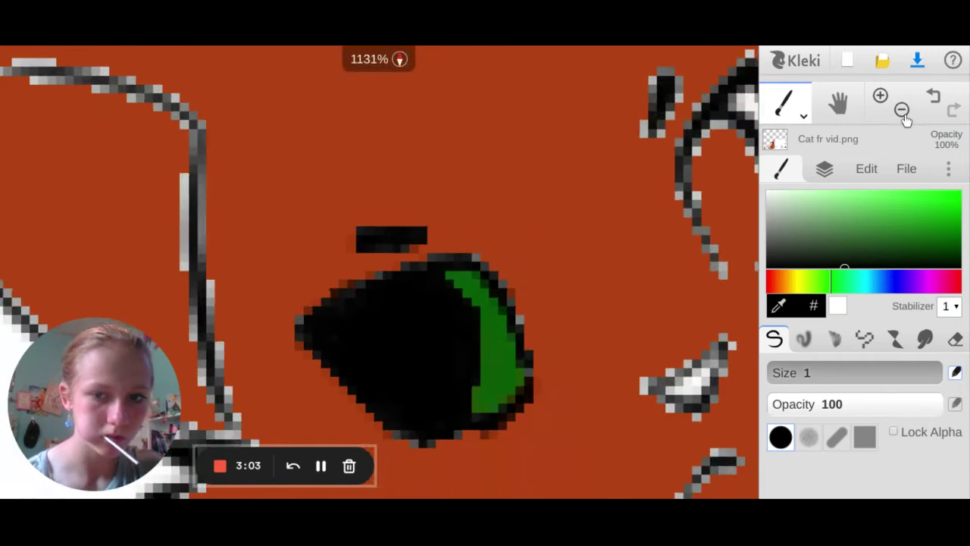
pyautogui.click(902, 110)
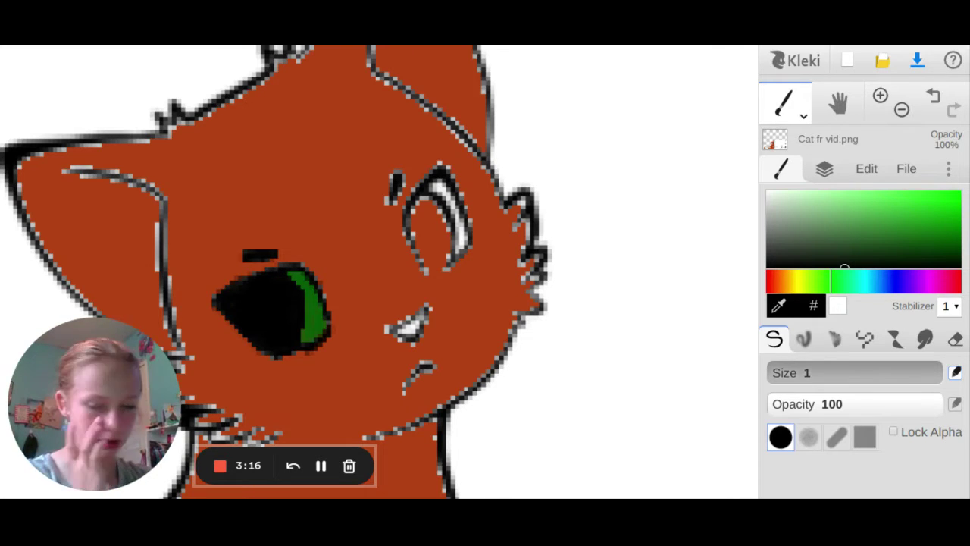
# - Trace over the grey outline of the cat's nose in black with the size 1 pen
pyautogui.click(882, 97)
pyautogui.click(881, 97)
pyautogui.click(881, 97)
pyautogui.scroll(-5, 409, 341)
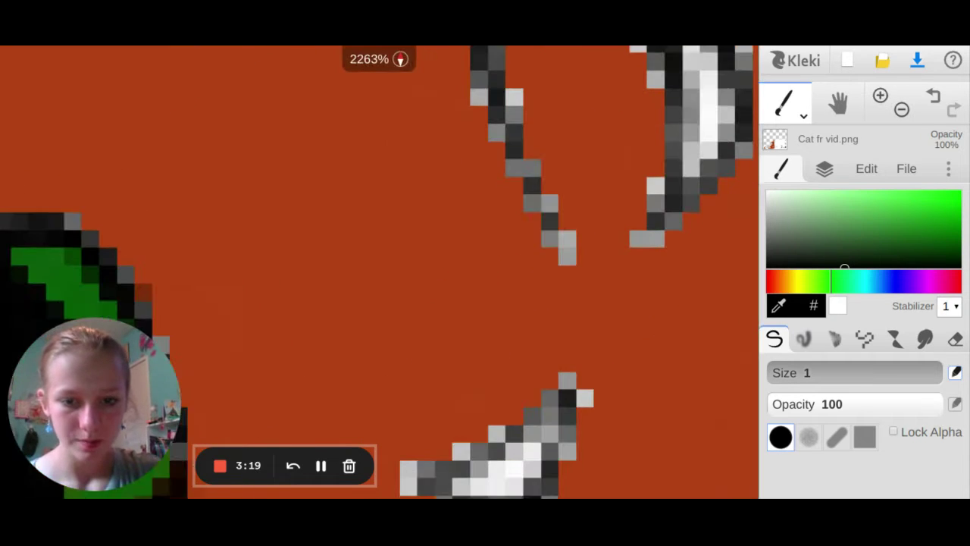
pyautogui.moveTo(411, 337); pyautogui.dragTo(464, 331)
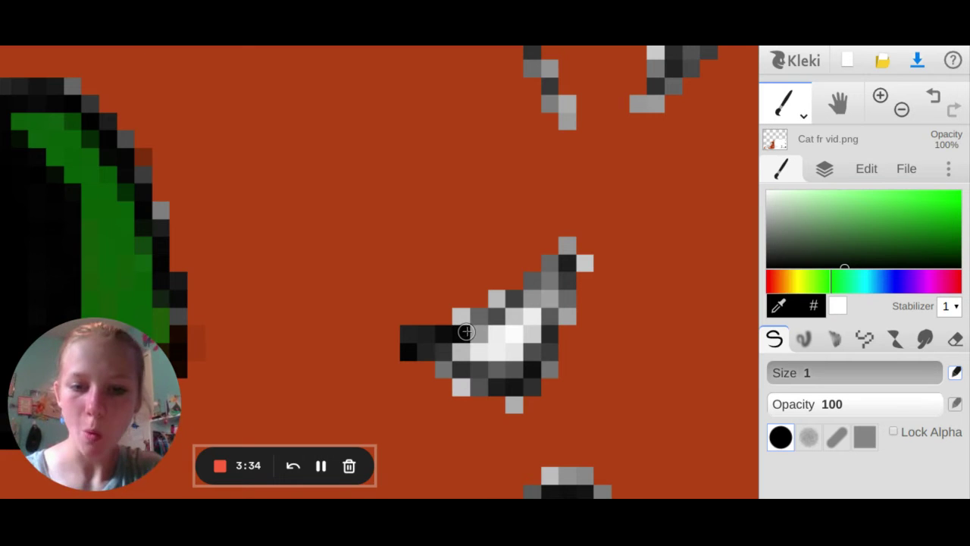
pyautogui.click(461, 315)
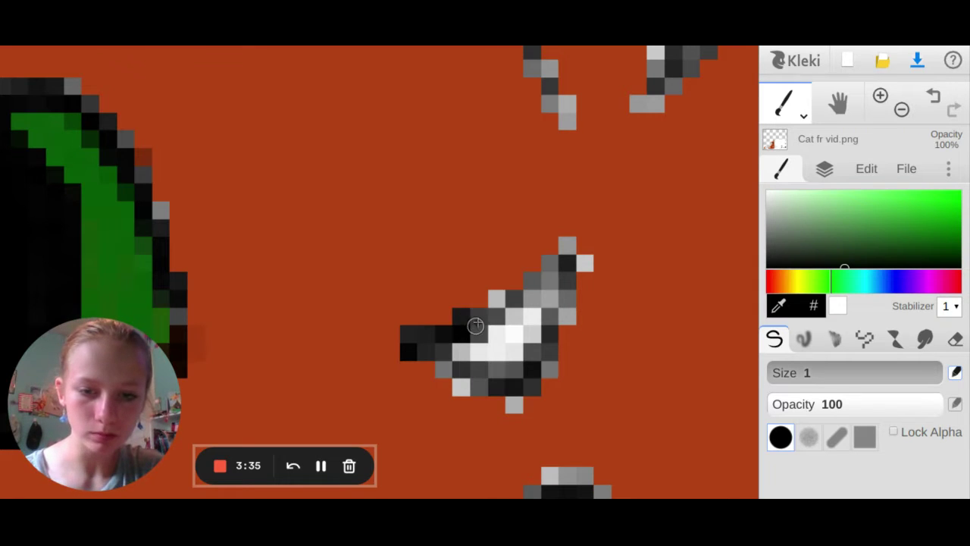
pyautogui.click(478, 316)
pyautogui.moveTo(482, 316)
pyautogui.mouseDown()
pyautogui.moveTo(547, 278)
pyautogui.moveTo(567, 245)
pyautogui.moveTo(569, 273)
pyautogui.moveTo(583, 263)
pyautogui.moveTo(527, 373)
pyautogui.moveTo(464, 369)
pyautogui.moveTo(422, 346)
pyautogui.moveTo(468, 385)
pyautogui.moveTo(489, 387)
pyautogui.moveTo(467, 387)
pyautogui.moveTo(513, 407)
pyautogui.moveTo(557, 296)
pyautogui.mouseUp()
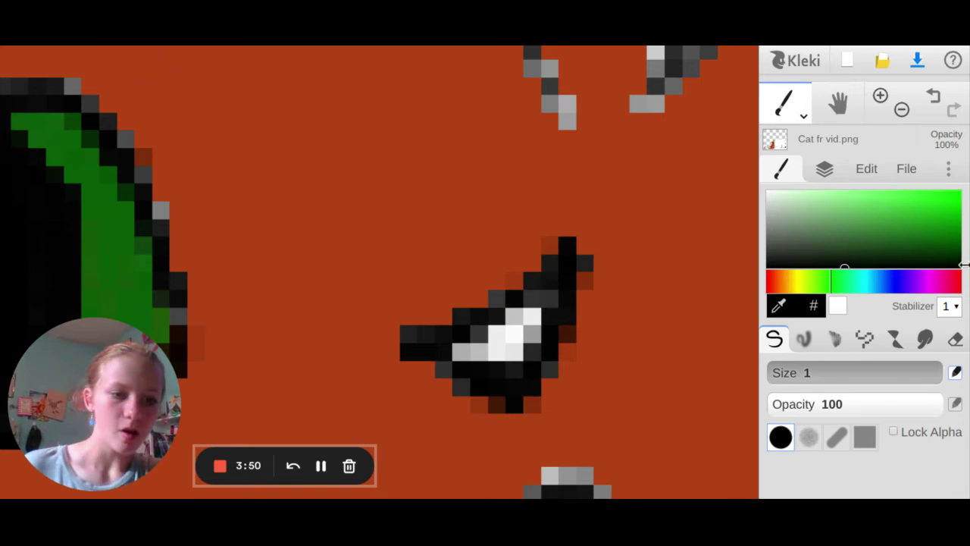
# - Fill the white interior of the nose with light pink, undoing the last fill
pyautogui.click(932, 281)
pyautogui.click(823, 210)
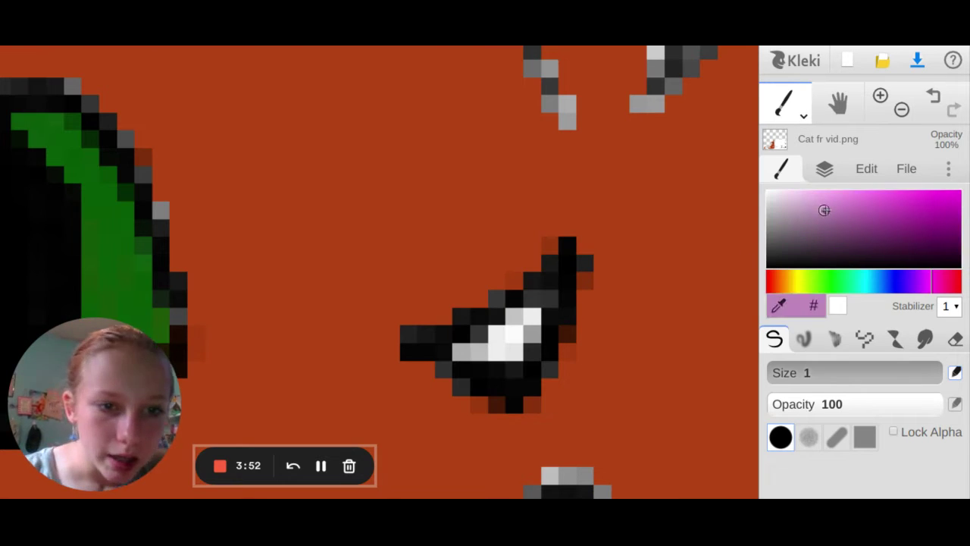
pyautogui.click(808, 193)
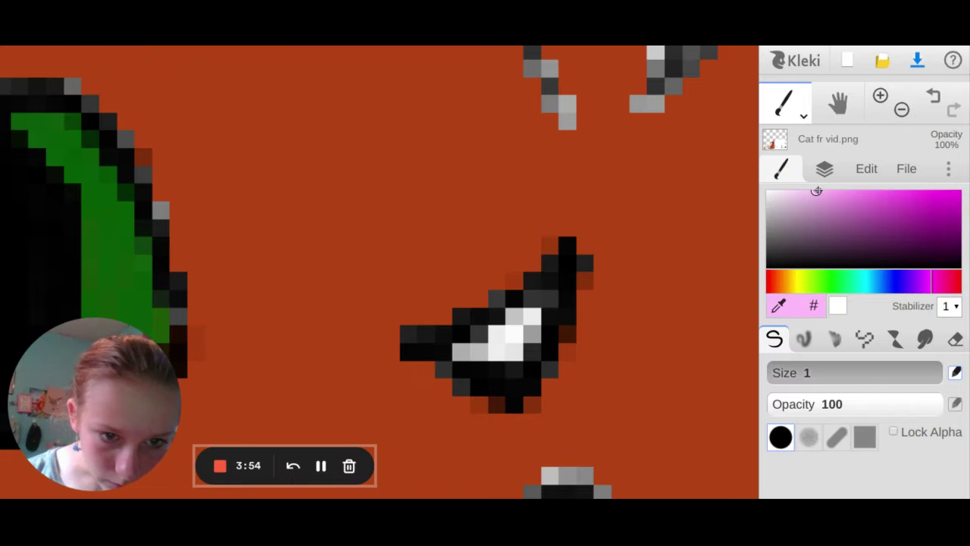
pyautogui.click(513, 351)
pyautogui.click(806, 119)
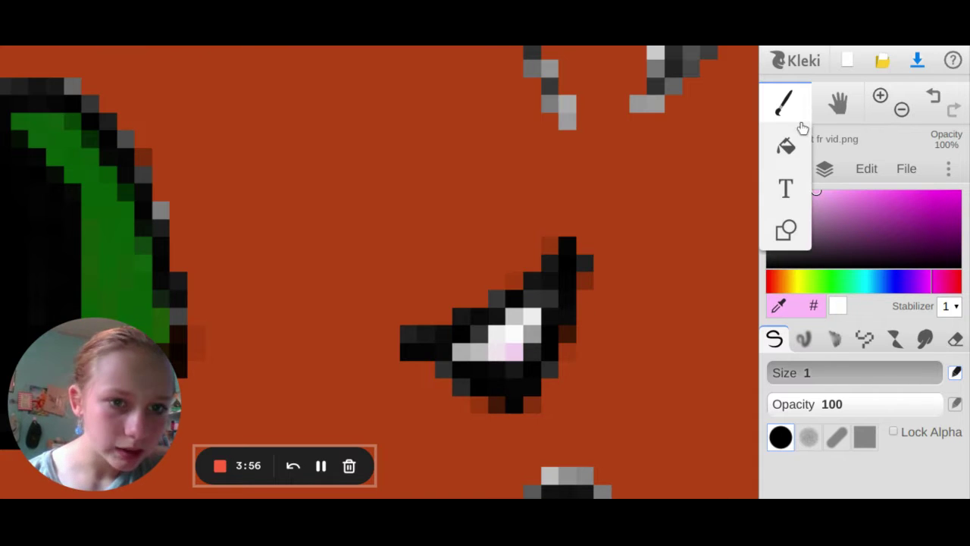
pyautogui.click(801, 130)
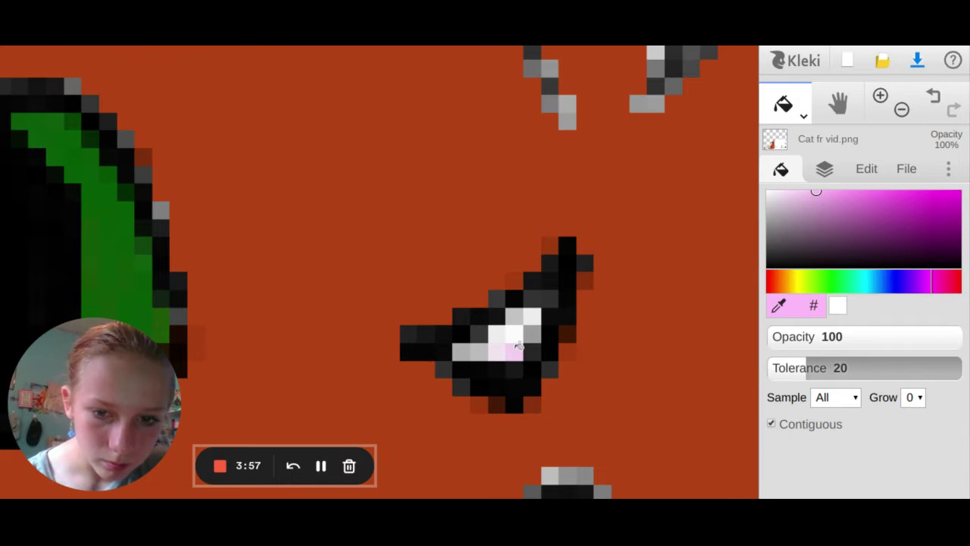
pyautogui.click(518, 346)
pyautogui.click(486, 354)
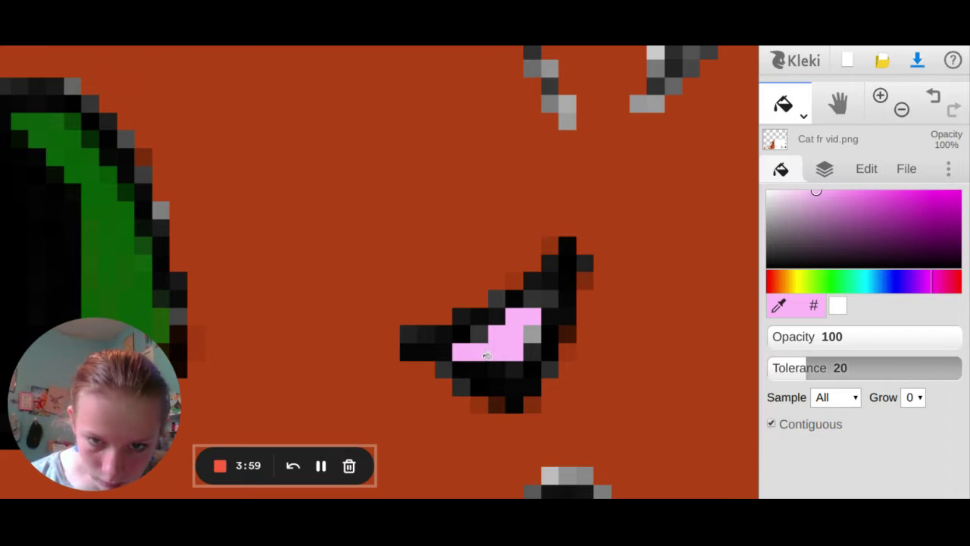
pyautogui.click(533, 339)
pyautogui.click(533, 345)
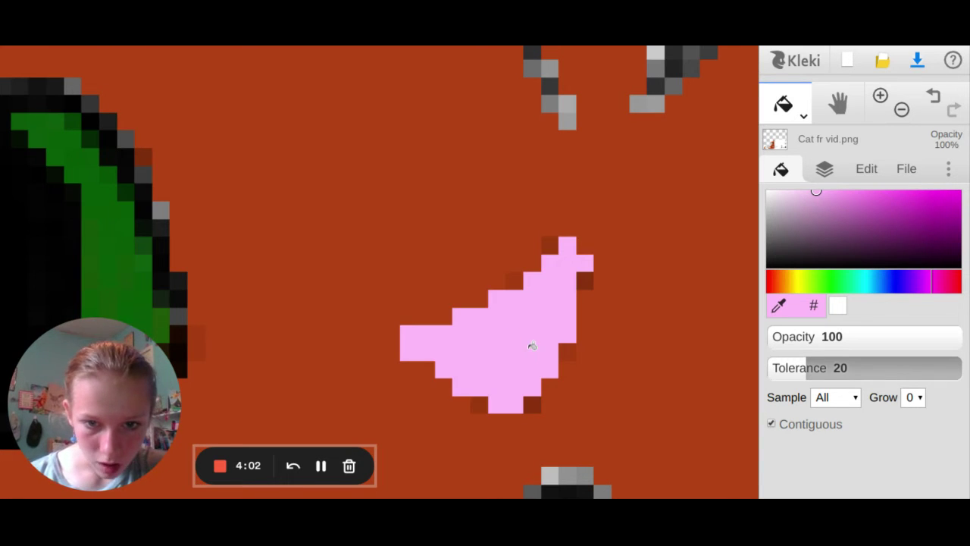
pyautogui.click(938, 95)
# - Sample the muted purple inside the nose and paint the nose interior with it using the size 1 pen
pyautogui.click(803, 115)
pyautogui.click(780, 138)
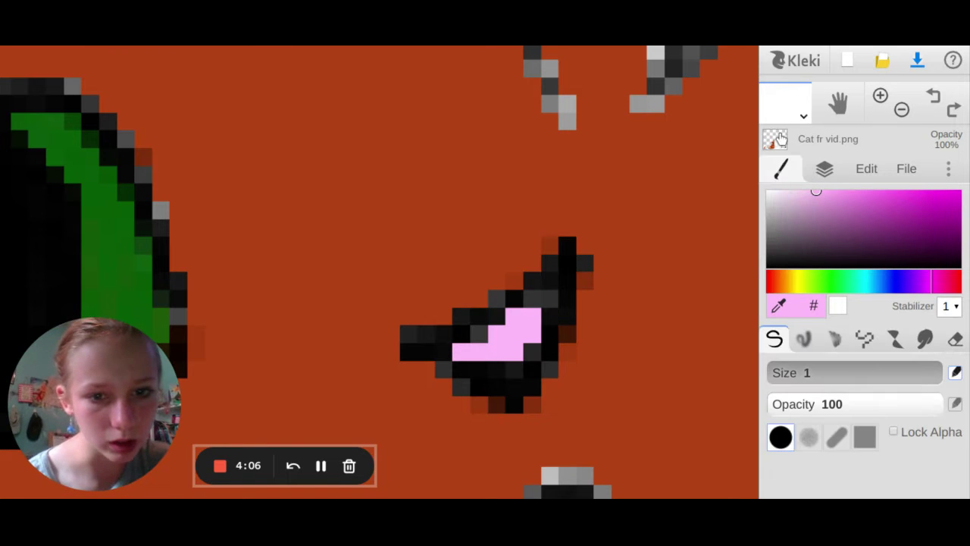
pyautogui.click(531, 346)
pyautogui.keyDown('alt'); pyautogui.click(531, 346); pyautogui.keyUp('alt')
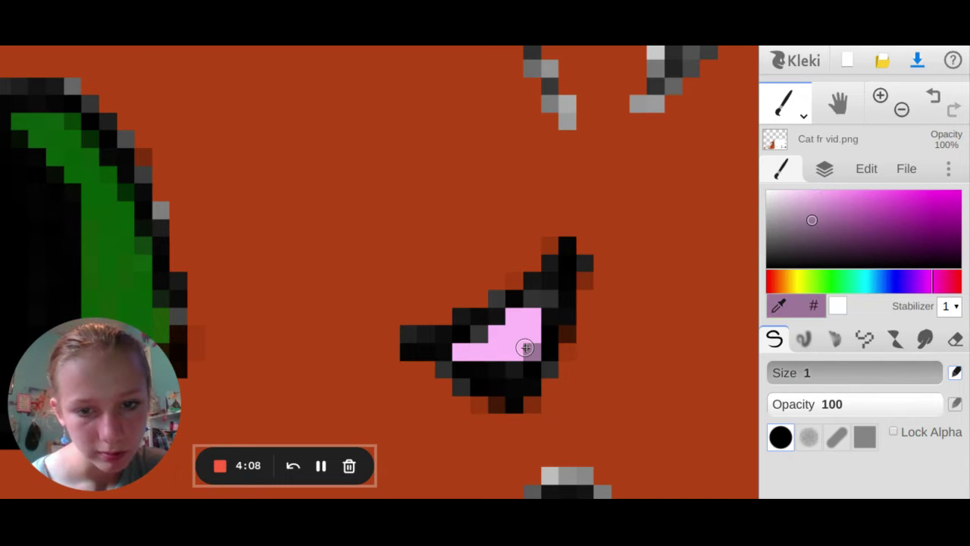
pyautogui.moveTo(526, 347)
pyautogui.mouseDown()
pyautogui.moveTo(460, 353)
pyautogui.moveTo(523, 321)
pyautogui.moveTo(499, 365)
pyautogui.moveTo(509, 364)
pyautogui.moveTo(551, 296)
pyautogui.mouseUp()
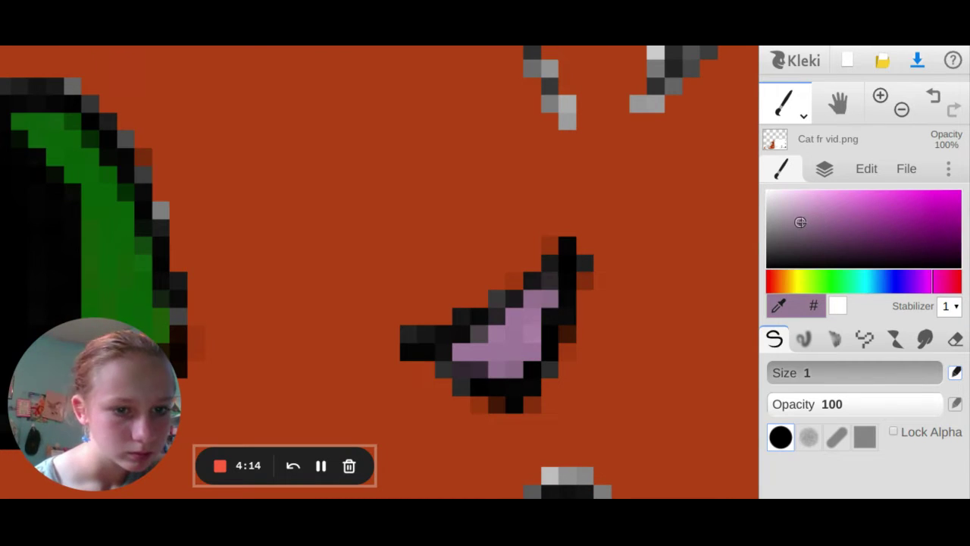
# - Repaint the whole nose interior light pink with the size 1 pen
pyautogui.moveTo(801, 221); pyautogui.dragTo(798, 194)
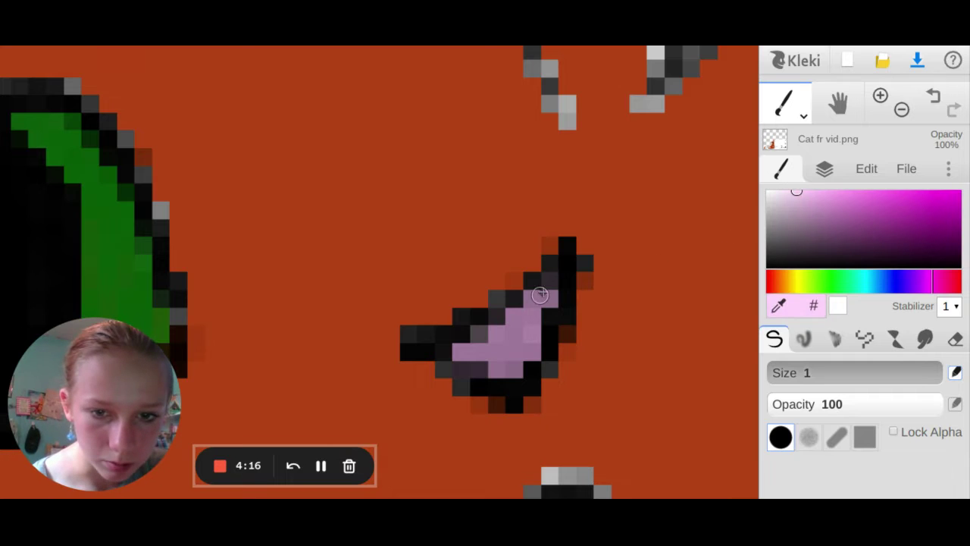
pyautogui.moveTo(548, 281)
pyautogui.mouseDown()
pyautogui.moveTo(534, 305)
pyautogui.moveTo(533, 356)
pyautogui.mouseUp()
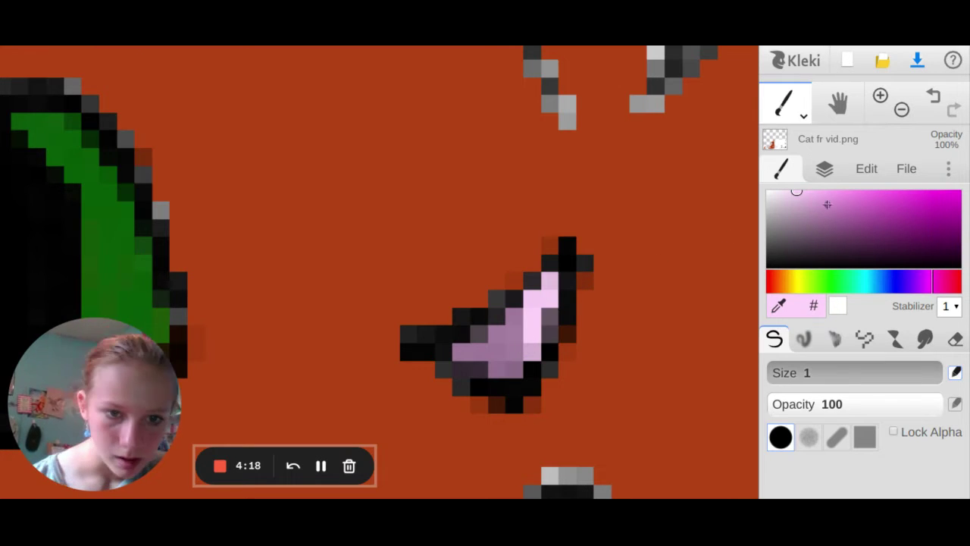
pyautogui.click(817, 198)
pyautogui.click(816, 193)
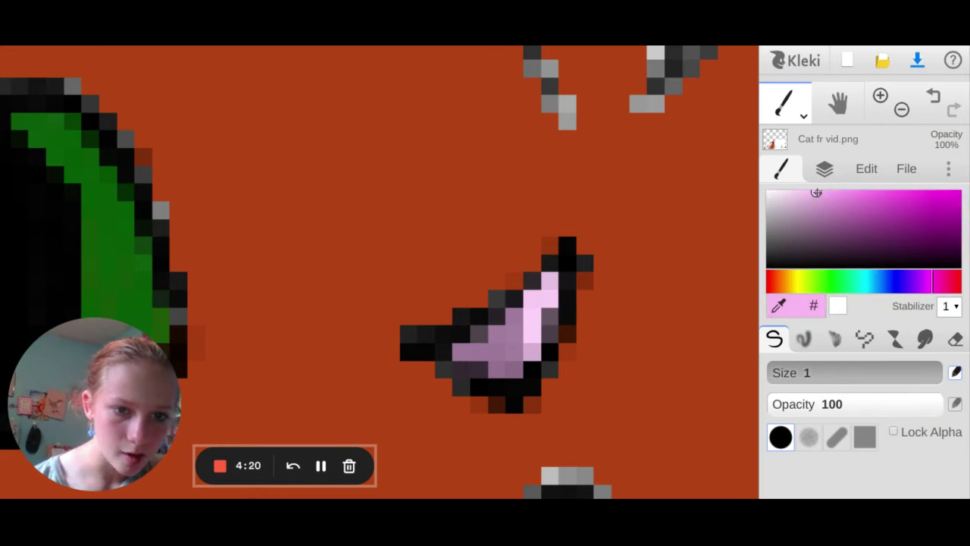
pyautogui.moveTo(549, 282)
pyautogui.mouseDown()
pyautogui.moveTo(533, 345)
pyautogui.moveTo(513, 366)
pyautogui.moveTo(465, 347)
pyautogui.moveTo(482, 352)
pyautogui.moveTo(516, 320)
pyautogui.mouseUp()
# - Touch up the outline around the pink nose in black with the size 1 pen
pyautogui.moveTo(796, 236); pyautogui.dragTo(804, 341)
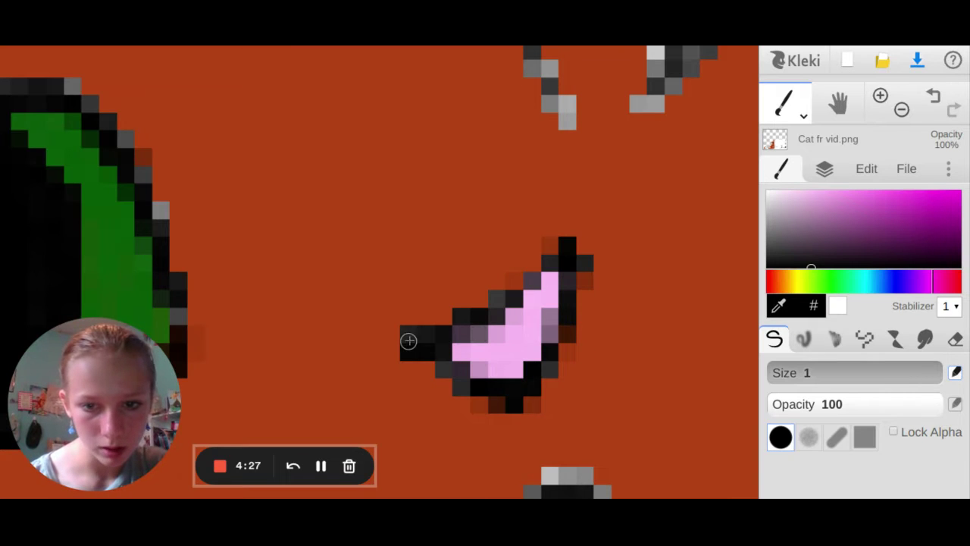
pyautogui.moveTo(409, 341)
pyautogui.mouseDown()
pyautogui.moveTo(491, 311)
pyautogui.moveTo(564, 255)
pyautogui.moveTo(564, 347)
pyautogui.moveTo(531, 391)
pyautogui.moveTo(476, 388)
pyautogui.moveTo(421, 368)
pyautogui.mouseUp()
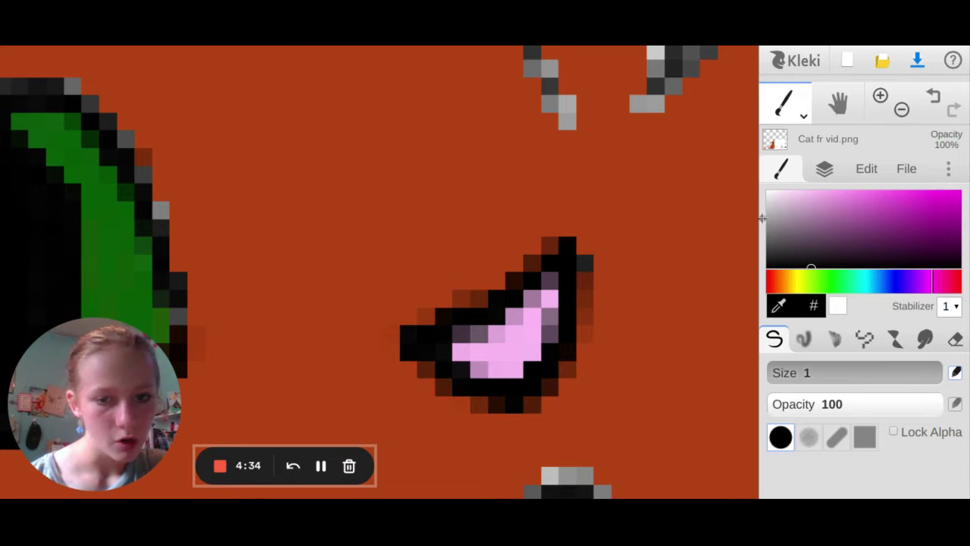
pyautogui.click(913, 124)
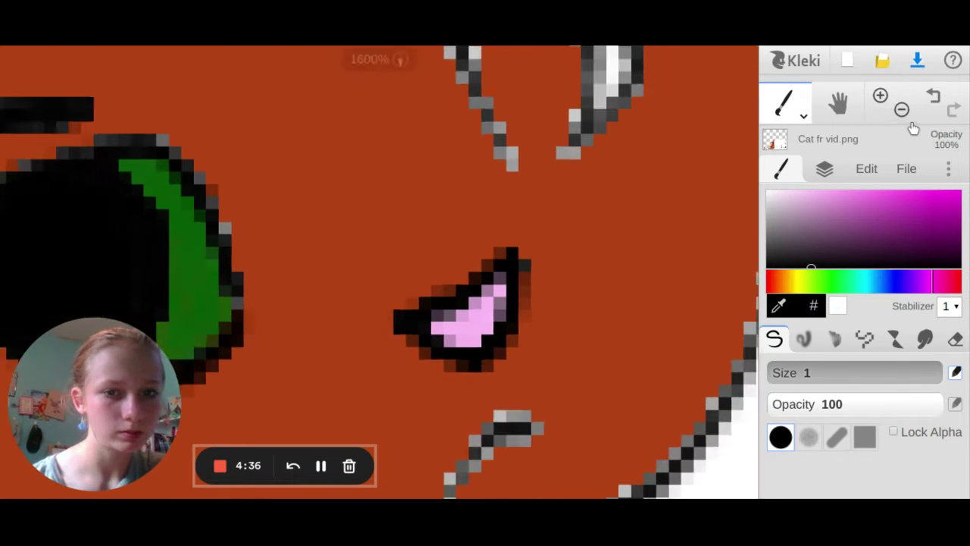
pyautogui.click(912, 123)
pyautogui.click(912, 123)
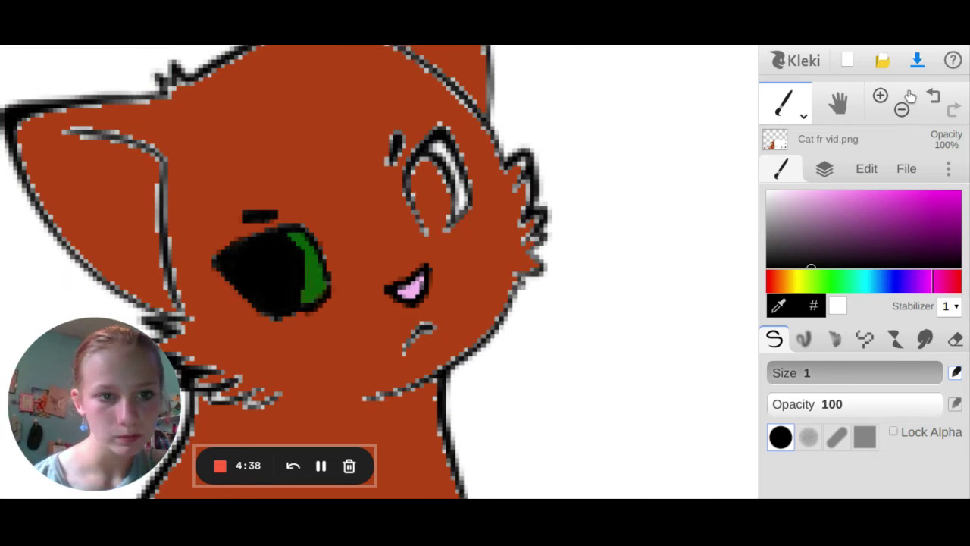
# - Paint the grey edges of the brow mark beside the cat's right-hand eye black
pyautogui.click(882, 97)
pyautogui.click(882, 97)
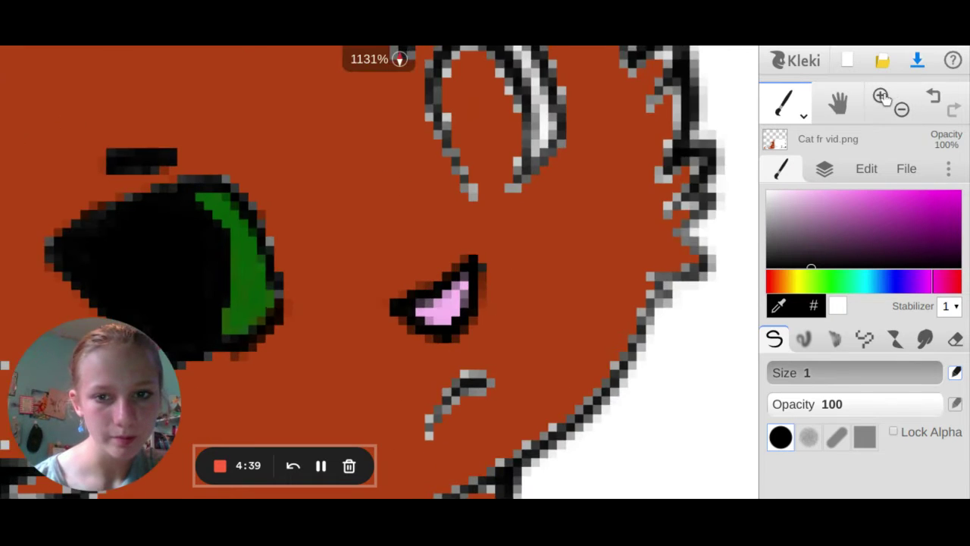
pyautogui.click(882, 97)
pyautogui.scroll(3, 474, 72)
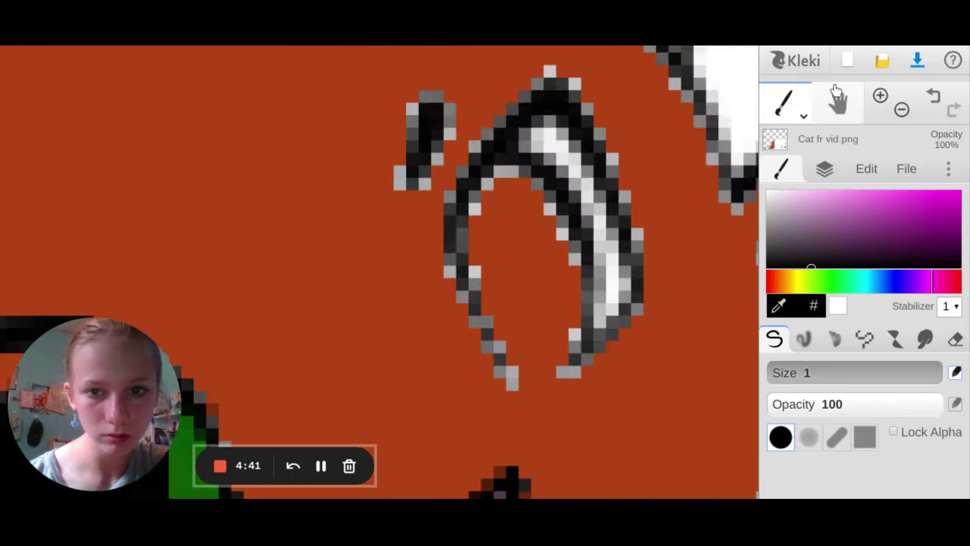
pyautogui.moveTo(428, 97)
pyautogui.mouseDown()
pyautogui.moveTo(436, 160)
pyautogui.moveTo(410, 184)
pyautogui.moveTo(400, 178)
pyautogui.moveTo(413, 160)
pyautogui.moveTo(412, 105)
pyautogui.mouseUp()
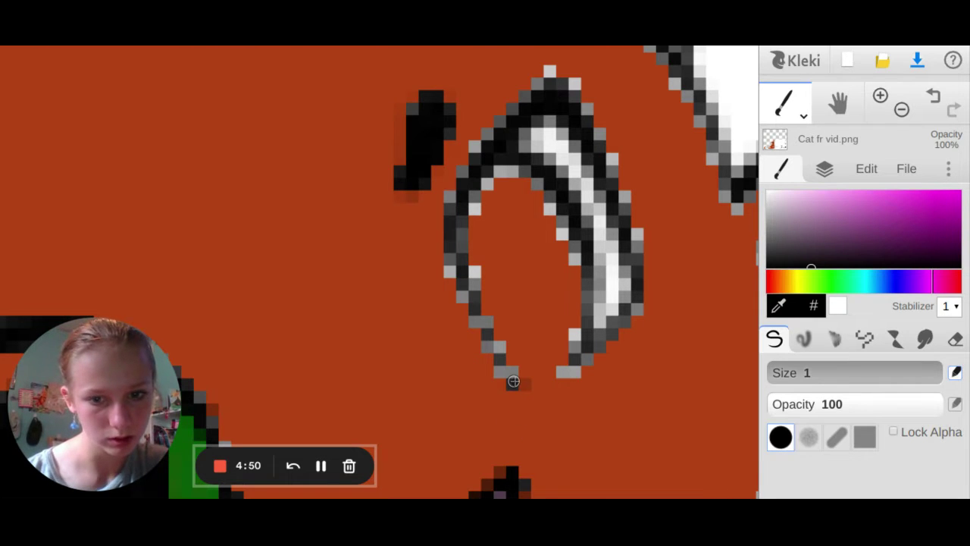
# - Close the inner oval outline of the right-hand eye in black and fill its interior with black
pyautogui.moveTo(513, 381)
pyautogui.mouseDown()
pyautogui.moveTo(469, 310)
pyautogui.moveTo(472, 279)
pyautogui.moveTo(465, 297)
pyautogui.moveTo(449, 266)
pyautogui.moveTo(445, 206)
pyautogui.moveTo(456, 203)
pyautogui.moveTo(465, 263)
pyautogui.moveTo(473, 187)
pyautogui.moveTo(463, 176)
pyautogui.moveTo(484, 156)
pyautogui.moveTo(482, 183)
pyautogui.moveTo(510, 170)
pyautogui.moveTo(553, 191)
pyautogui.moveTo(583, 279)
pyautogui.moveTo(576, 360)
pyautogui.moveTo(522, 383)
pyautogui.mouseUp()
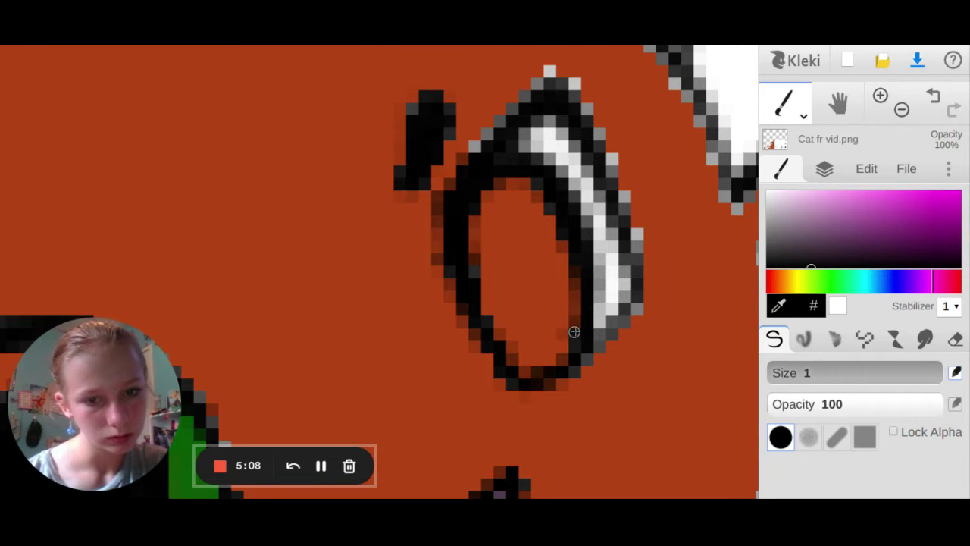
pyautogui.click(802, 100)
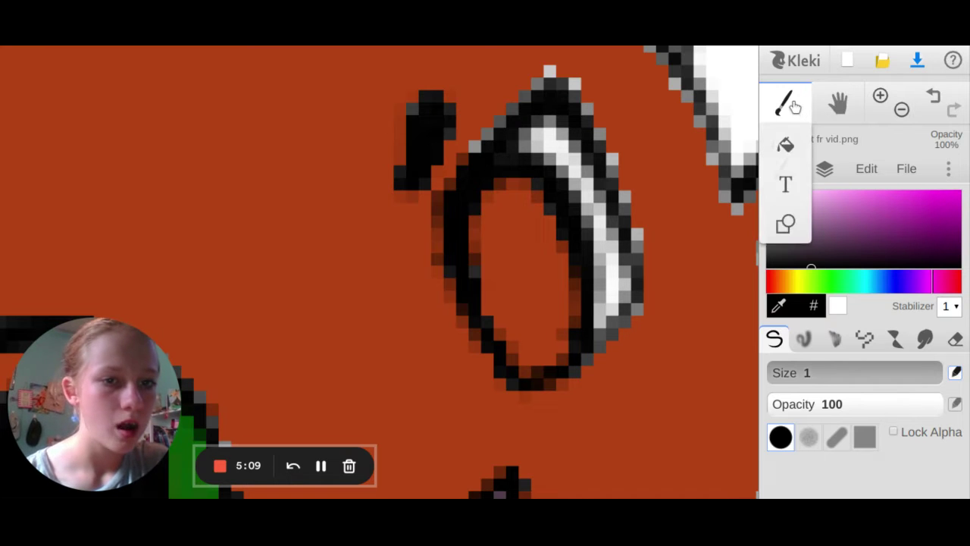
pyautogui.click(786, 143)
pyautogui.click(551, 199)
# - Paint the leftover red and grey pixels inside the right-hand eye black and retrace its outer outline with the size 1 pen
pyautogui.click(789, 106)
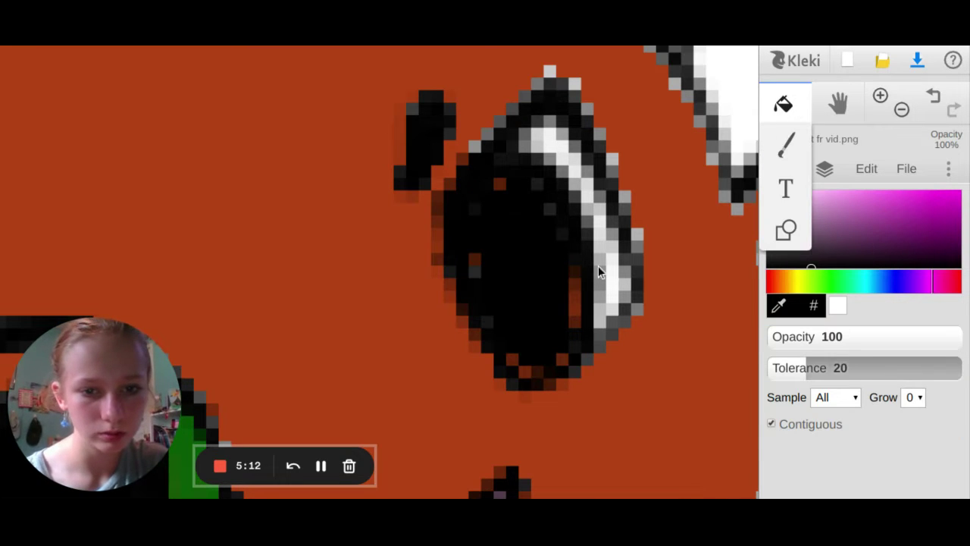
pyautogui.click(767, 152)
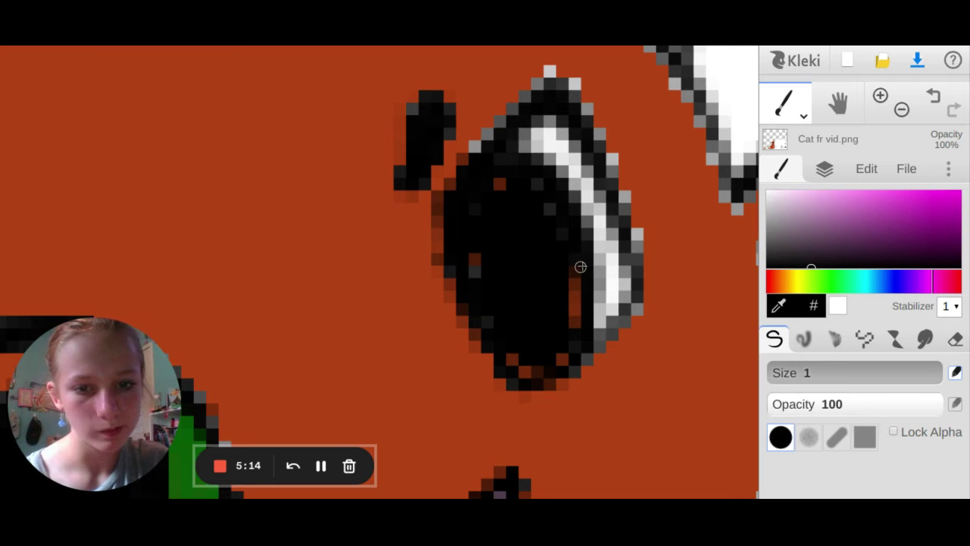
pyautogui.moveTo(580, 273)
pyautogui.mouseDown()
pyautogui.moveTo(570, 330)
pyautogui.moveTo(580, 255)
pyautogui.moveTo(584, 344)
pyautogui.moveTo(550, 369)
pyautogui.moveTo(516, 376)
pyautogui.mouseUp()
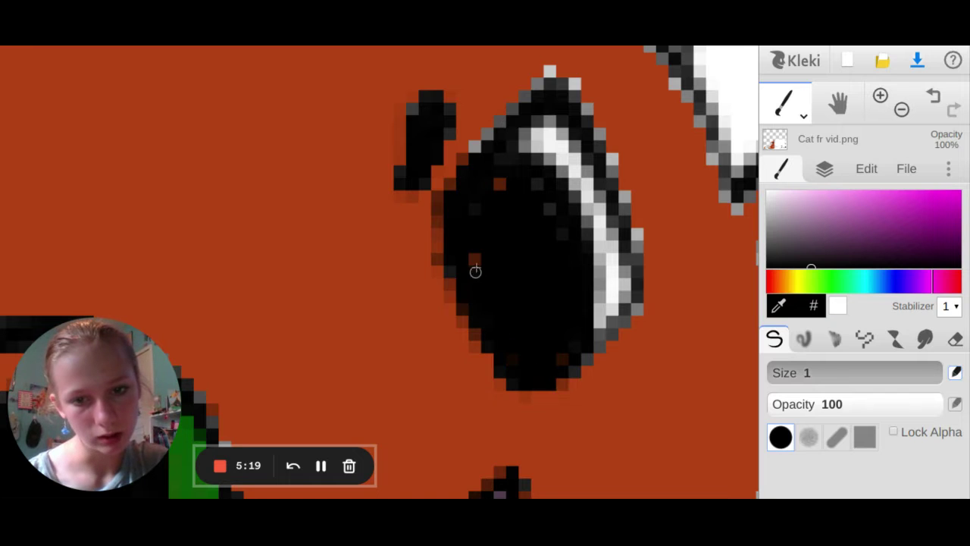
pyautogui.moveTo(475, 270); pyautogui.dragTo(472, 243)
pyautogui.moveTo(500, 180)
pyautogui.mouseDown()
pyautogui.moveTo(532, 179)
pyautogui.moveTo(559, 230)
pyautogui.mouseUp()
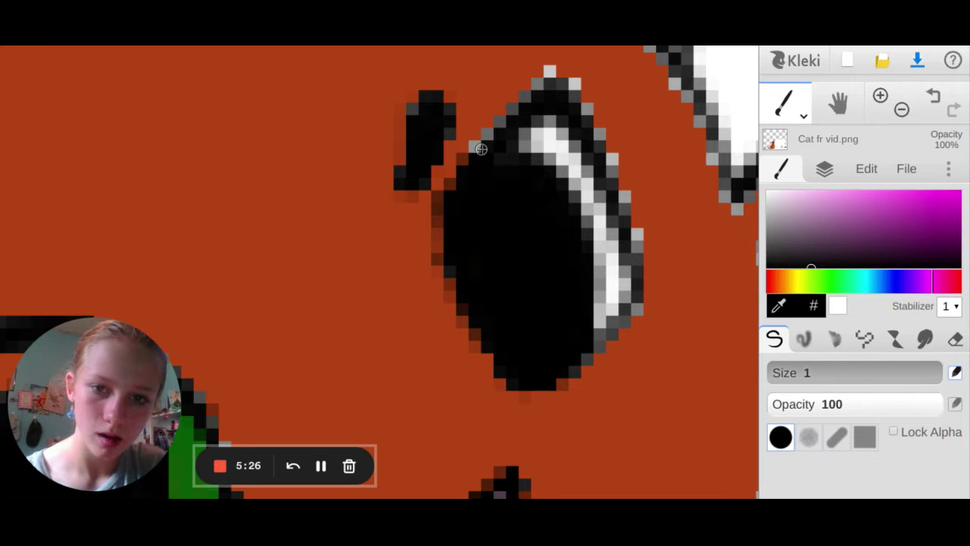
pyautogui.moveTo(481, 146)
pyautogui.mouseDown()
pyautogui.moveTo(533, 85)
pyautogui.moveTo(577, 87)
pyautogui.moveTo(610, 170)
pyautogui.moveTo(611, 161)
pyautogui.moveTo(619, 216)
pyautogui.moveTo(625, 198)
pyautogui.moveTo(635, 261)
pyautogui.moveTo(636, 234)
pyautogui.moveTo(638, 307)
pyautogui.moveTo(635, 268)
pyautogui.mouseUp()
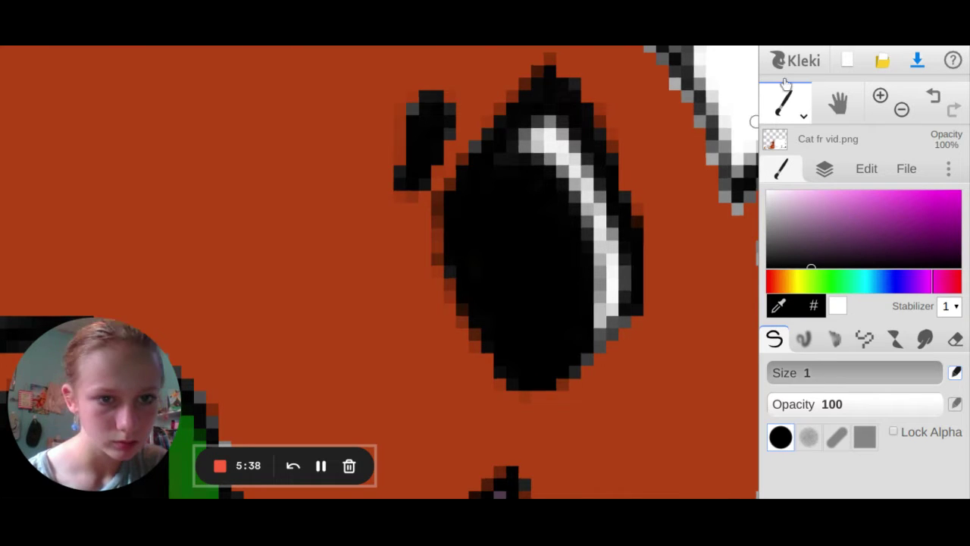
# - Fill the white crescent in the cat's right-hand eye with the dark green sampled from the other eye
pyautogui.click(802, 115)
pyautogui.click(786, 149)
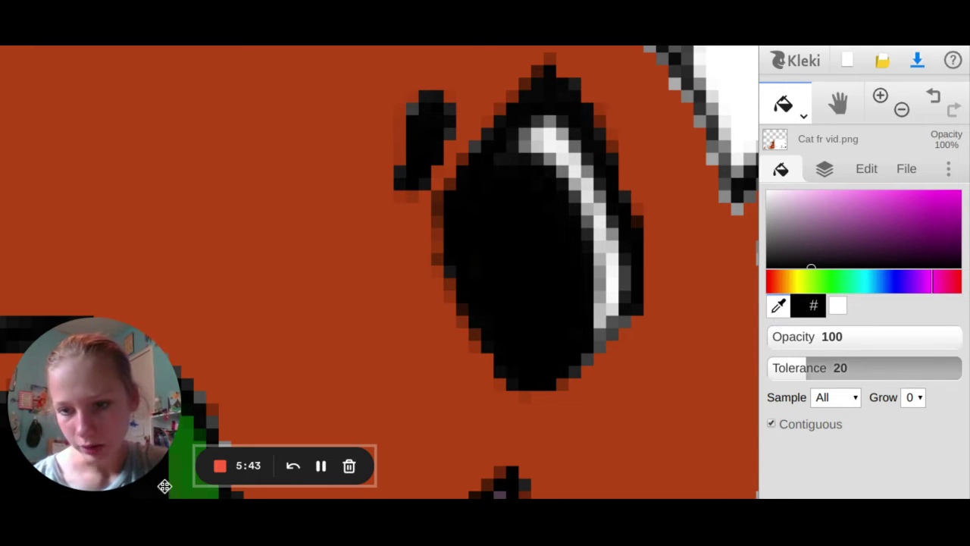
pyautogui.click(193, 430)
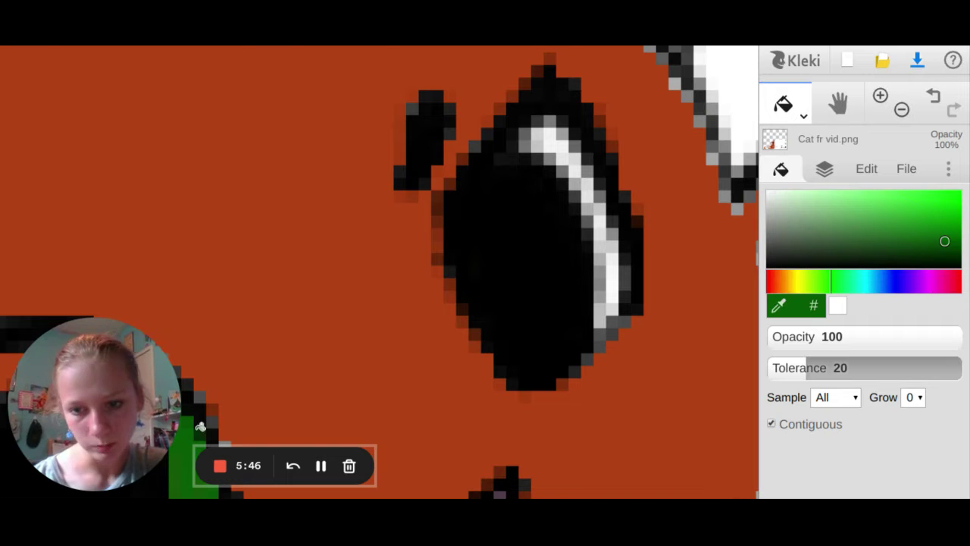
pyautogui.click(604, 243)
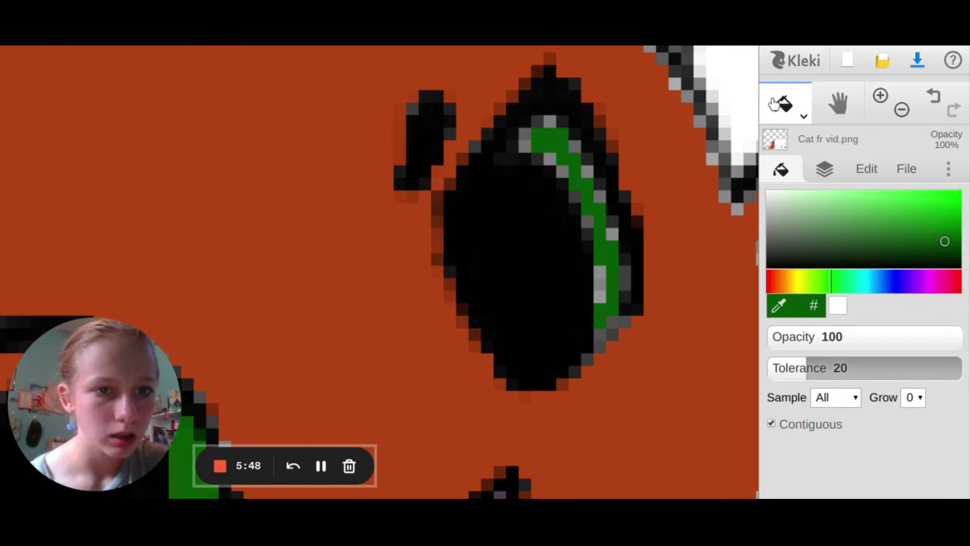
# - Paint the grey pixels around the right-hand eye's green crescent dark green with the size 1 pen, widening the crescent
pyautogui.click(773, 104)
pyautogui.click(784, 145)
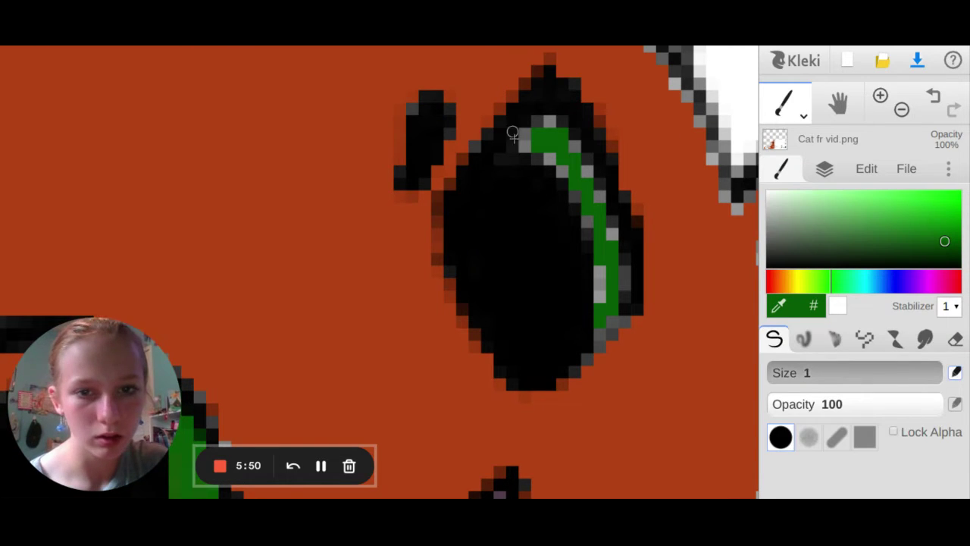
pyautogui.moveTo(527, 133)
pyautogui.mouseDown()
pyautogui.moveTo(503, 157)
pyautogui.moveTo(550, 155)
pyautogui.moveTo(535, 157)
pyautogui.moveTo(518, 141)
pyautogui.moveTo(539, 122)
pyautogui.moveTo(560, 121)
pyautogui.moveTo(576, 211)
pyautogui.moveTo(599, 178)
pyautogui.mouseUp()
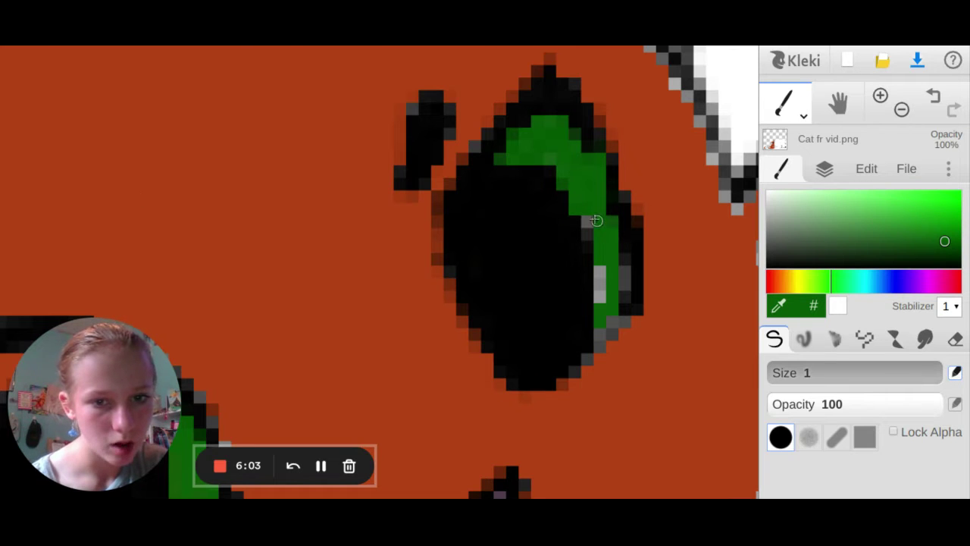
pyautogui.moveTo(596, 220)
pyautogui.mouseDown()
pyautogui.moveTo(601, 257)
pyautogui.moveTo(600, 299)
pyautogui.moveTo(623, 291)
pyautogui.mouseUp()
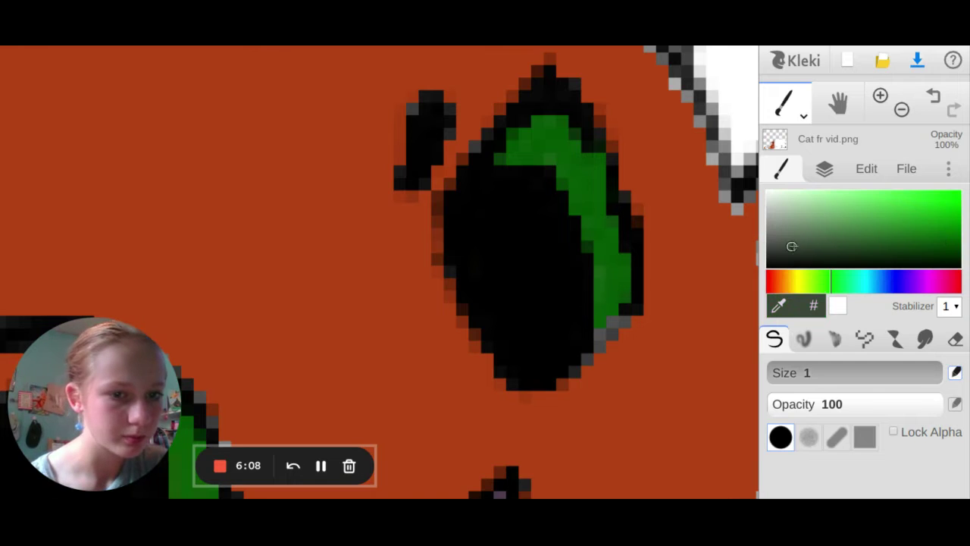
# - Retrace the lower and outer outline of the right-hand eye in black with the size 1 pen
pyautogui.moveTo(792, 247); pyautogui.dragTo(790, 269)
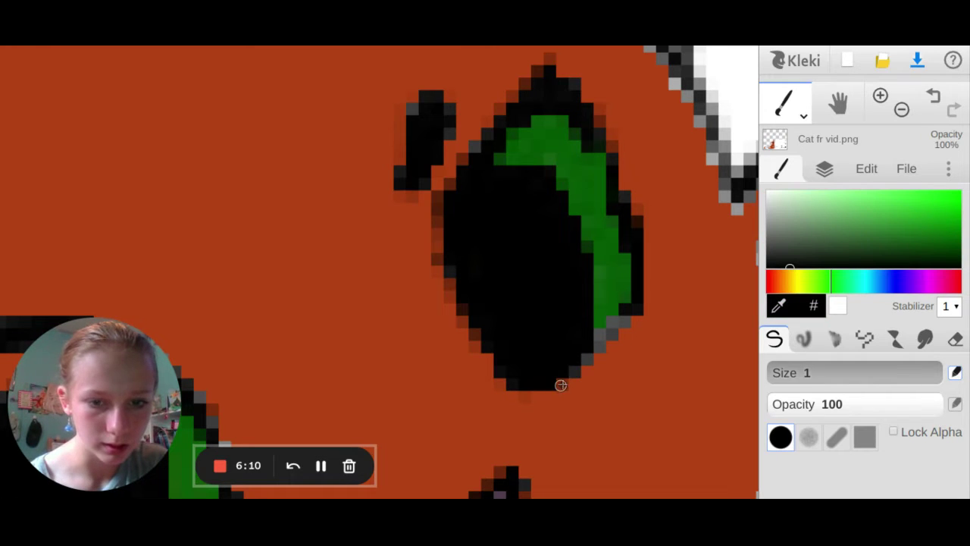
pyautogui.moveTo(561, 385); pyautogui.dragTo(615, 327)
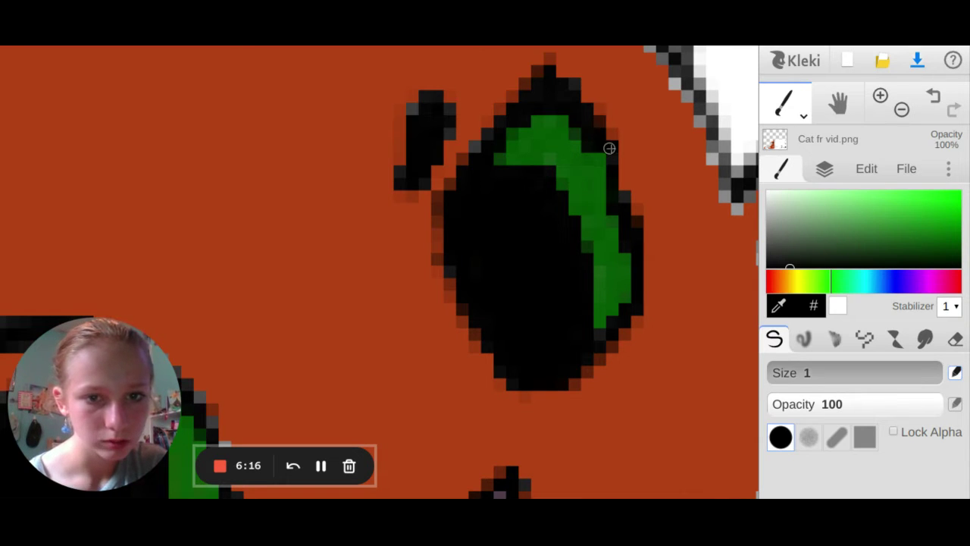
pyautogui.moveTo(612, 152)
pyautogui.mouseDown()
pyautogui.moveTo(620, 203)
pyautogui.moveTo(624, 183)
pyautogui.moveTo(637, 206)
pyautogui.mouseUp()
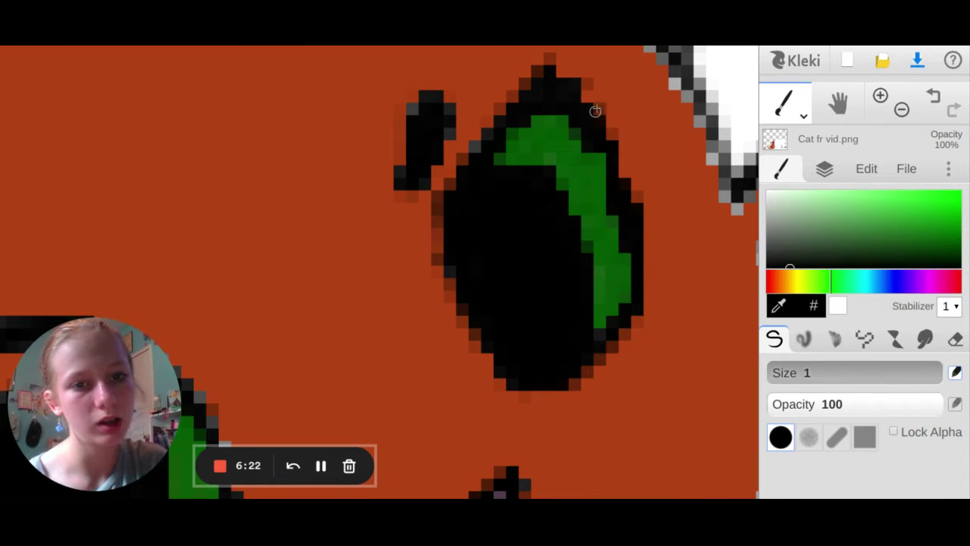
# - Paint the grey pixels of the mouth line below the pink nose solid black with the size 1 pen
pyautogui.click(900, 112)
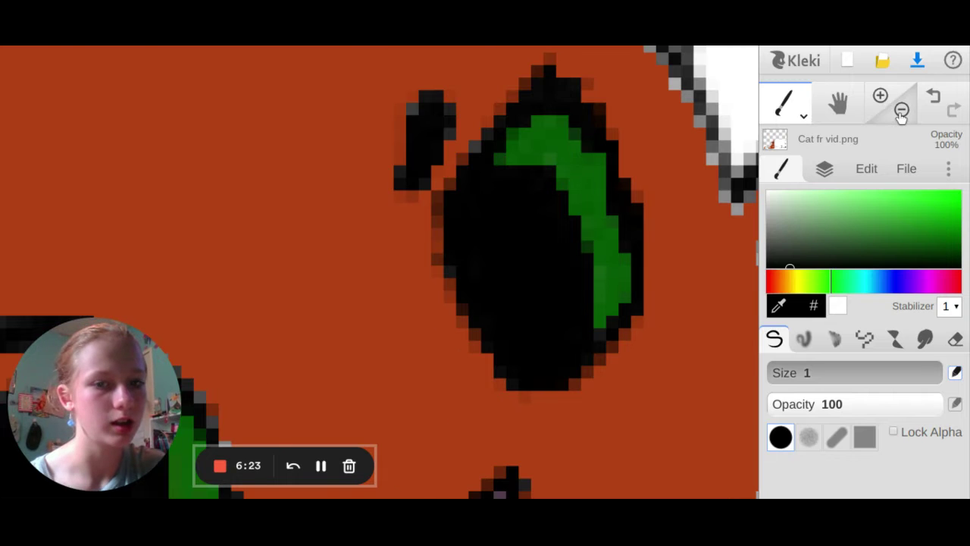
pyautogui.click(900, 111)
pyautogui.click(900, 112)
pyautogui.click(900, 112)
pyautogui.click(900, 111)
pyautogui.click(900, 112)
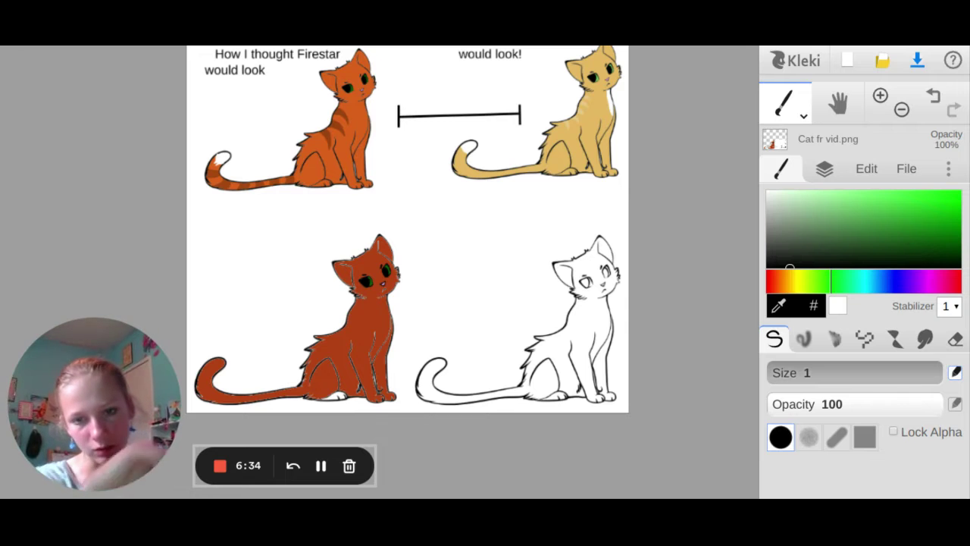
pyautogui.click(901, 111)
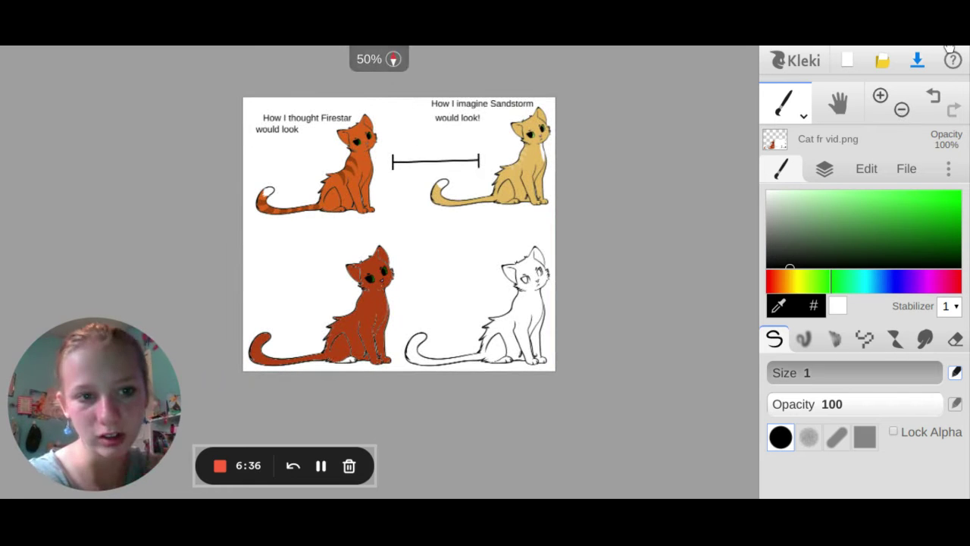
pyautogui.click(889, 102)
pyautogui.click(889, 101)
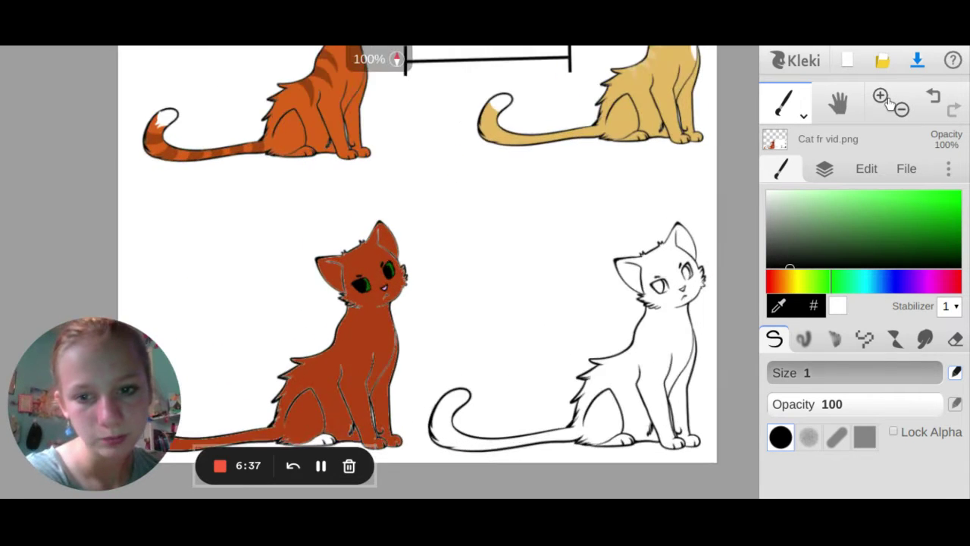
pyautogui.click(889, 102)
pyautogui.click(889, 102)
pyautogui.click(890, 102)
pyautogui.click(890, 102)
pyautogui.click(891, 102)
pyautogui.click(890, 102)
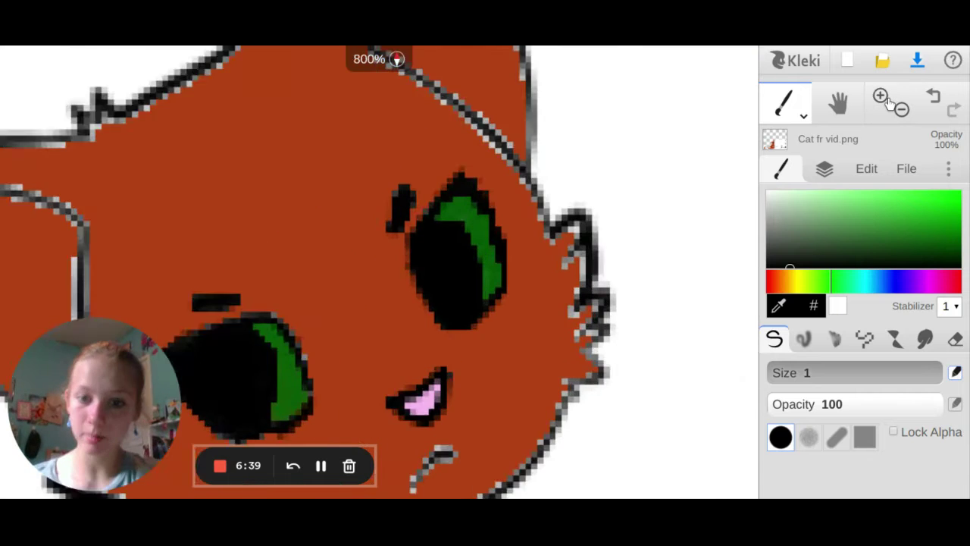
pyautogui.click(890, 102)
pyautogui.scroll(-3, 379, 273)
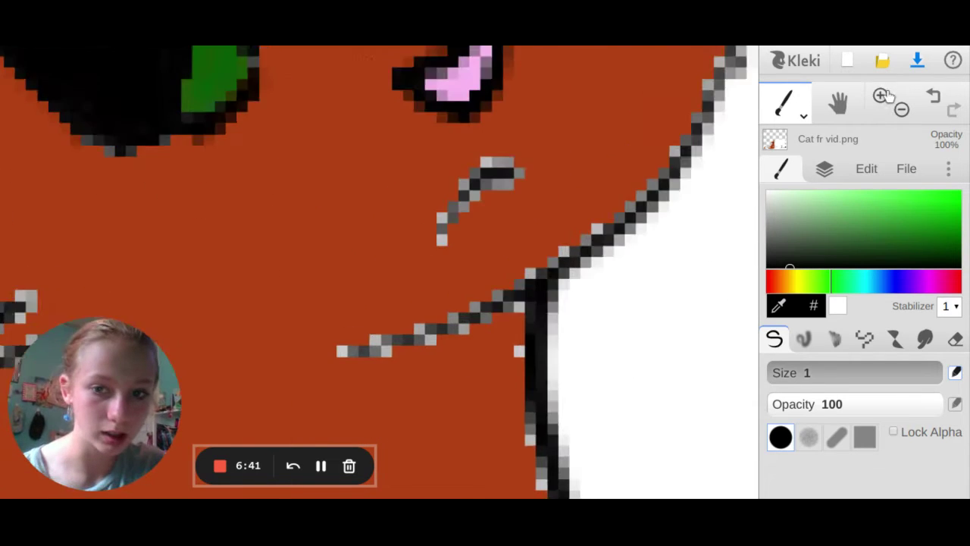
pyautogui.scroll(3, 379, 273)
pyautogui.scroll(1, 379, 273)
pyautogui.hscroll(3, 736, 98)
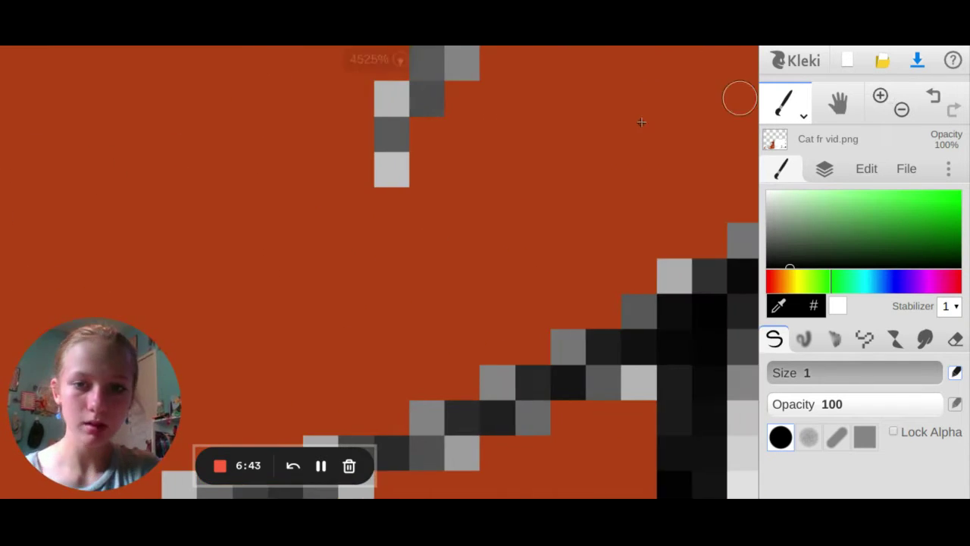
pyautogui.click(389, 169)
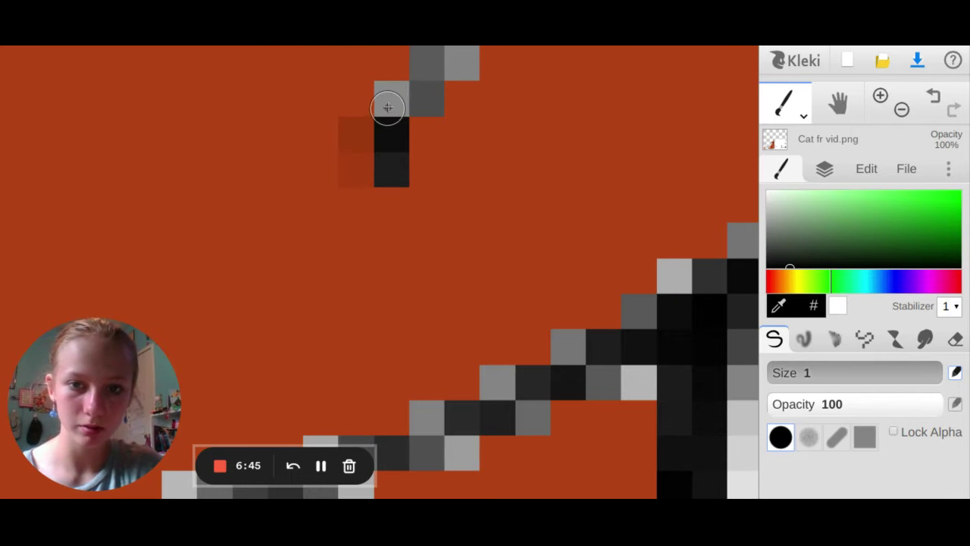
pyautogui.moveTo(390, 102); pyautogui.dragTo(390, 124)
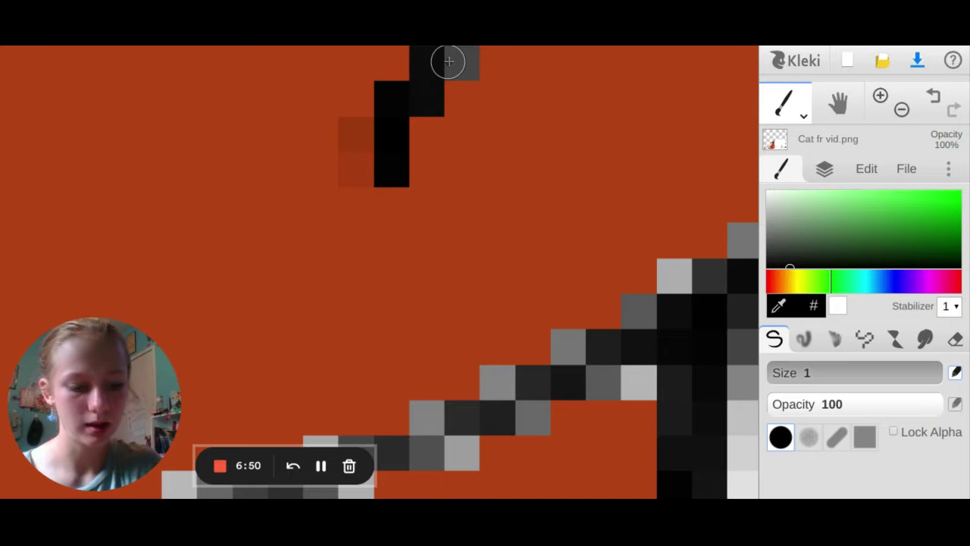
pyautogui.scroll(8, 447, 60)
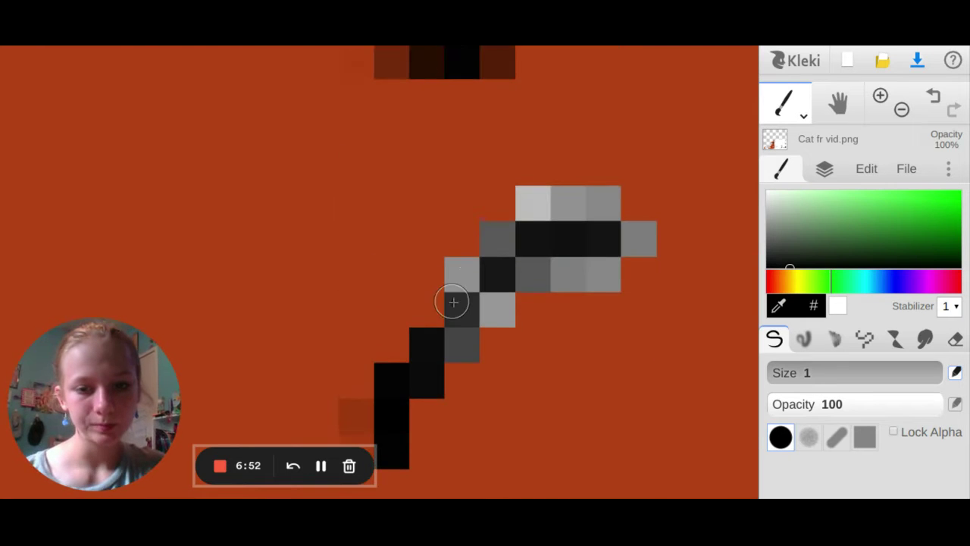
pyautogui.moveTo(462, 338); pyautogui.dragTo(460, 281)
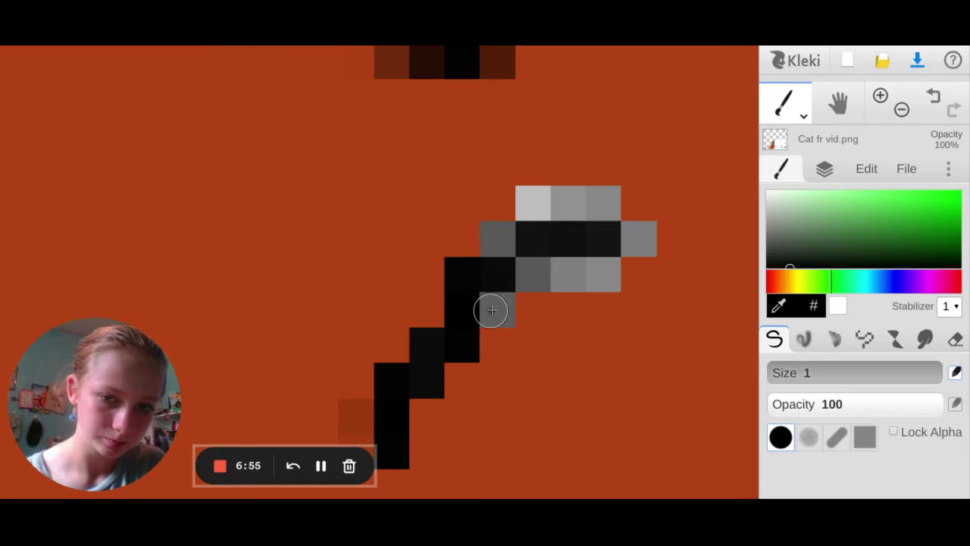
pyautogui.moveTo(492, 310)
pyautogui.mouseDown()
pyautogui.moveTo(493, 255)
pyautogui.moveTo(498, 308)
pyautogui.moveTo(541, 223)
pyautogui.moveTo(563, 219)
pyautogui.moveTo(535, 207)
pyautogui.moveTo(600, 208)
pyautogui.moveTo(554, 210)
pyautogui.moveTo(539, 245)
pyautogui.moveTo(539, 219)
pyautogui.moveTo(539, 273)
pyautogui.moveTo(593, 270)
pyautogui.moveTo(569, 268)
pyautogui.moveTo(584, 245)
pyautogui.moveTo(632, 241)
pyautogui.moveTo(613, 243)
pyautogui.moveTo(626, 232)
pyautogui.moveTo(604, 209)
pyautogui.mouseUp()
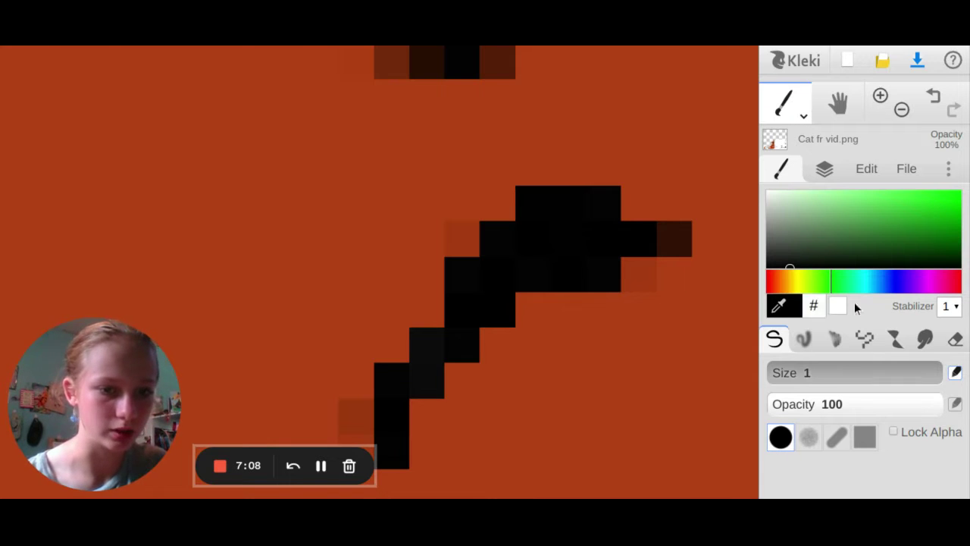
# - Cover the stray dark pixel beyond the mouth line's tip with the coat's red-orange and repaint the tip pixel black
pyautogui.click(777, 307)
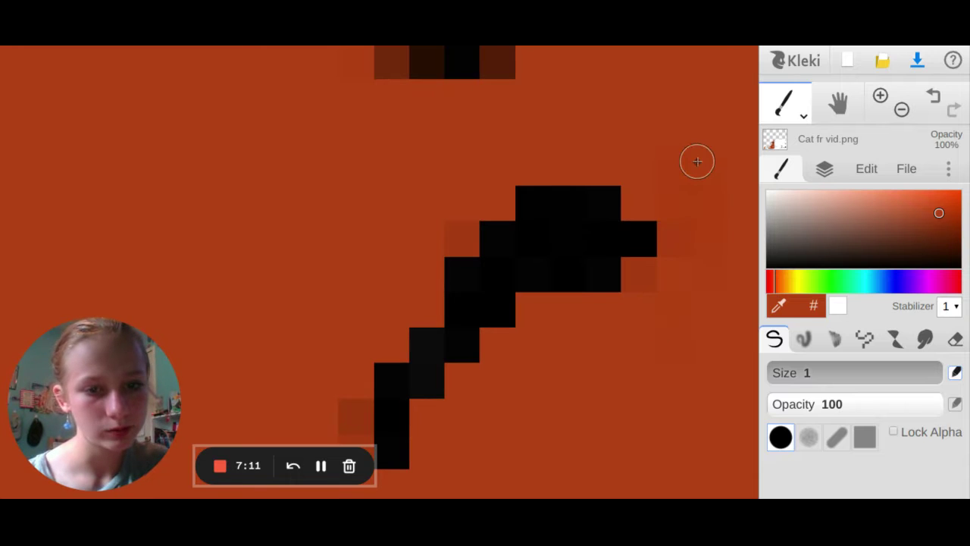
pyautogui.moveTo(677, 239); pyautogui.dragTo(640, 241)
pyautogui.moveTo(829, 233); pyautogui.dragTo(831, 268)
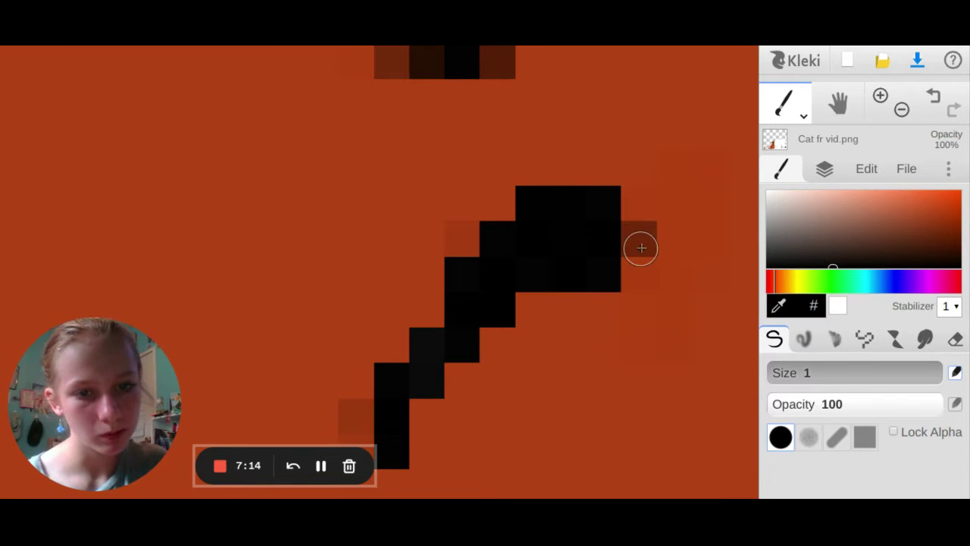
pyautogui.click(639, 244)
# - Sample the red-orange coat colour and paint over the single black pixel protruding from the mouth line's tip
pyautogui.click(904, 110)
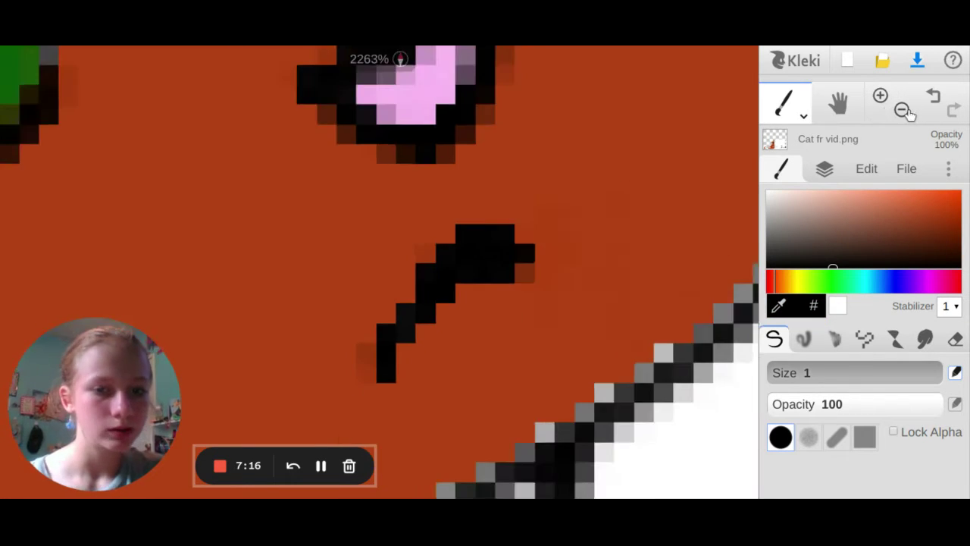
pyautogui.click(904, 110)
pyautogui.click(904, 110)
pyautogui.click(904, 110)
pyautogui.click(904, 110)
pyautogui.click(904, 110)
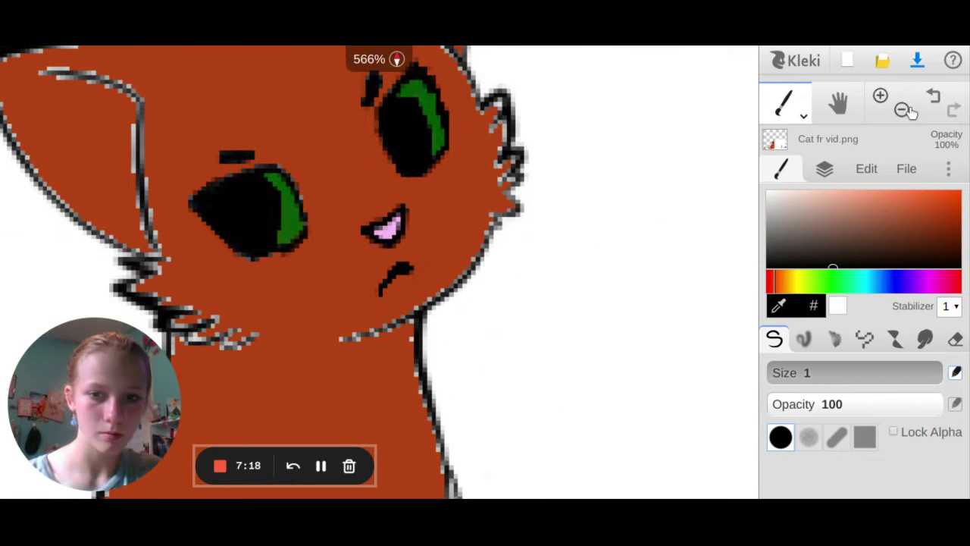
pyautogui.click(881, 97)
pyautogui.click(881, 97)
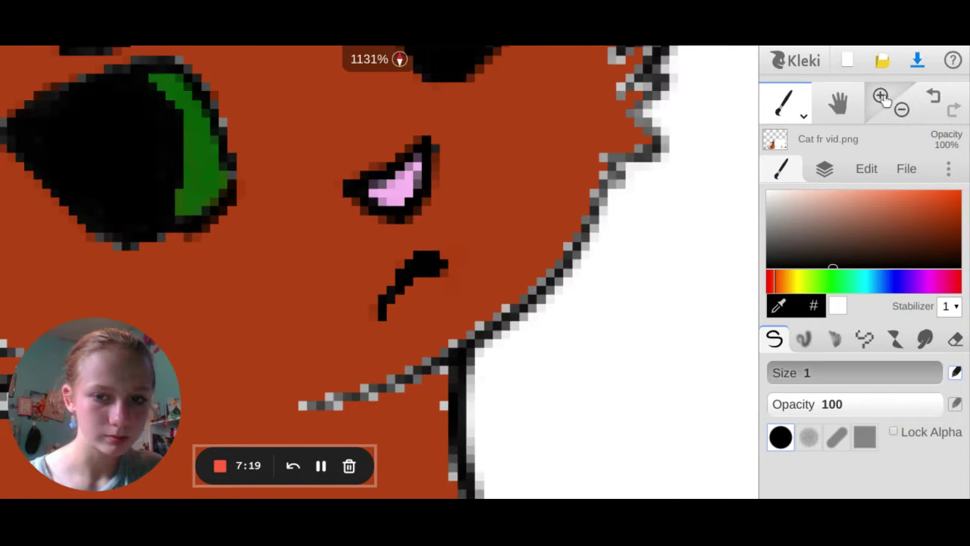
pyautogui.click(881, 97)
pyautogui.click(779, 308)
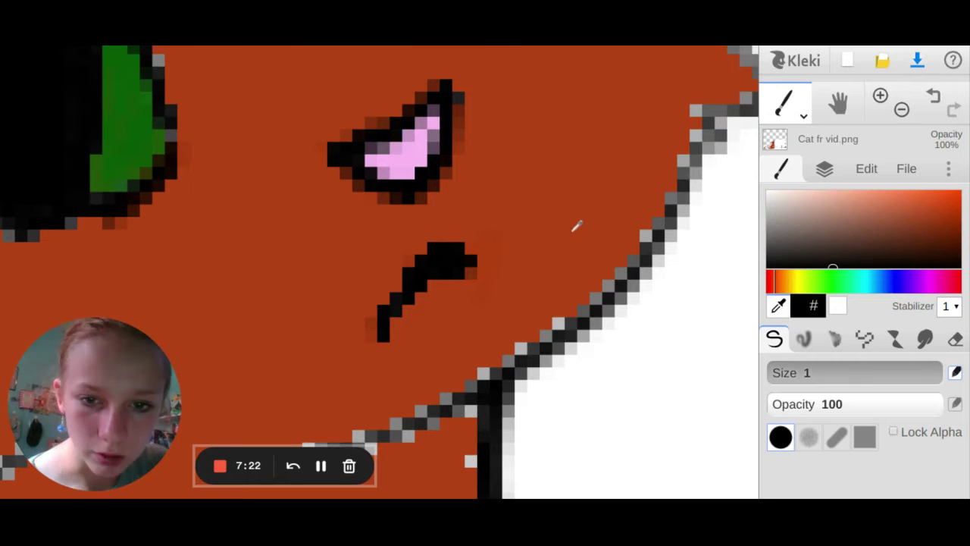
pyautogui.click(571, 229)
pyautogui.moveTo(476, 246); pyautogui.dragTo(472, 281)
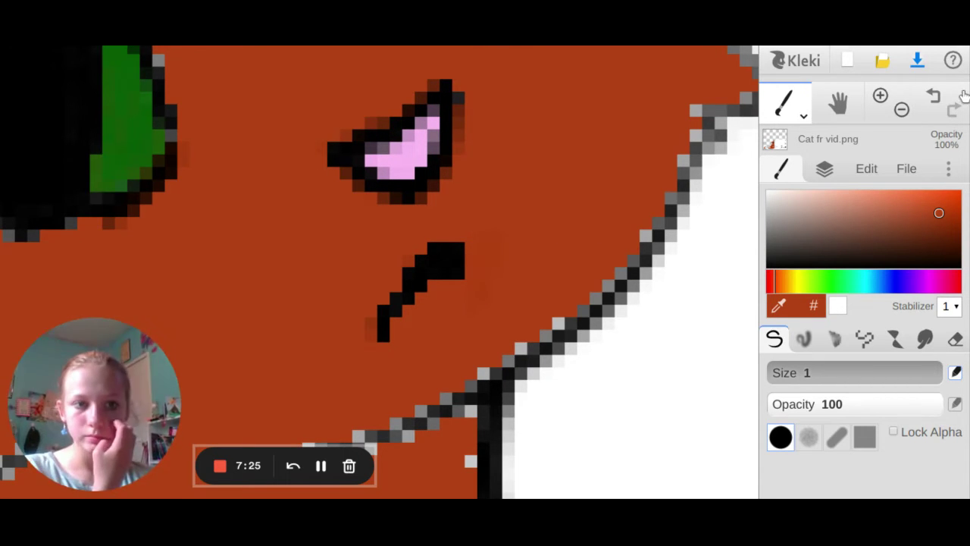
# - Draw a white dividing line across the red-orange cat's tail below its tip with the size 1 pen
pyautogui.click(902, 109)
pyautogui.click(902, 109)
pyautogui.click(901, 109)
pyautogui.click(902, 109)
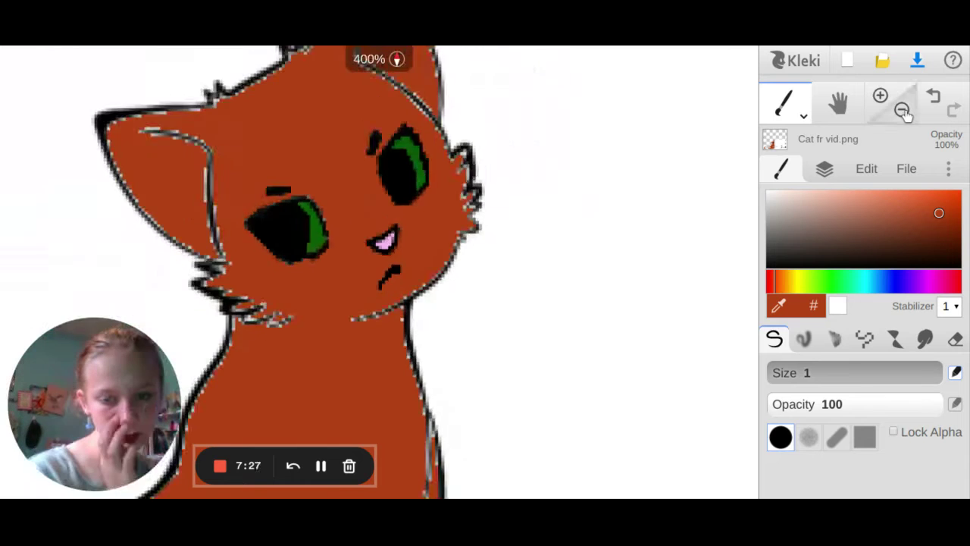
pyautogui.click(902, 109)
pyautogui.click(901, 110)
pyautogui.scroll(-3, 673, 247)
pyautogui.scroll(-8, 673, 247)
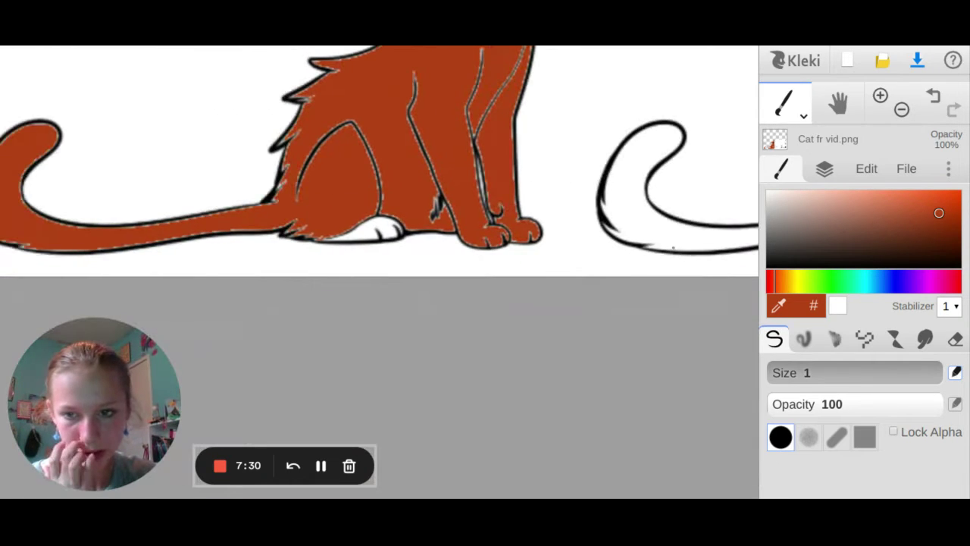
pyautogui.hscroll(-6, 673, 247)
pyautogui.scroll(2, 673, 247)
pyautogui.click(891, 94)
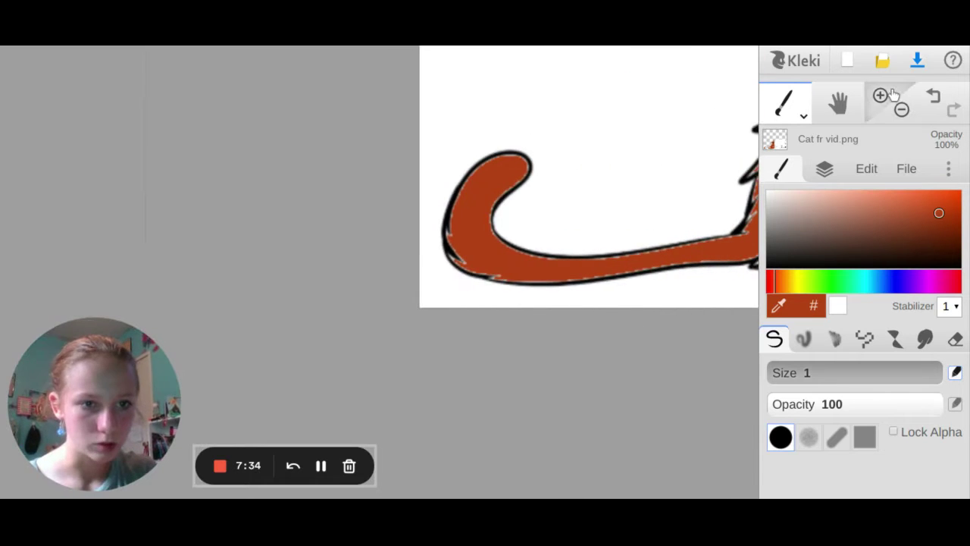
pyautogui.click(881, 95)
pyautogui.click(881, 96)
pyautogui.hscroll(3, 546, 228)
pyautogui.scroll(2, 546, 228)
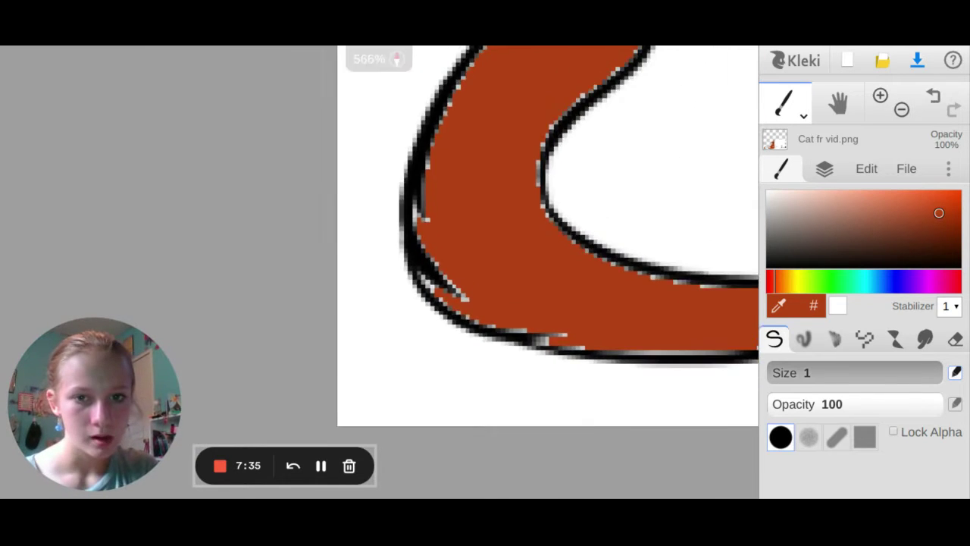
pyautogui.scroll(4, 545, 273)
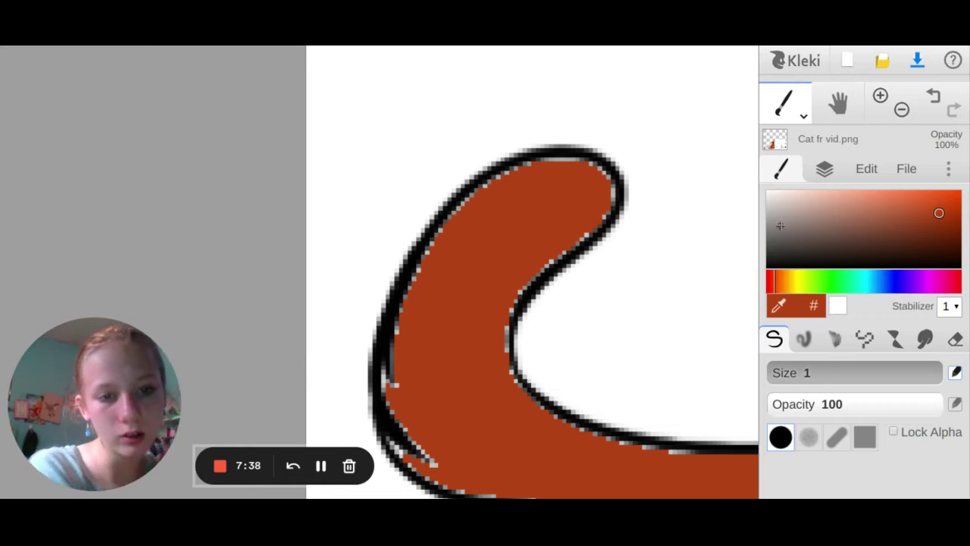
pyautogui.moveTo(829, 195); pyautogui.dragTo(754, 184)
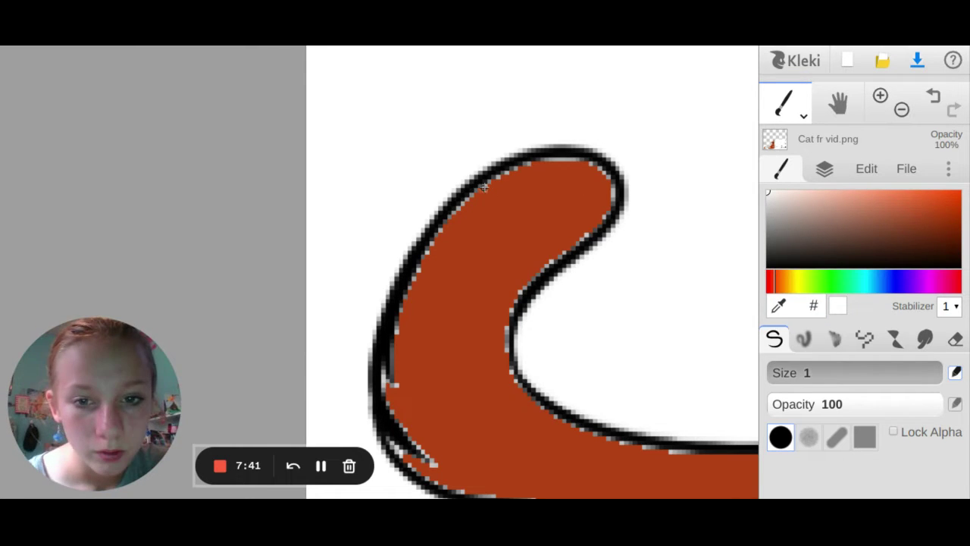
pyautogui.moveTo(488, 201)
pyautogui.mouseDown()
pyautogui.moveTo(538, 280)
pyautogui.moveTo(476, 185)
pyautogui.mouseUp()
# - Fill the tail tip above the dividing line with white and paint over the leftover red-orange pixels along the line
pyautogui.click(792, 110)
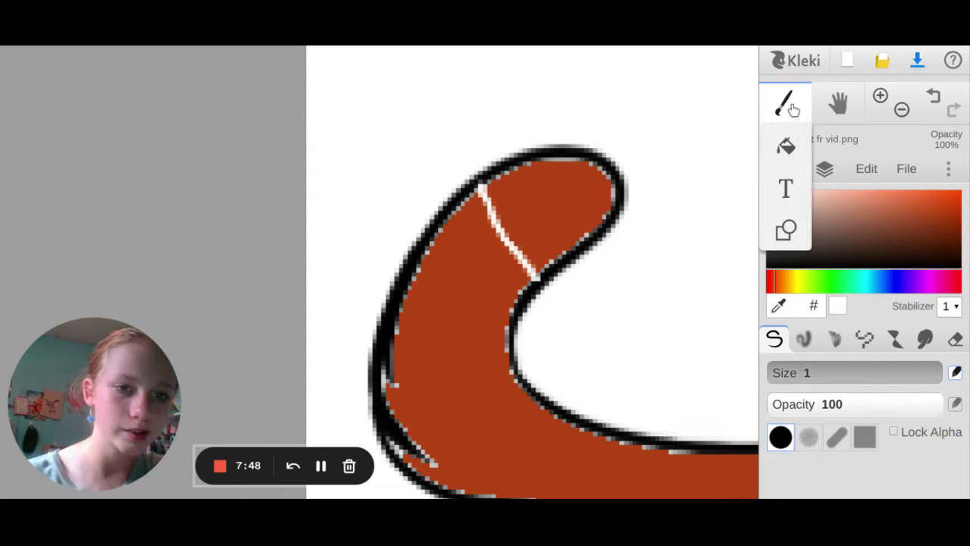
pyautogui.click(786, 146)
pyautogui.click(540, 219)
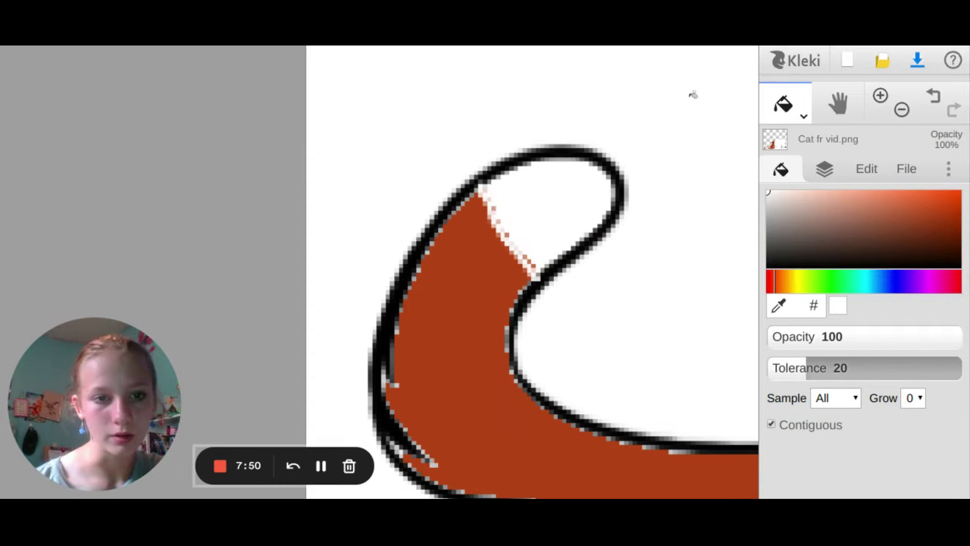
pyautogui.click(782, 106)
pyautogui.click(786, 143)
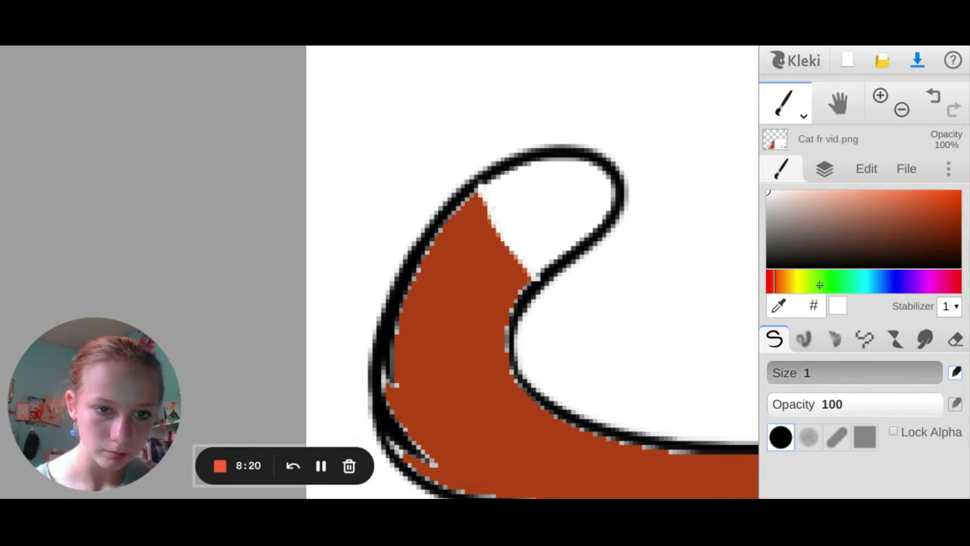
# - Choose a lighter shade of the coat's red-orange and draw a line across the tail below the white tip
pyautogui.click(939, 213)
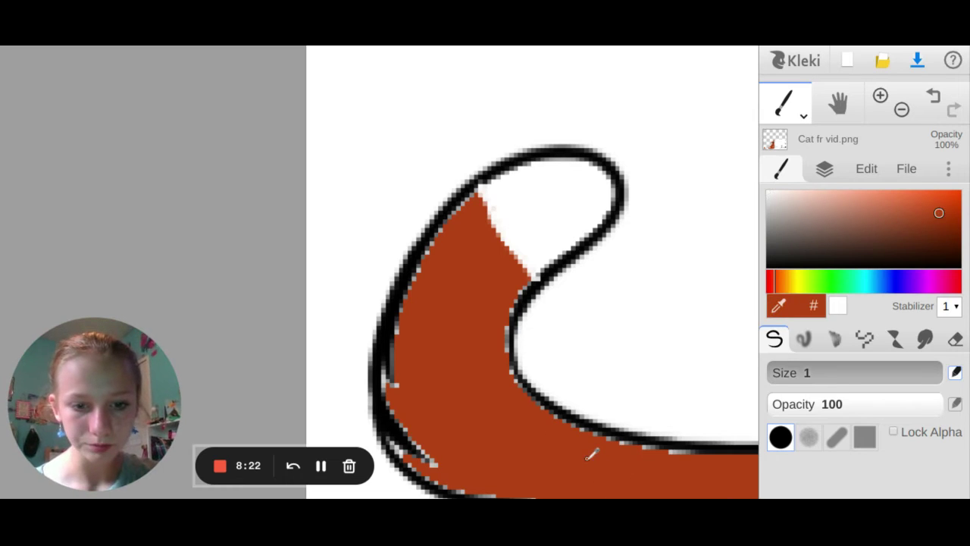
pyautogui.moveTo(939, 213); pyautogui.dragTo(924, 202)
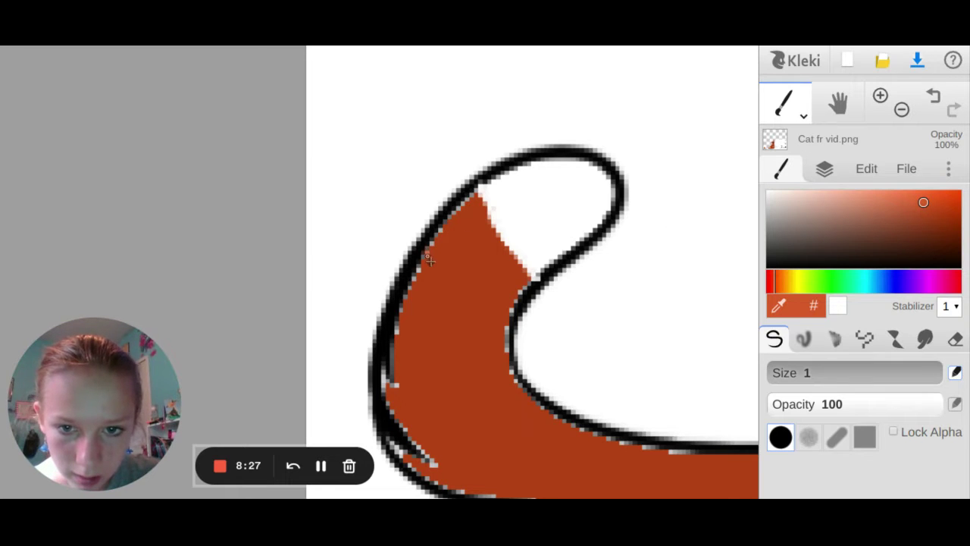
pyautogui.moveTo(429, 260); pyautogui.dragTo(509, 313)
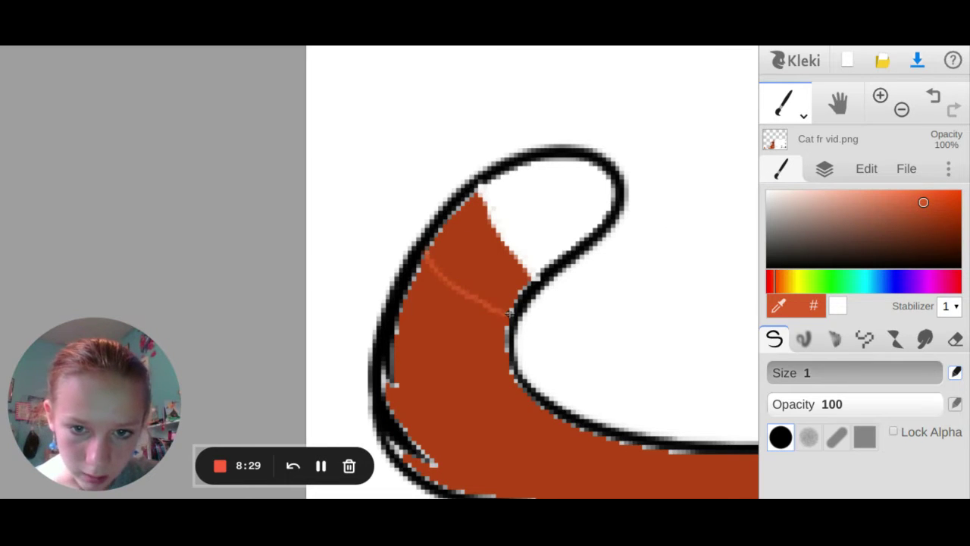
# - Try to flood-fill the tail band between the white tip and the new line with the lighter red-orange
pyautogui.click(796, 122)
pyautogui.click(796, 161)
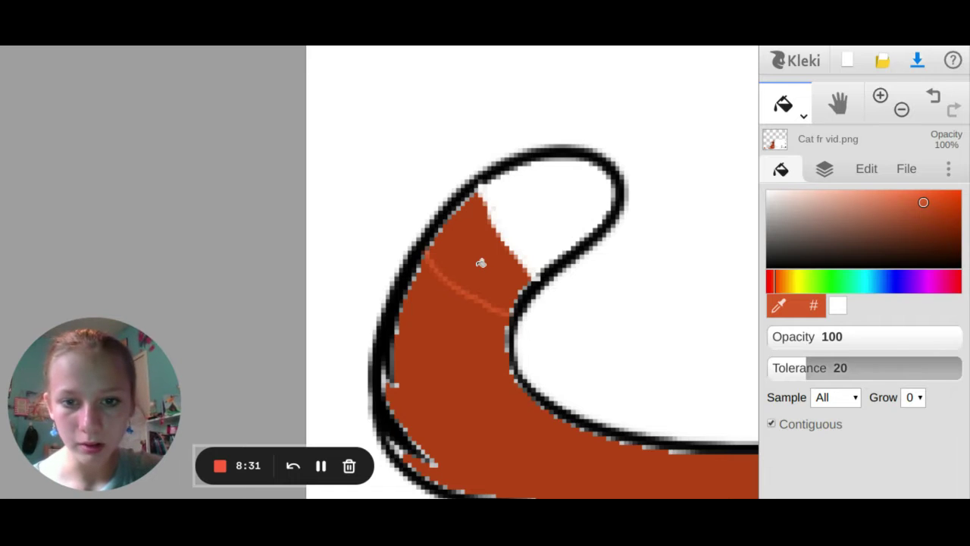
pyautogui.click(481, 263)
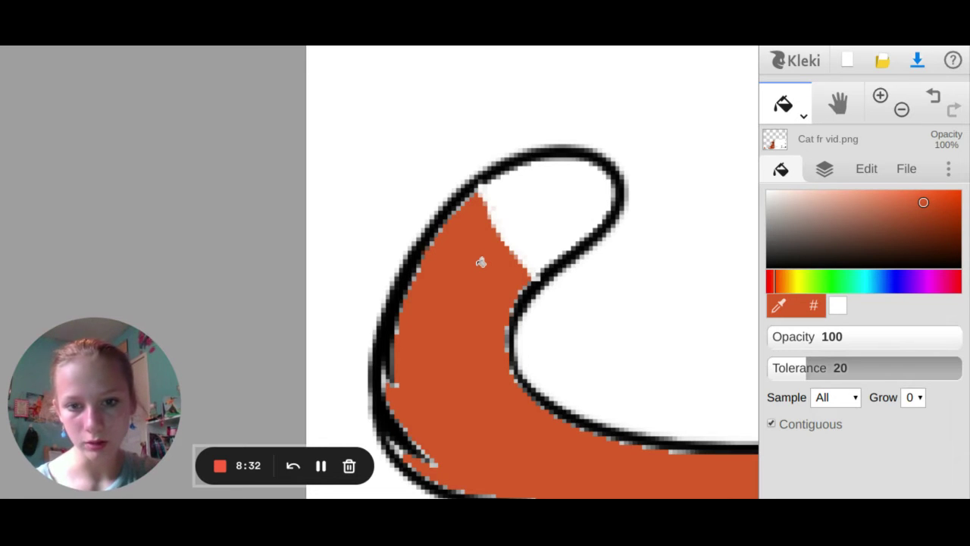
pyautogui.click(933, 97)
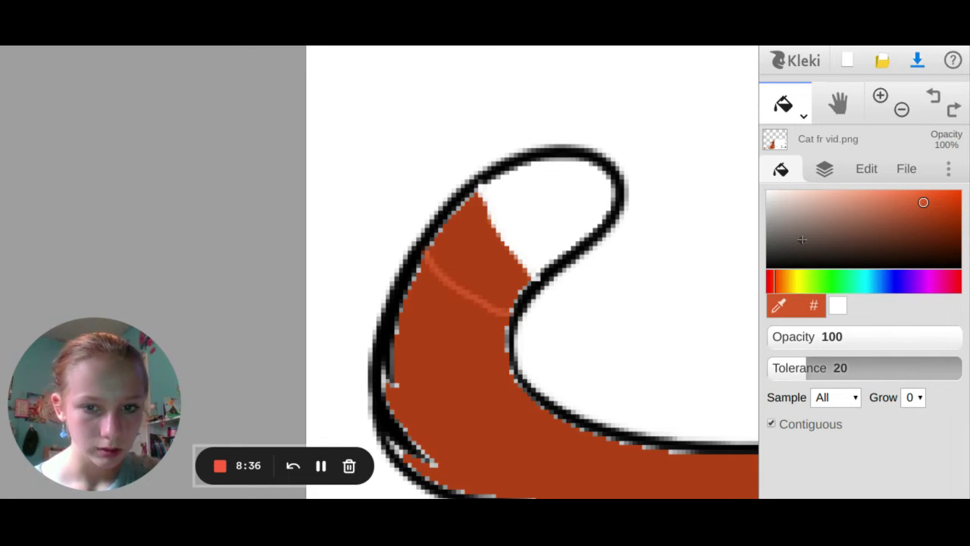
# - Outline the remaining edges of the tail band in the lighter red-orange with the size 1 pen, along the black outline and white tip
pyautogui.click(792, 117)
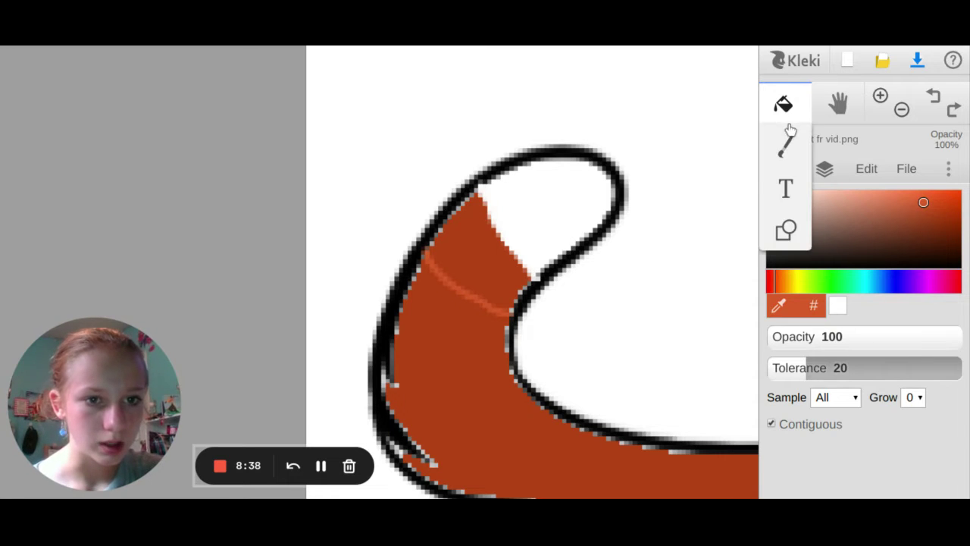
pyautogui.click(785, 140)
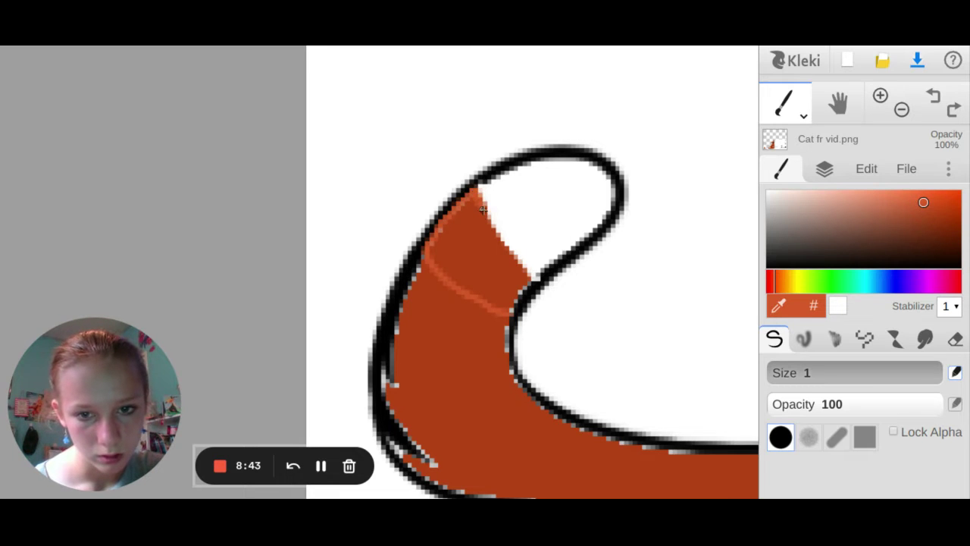
pyautogui.moveTo(483, 210); pyautogui.dragTo(529, 283)
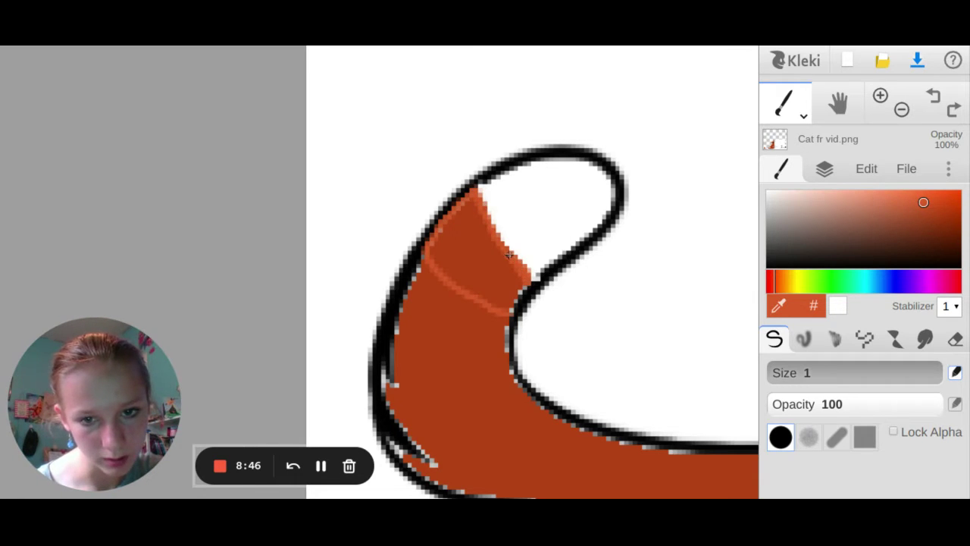
pyautogui.moveTo(504, 247); pyautogui.dragTo(477, 186)
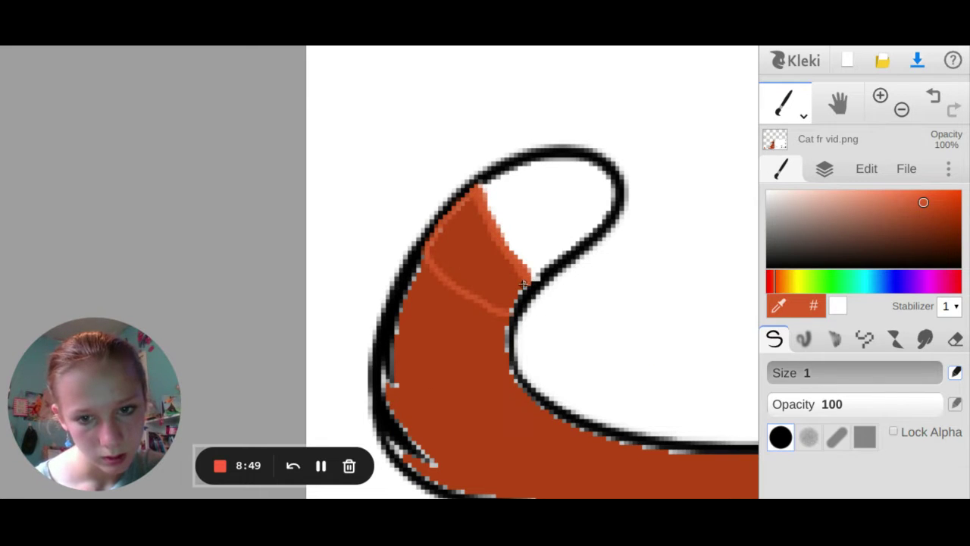
pyautogui.moveTo(523, 283)
pyautogui.mouseDown()
pyautogui.moveTo(511, 315)
pyautogui.moveTo(532, 282)
pyautogui.mouseUp()
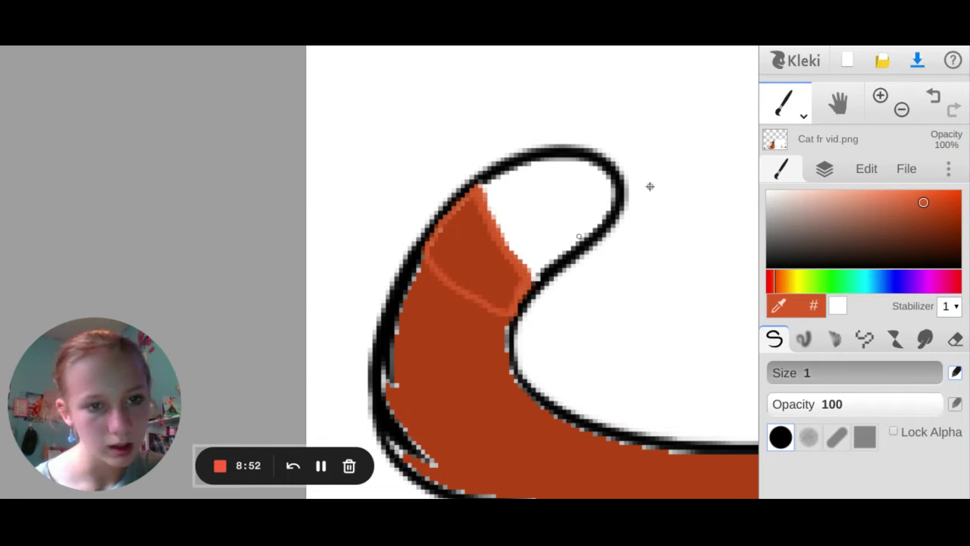
# - Try again to flood-fill the tail band, now fully outlined, with the lighter red-orange
pyautogui.click(801, 99)
pyautogui.click(785, 142)
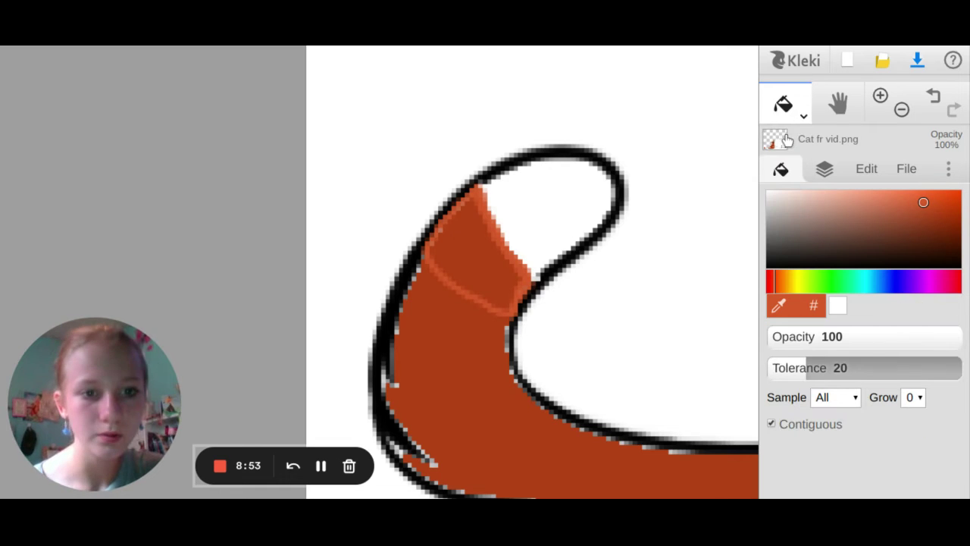
pyautogui.click(464, 261)
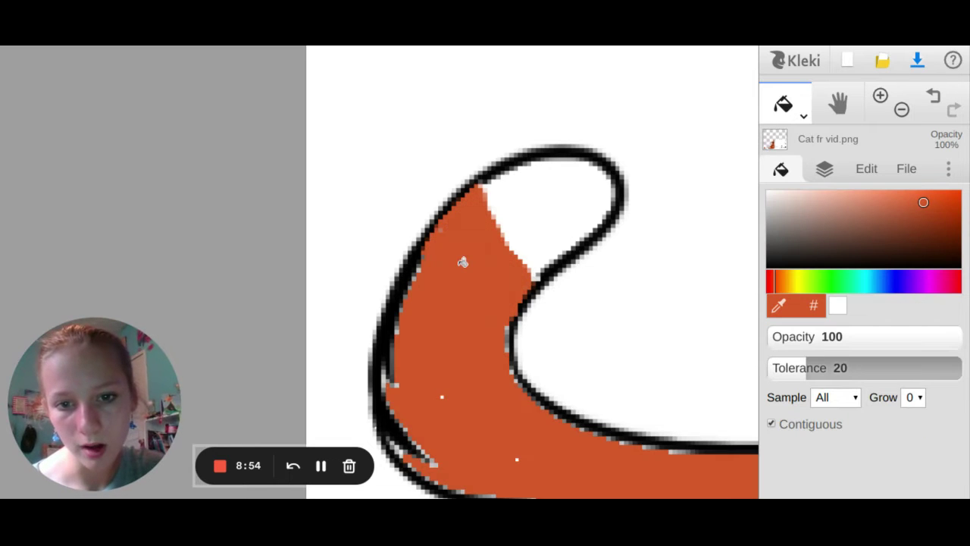
pyautogui.click(933, 97)
# - Paint the inside of the outlined tail band solid lighter red-orange with a size 8.6 pen
pyautogui.click(803, 112)
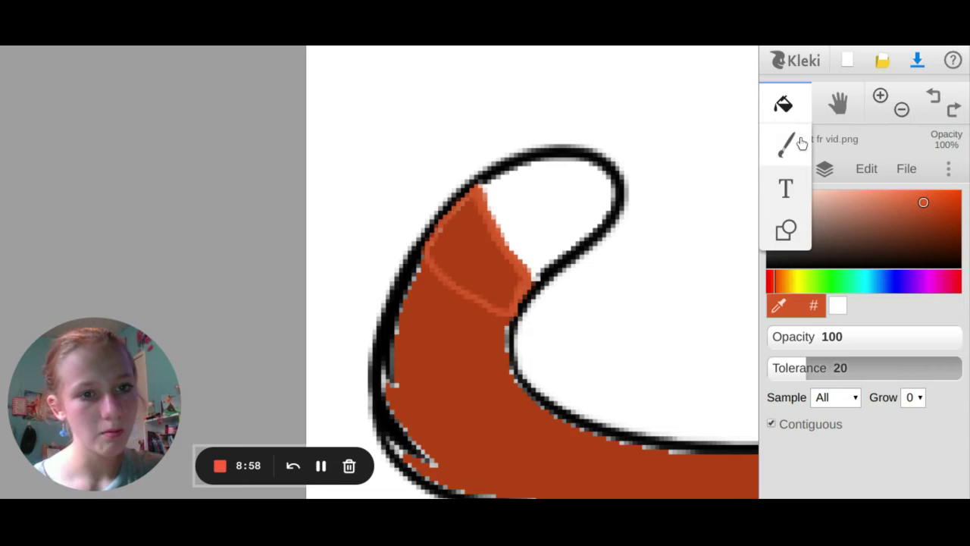
pyautogui.click(801, 143)
pyautogui.click(800, 379)
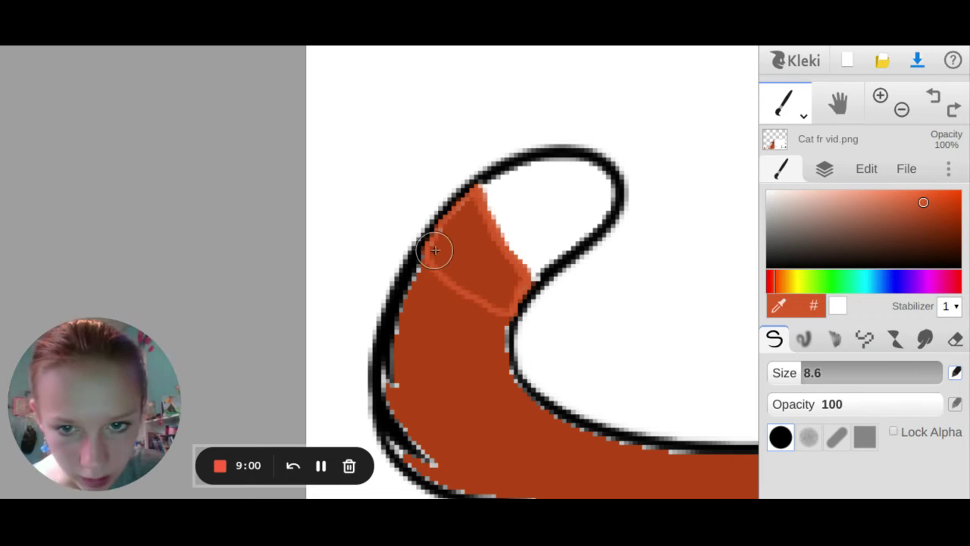
pyautogui.moveTo(450, 250)
pyautogui.mouseDown()
pyautogui.moveTo(470, 216)
pyautogui.moveTo(445, 248)
pyautogui.moveTo(467, 269)
pyautogui.moveTo(482, 245)
pyautogui.moveTo(507, 270)
pyautogui.moveTo(501, 294)
pyautogui.moveTo(454, 256)
pyautogui.moveTo(474, 208)
pyautogui.moveTo(459, 240)
pyautogui.moveTo(507, 295)
pyautogui.moveTo(490, 288)
pyautogui.moveTo(501, 311)
pyautogui.moveTo(455, 258)
pyautogui.mouseUp()
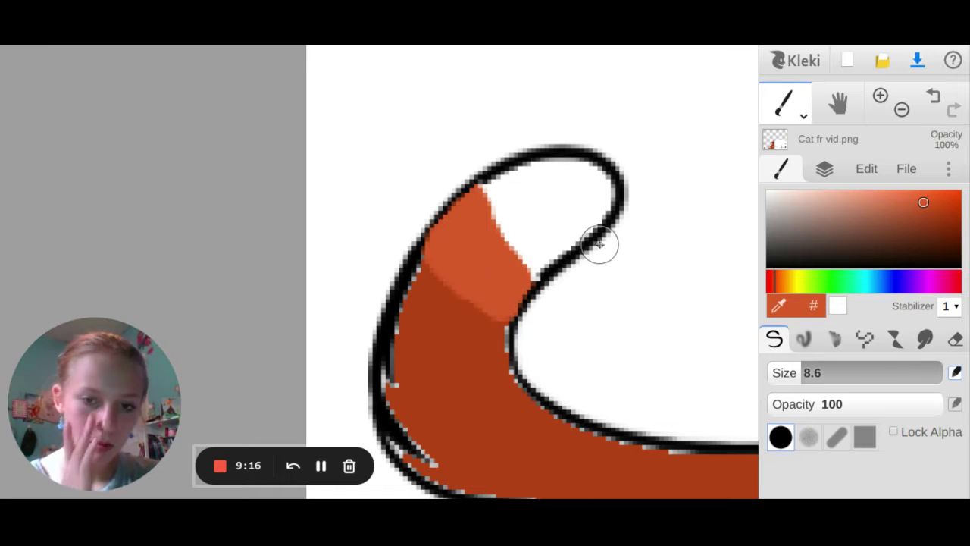
# - Try a darker red-orange with a size 2.4 pen along the tail's outer edge below the lighter band
pyautogui.click(793, 108)
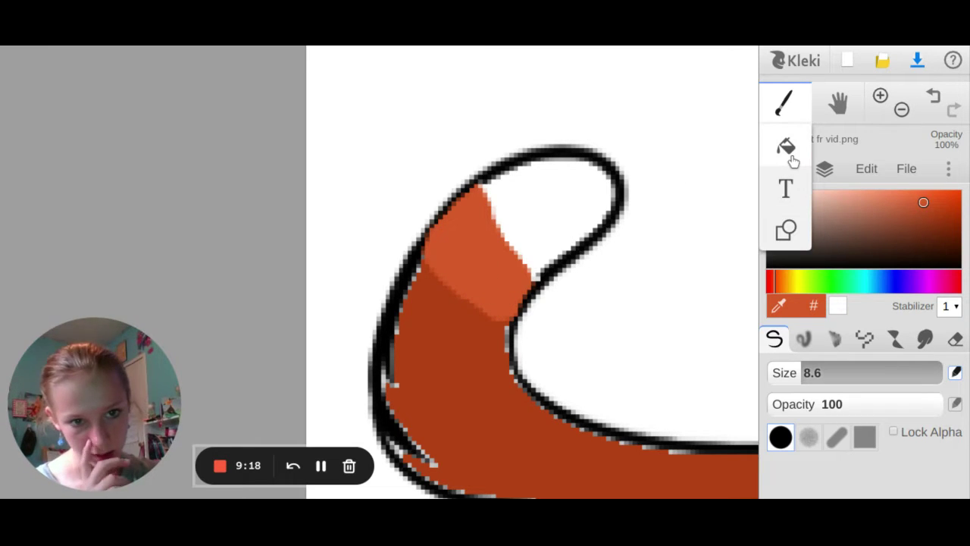
pyautogui.click(787, 149)
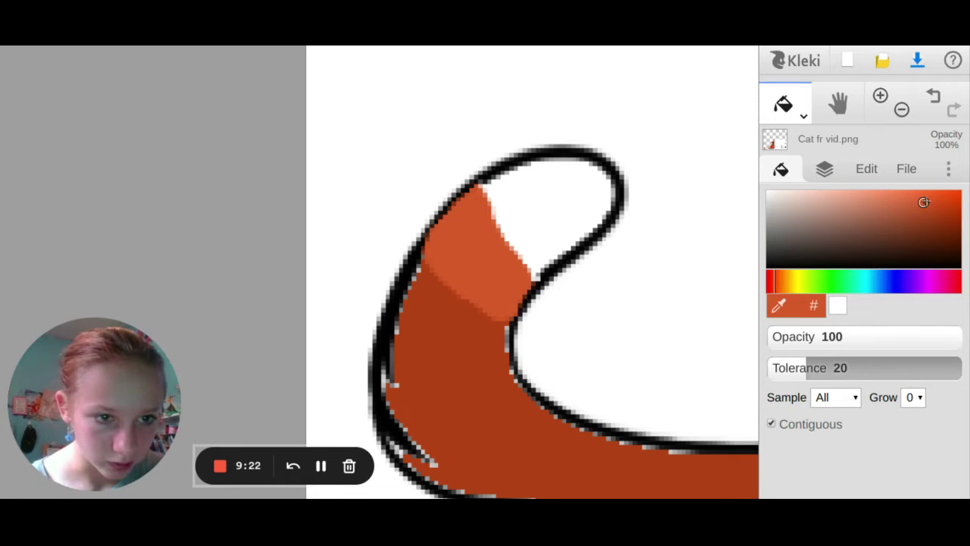
pyautogui.moveTo(923, 203); pyautogui.dragTo(929, 215)
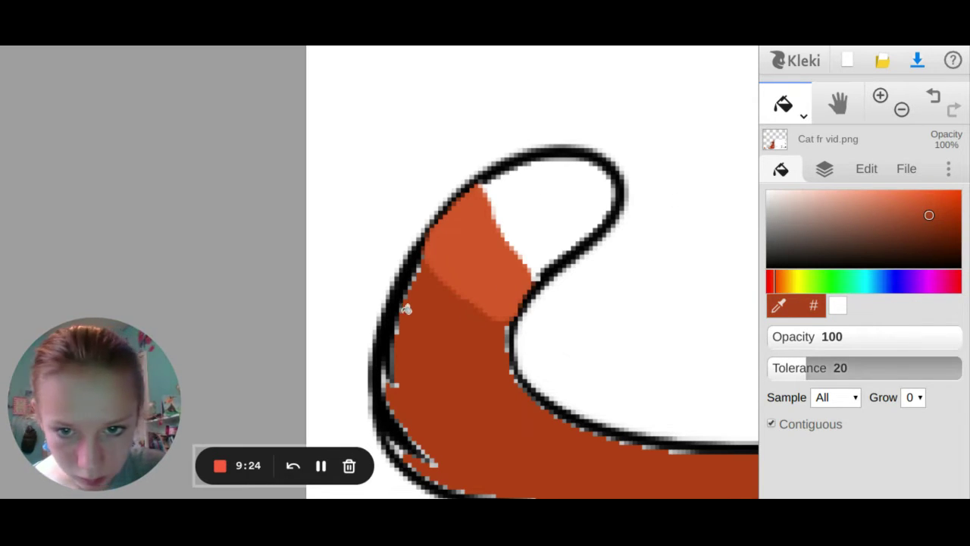
pyautogui.click(788, 106)
pyautogui.click(786, 144)
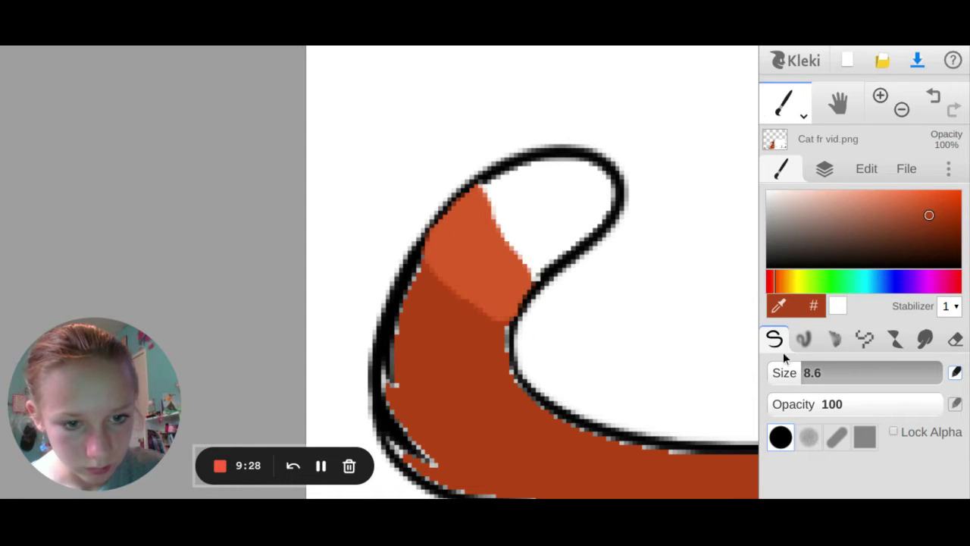
pyautogui.click(784, 372)
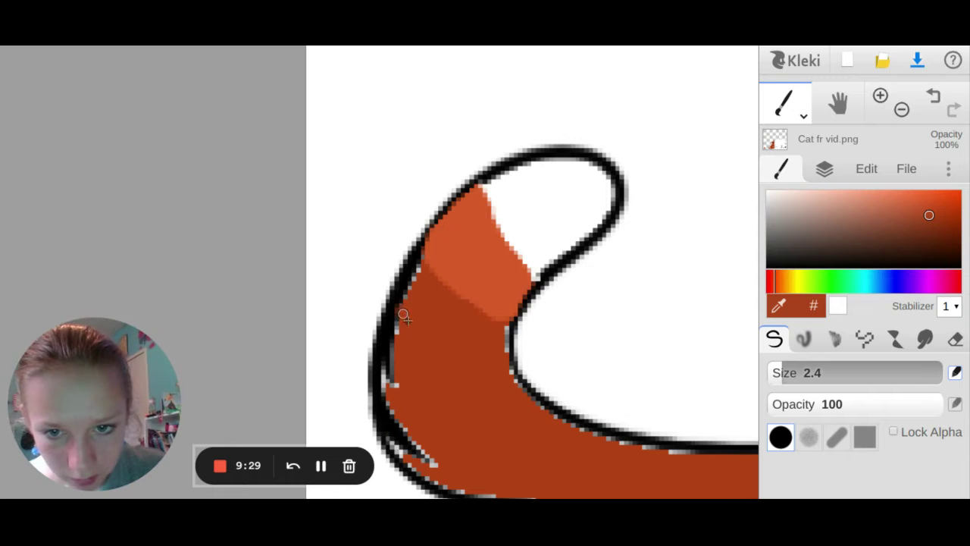
pyautogui.click(937, 92)
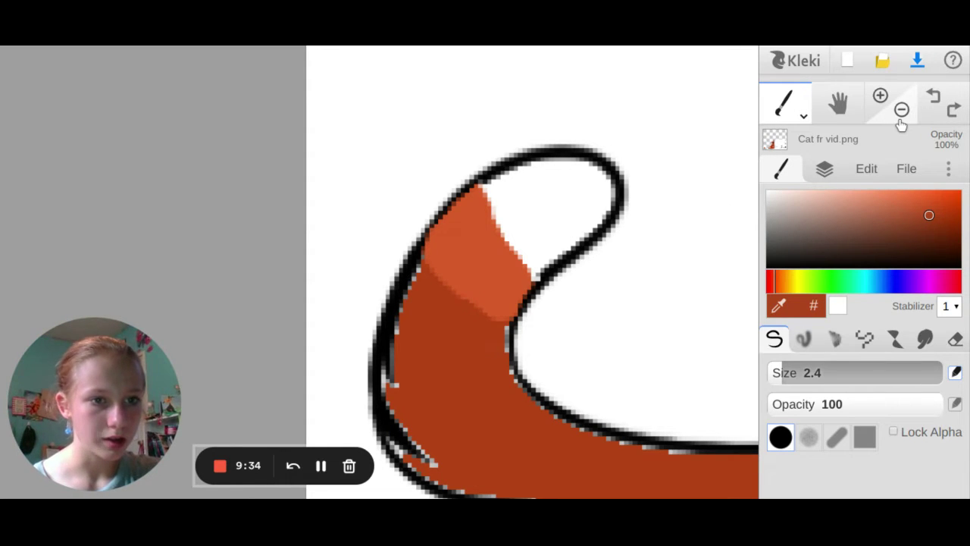
# - Examine the whole sheet with all four cats and the coloured red-orange cat beside the remaining uncoloured line art
pyautogui.click(901, 110)
pyautogui.click(901, 110)
pyautogui.click(901, 110)
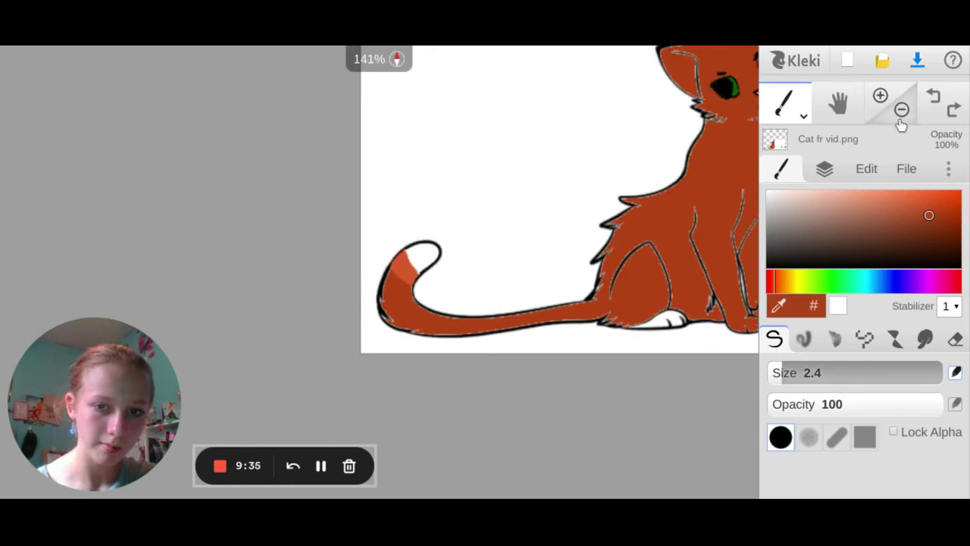
pyautogui.click(901, 110)
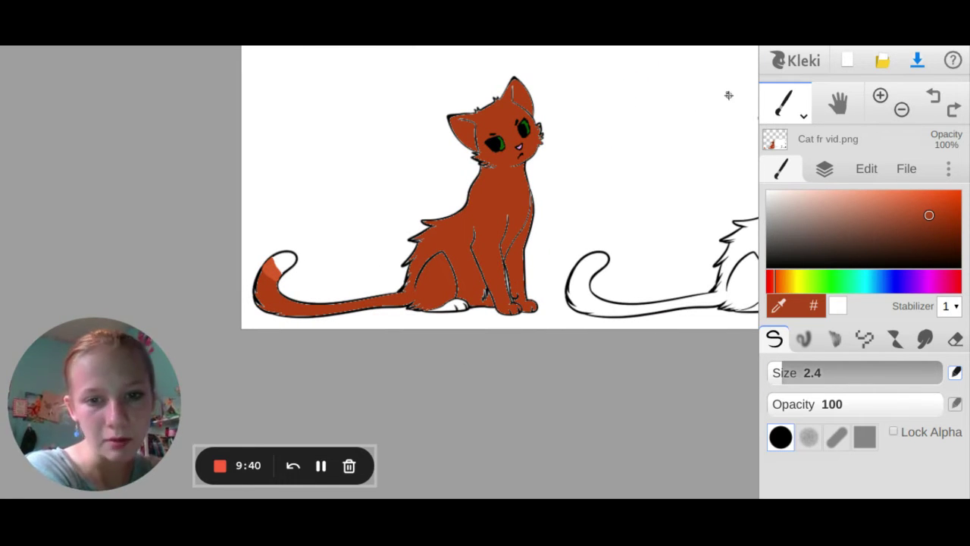
pyautogui.click(901, 110)
pyautogui.click(901, 110)
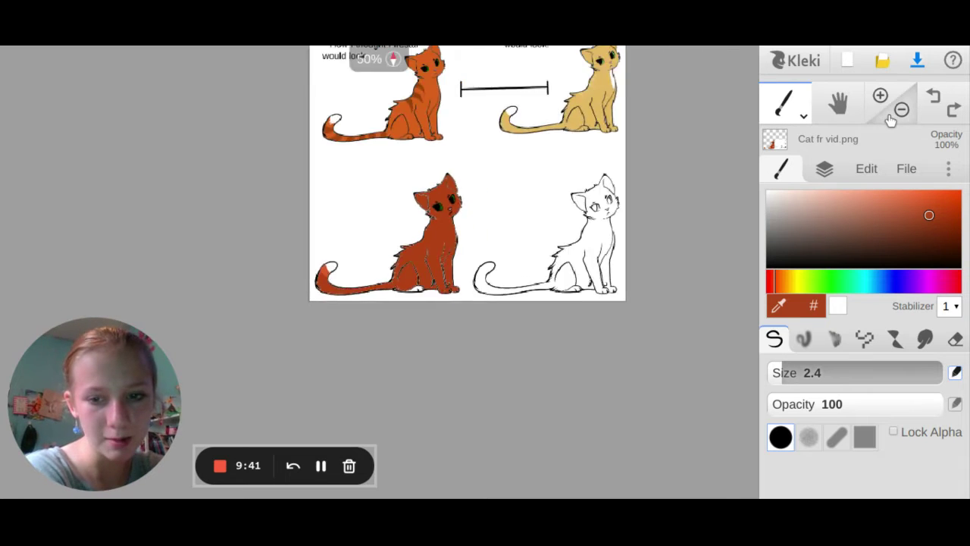
pyautogui.click(901, 110)
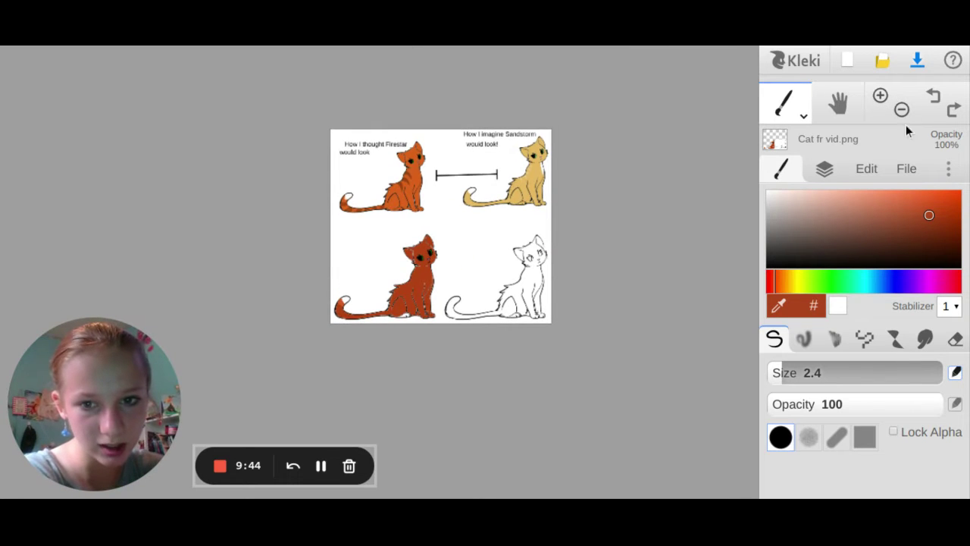
pyautogui.click(883, 99)
pyautogui.click(884, 100)
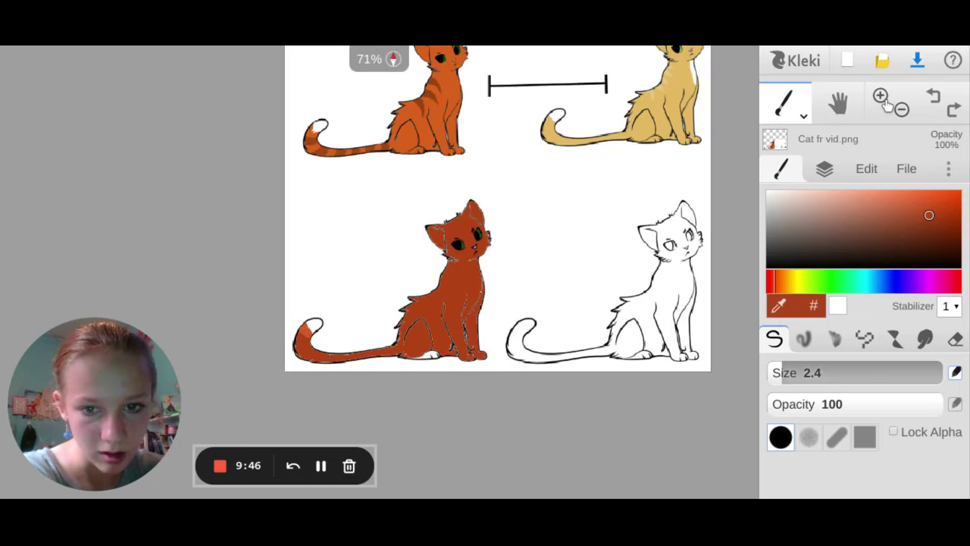
pyautogui.hscroll(5, 497, 213)
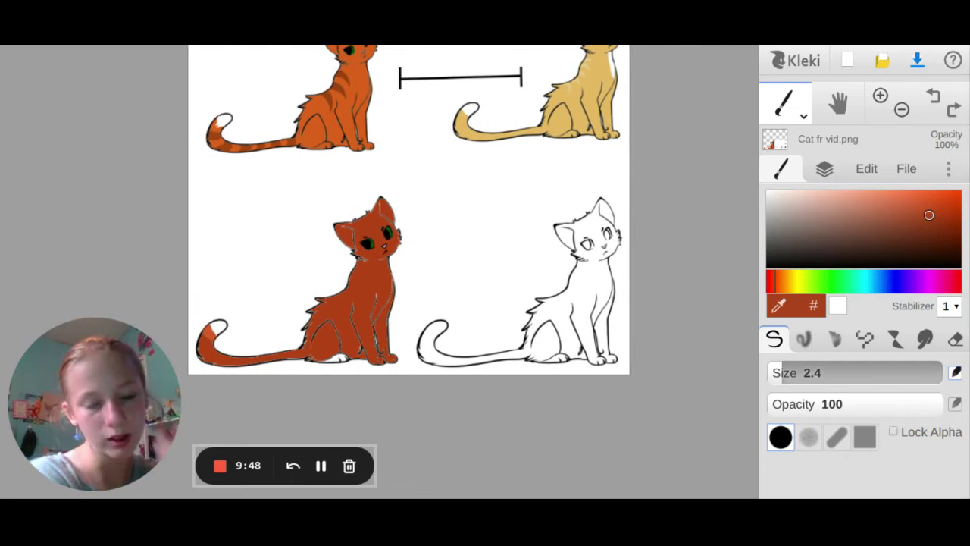
# - Start a black text caption in the blank space above the red-orange cat's tail
pyautogui.click(786, 104)
pyautogui.click(788, 194)
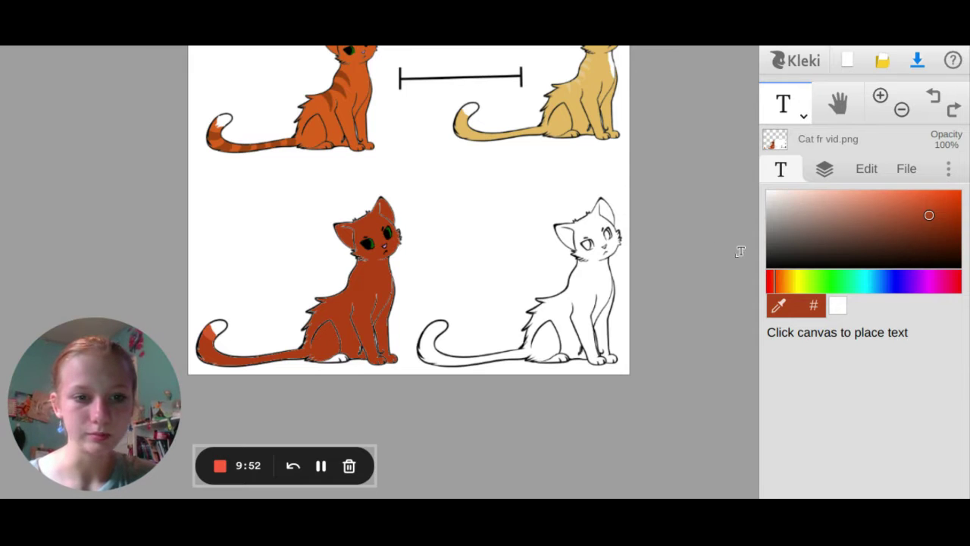
pyautogui.moveTo(849, 257); pyautogui.dragTo(847, 269)
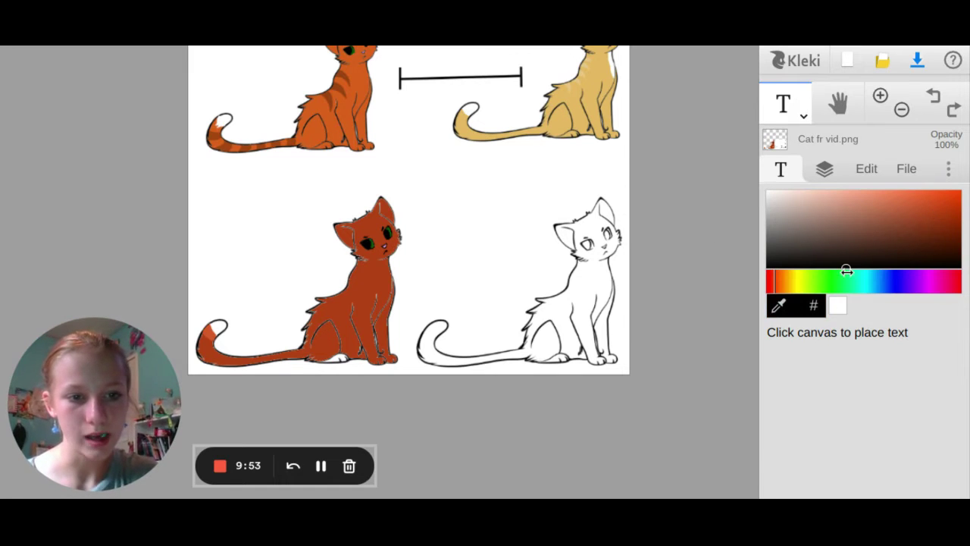
pyautogui.click(211, 218)
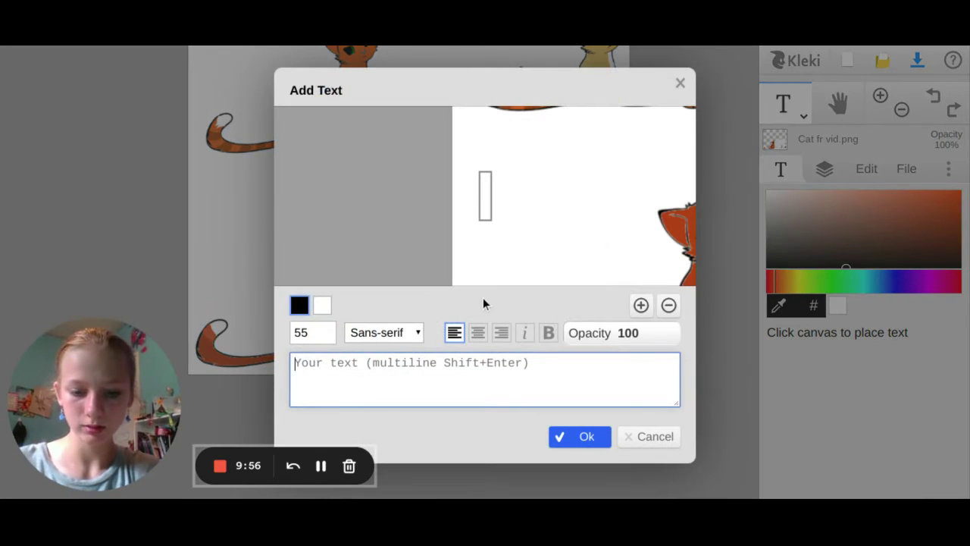
# - Try the cat's name as the caption at font size 55, and clear the text
pyautogui.write('A')
pyautogui.press('BackSpace')
pyautogui.write('S')
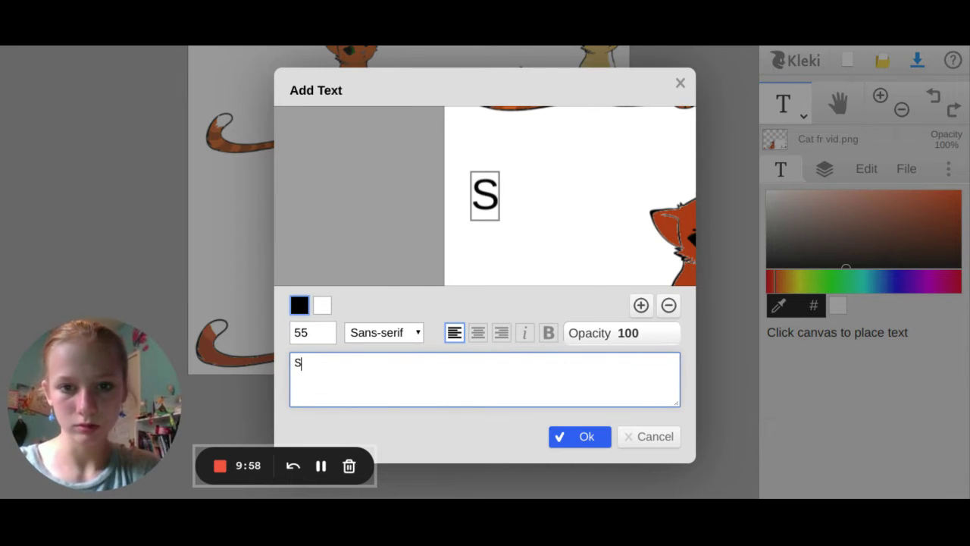
pyautogui.write('qui')
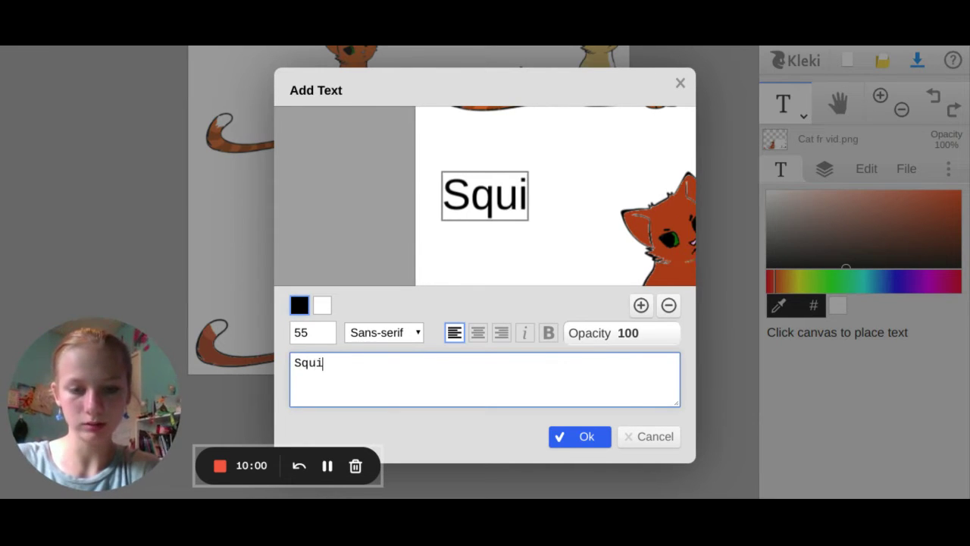
pyautogui.write('rrelflight')
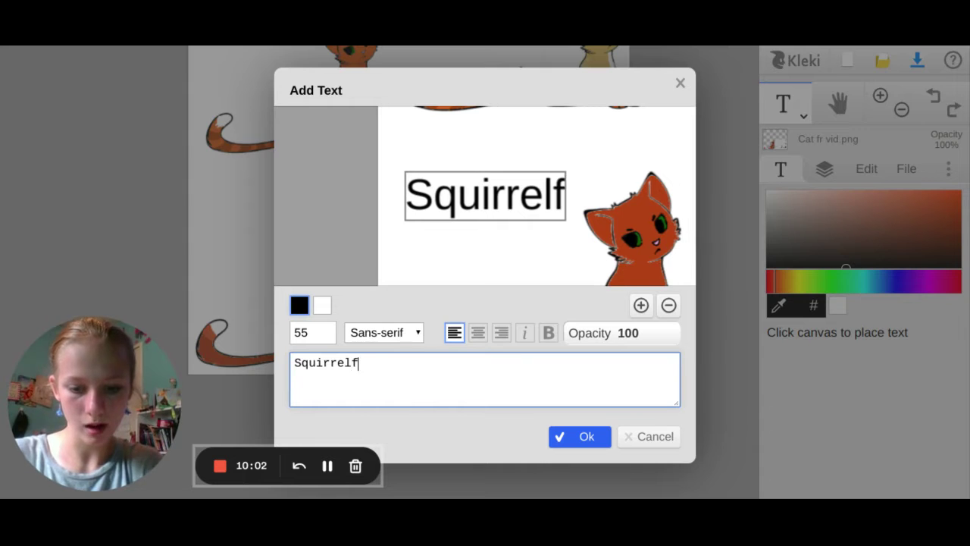
pyautogui.press('BackSpace')
pyautogui.press('BackSpace')
pyautogui.press('BackSpace')
pyautogui.press('BackSpace')
pyautogui.press('BackSpace')
pyautogui.press('BackSpace')
pyautogui.press('BackSpace')
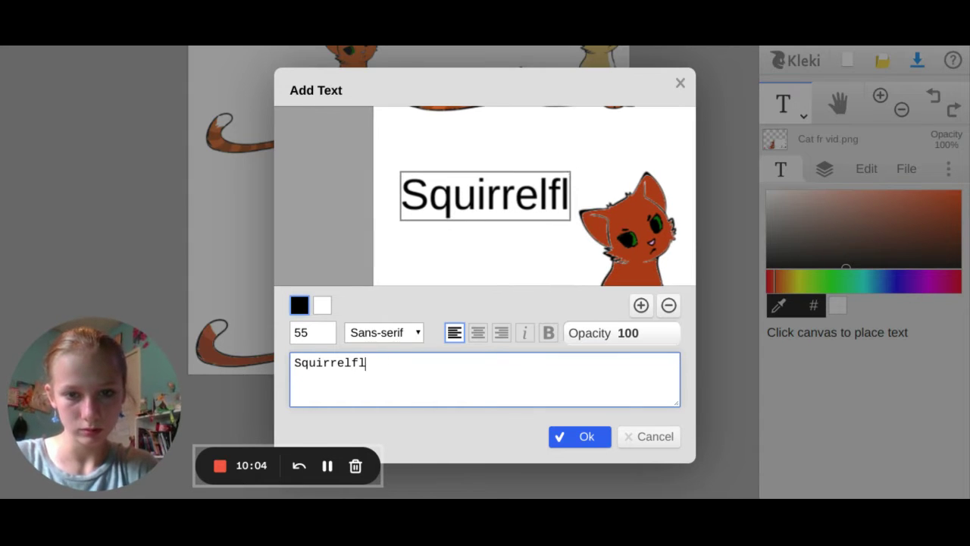
pyautogui.press('BackSpace')
pyautogui.press('BackSpace')
pyautogui.press('BackSpace')
pyautogui.press('BackSpace')
pyautogui.press('BackSpace')
pyautogui.press('BackSpace')
pyautogui.press('BackSpace')
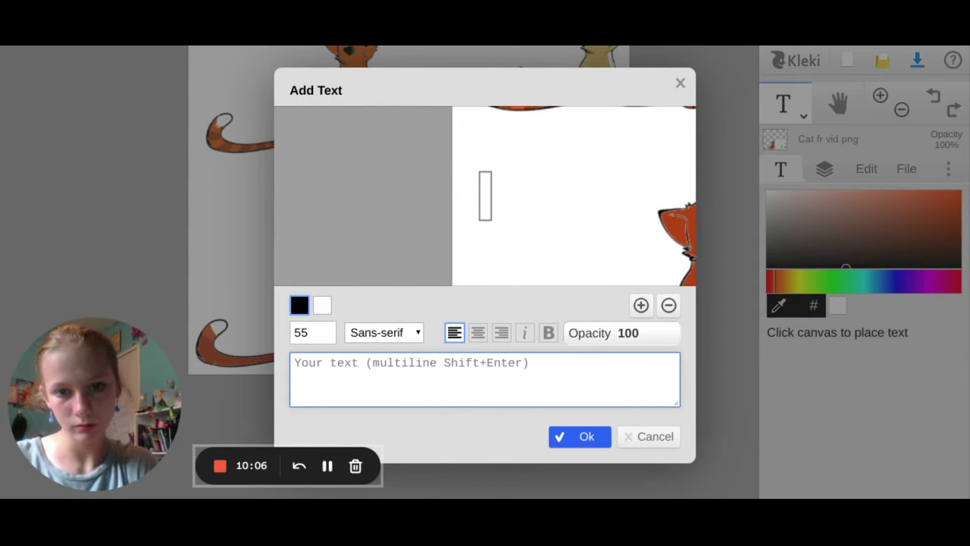
# - Set the font size to 35 and caption the red-orange cat "Squirrelflight"
pyautogui.click(313, 332)
pyautogui.press('BackSpace')
pyautogui.press('BackSpace')
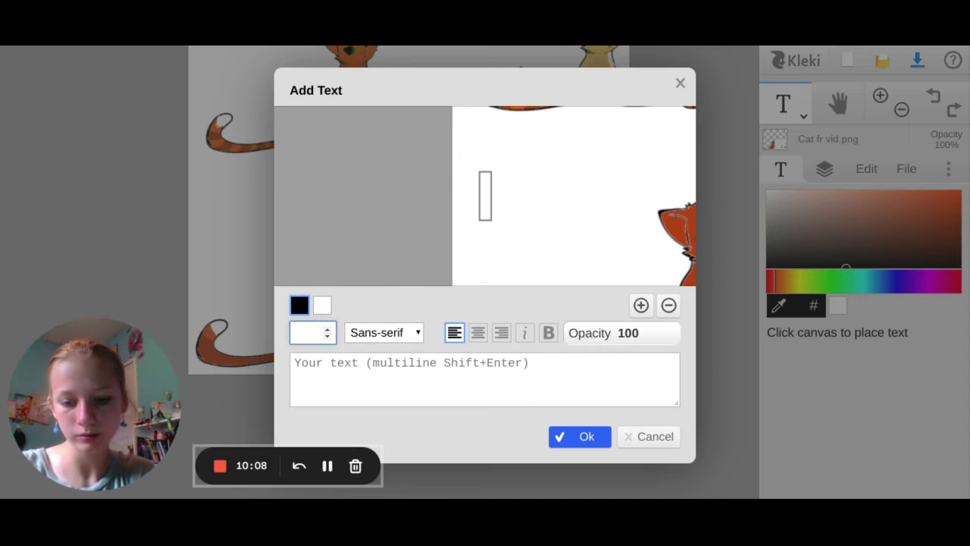
pyautogui.click(319, 360)
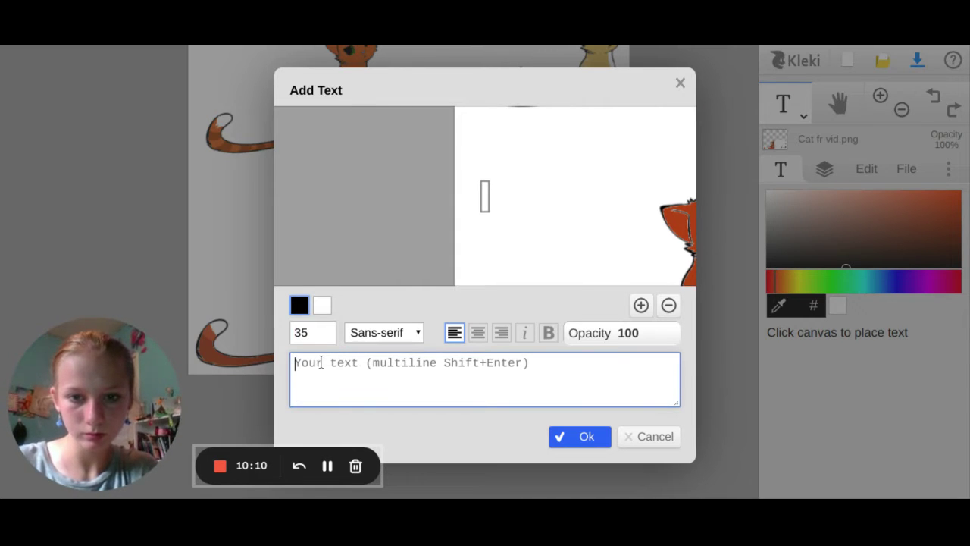
pyautogui.write('Squie')
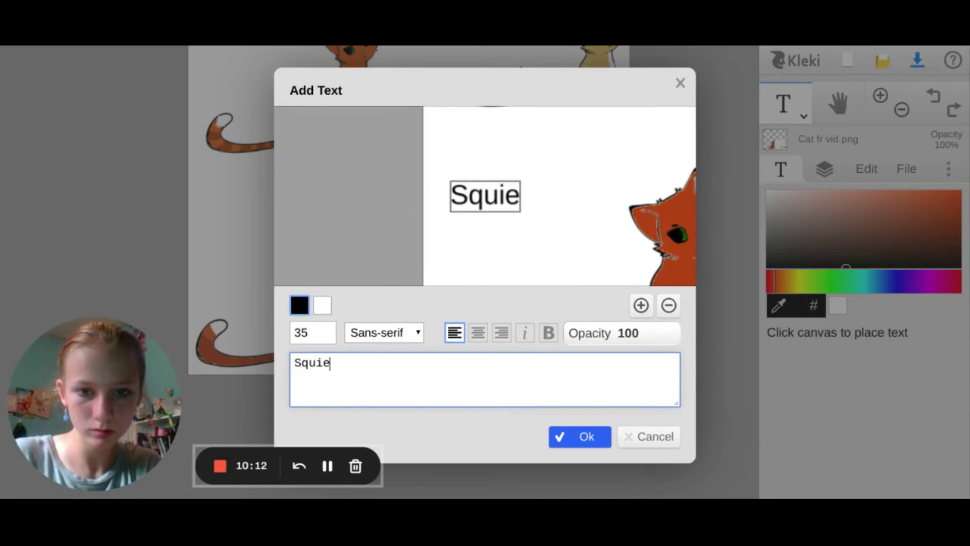
pyautogui.press('BackSpace')
pyautogui.press('BackSpace')
pyautogui.write('r')
pyautogui.press('BackSpace')
pyautogui.write('ire')
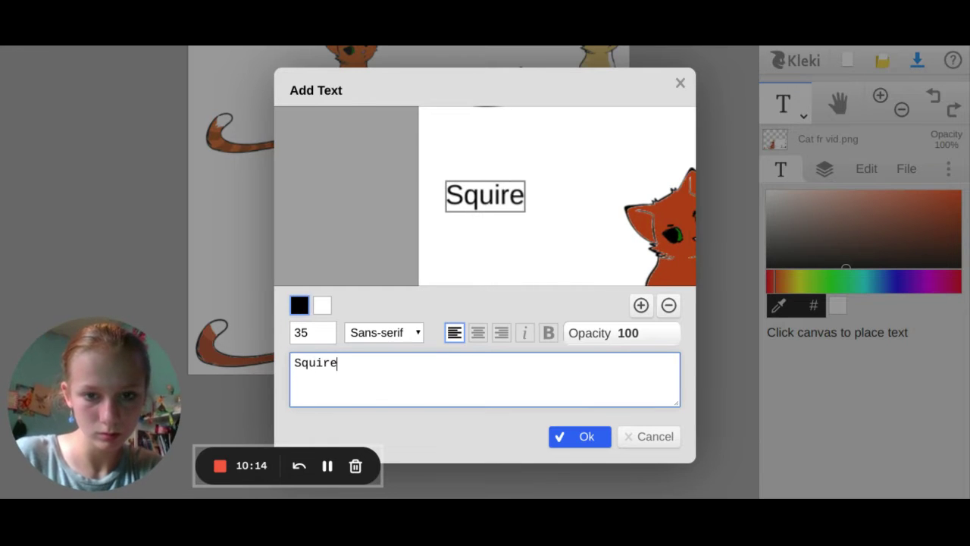
pyautogui.press('BackSpace')
pyautogui.write('rel')
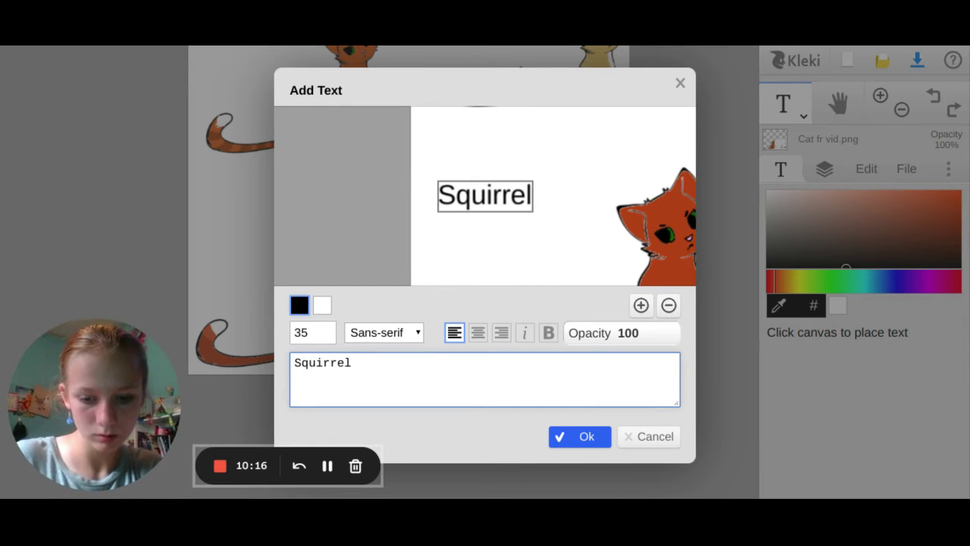
pyautogui.write('flight')
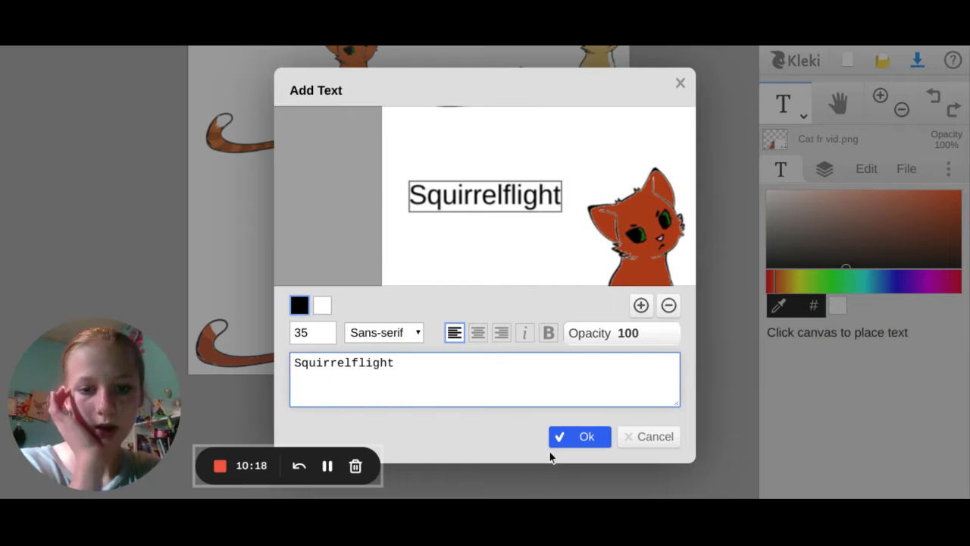
pyautogui.click(570, 437)
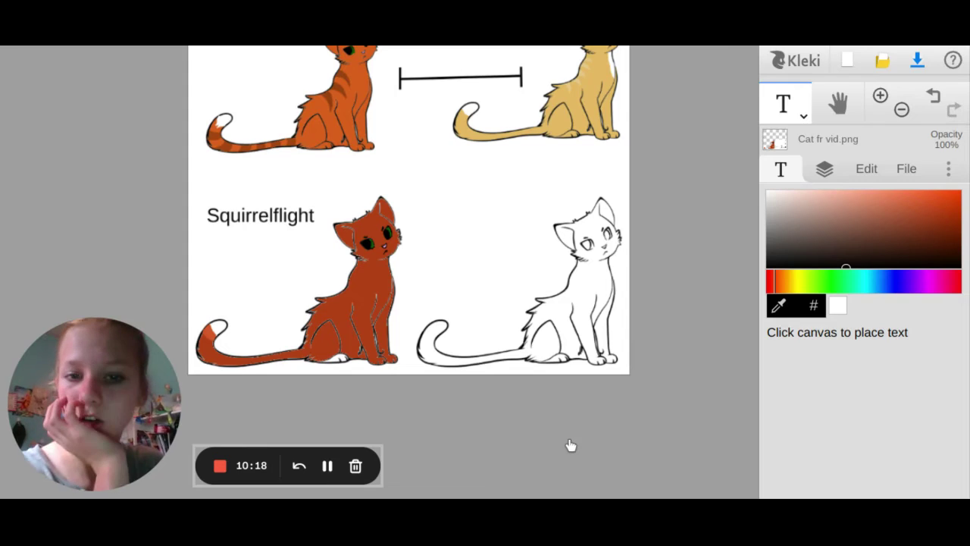
# - Sample the Sandstorm cat's sandy coat colour and darken it slightly as the brush colour
pyautogui.click(781, 120)
pyautogui.click(788, 143)
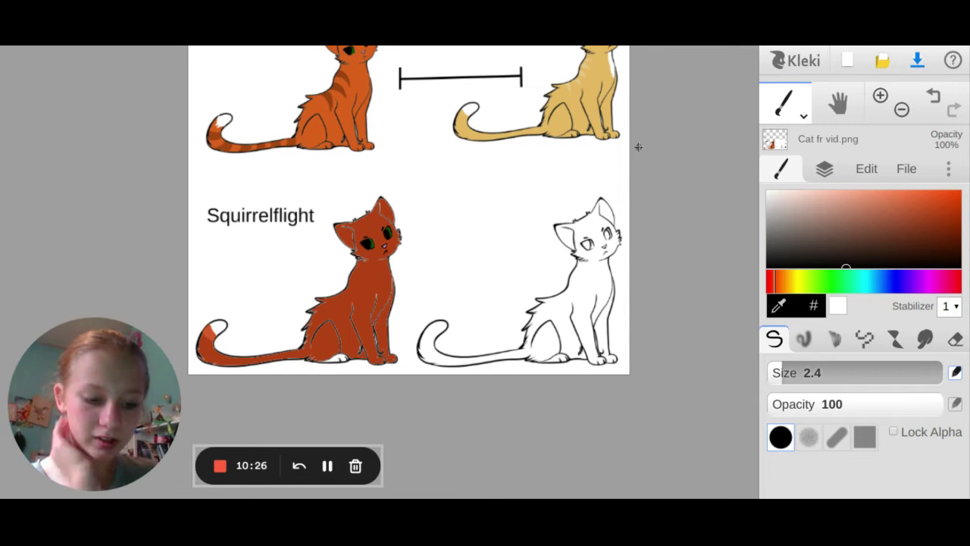
pyautogui.scroll(3, 638, 146)
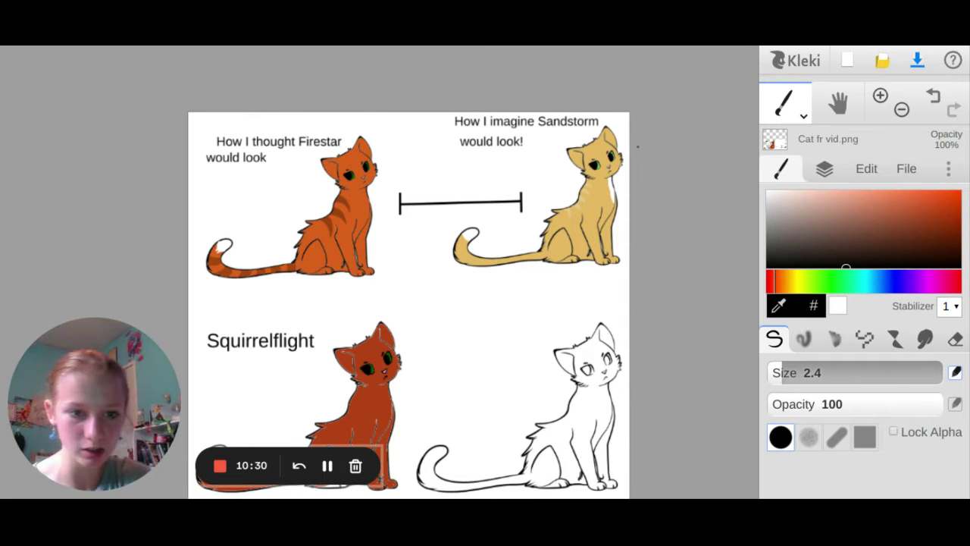
pyautogui.click(778, 305)
pyautogui.click(610, 201)
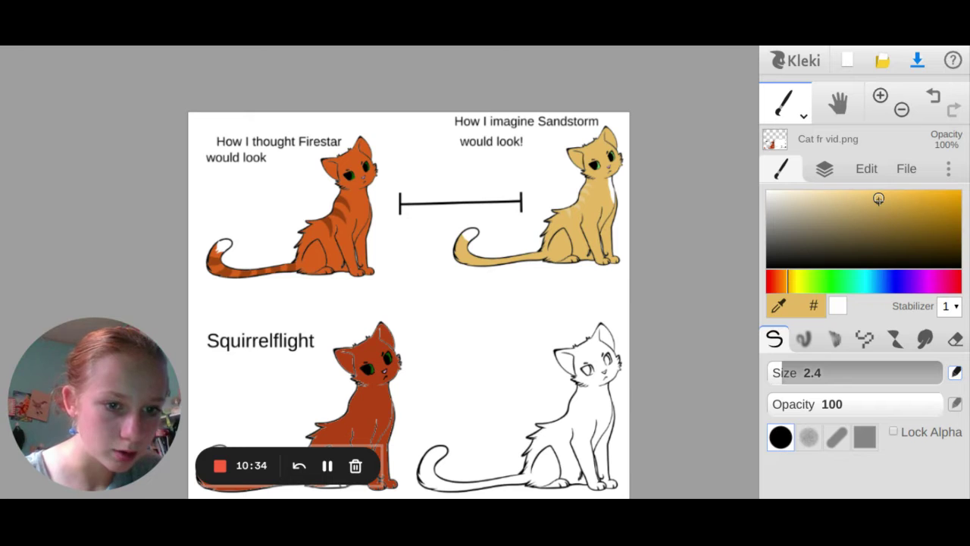
pyautogui.moveTo(878, 198); pyautogui.dragTo(878, 207)
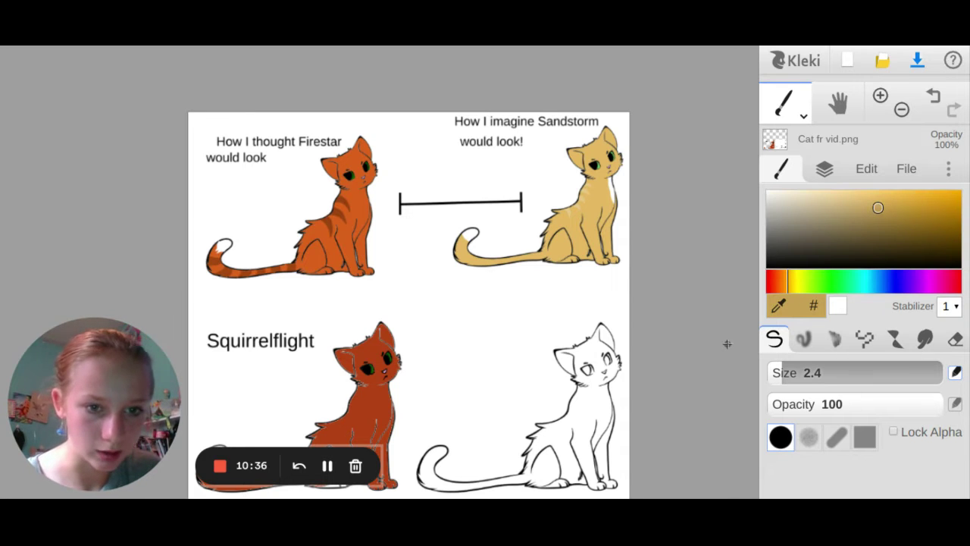
# - Flood-fill the uncoloured lower-right cat's body, front leg and hind paw with the darkened sandy colour
pyautogui.click(801, 110)
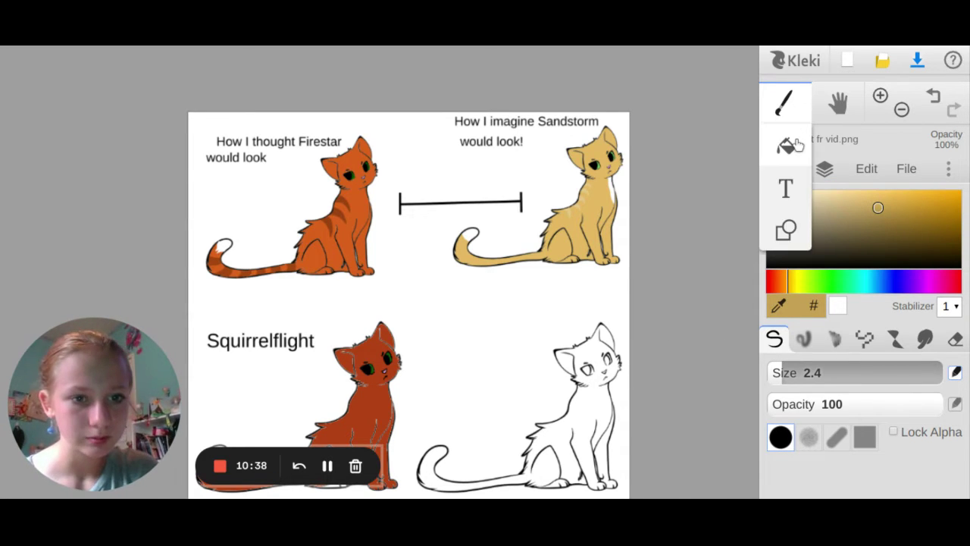
pyautogui.click(788, 145)
pyautogui.click(596, 405)
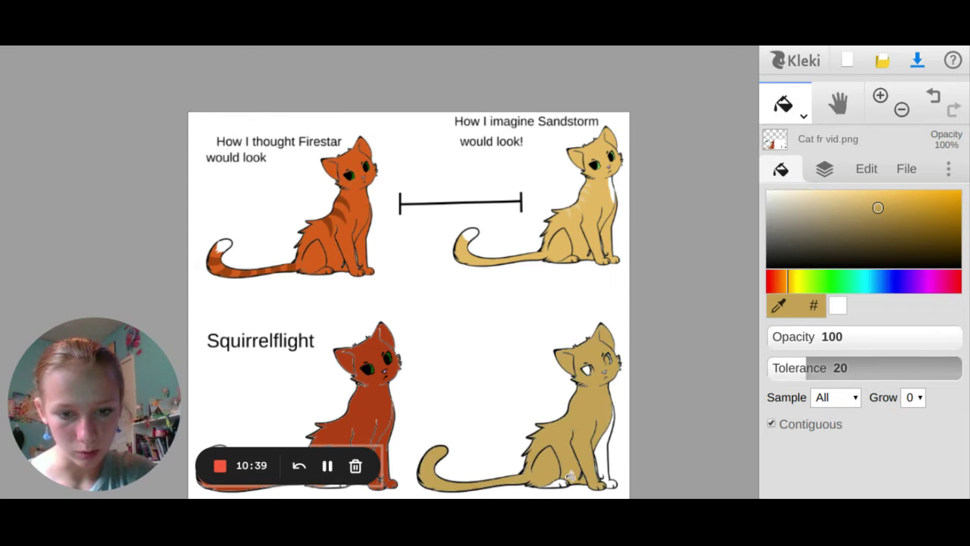
pyautogui.click(606, 462)
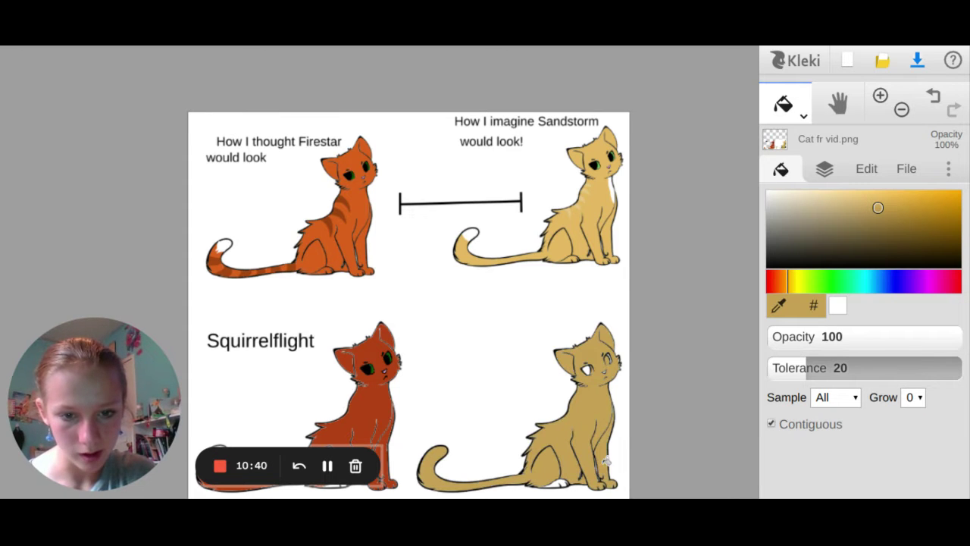
pyautogui.click(567, 482)
# - Try a more saturated ochre fill on the lower-right cat's coat, and undo the stray fill around its hind paw
pyautogui.scroll(-2, 653, 464)
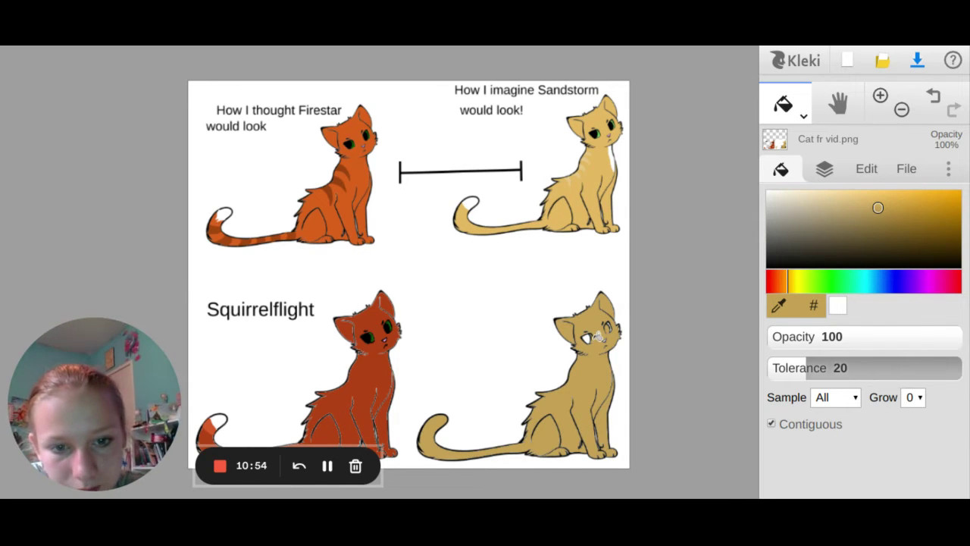
pyautogui.moveTo(599, 337); pyautogui.dragTo(630, 336)
pyautogui.scroll(-3, 598, 336)
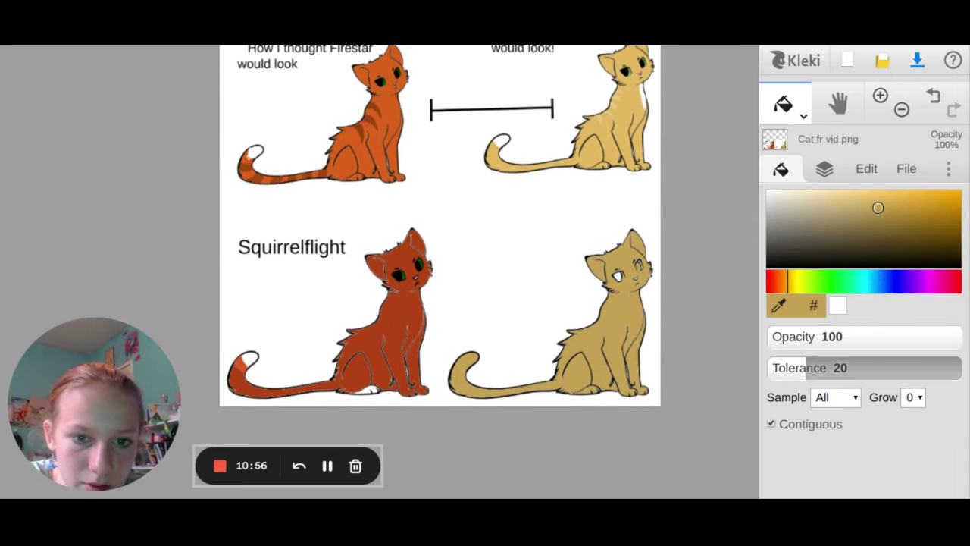
pyautogui.hscroll(2, 598, 337)
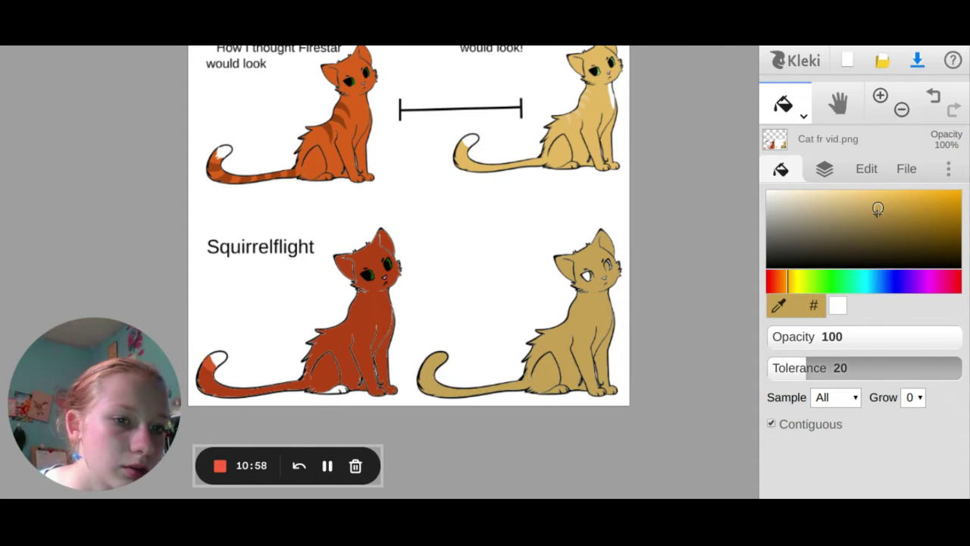
pyautogui.moveTo(877, 209); pyautogui.dragTo(908, 208)
pyautogui.click(576, 320)
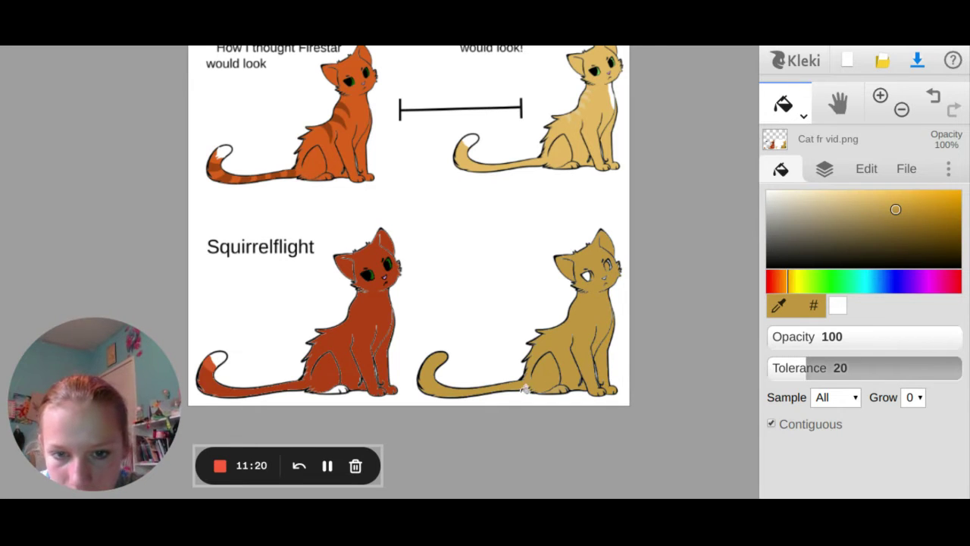
pyautogui.click(562, 388)
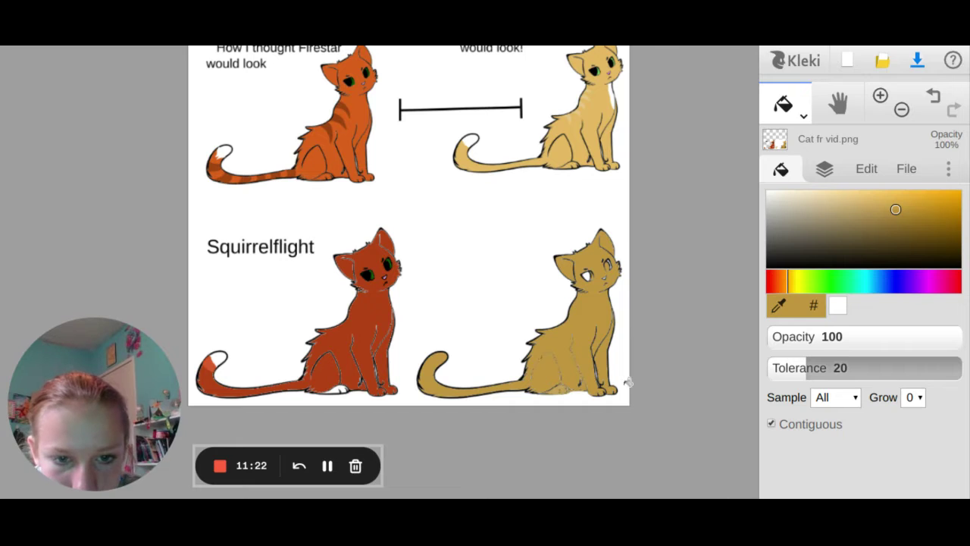
pyautogui.click(938, 99)
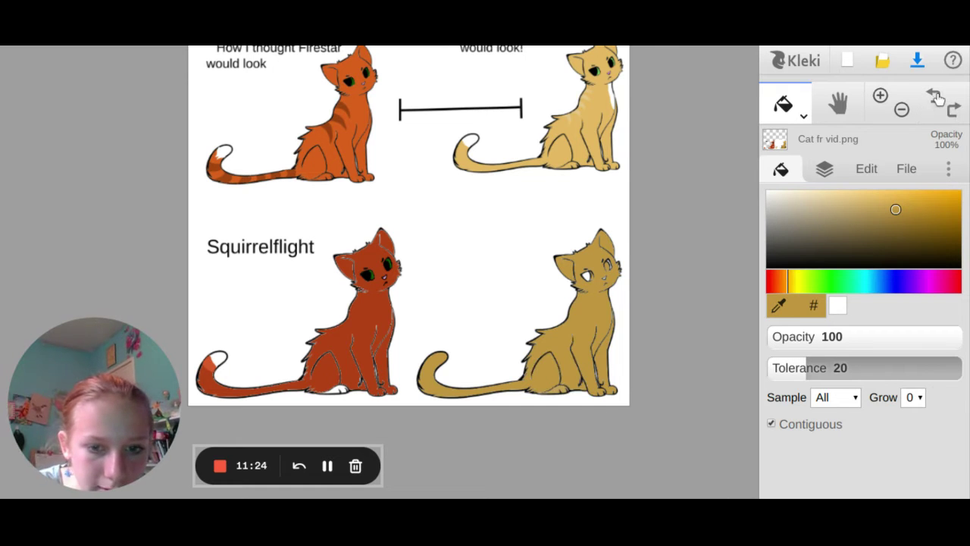
# - Refill the lower-right cat's coat with a deeper, more saturated golden brown
pyautogui.moveTo(896, 209); pyautogui.dragTo(916, 211)
pyautogui.click(593, 270)
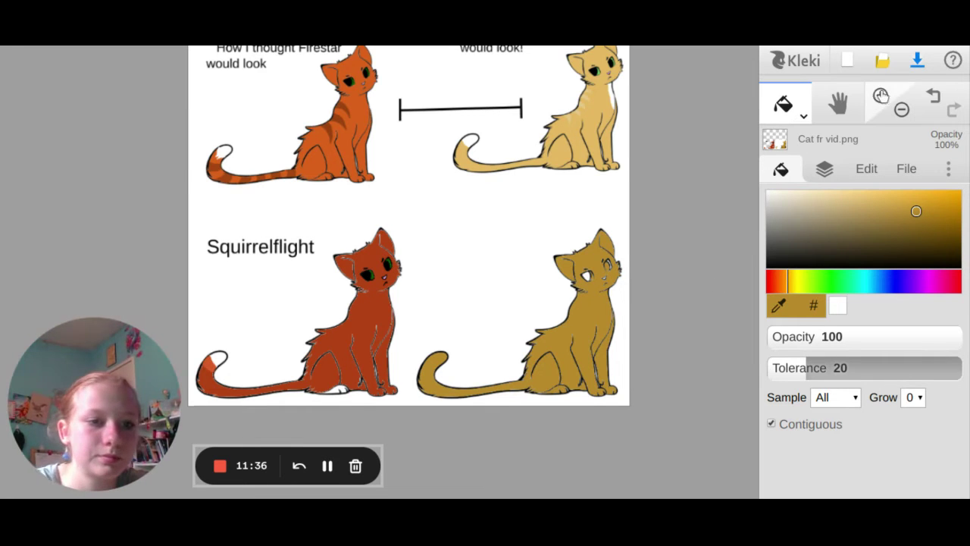
# - Examine the golden-brown cat's face and its white, uncoloured eye at close range
pyautogui.click(880, 97)
pyautogui.click(880, 97)
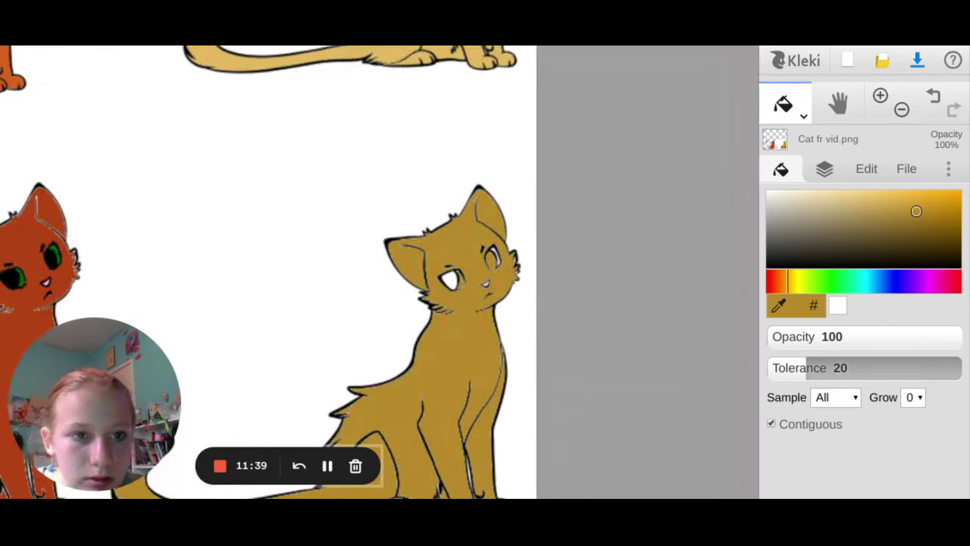
pyautogui.click(883, 94)
pyautogui.click(884, 94)
pyautogui.click(884, 95)
pyautogui.click(901, 109)
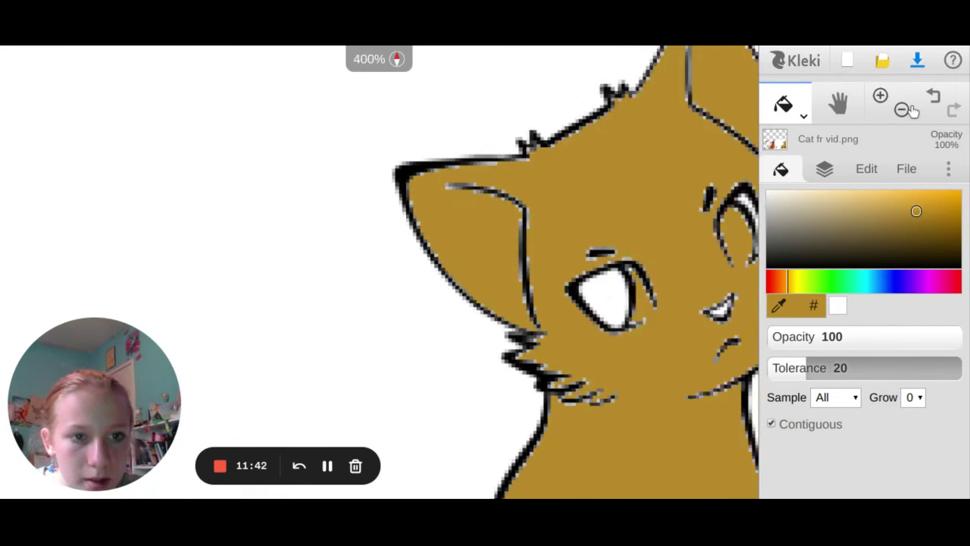
pyautogui.click(901, 109)
pyautogui.click(901, 109)
pyautogui.click(902, 109)
pyautogui.click(909, 108)
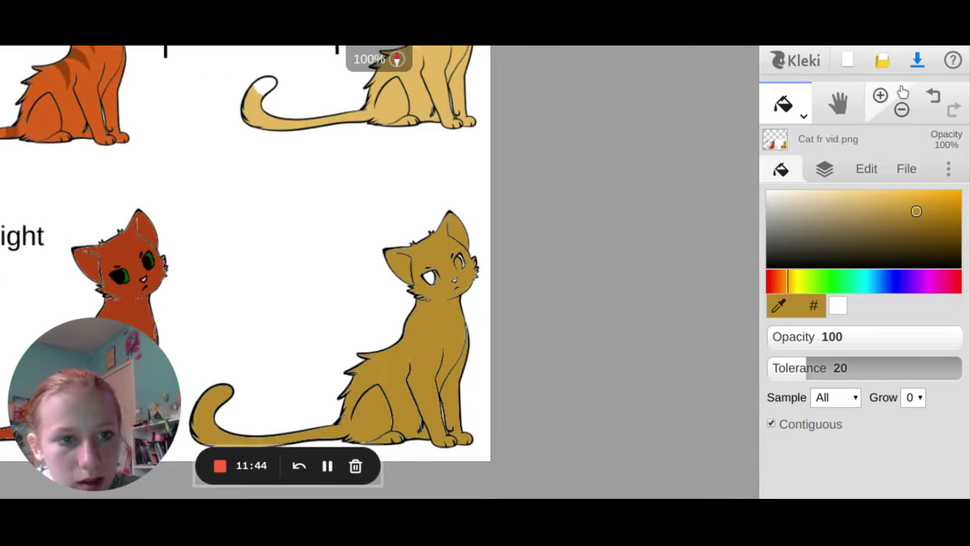
pyautogui.click(888, 97)
pyautogui.click(891, 97)
pyautogui.click(890, 97)
pyautogui.click(890, 97)
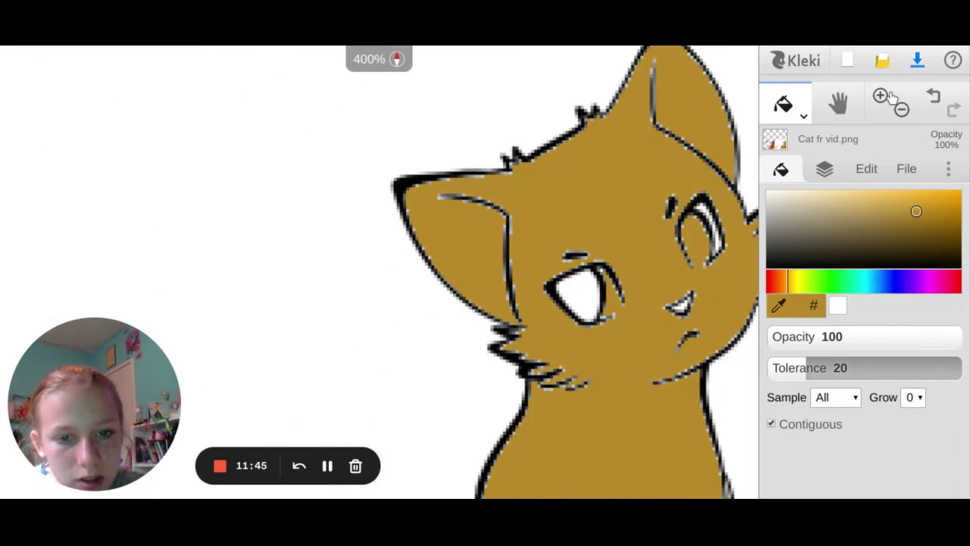
pyautogui.click(891, 97)
pyautogui.click(891, 97)
pyautogui.click(890, 97)
pyautogui.hscroll(5, 379, 272)
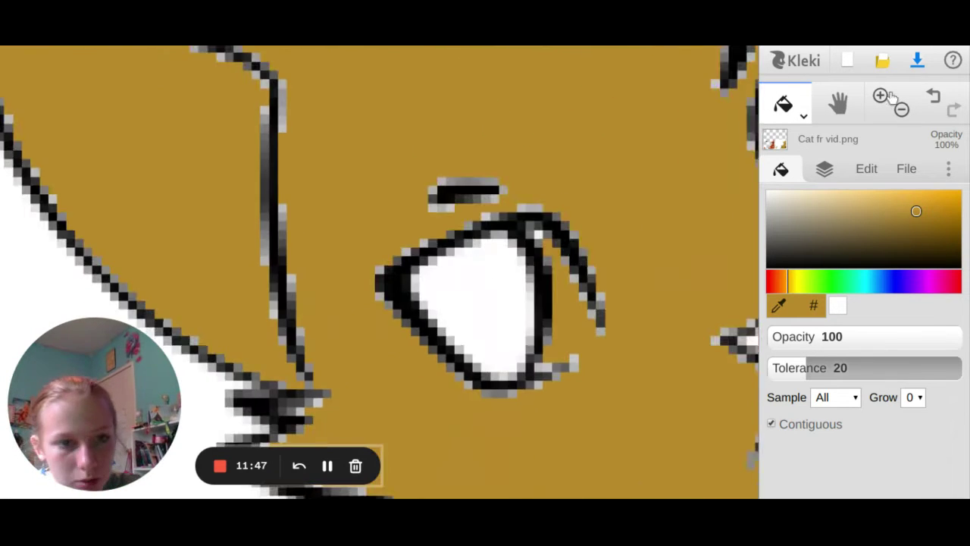
pyautogui.click(883, 97)
pyautogui.click(883, 97)
pyautogui.hscroll(2, 379, 273)
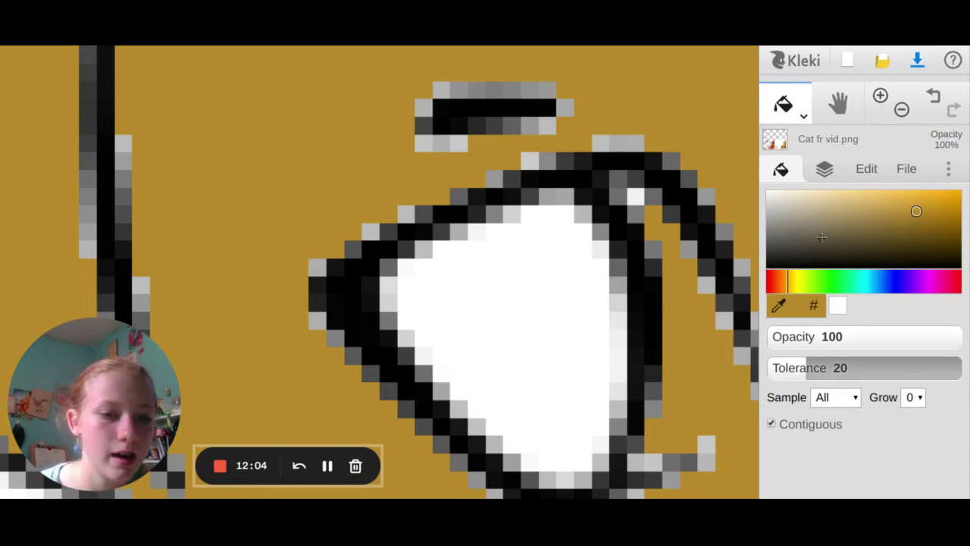
# - Fill the golden-brown cat's left-hand eye with black and brush over the pale pixels around its edge at size 2.4
pyautogui.moveTo(836, 243); pyautogui.dragTo(831, 269)
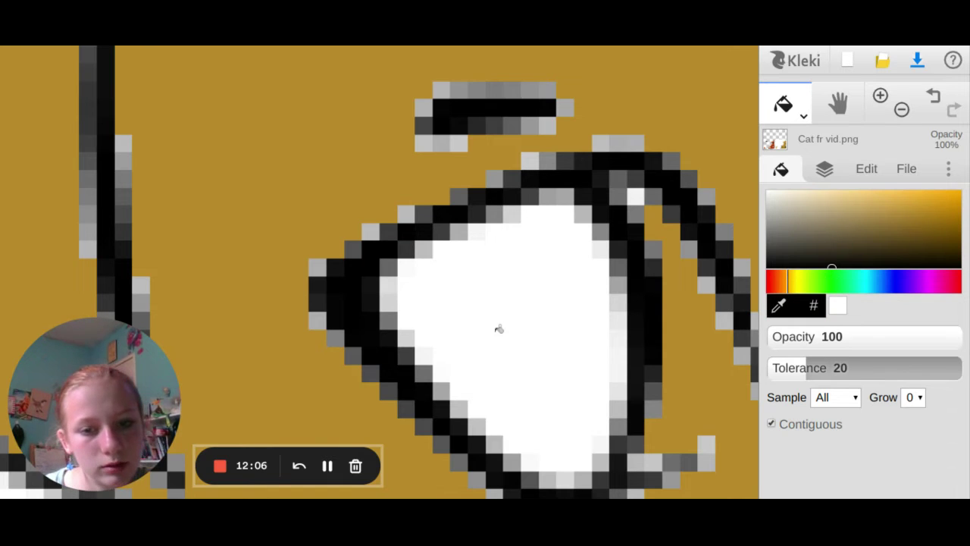
pyautogui.click(498, 329)
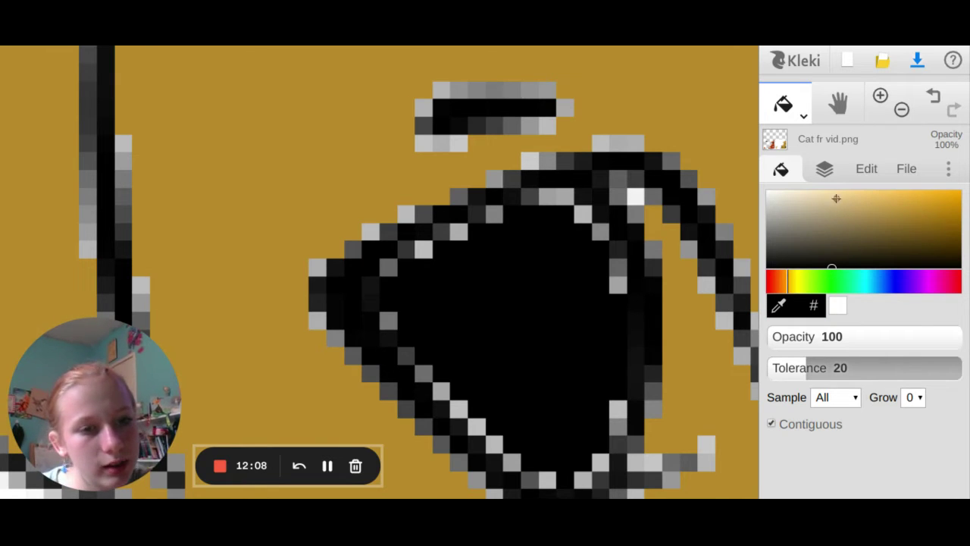
pyautogui.click(801, 115)
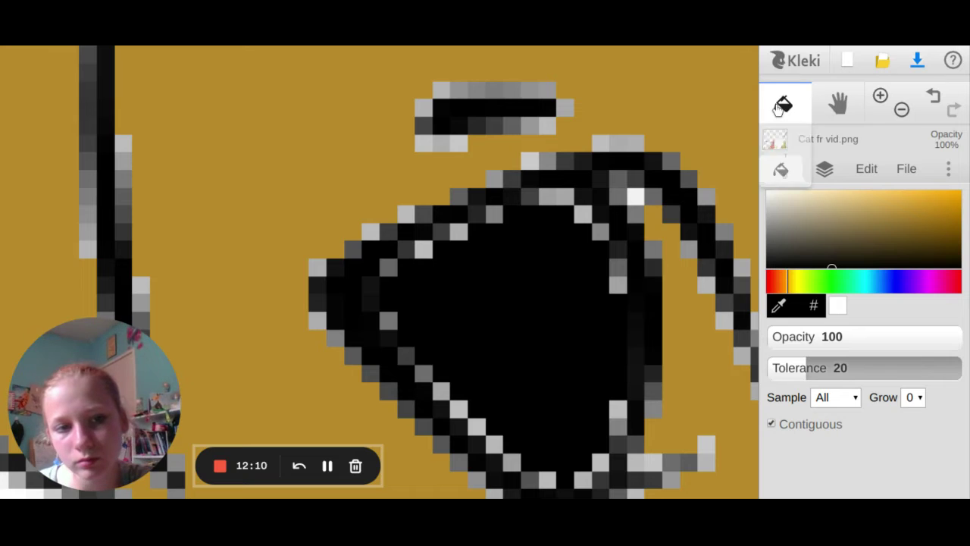
pyautogui.click(788, 142)
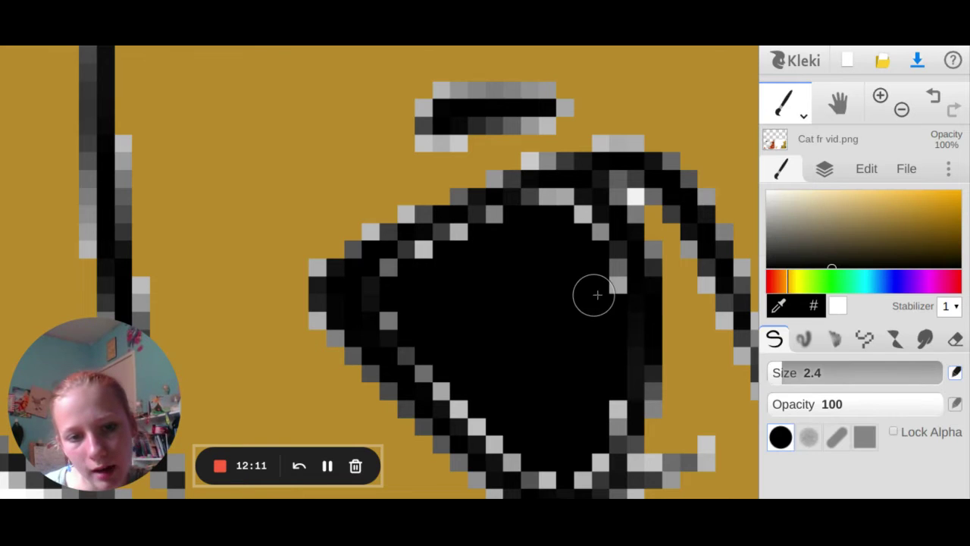
pyautogui.moveTo(610, 287)
pyautogui.mouseDown()
pyautogui.moveTo(611, 262)
pyautogui.moveTo(560, 210)
pyautogui.moveTo(571, 215)
pyautogui.moveTo(526, 208)
pyautogui.moveTo(409, 265)
pyautogui.moveTo(526, 208)
pyautogui.moveTo(409, 242)
pyautogui.moveTo(381, 278)
pyautogui.moveTo(391, 329)
pyautogui.moveTo(531, 467)
pyautogui.moveTo(558, 470)
pyautogui.moveTo(591, 454)
pyautogui.moveTo(604, 402)
pyautogui.moveTo(573, 472)
pyautogui.moveTo(524, 453)
pyautogui.mouseUp()
pyautogui.scroll(-2, 524, 453)
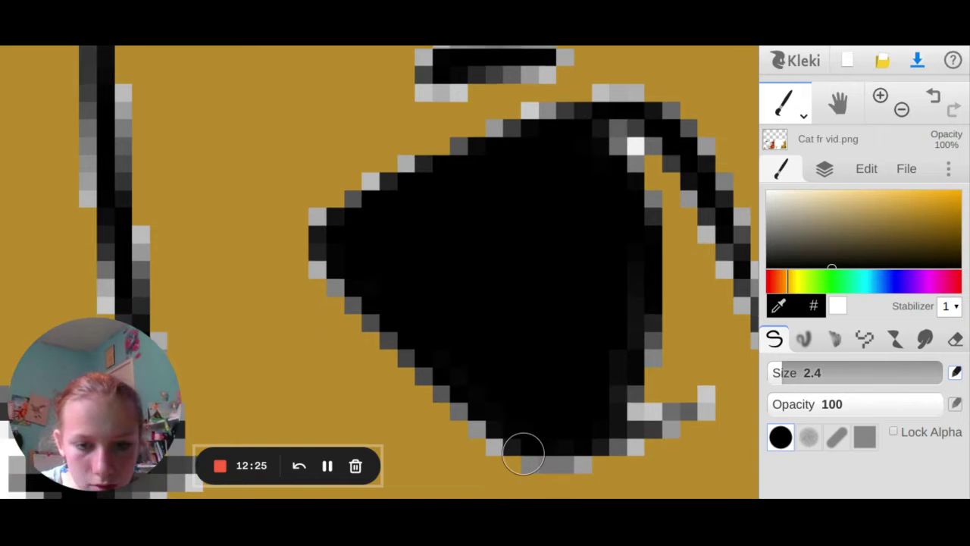
pyautogui.moveTo(539, 431)
pyautogui.mouseDown()
pyautogui.moveTo(572, 436)
pyautogui.moveTo(541, 433)
pyautogui.mouseUp()
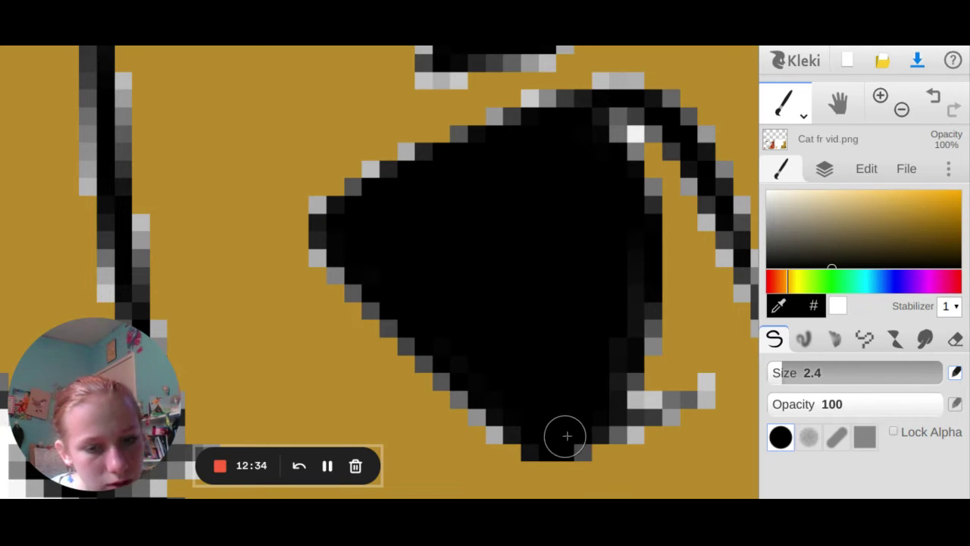
pyautogui.moveTo(565, 435); pyautogui.dragTo(570, 437)
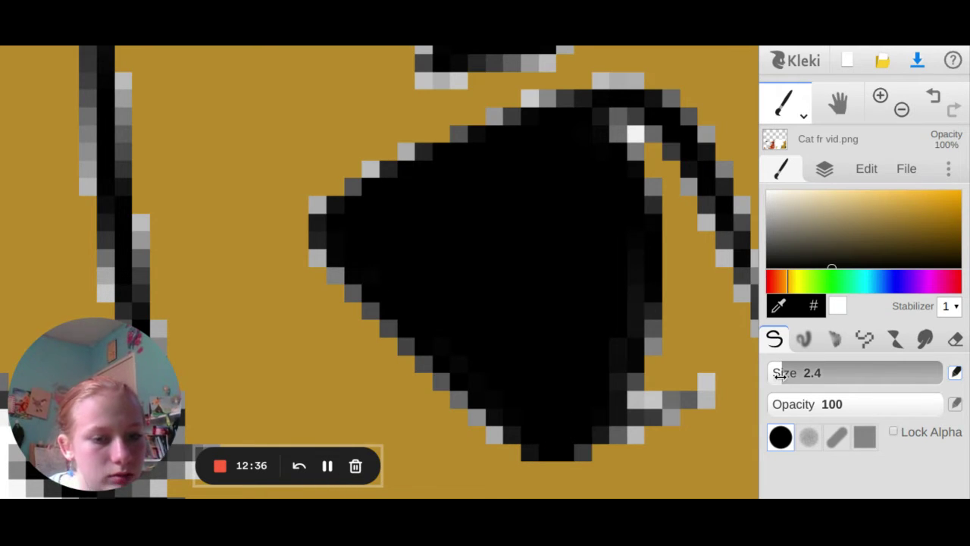
# - Set the brush size to 1, touch up the left-hand eye's lower edge in black and close the outline around its iris
pyautogui.moveTo(775, 371); pyautogui.dragTo(751, 376)
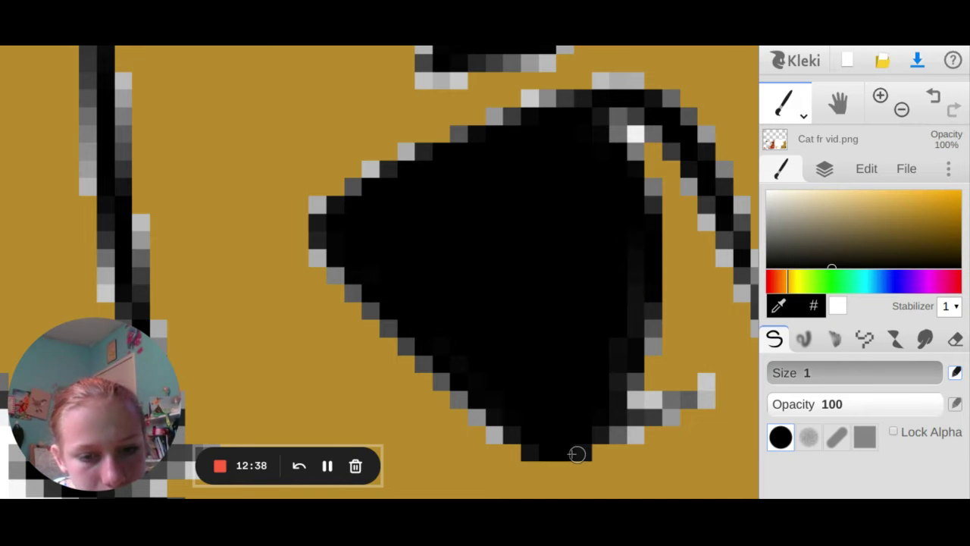
pyautogui.moveTo(570, 455); pyautogui.dragTo(522, 456)
pyautogui.hscroll(2, 706, 387)
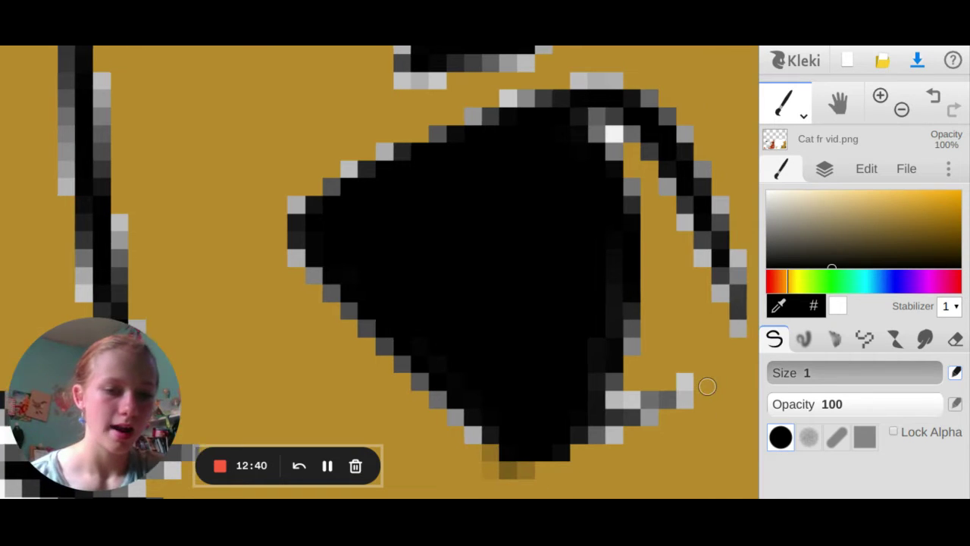
pyautogui.hscroll(2, 706, 386)
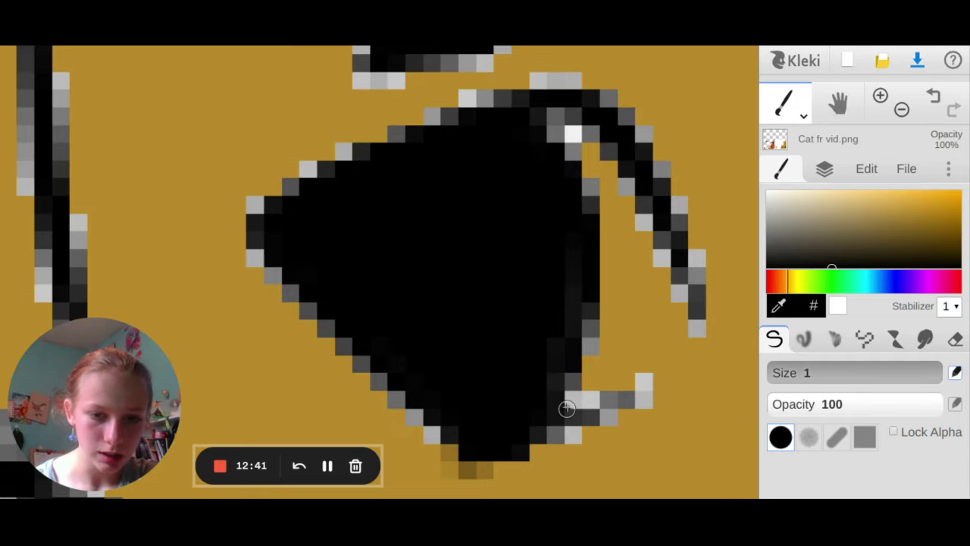
pyautogui.click(569, 401)
pyautogui.moveTo(569, 401)
pyautogui.mouseDown()
pyautogui.moveTo(629, 402)
pyautogui.moveTo(647, 384)
pyautogui.moveTo(647, 396)
pyautogui.moveTo(694, 341)
pyautogui.moveTo(700, 268)
pyautogui.moveTo(671, 244)
pyautogui.moveTo(674, 219)
pyautogui.mouseUp()
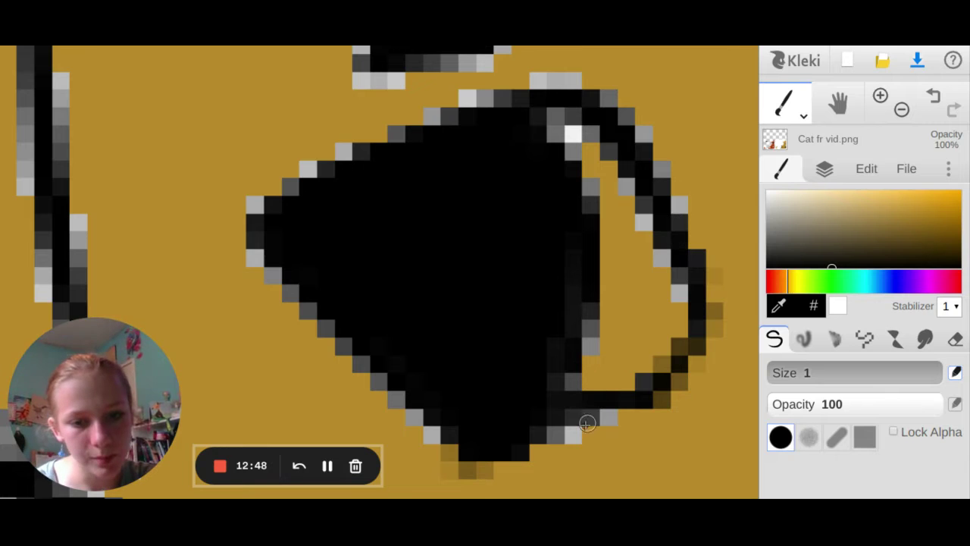
pyautogui.moveTo(561, 437)
pyautogui.mouseDown()
pyautogui.moveTo(533, 435)
pyautogui.moveTo(604, 415)
pyautogui.moveTo(561, 384)
pyautogui.moveTo(573, 255)
pyautogui.mouseUp()
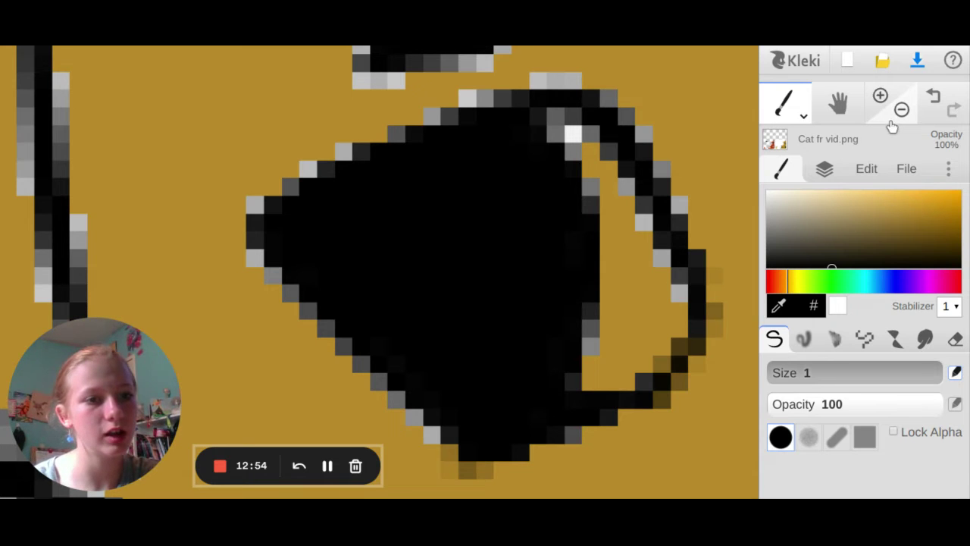
# - Examine the four cats in the whole drawing and the golden-brown cat's head and chest at close range
pyautogui.click(894, 119)
pyautogui.click(894, 119)
pyautogui.click(895, 119)
pyautogui.click(894, 120)
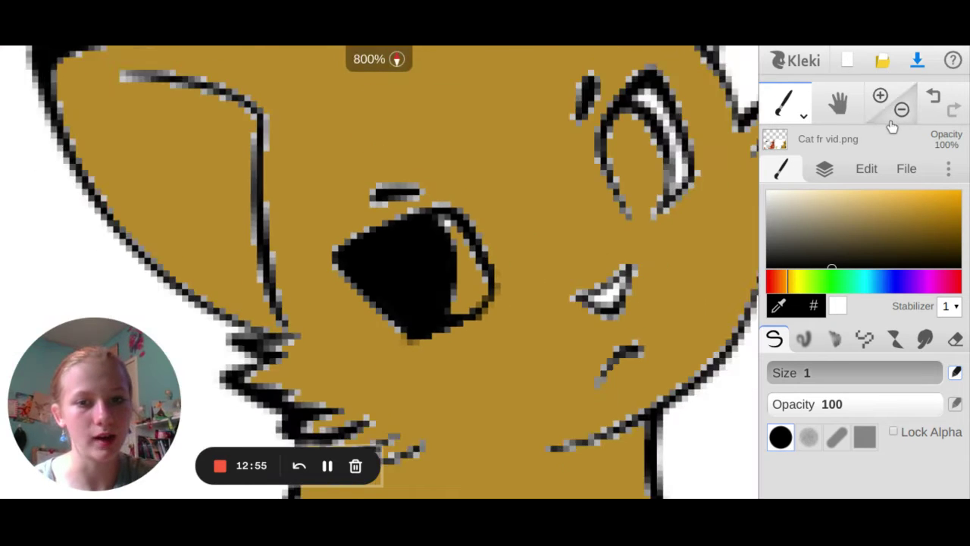
pyautogui.click(895, 120)
pyautogui.click(893, 122)
pyautogui.click(893, 121)
pyautogui.click(893, 121)
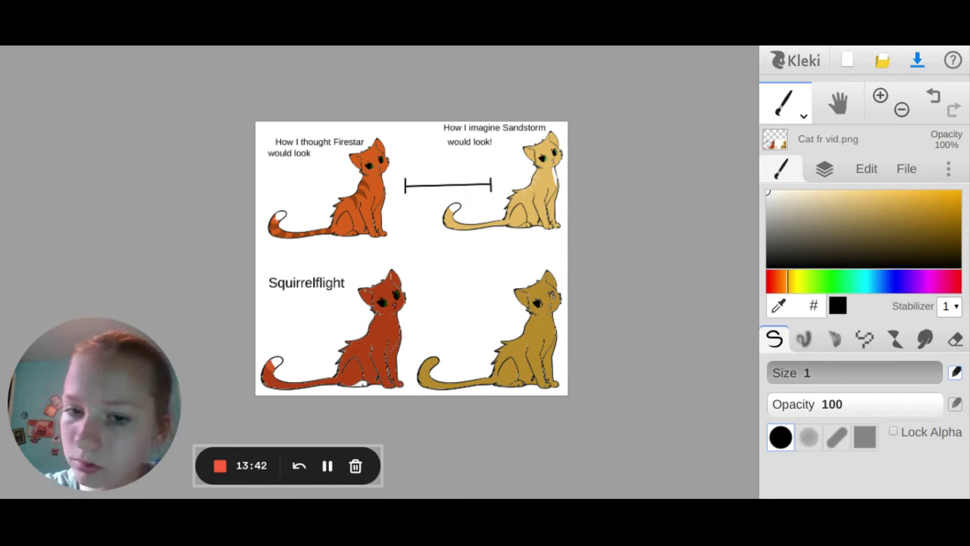
pyautogui.click(887, 99)
pyautogui.click(881, 96)
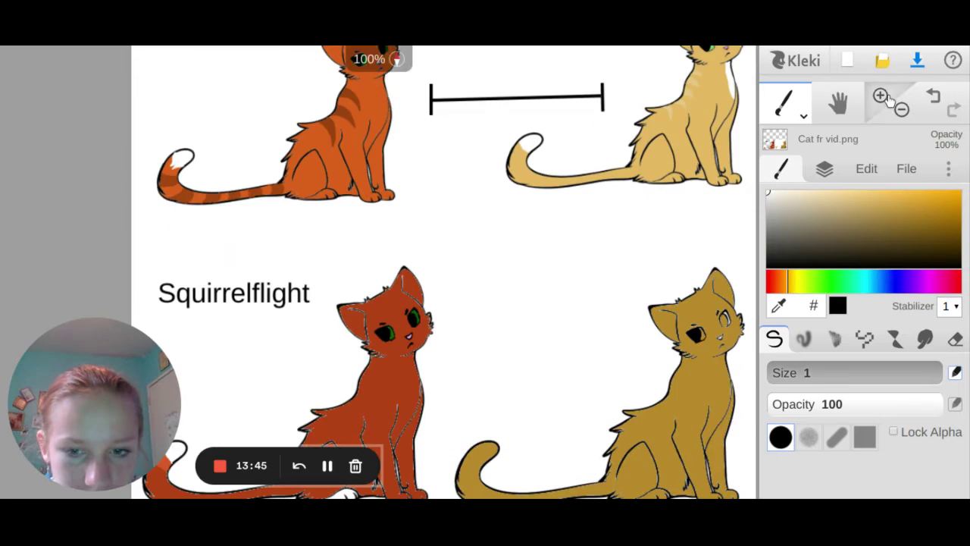
pyautogui.click(881, 96)
pyautogui.click(880, 97)
pyautogui.hscroll(6, 379, 273)
pyautogui.scroll(-5, 337, 272)
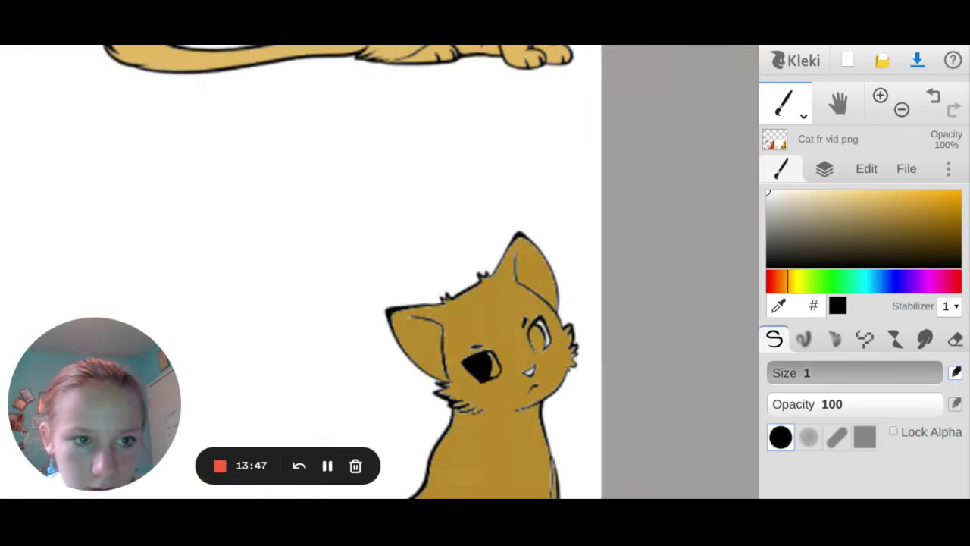
pyautogui.click(881, 96)
pyautogui.click(881, 97)
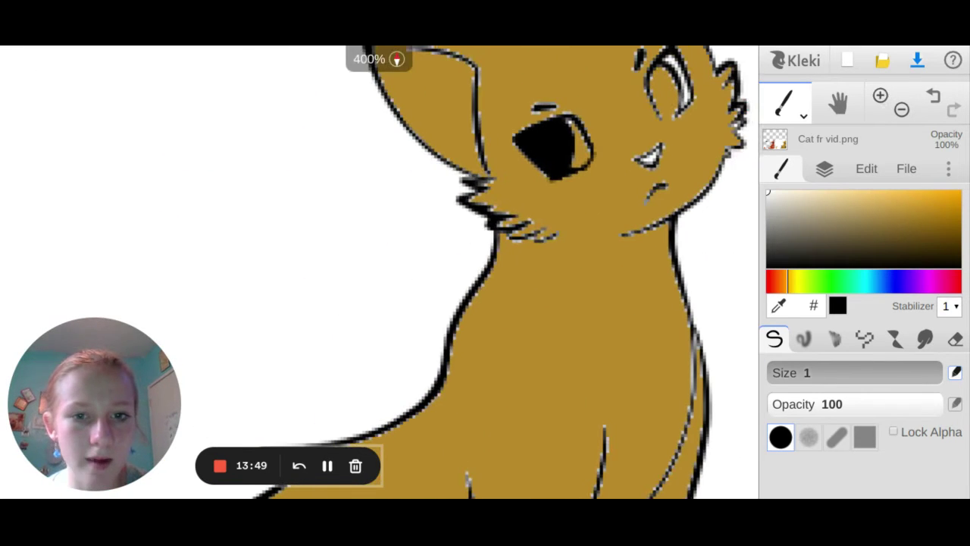
pyautogui.click(881, 96)
pyautogui.scroll(-3, 337, 273)
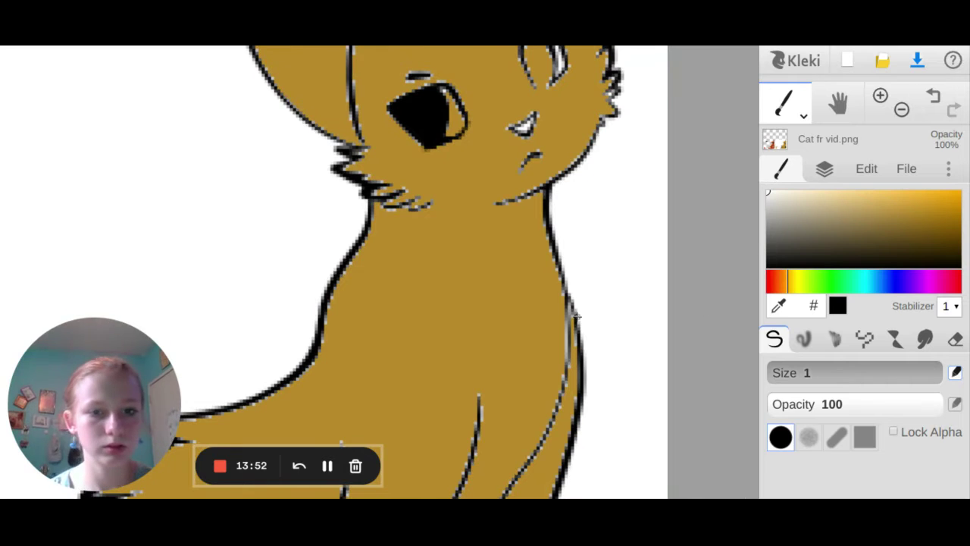
pyautogui.scroll(3, 338, 273)
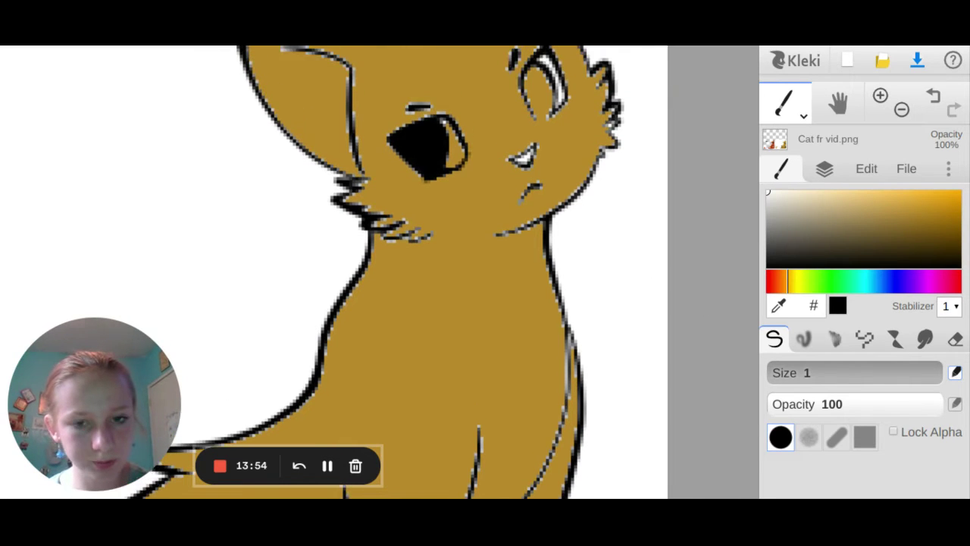
# - Flood-fill the iris of the golden-brown cat's left-hand eye with dark green
pyautogui.click(881, 96)
pyautogui.click(881, 96)
pyautogui.hscroll(3, 677, 108)
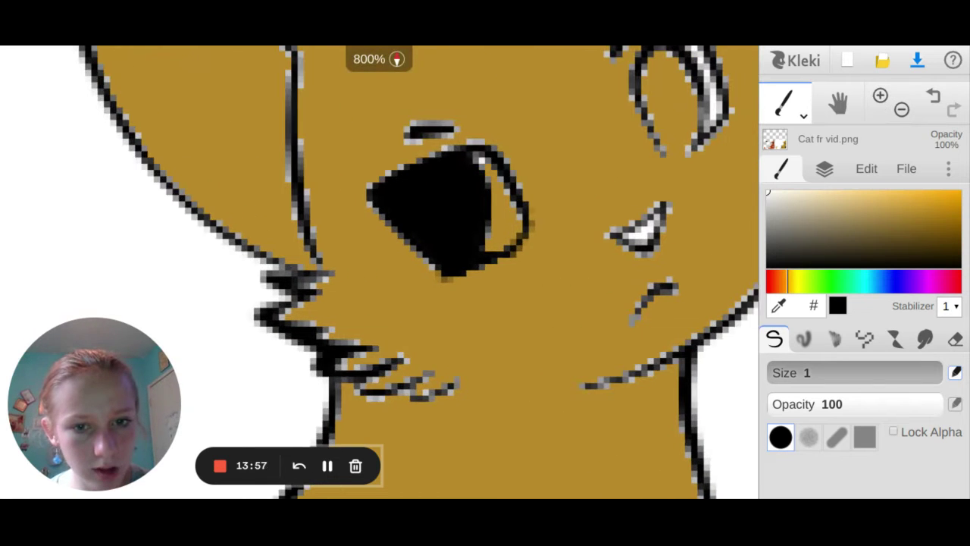
pyautogui.hscroll(2, 678, 108)
pyautogui.click(774, 114)
pyautogui.click(786, 146)
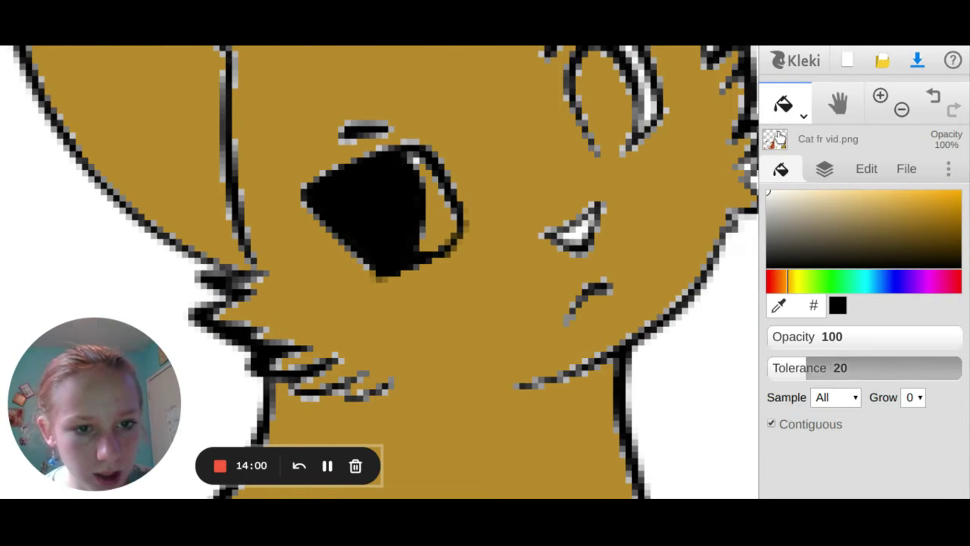
pyautogui.click(830, 281)
pyautogui.click(935, 237)
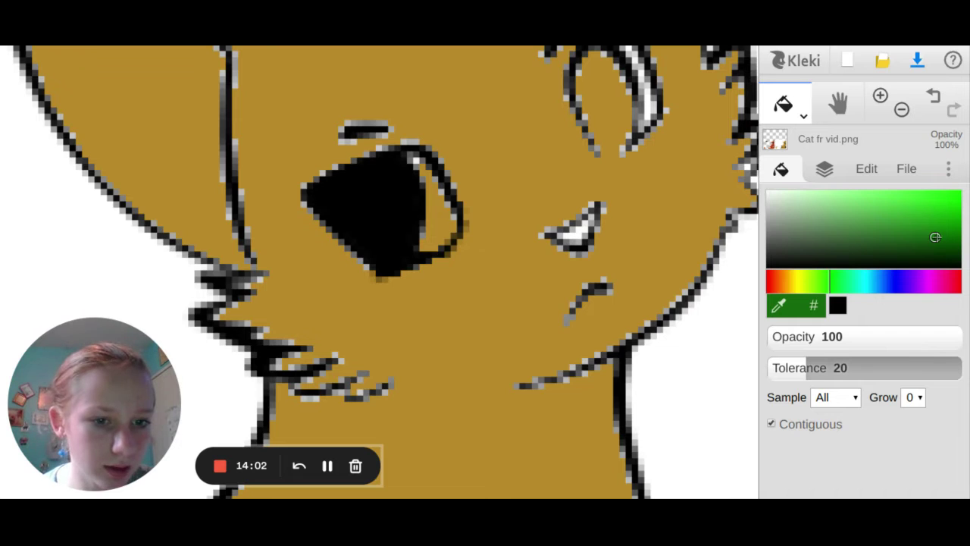
pyautogui.click(926, 223)
pyautogui.click(926, 238)
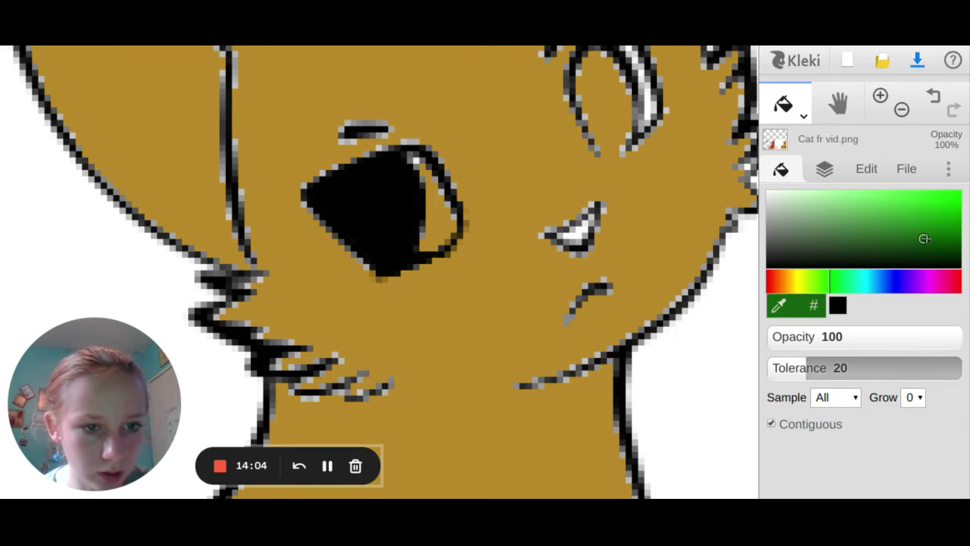
pyautogui.click(445, 230)
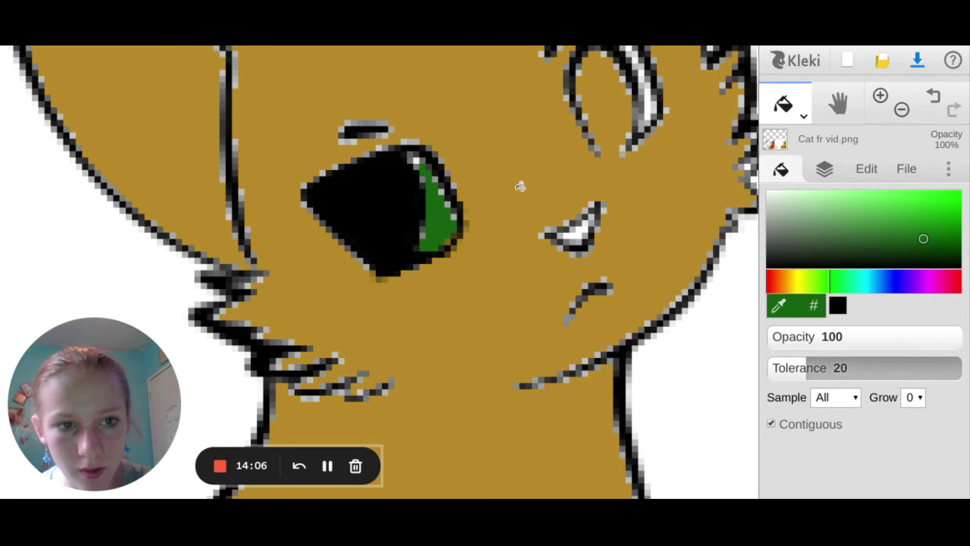
# - Refill the iris of the golden-brown cat's left-hand eye with a brighter green
pyautogui.click(899, 110)
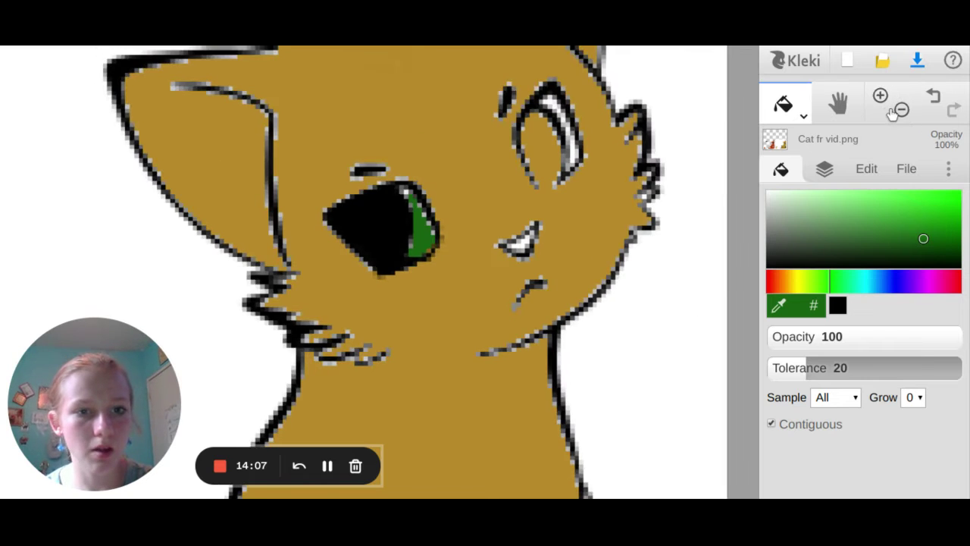
pyautogui.click(895, 110)
pyautogui.click(896, 109)
pyautogui.click(896, 110)
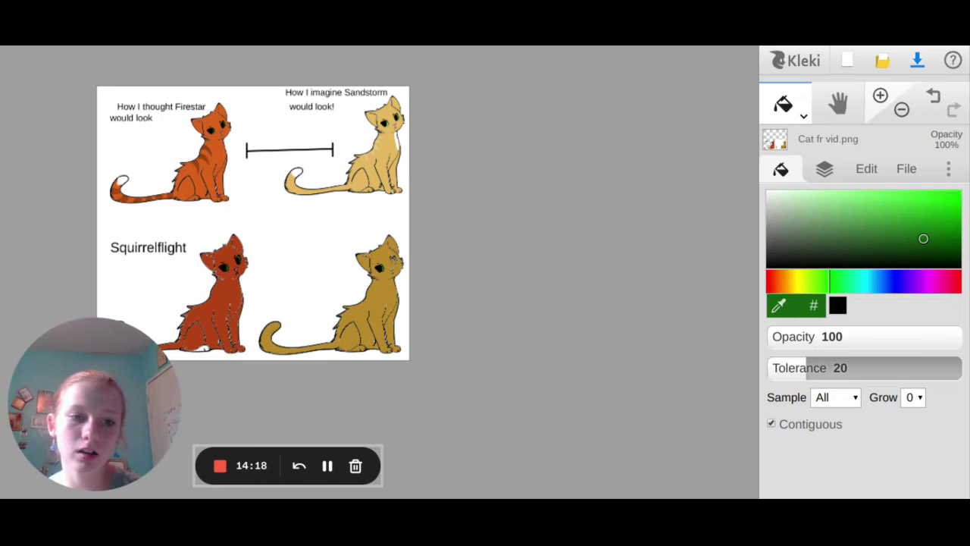
pyautogui.click(881, 98)
pyautogui.click(880, 98)
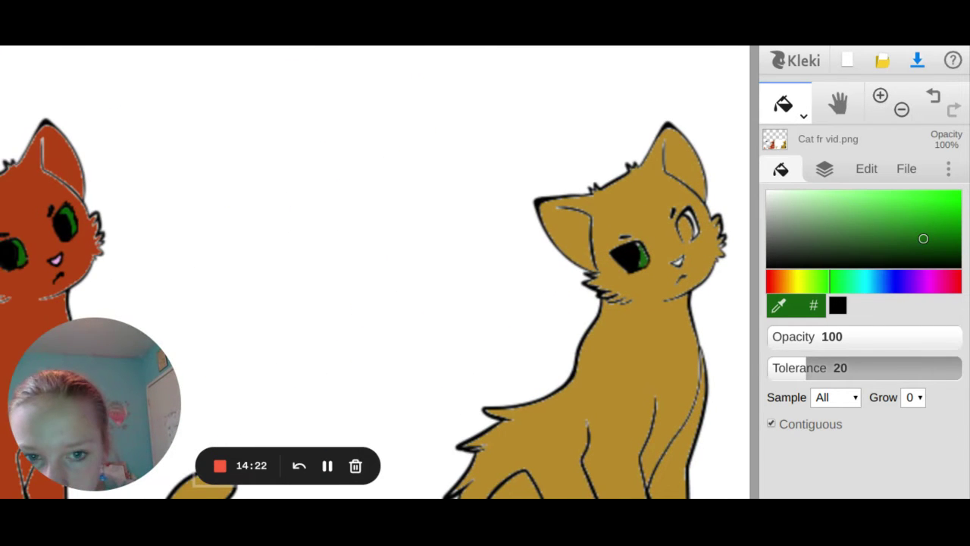
pyautogui.hscroll(5, 375, 273)
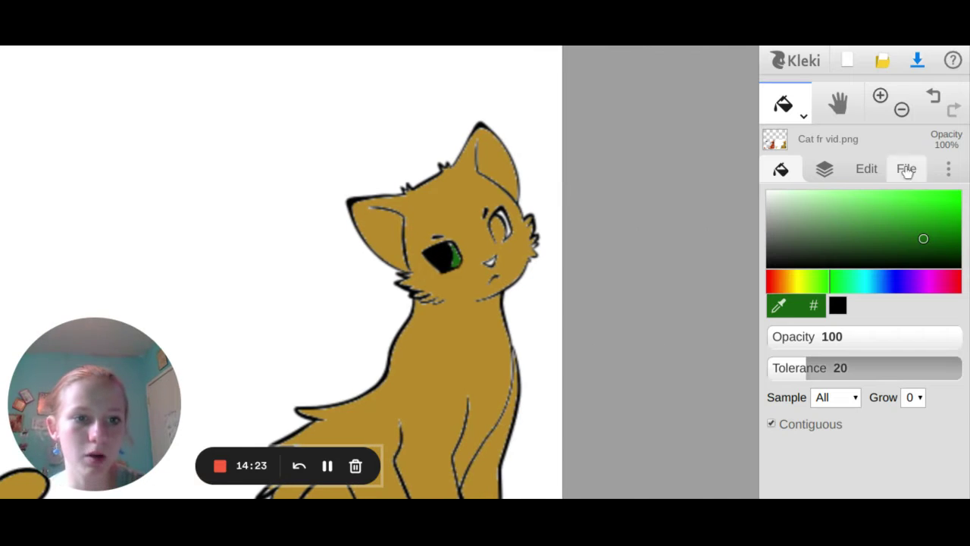
pyautogui.scroll(5, 380, 274)
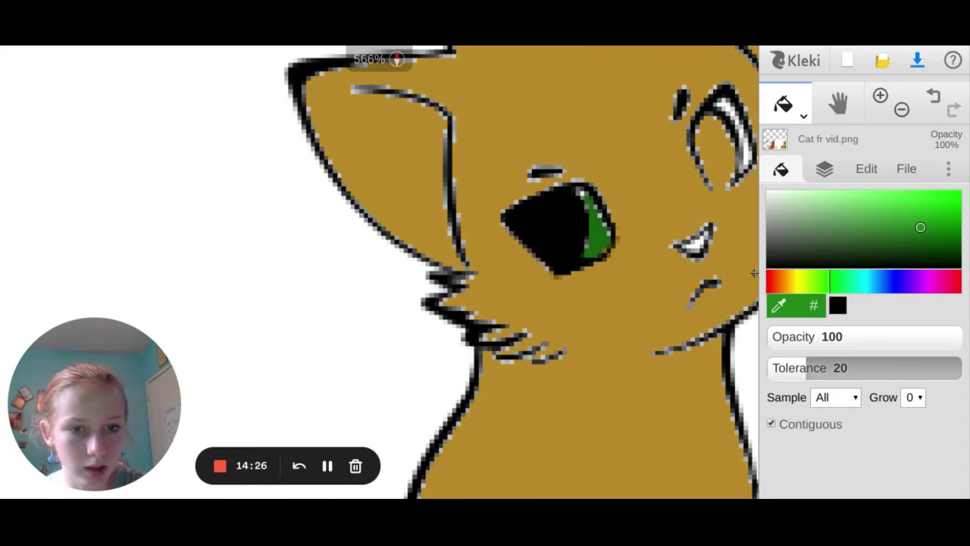
pyautogui.hscroll(1, 610, 231)
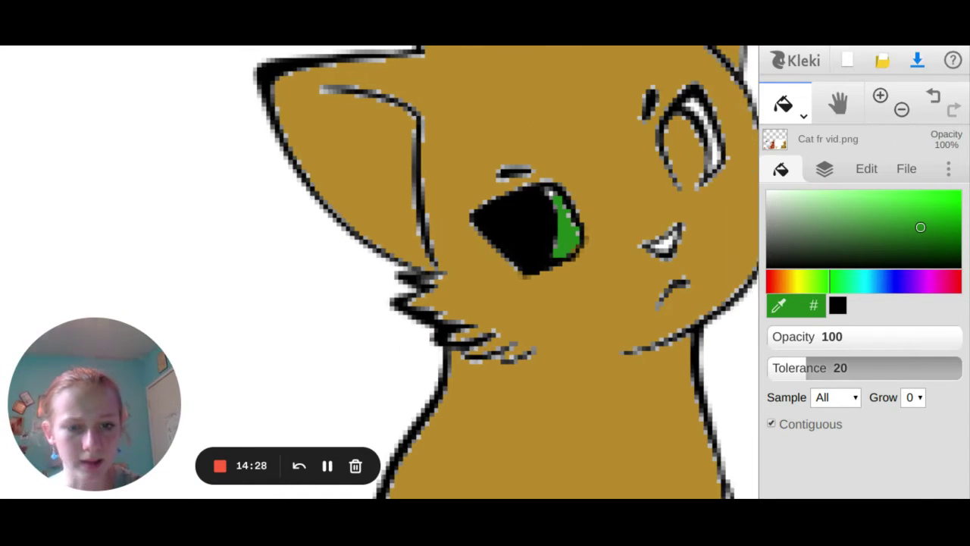
pyautogui.hscroll(3, 610, 231)
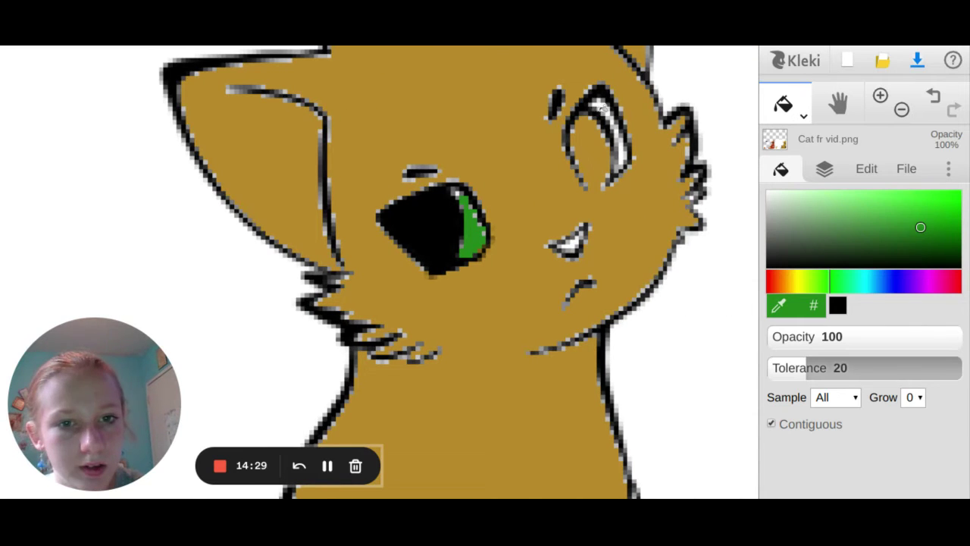
# - Fill the white parts of the golden-brown cat's right-hand eye with the same green, undoing the stray fill on its outline
pyautogui.click(599, 108)
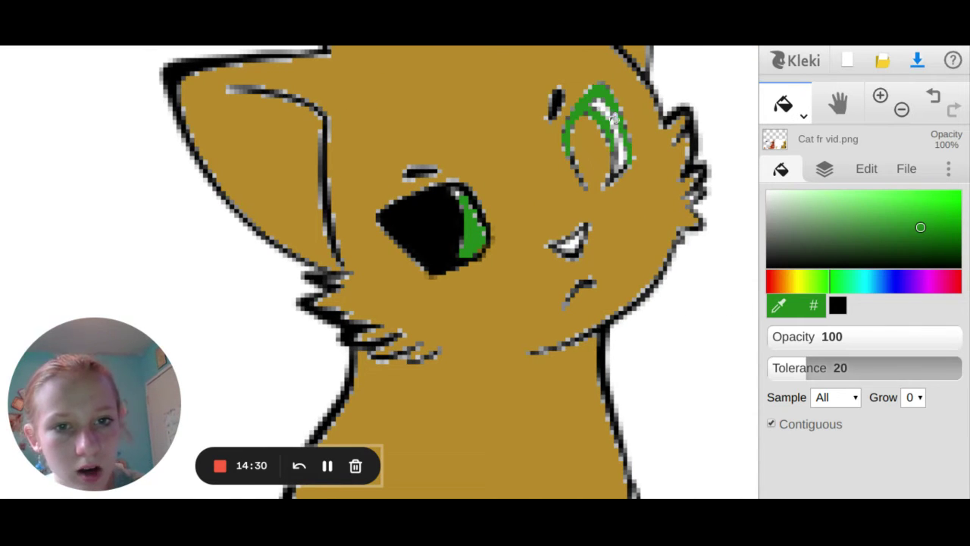
pyautogui.click(934, 98)
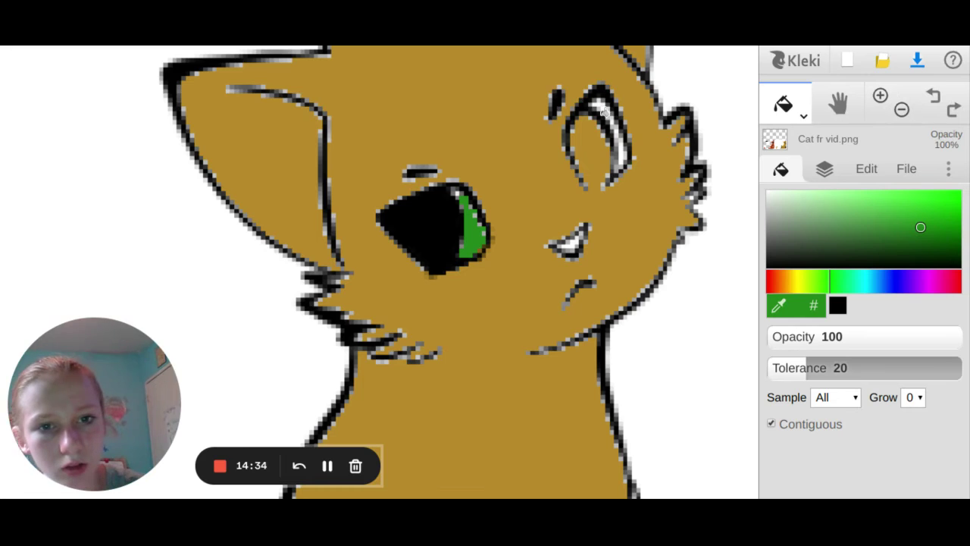
pyautogui.click(607, 104)
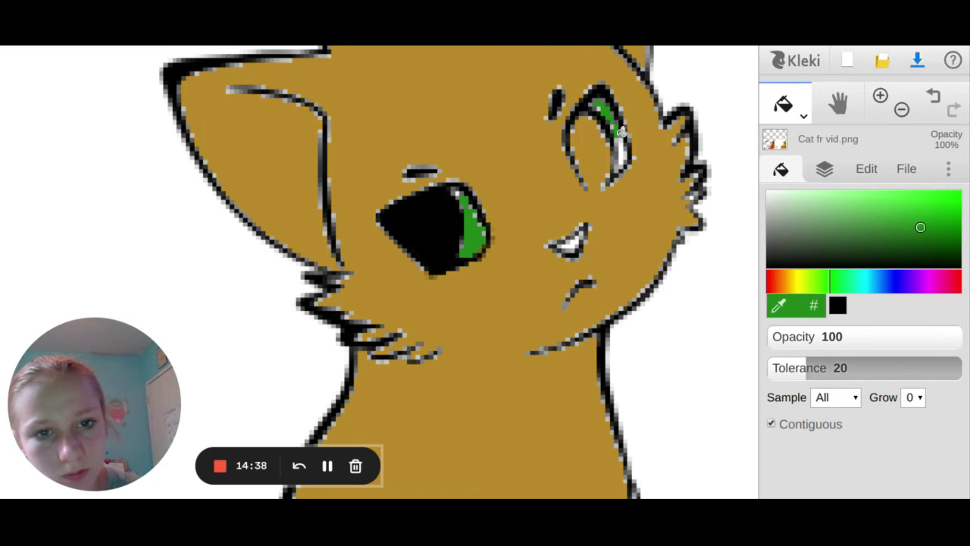
pyautogui.click(625, 148)
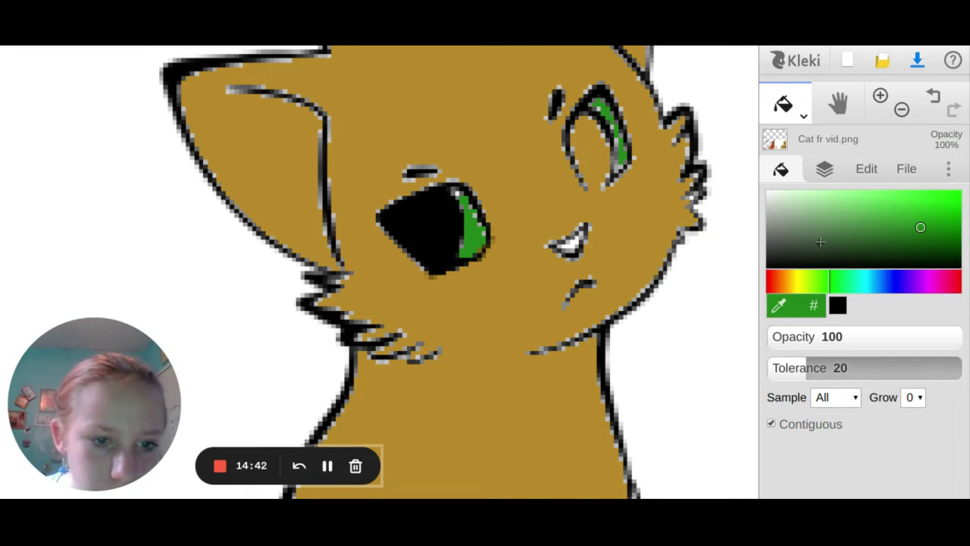
# - Brush green over the remaining light pixels at the top of the left-hand eye's iris with a size 1 brush
pyautogui.click(777, 127)
pyautogui.click(784, 141)
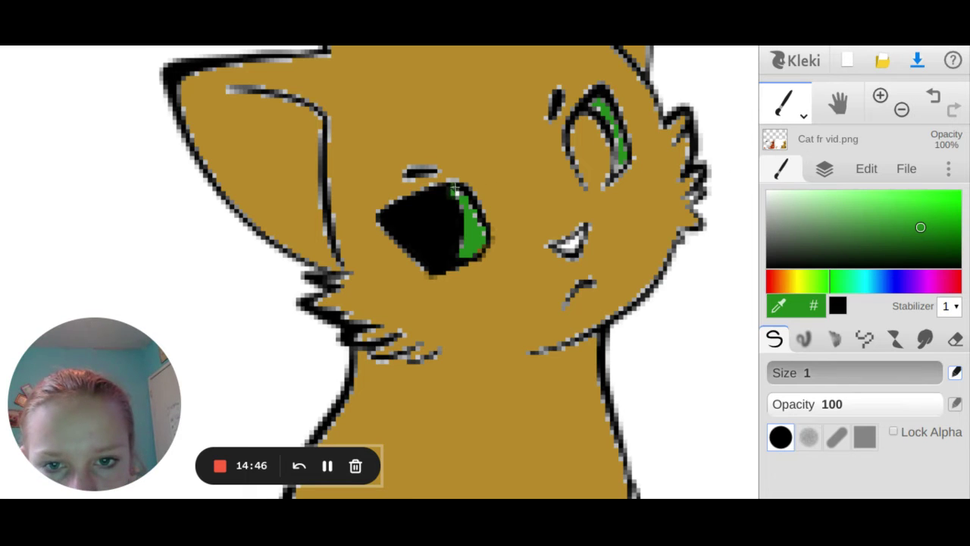
pyautogui.scroll(-2, 457, 189)
pyautogui.scroll(2, 458, 190)
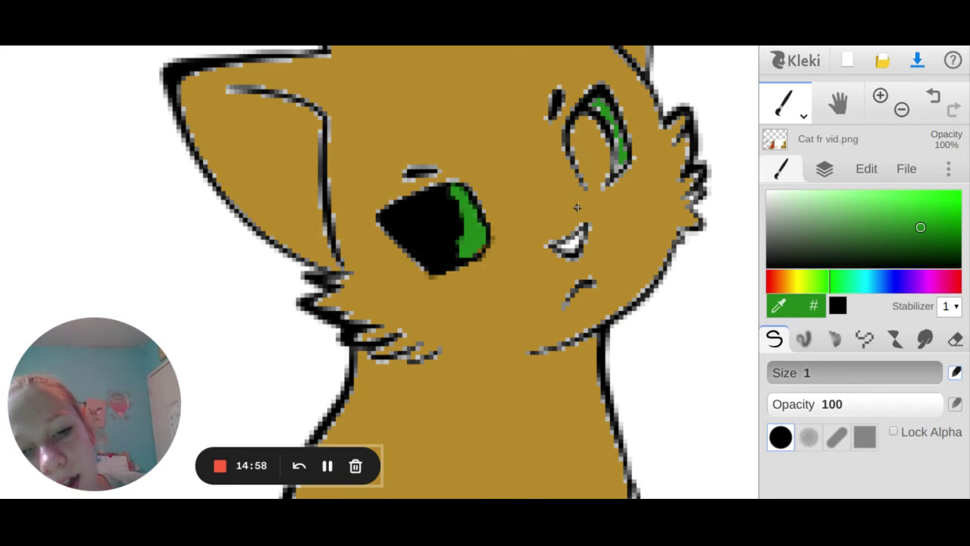
# - Brush green over the white and gray pixels in the right-hand eye's iris, undoing the last stray stroke
pyautogui.click(880, 97)
pyautogui.click(880, 97)
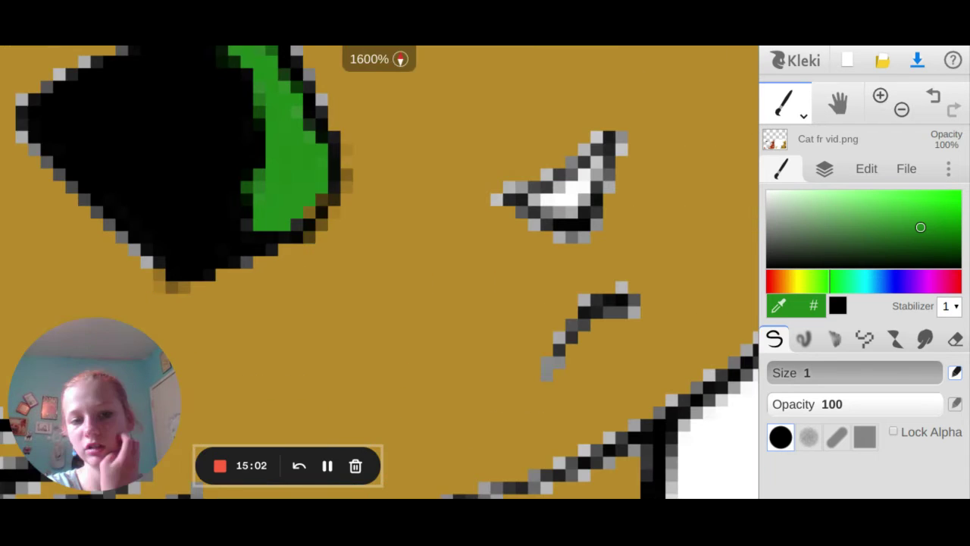
pyautogui.moveTo(379, 114)
pyautogui.mouseDown()
pyautogui.moveTo(324, 119)
pyautogui.moveTo(335, 141)
pyautogui.moveTo(334, 260)
pyautogui.moveTo(307, 485)
pyautogui.moveTo(296, 490)
pyautogui.mouseUp()
pyautogui.click(542, 203)
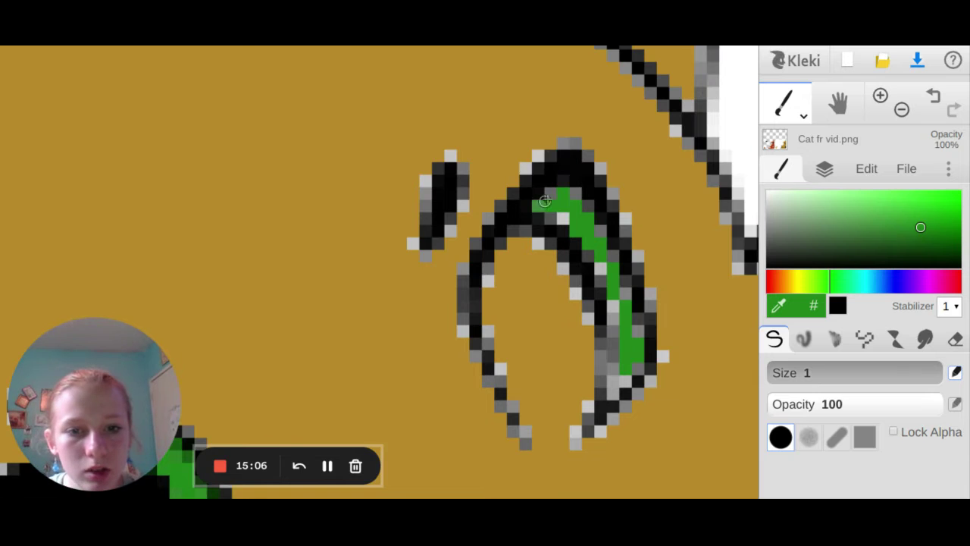
pyautogui.click(561, 183)
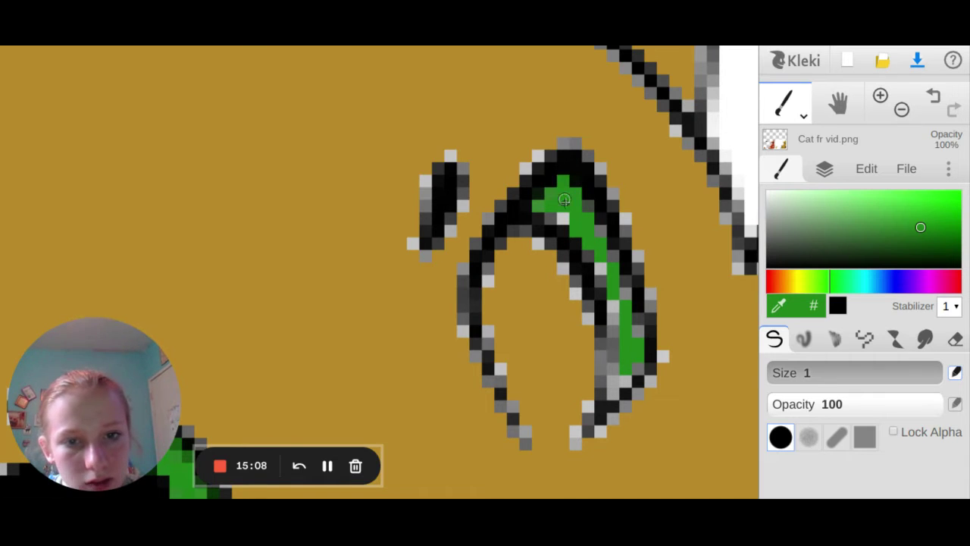
pyautogui.moveTo(553, 219)
pyautogui.mouseDown()
pyautogui.moveTo(583, 208)
pyautogui.moveTo(591, 238)
pyautogui.moveTo(599, 224)
pyautogui.moveTo(600, 282)
pyautogui.moveTo(609, 257)
pyautogui.moveTo(591, 259)
pyautogui.moveTo(613, 291)
pyautogui.moveTo(612, 392)
pyautogui.moveTo(635, 365)
pyautogui.moveTo(633, 324)
pyautogui.moveTo(596, 253)
pyautogui.mouseUp()
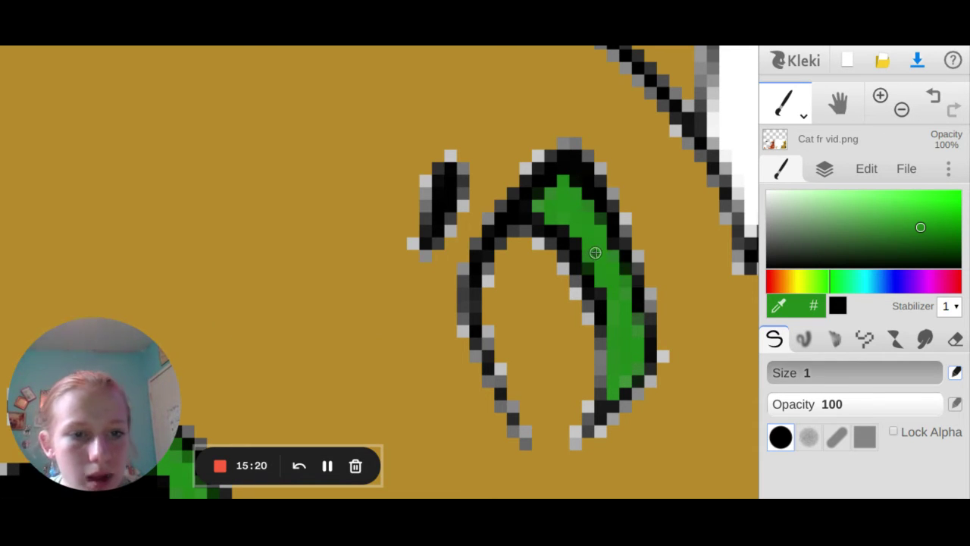
pyautogui.hotkey('ctrl', 'z')
# - Close the right-hand eye's pupil outline with black brush strokes and flood-fill the pupil black
pyautogui.click(923, 267)
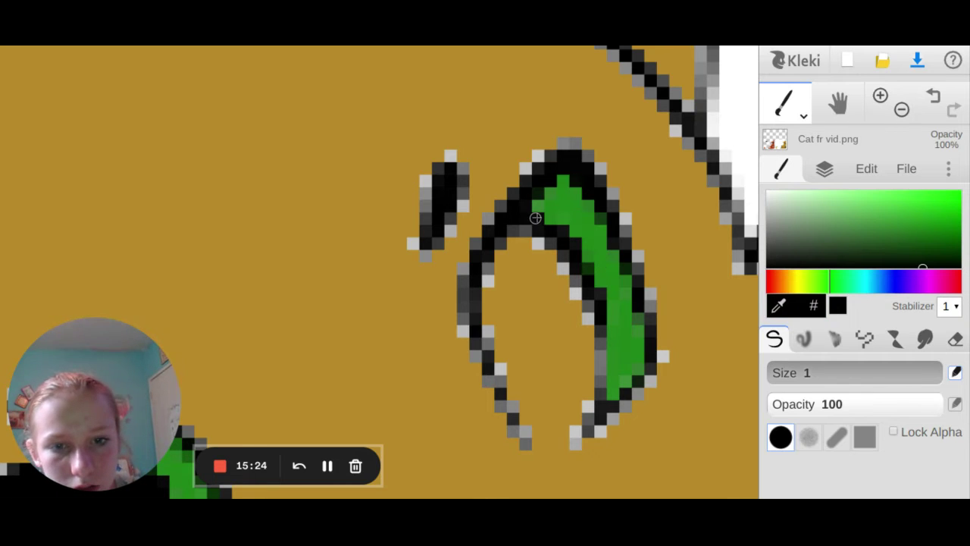
pyautogui.moveTo(523, 227)
pyautogui.mouseDown()
pyautogui.moveTo(570, 249)
pyautogui.moveTo(593, 398)
pyautogui.moveTo(596, 336)
pyautogui.moveTo(587, 422)
pyautogui.moveTo(561, 449)
pyautogui.moveTo(525, 444)
pyautogui.moveTo(500, 404)
pyautogui.moveTo(464, 327)
pyautogui.moveTo(462, 246)
pyautogui.mouseUp()
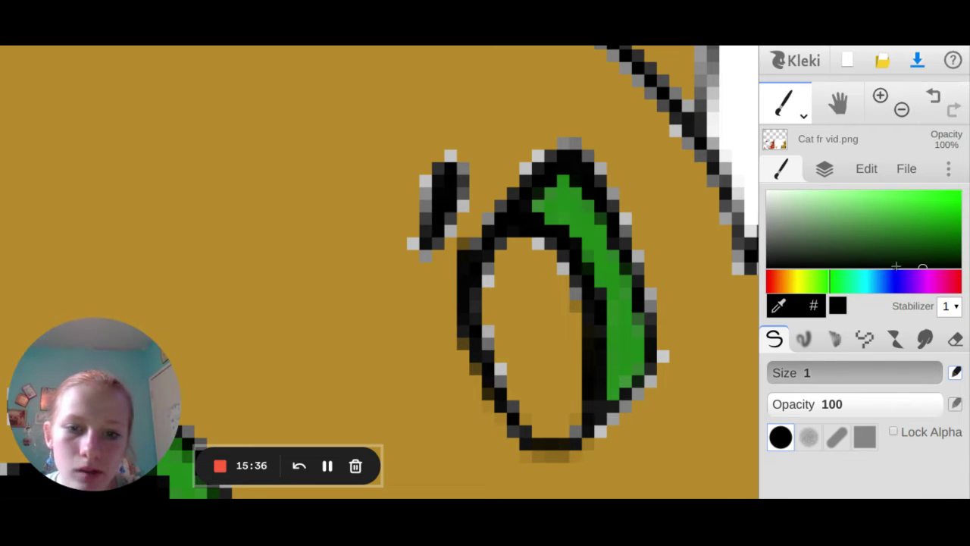
pyautogui.click(803, 115)
pyautogui.click(786, 143)
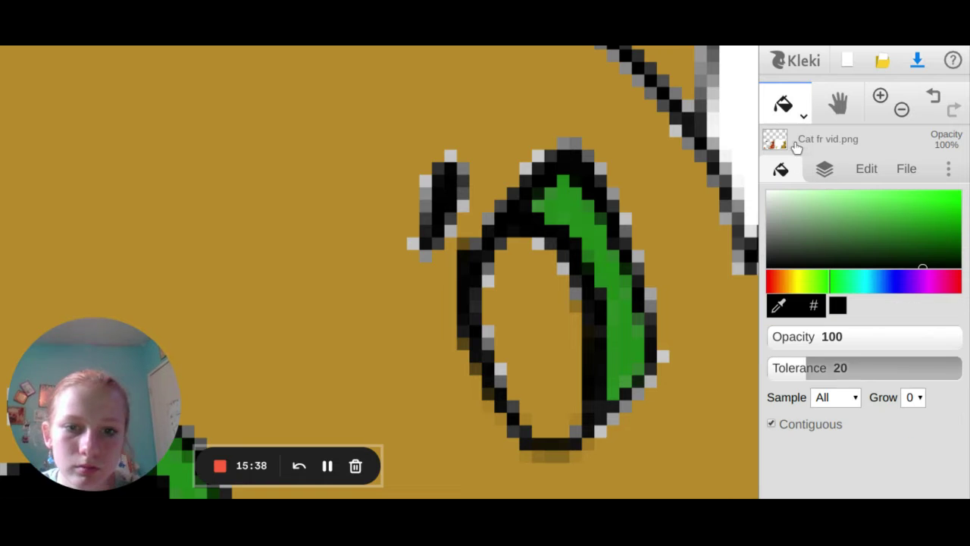
pyautogui.click(568, 285)
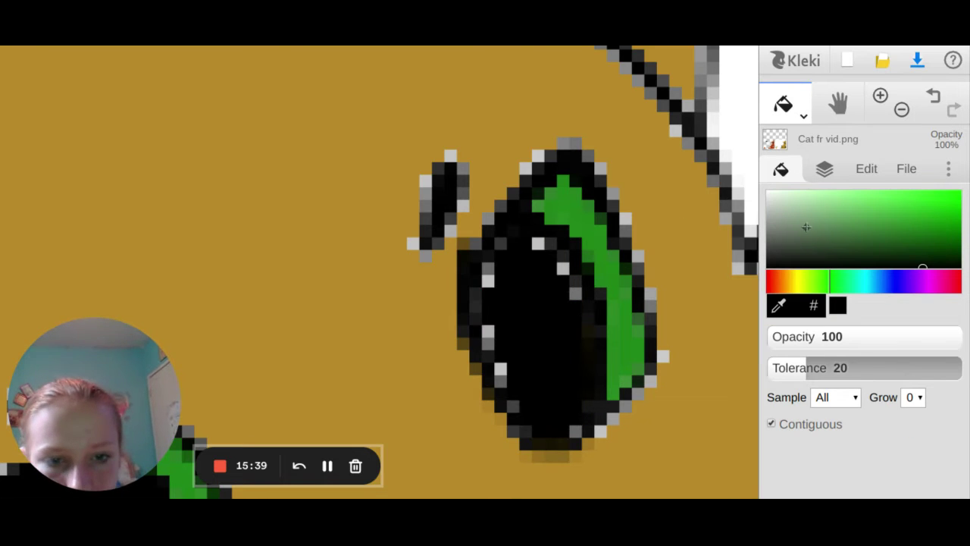
# - Brush black over the leftover light pixels in the right-hand eye's pupil, its outline and the brow mark beside it
pyautogui.click(783, 95)
pyautogui.click(788, 133)
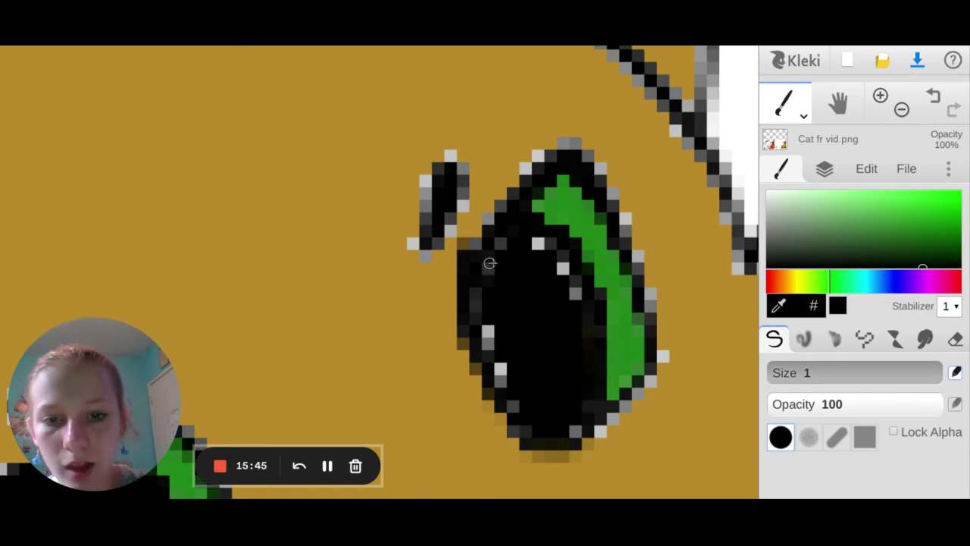
pyautogui.moveTo(496, 263)
pyautogui.mouseDown()
pyautogui.moveTo(501, 240)
pyautogui.moveTo(484, 297)
pyautogui.moveTo(476, 291)
pyautogui.moveTo(522, 428)
pyautogui.moveTo(516, 430)
pyautogui.moveTo(560, 422)
pyautogui.moveTo(574, 439)
pyautogui.moveTo(527, 439)
pyautogui.moveTo(561, 436)
pyautogui.moveTo(598, 406)
pyautogui.moveTo(588, 404)
pyautogui.moveTo(598, 431)
pyautogui.moveTo(662, 355)
pyautogui.moveTo(650, 378)
pyautogui.moveTo(638, 256)
pyautogui.moveTo(629, 262)
pyautogui.moveTo(625, 224)
pyautogui.moveTo(600, 189)
pyautogui.moveTo(591, 159)
pyautogui.moveTo(598, 163)
pyautogui.moveTo(562, 146)
pyautogui.moveTo(575, 145)
pyautogui.moveTo(525, 177)
pyautogui.moveTo(526, 166)
pyautogui.moveTo(538, 162)
pyautogui.moveTo(505, 219)
pyautogui.moveTo(476, 230)
pyautogui.moveTo(470, 245)
pyautogui.moveTo(535, 241)
pyautogui.moveTo(563, 266)
pyautogui.moveTo(567, 277)
pyautogui.moveTo(556, 258)
pyautogui.moveTo(584, 346)
pyautogui.moveTo(594, 329)
pyautogui.moveTo(569, 321)
pyautogui.mouseUp()
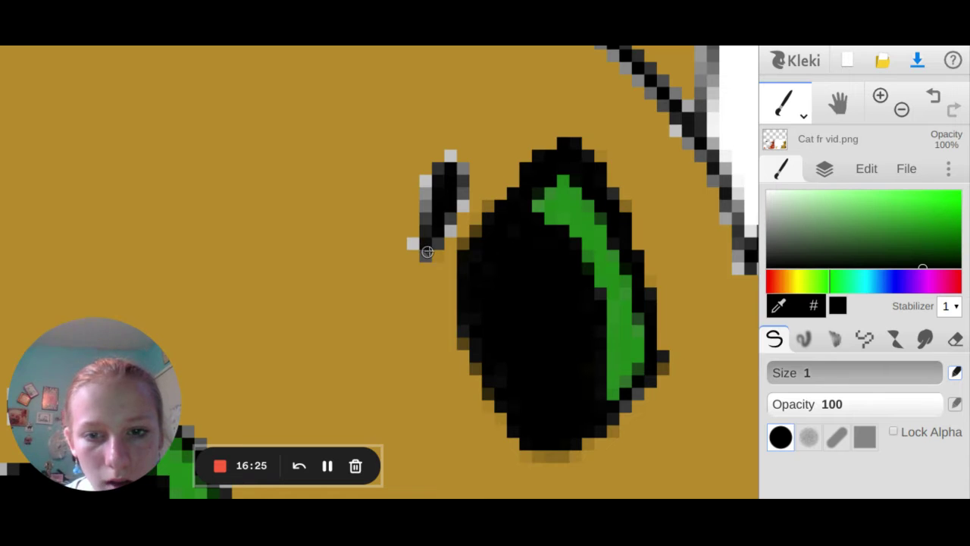
pyautogui.moveTo(427, 252)
pyautogui.mouseDown()
pyautogui.moveTo(421, 186)
pyautogui.moveTo(428, 254)
pyautogui.moveTo(415, 241)
pyautogui.moveTo(421, 247)
pyautogui.moveTo(446, 220)
pyautogui.moveTo(444, 210)
pyautogui.moveTo(448, 224)
pyautogui.moveTo(458, 174)
pyautogui.moveTo(462, 193)
pyautogui.moveTo(450, 158)
pyautogui.moveTo(437, 160)
pyautogui.moveTo(464, 168)
pyautogui.mouseUp()
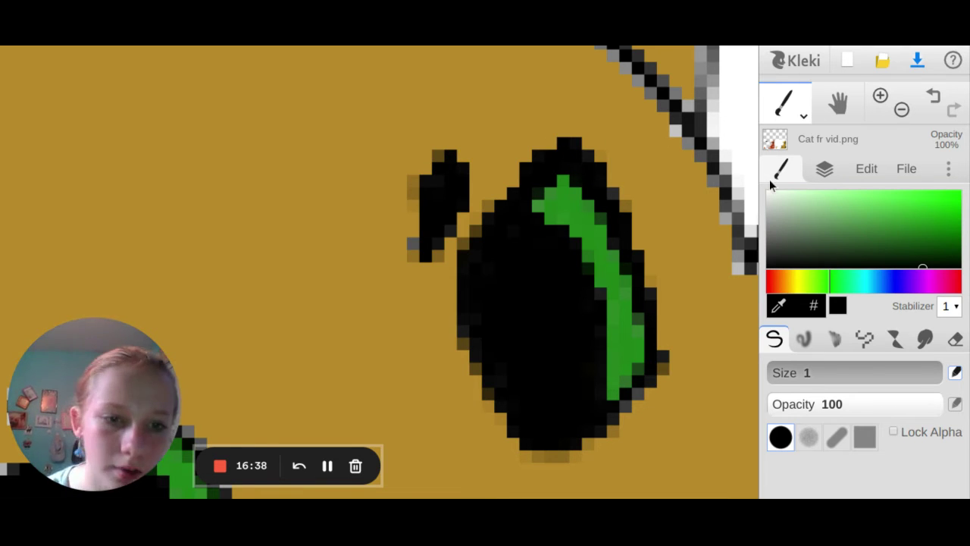
# - Sample the golden-brown fur color and brush over the stray edge pixels around the right-hand eye and its brow mark, dismissing the save reminder
pyautogui.click(779, 305)
pyautogui.click(705, 270)
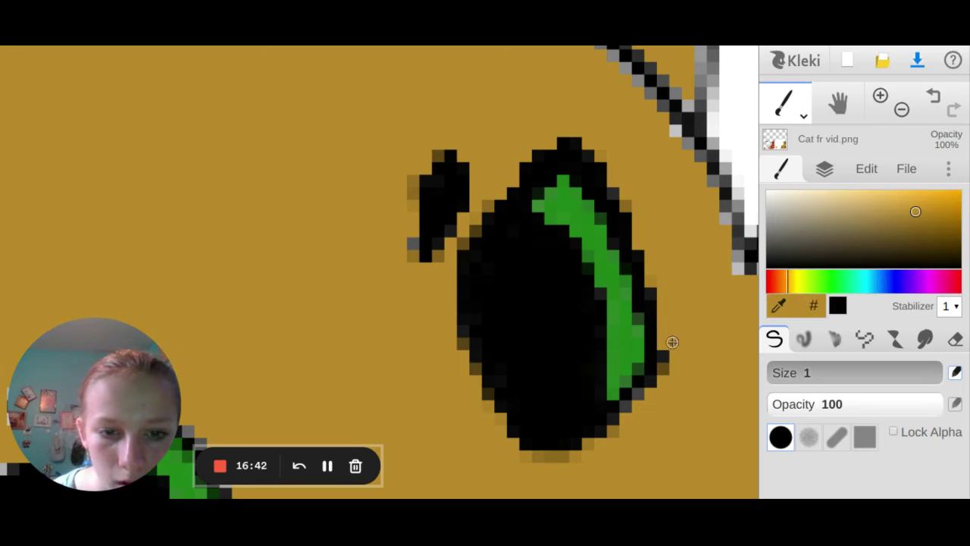
pyautogui.moveTo(665, 346)
pyautogui.mouseDown()
pyautogui.moveTo(667, 377)
pyautogui.moveTo(663, 341)
pyautogui.mouseUp()
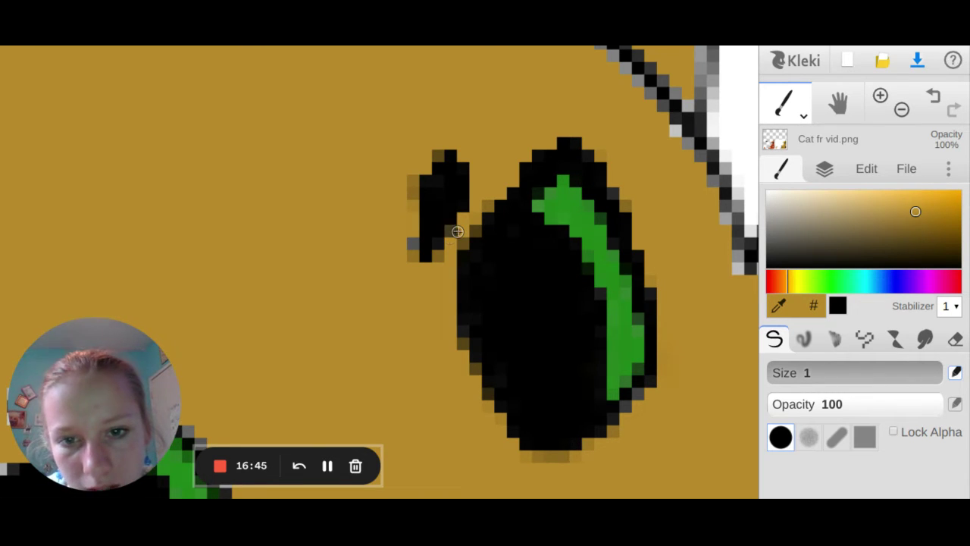
pyautogui.moveTo(457, 231)
pyautogui.mouseDown()
pyautogui.moveTo(469, 212)
pyautogui.moveTo(440, 255)
pyautogui.moveTo(451, 233)
pyautogui.mouseUp()
pyautogui.moveTo(450, 236)
pyautogui.mouseDown()
pyautogui.moveTo(459, 241)
pyautogui.moveTo(494, 193)
pyautogui.mouseUp()
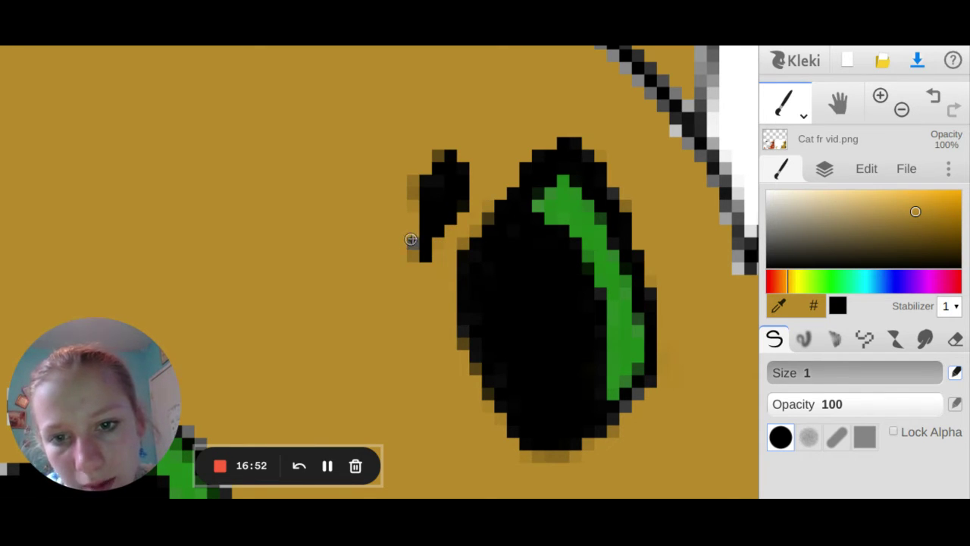
pyautogui.moveTo(411, 243)
pyautogui.mouseDown()
pyautogui.moveTo(410, 270)
pyautogui.moveTo(408, 172)
pyautogui.moveTo(410, 197)
pyautogui.moveTo(437, 149)
pyautogui.mouseUp()
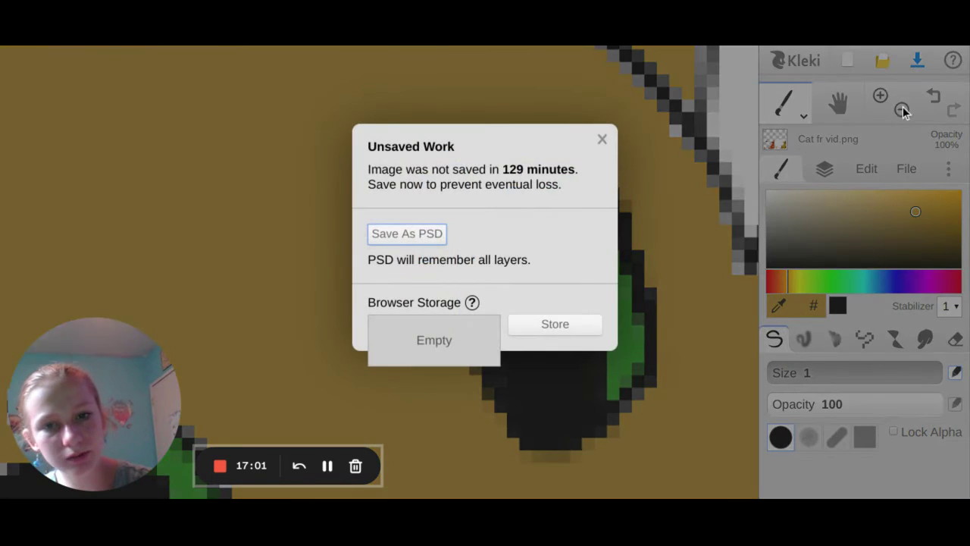
pyautogui.click(602, 139)
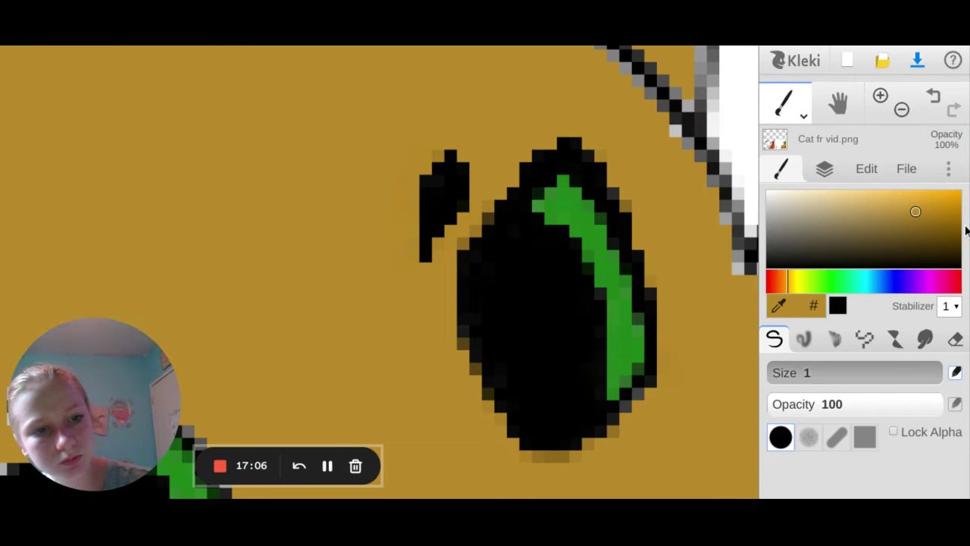
# - Review the golden cat alongside the Squirrelflight, Firestar and Sandstorm drawings across the canvas
pyautogui.click(902, 110)
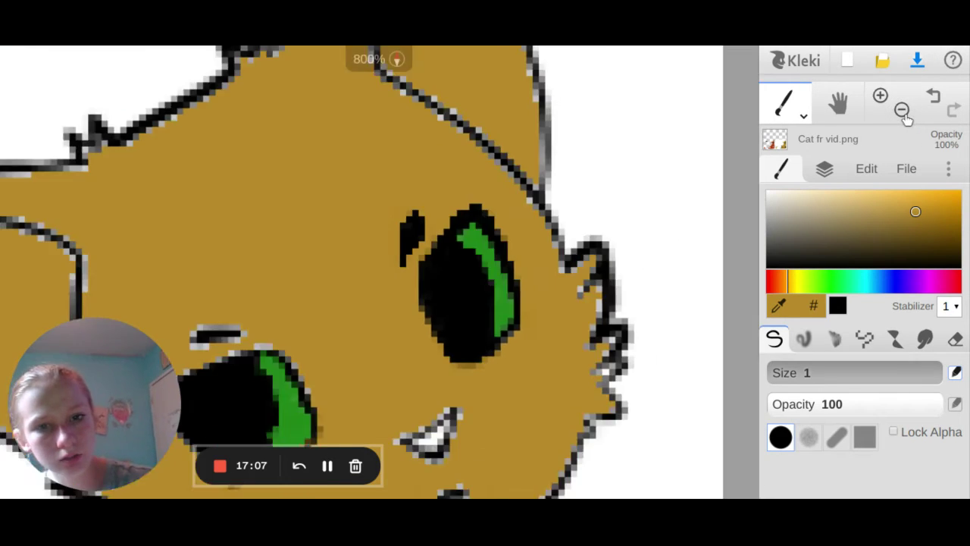
pyautogui.click(902, 111)
pyautogui.click(902, 111)
pyautogui.click(902, 111)
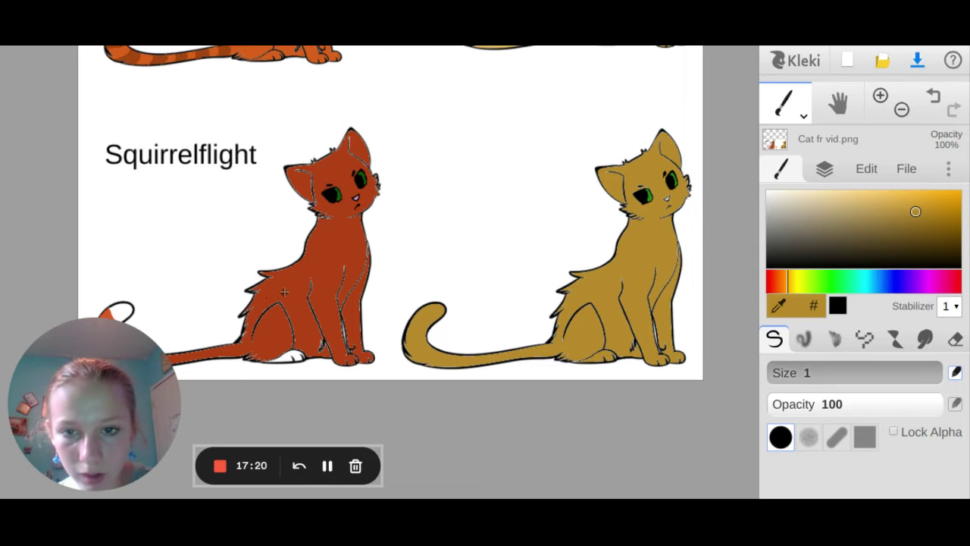
pyautogui.scroll(3, 284, 292)
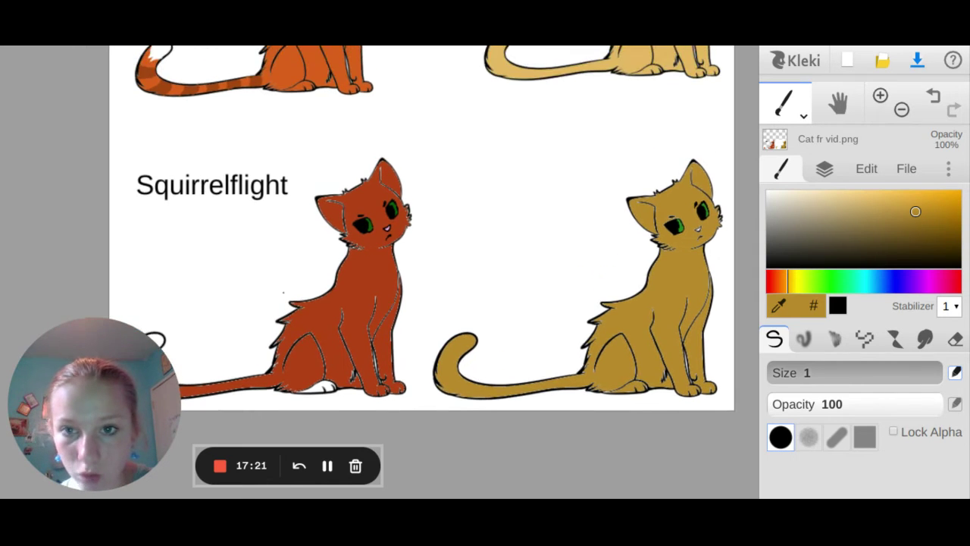
pyautogui.scroll(3, 283, 292)
pyautogui.scroll(-6, 284, 291)
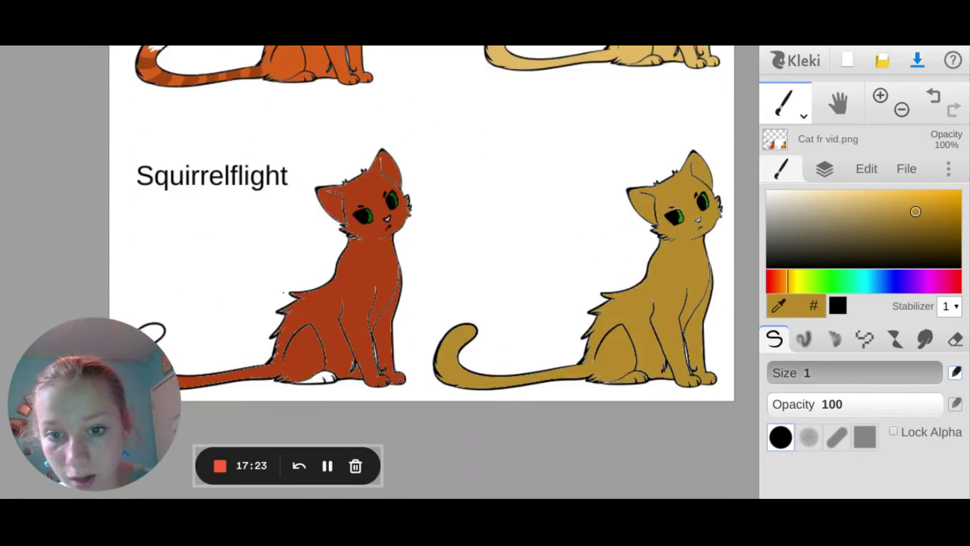
pyautogui.hscroll(1, 283, 292)
pyautogui.hscroll(5, 284, 292)
pyautogui.scroll(6, 283, 292)
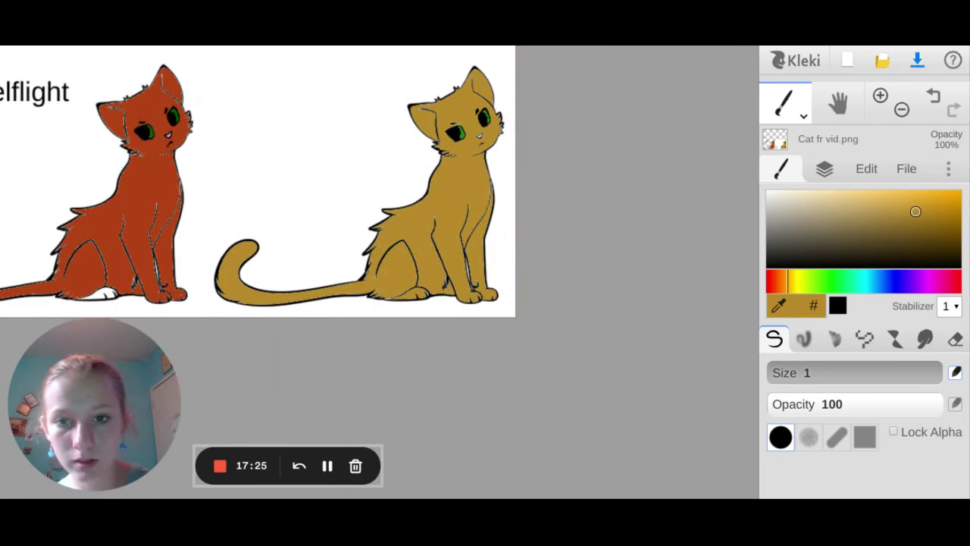
pyautogui.scroll(5, 284, 292)
pyautogui.hscroll(-2, 283, 292)
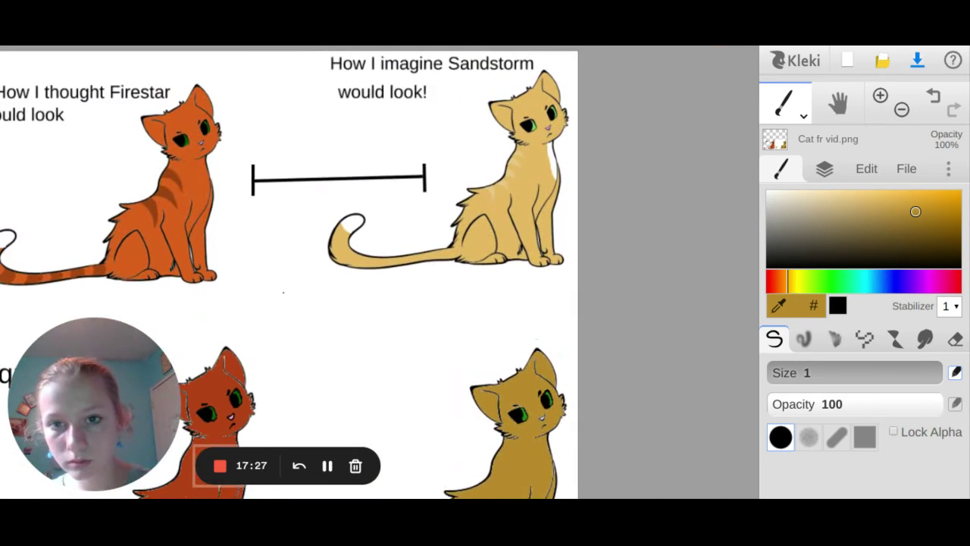
pyautogui.scroll(-5, 283, 292)
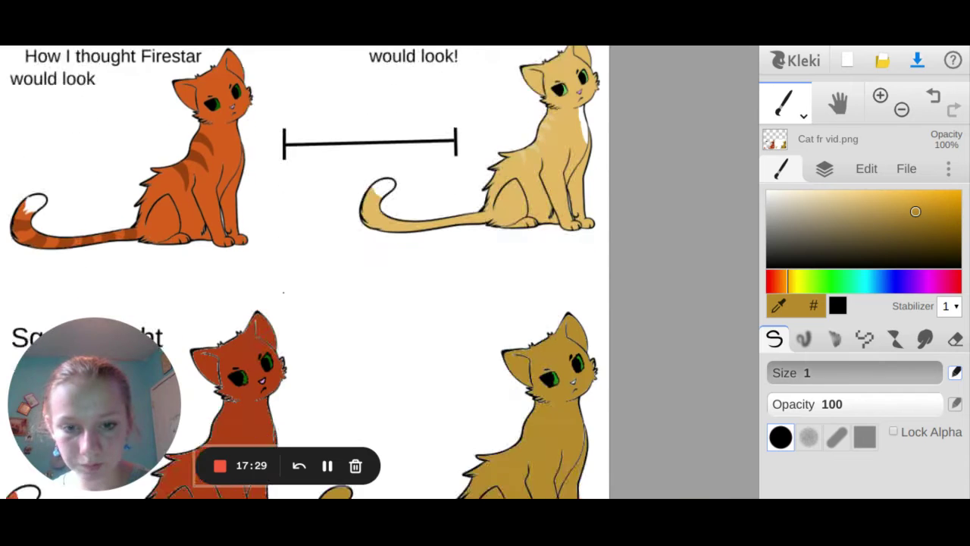
pyautogui.scroll(-1, 283, 292)
pyautogui.hscroll(1, 284, 292)
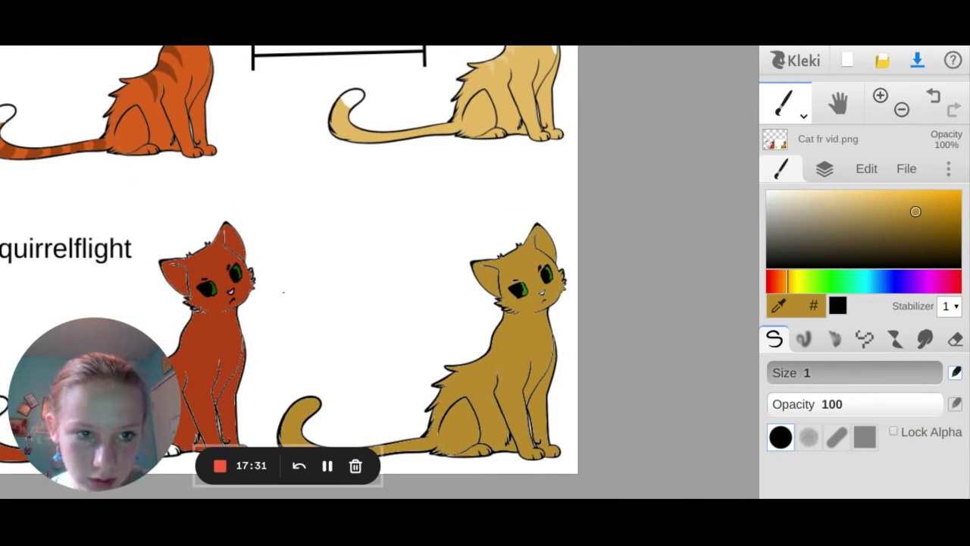
# - Choose a light pink and fill the inside of the golden cat's nose with the Paint Bucket
pyautogui.click(880, 96)
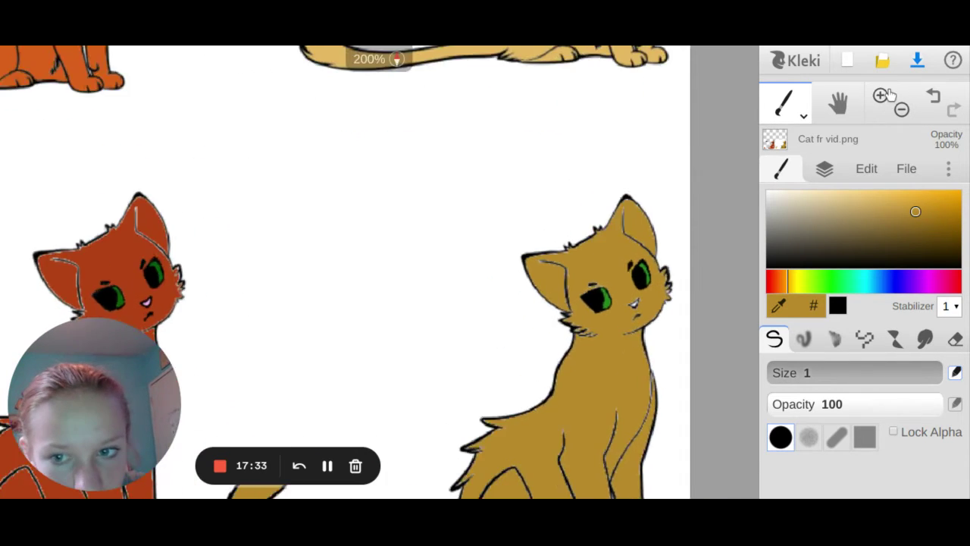
pyautogui.click(881, 96)
pyautogui.hscroll(8, 379, 273)
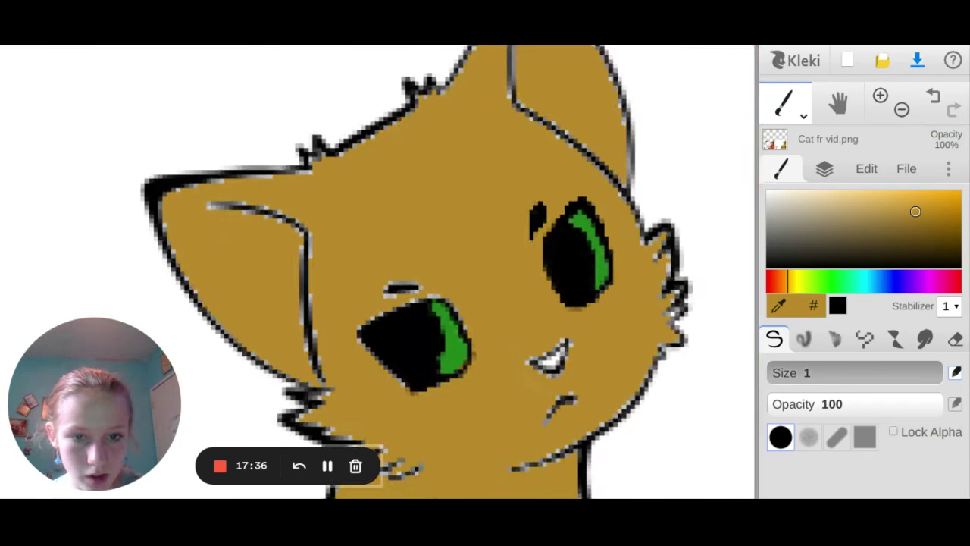
pyautogui.click(931, 281)
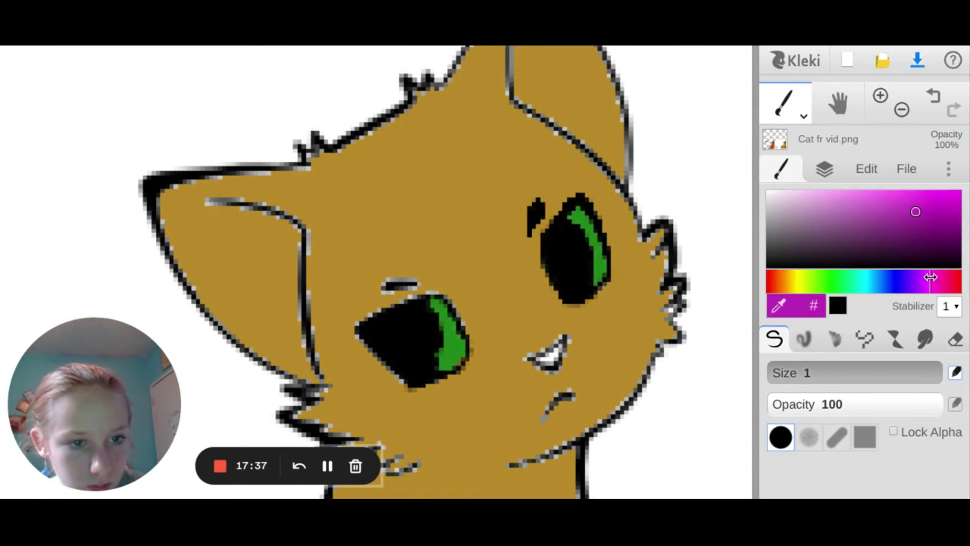
pyautogui.click(825, 198)
pyautogui.click(818, 192)
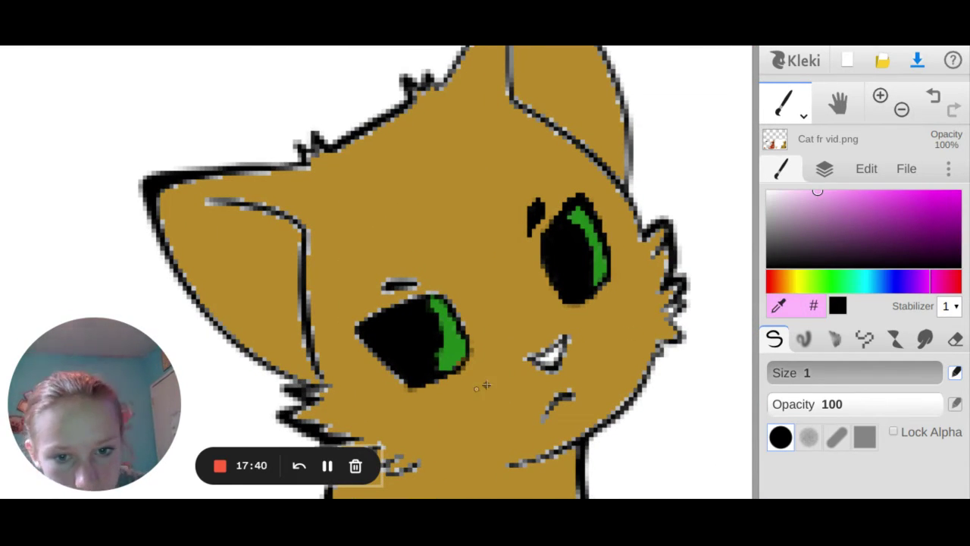
pyautogui.click(804, 113)
pyautogui.click(785, 141)
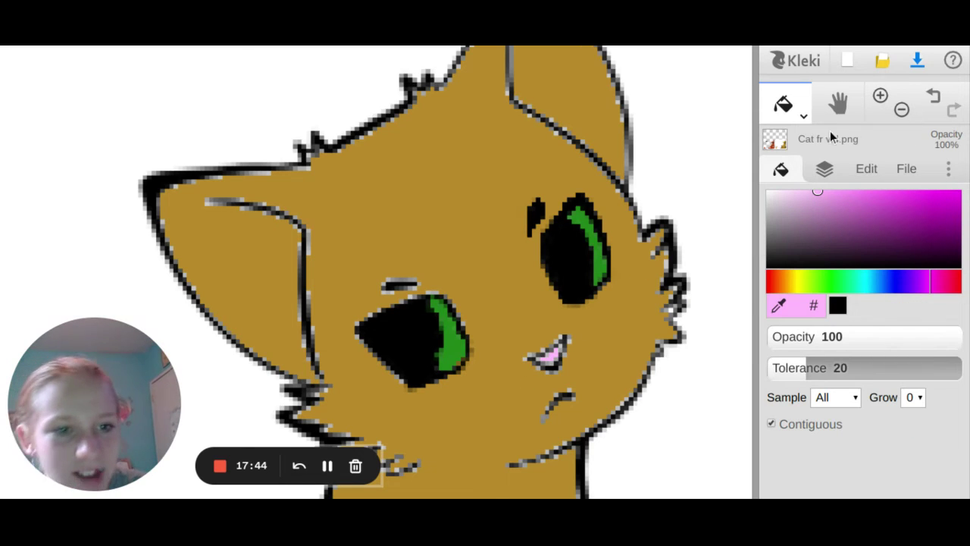
# - Sample black from the nose outline and paint over its grey edge pixels with the size 1 brush
pyautogui.click(878, 99)
pyautogui.click(878, 99)
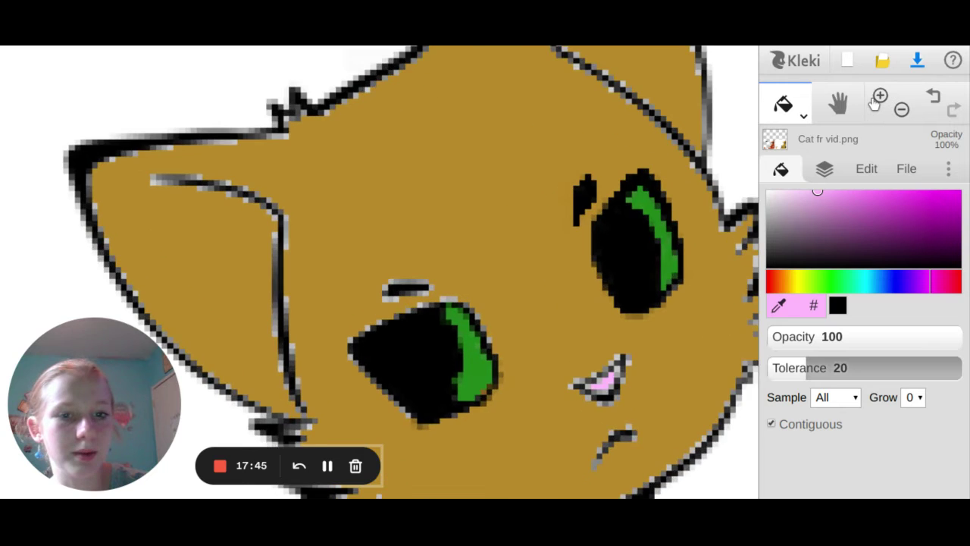
pyautogui.click(877, 99)
pyautogui.click(878, 99)
pyautogui.click(878, 99)
pyautogui.click(878, 98)
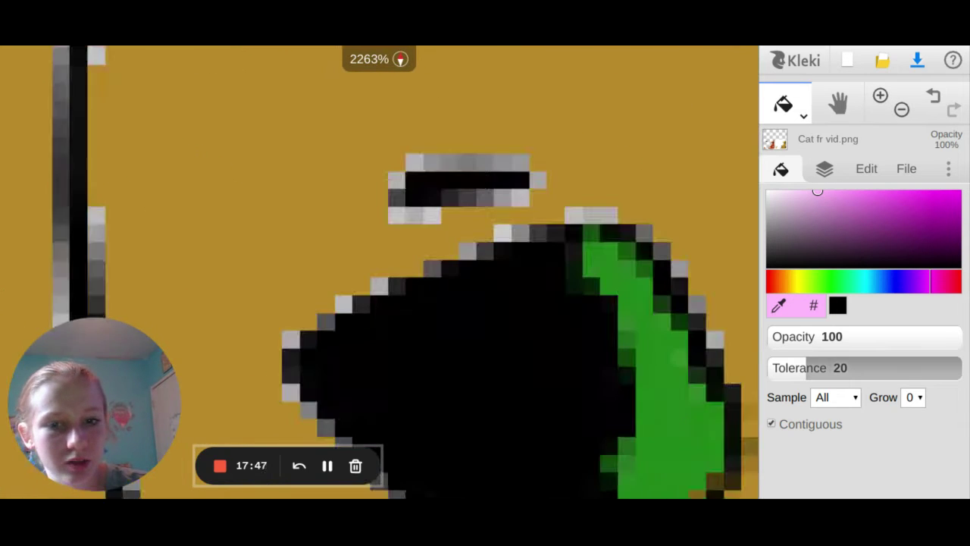
pyautogui.click(877, 98)
pyautogui.click(878, 99)
pyautogui.moveTo(454, 265); pyautogui.dragTo(288, 265)
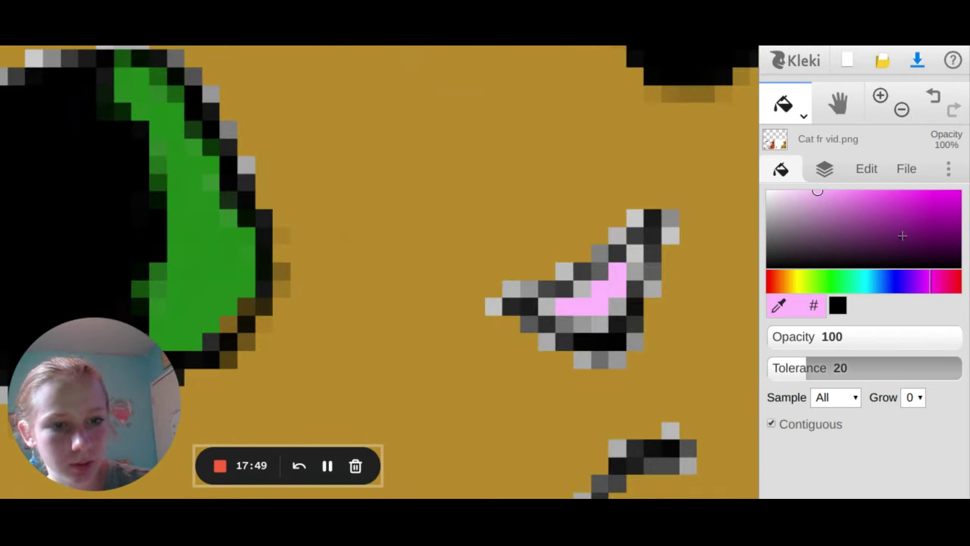
pyautogui.click(779, 305)
pyautogui.click(652, 240)
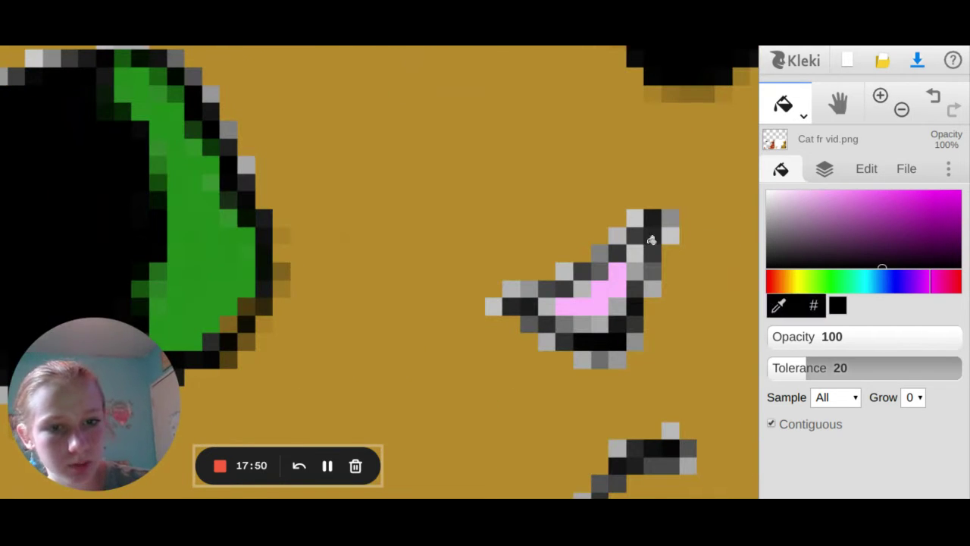
pyautogui.click(793, 122)
pyautogui.click(805, 156)
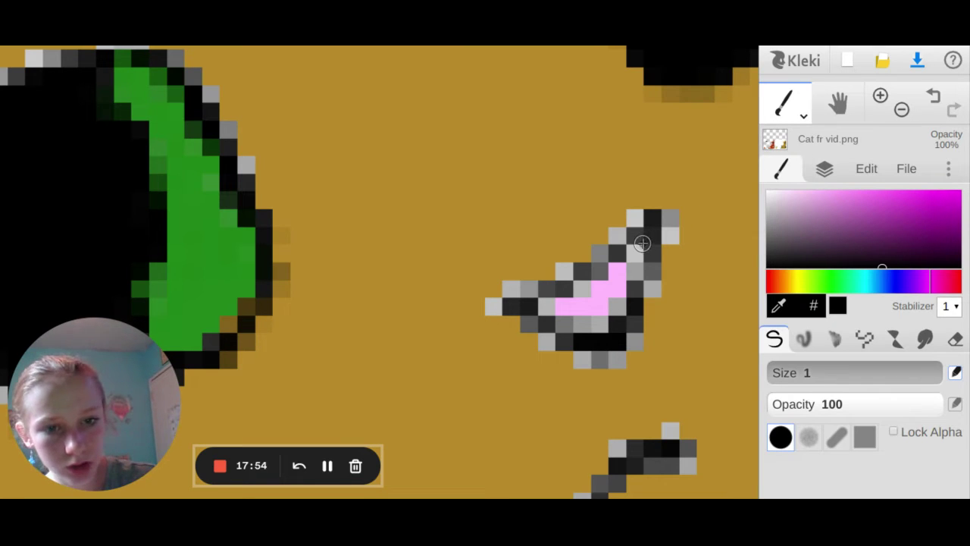
pyautogui.moveTo(636, 291)
pyautogui.mouseDown()
pyautogui.moveTo(635, 328)
pyautogui.moveTo(618, 318)
pyautogui.moveTo(557, 326)
pyautogui.moveTo(526, 296)
pyautogui.moveTo(493, 305)
pyautogui.moveTo(522, 304)
pyautogui.moveTo(574, 280)
pyautogui.moveTo(634, 225)
pyautogui.moveTo(667, 219)
pyautogui.moveTo(634, 310)
pyautogui.moveTo(635, 340)
pyautogui.moveTo(608, 355)
pyautogui.moveTo(538, 324)
pyautogui.mouseUp()
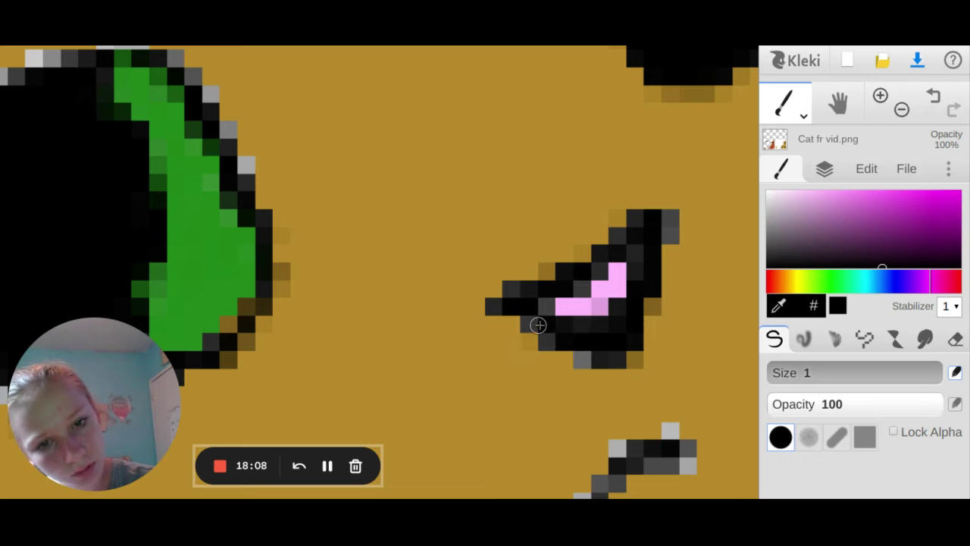
# - Repaint the golden cat's mouth line in black and clean up its edges with the sampled golden fur colour
pyautogui.click(896, 114)
pyautogui.click(897, 113)
pyautogui.click(896, 113)
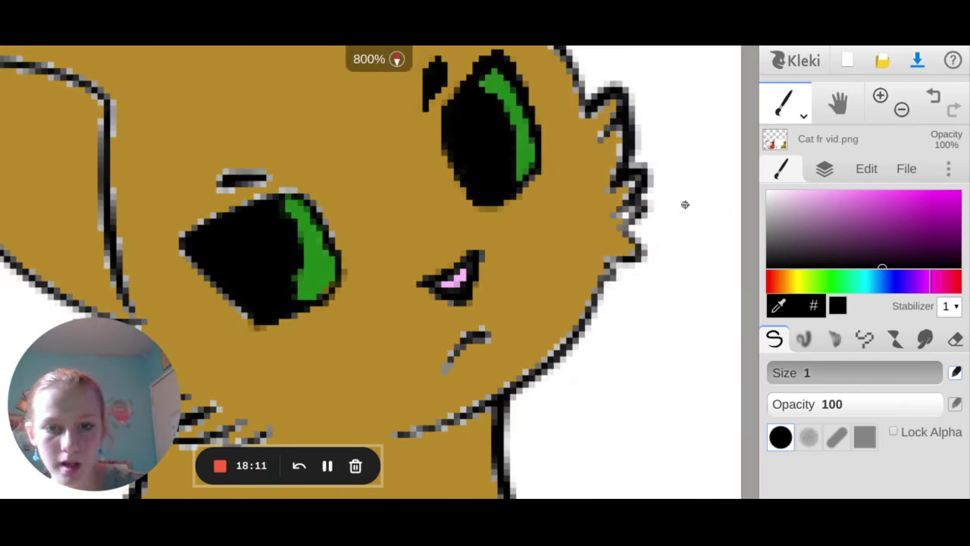
pyautogui.moveTo(444, 375); pyautogui.dragTo(444, 365)
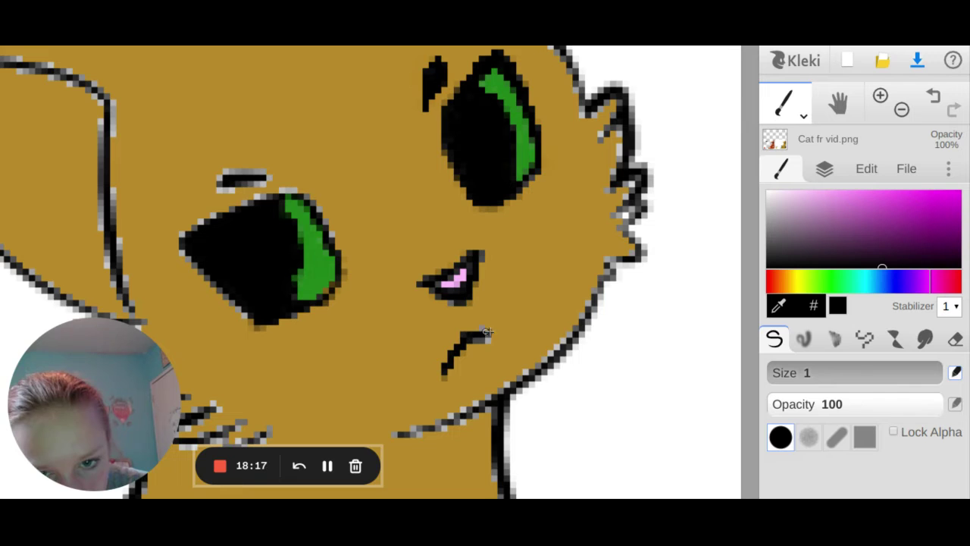
pyautogui.click(778, 305)
pyautogui.click(557, 272)
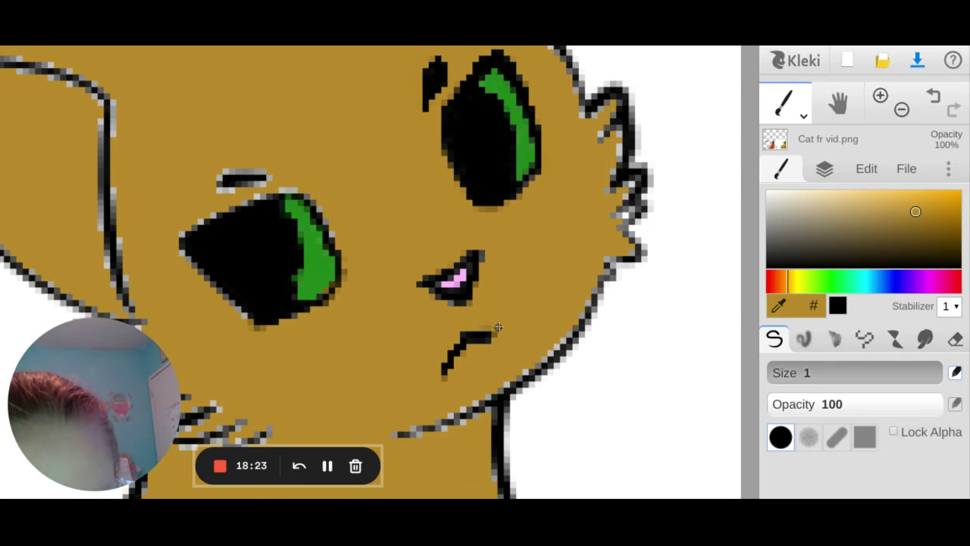
pyautogui.moveTo(498, 328); pyautogui.dragTo(479, 325)
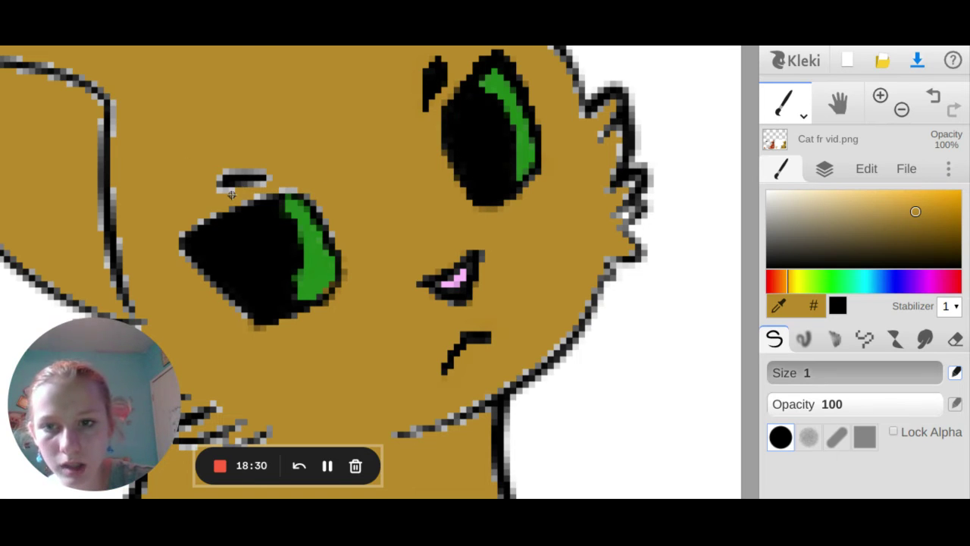
# - Switch to black and paint over the grey pixels of the eyebrow above the golden cat's lower eye
pyautogui.hscroll(-2, 454, 142)
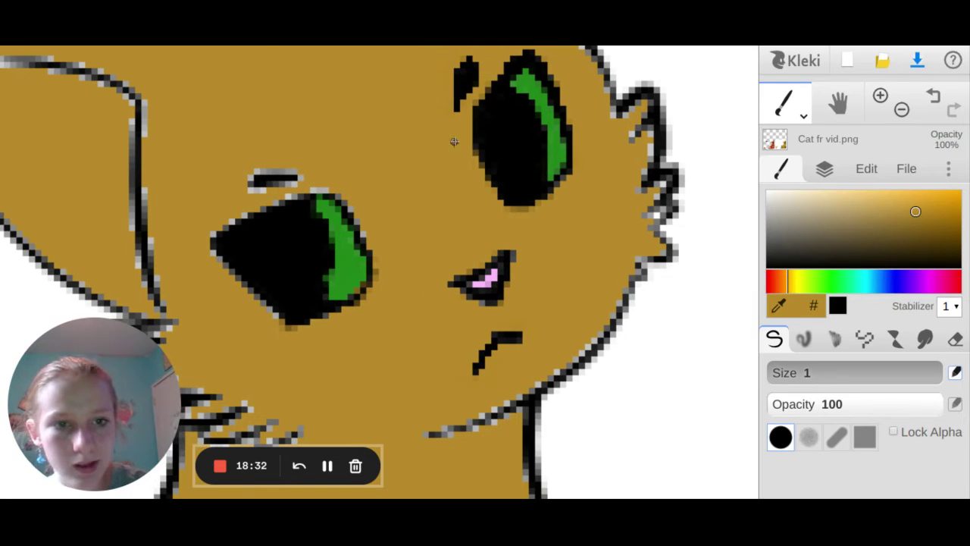
pyautogui.click(821, 267)
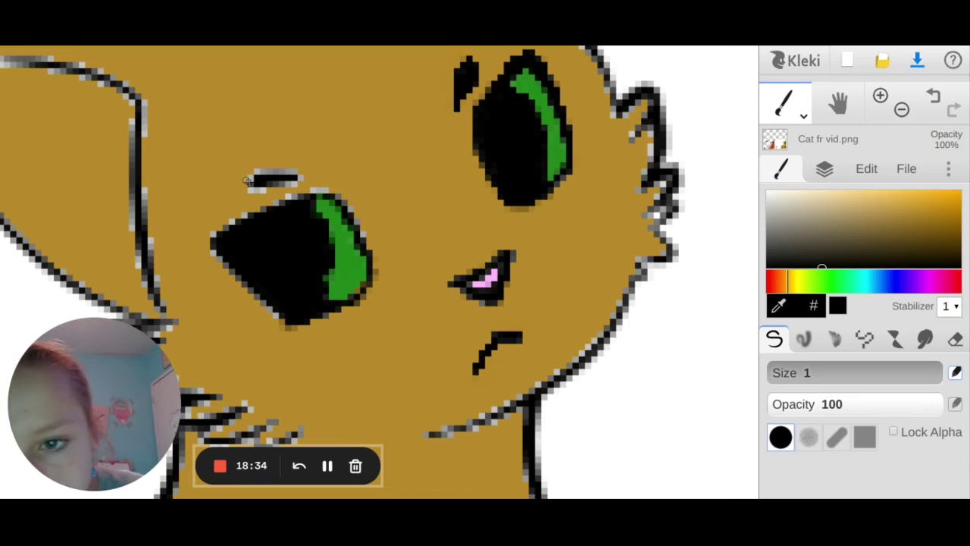
pyautogui.moveTo(261, 188)
pyautogui.mouseDown()
pyautogui.moveTo(279, 173)
pyautogui.moveTo(299, 175)
pyautogui.moveTo(282, 182)
pyautogui.mouseUp()
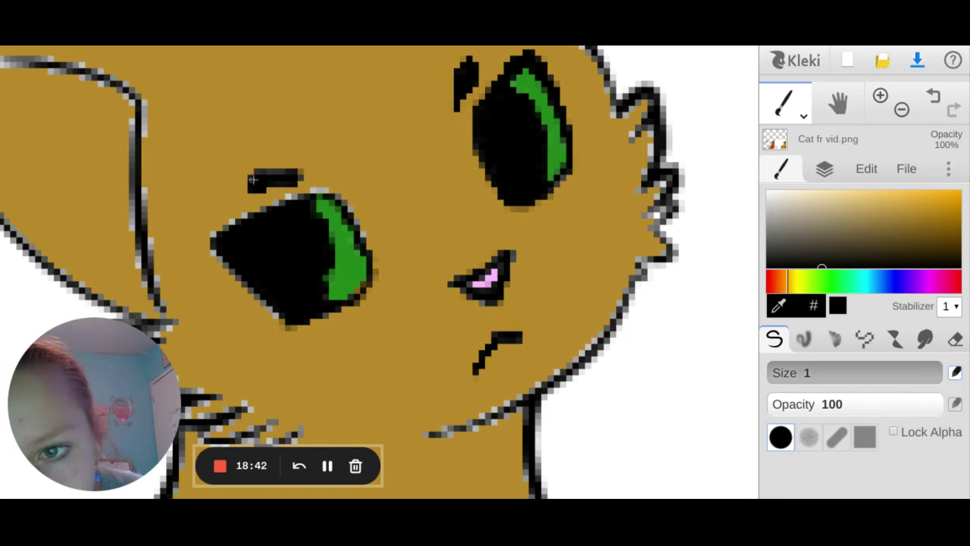
pyautogui.moveTo(261, 174); pyautogui.dragTo(301, 171)
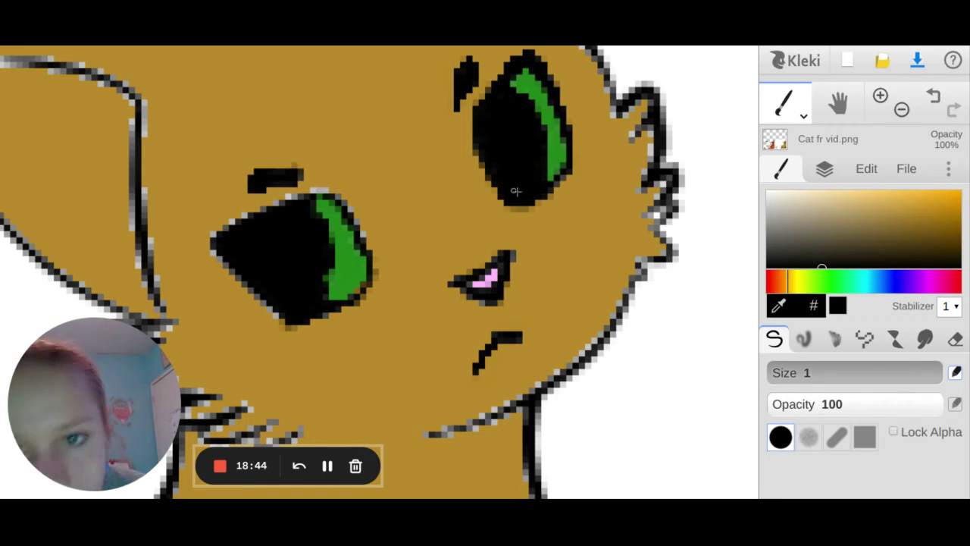
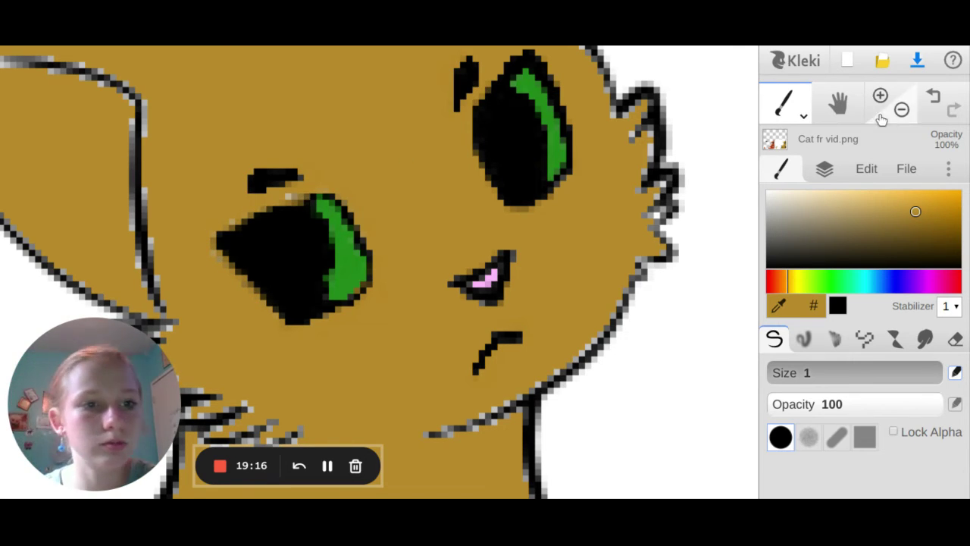
# - Undo the last golden stroke and repaint the lower eye's outline in black sampled from its pupil
pyautogui.click(935, 97)
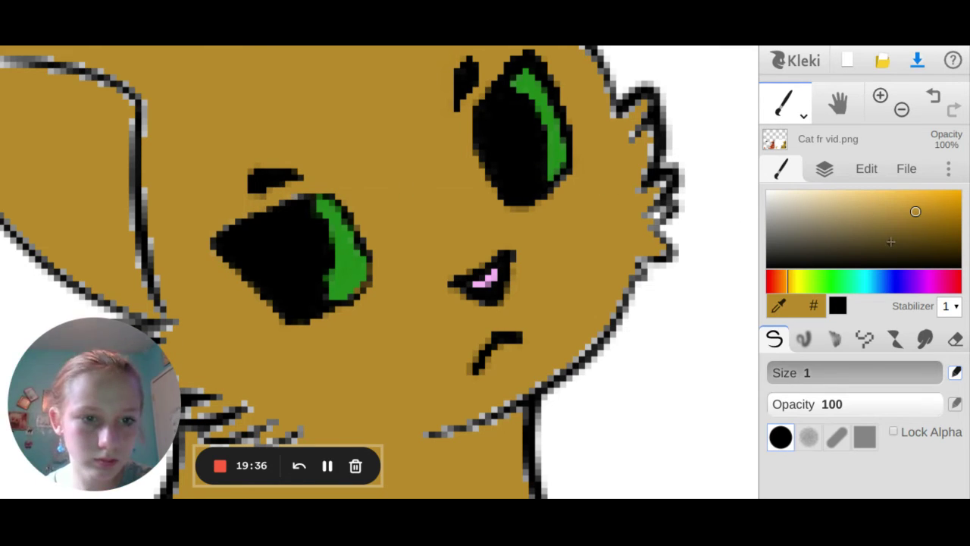
pyautogui.keyDown('alt'); pyautogui.click(299, 233); pyautogui.keyUp('alt')
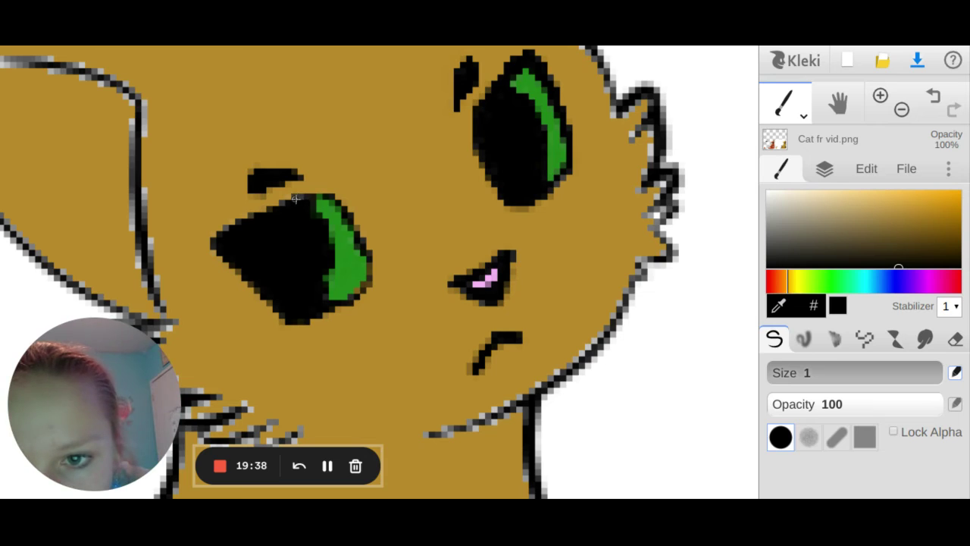
pyautogui.moveTo(295, 199)
pyautogui.mouseDown()
pyautogui.moveTo(326, 191)
pyautogui.moveTo(350, 221)
pyautogui.mouseUp()
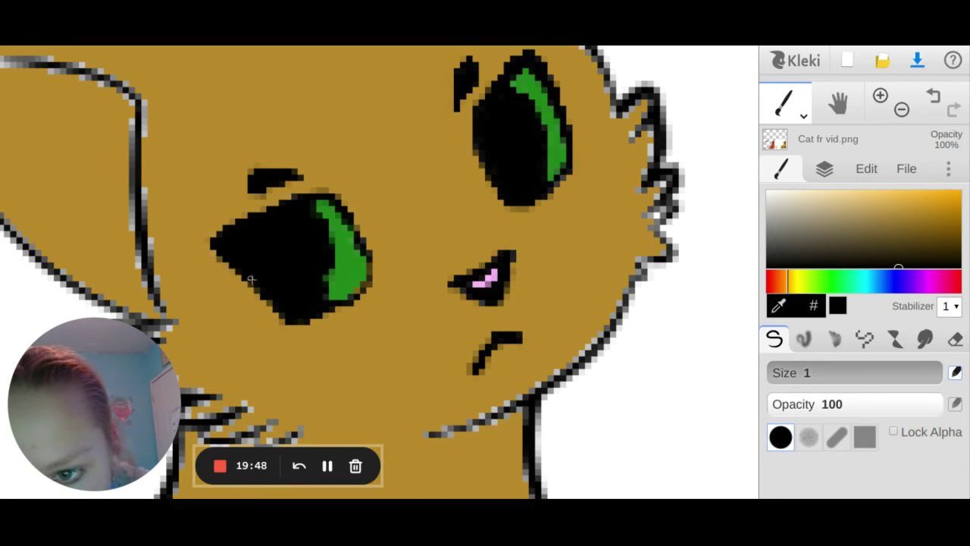
pyautogui.moveTo(277, 311); pyautogui.dragTo(288, 319)
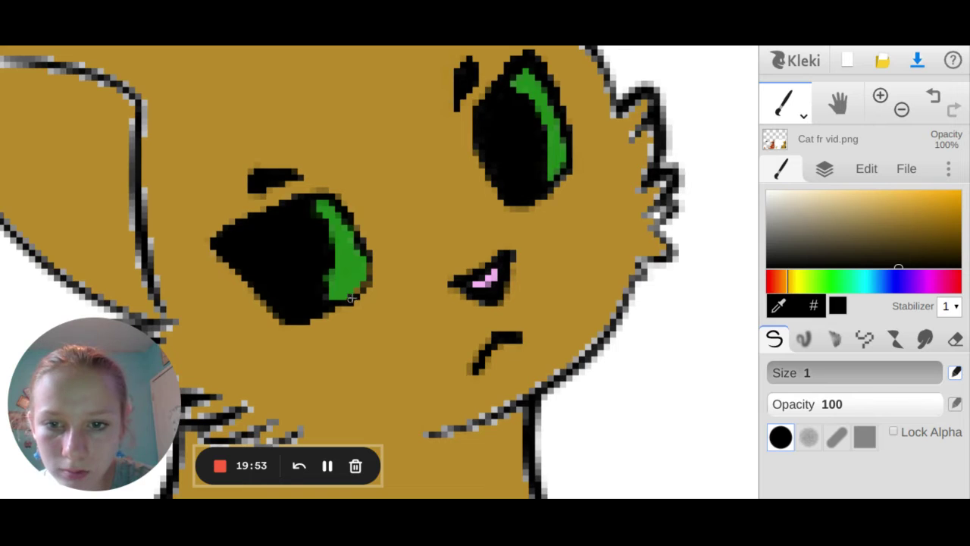
pyautogui.moveTo(364, 287)
pyautogui.mouseDown()
pyautogui.moveTo(373, 274)
pyautogui.moveTo(357, 232)
pyautogui.mouseUp()
# - Inspect the lower eye's repainted outline up close and check the golden cat at 100% zoom
pyautogui.click(892, 103)
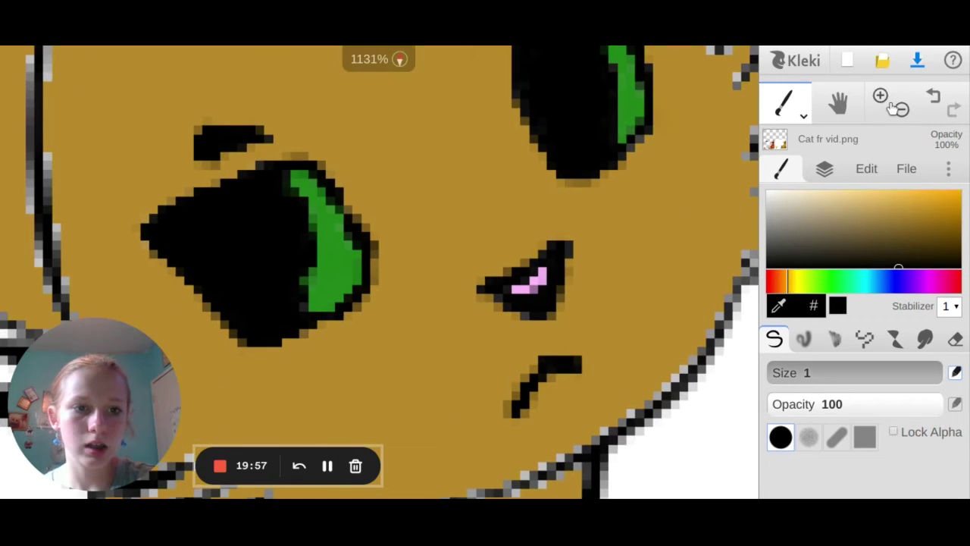
pyautogui.click(892, 103)
pyautogui.click(893, 103)
pyautogui.click(893, 103)
pyautogui.click(894, 104)
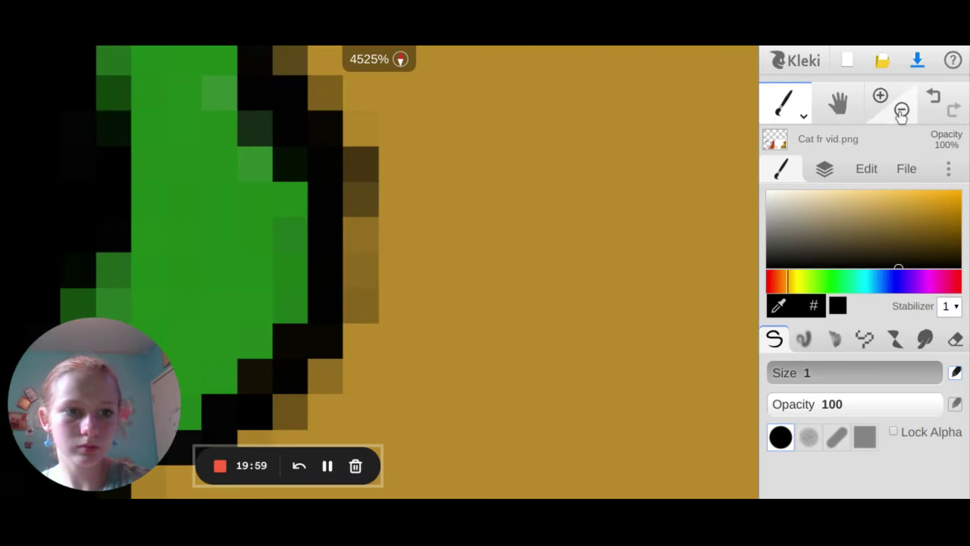
pyautogui.click(901, 110)
pyautogui.click(902, 112)
pyautogui.click(901, 112)
pyautogui.click(901, 110)
pyautogui.click(901, 111)
pyautogui.click(901, 111)
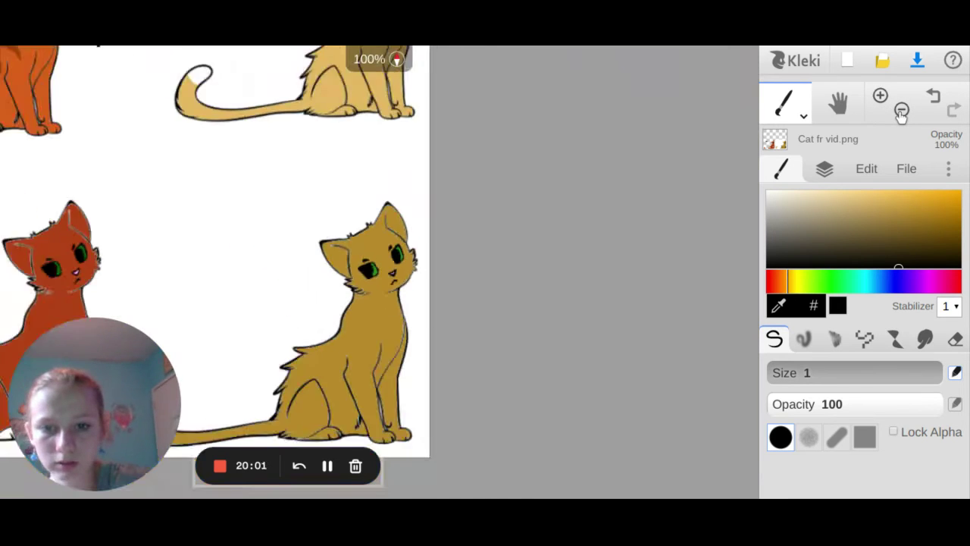
# - Draw a white size 1 line from below the golden cat's chin down its chest to the front leg line
pyautogui.click(901, 110)
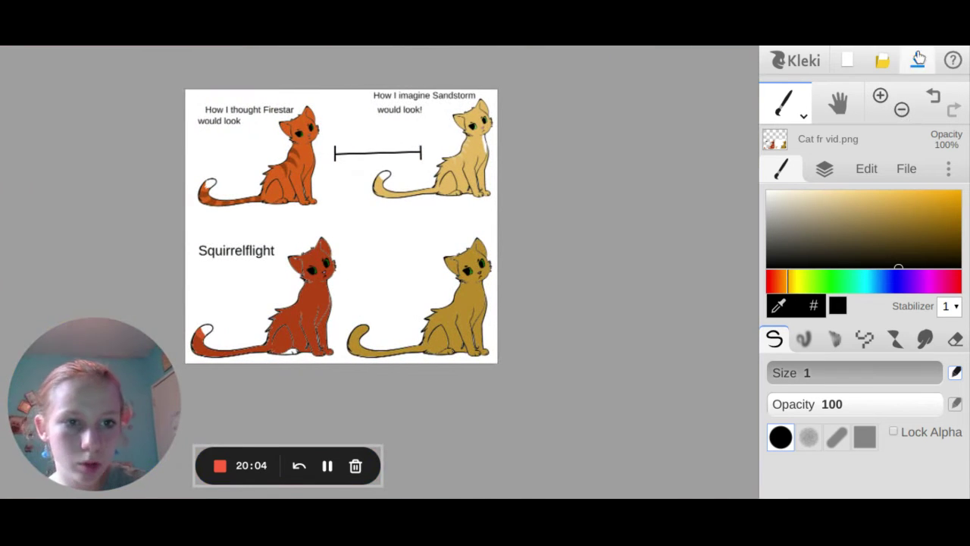
pyautogui.click(881, 95)
pyautogui.click(880, 96)
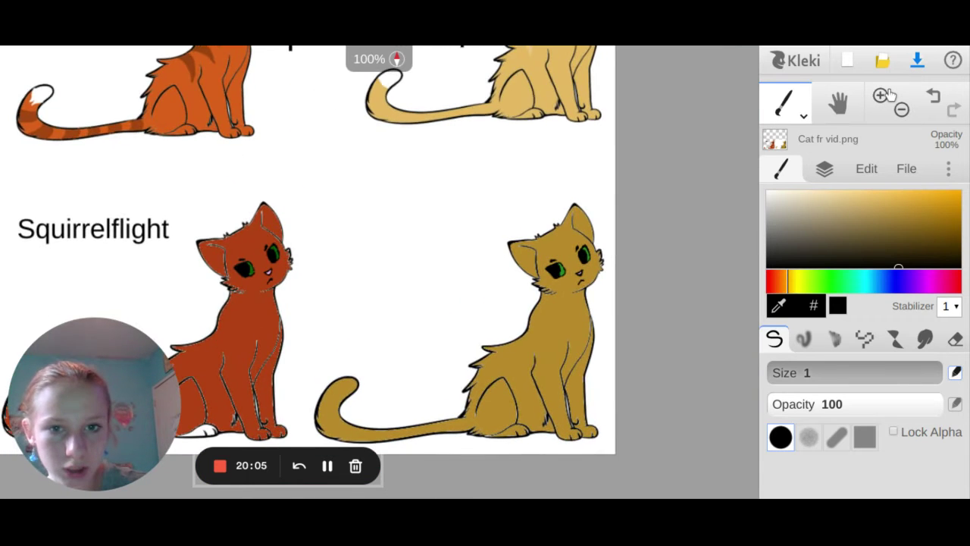
pyautogui.click(881, 95)
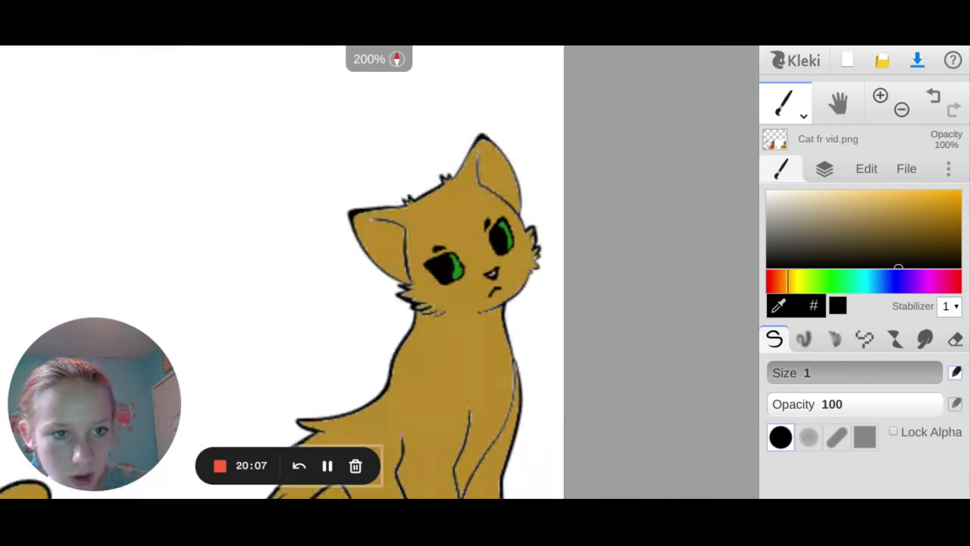
pyautogui.click(880, 98)
pyautogui.click(880, 98)
pyautogui.click(880, 99)
pyautogui.scroll(-5, 379, 273)
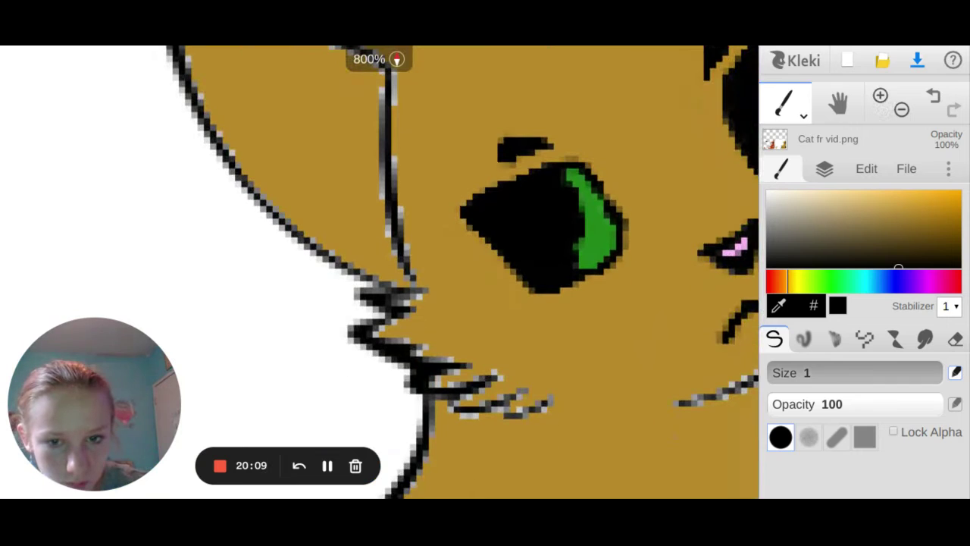
pyautogui.scroll(-6, 379, 273)
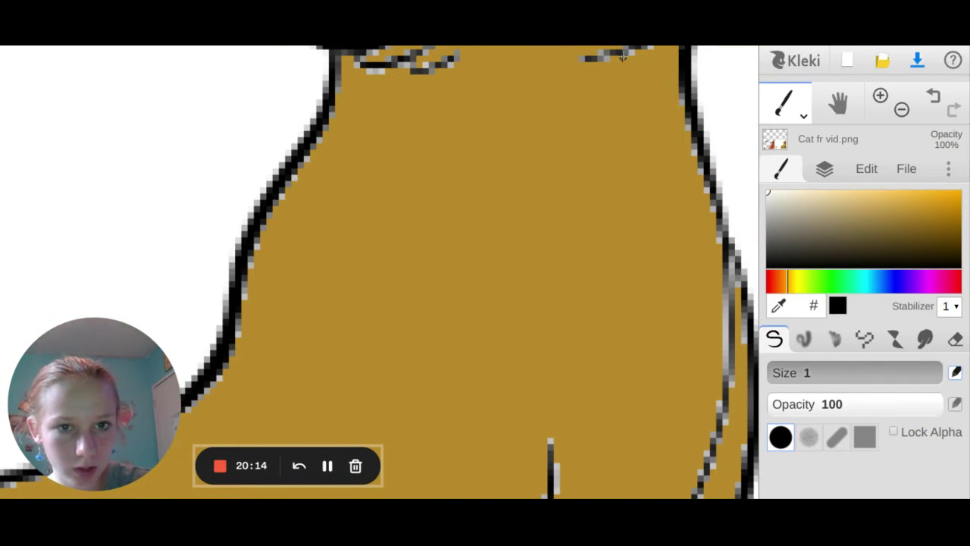
pyautogui.moveTo(611, 55)
pyautogui.mouseDown()
pyautogui.moveTo(600, 303)
pyautogui.moveTo(650, 497)
pyautogui.moveTo(673, 498)
pyautogui.mouseUp()
pyautogui.scroll(-1, 379, 273)
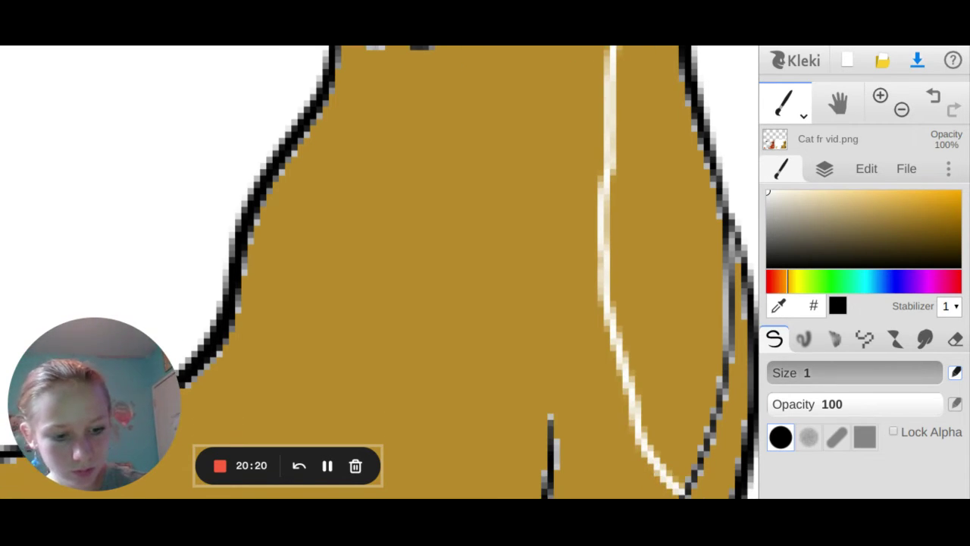
pyautogui.scroll(-3, 379, 273)
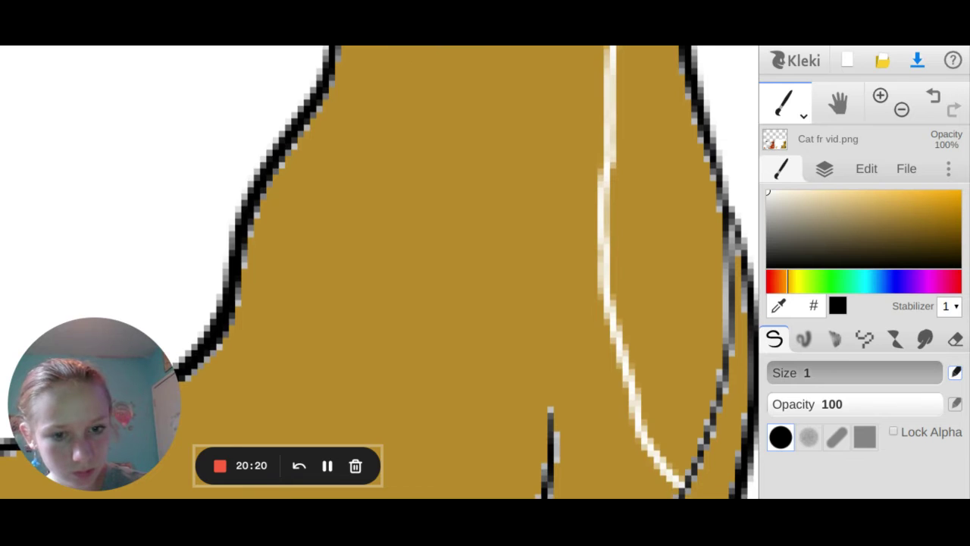
# - Fill the enclosed area at the front of the golden cat's chest with white
pyautogui.click(802, 110)
pyautogui.click(785, 155)
pyautogui.click(693, 153)
pyautogui.scroll(1, 677, 156)
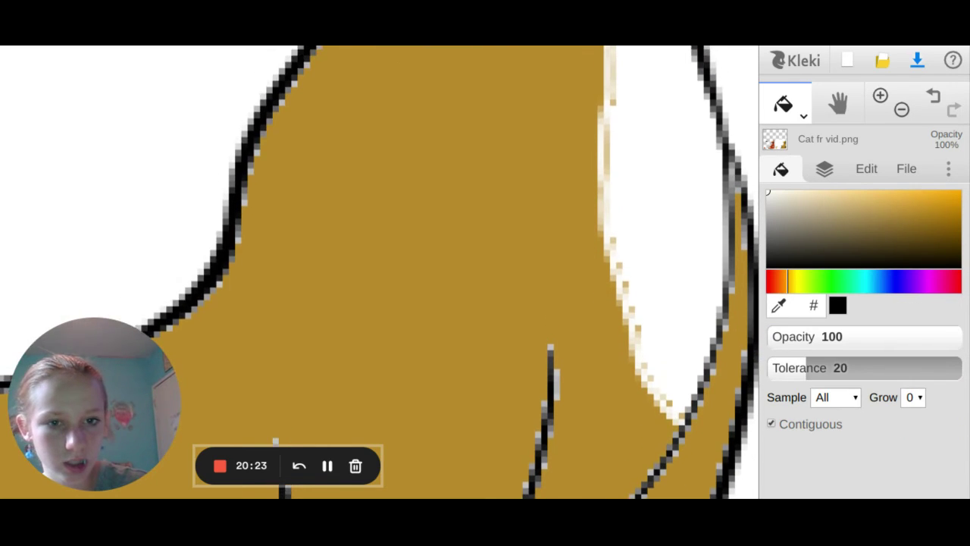
pyautogui.scroll(3, 678, 156)
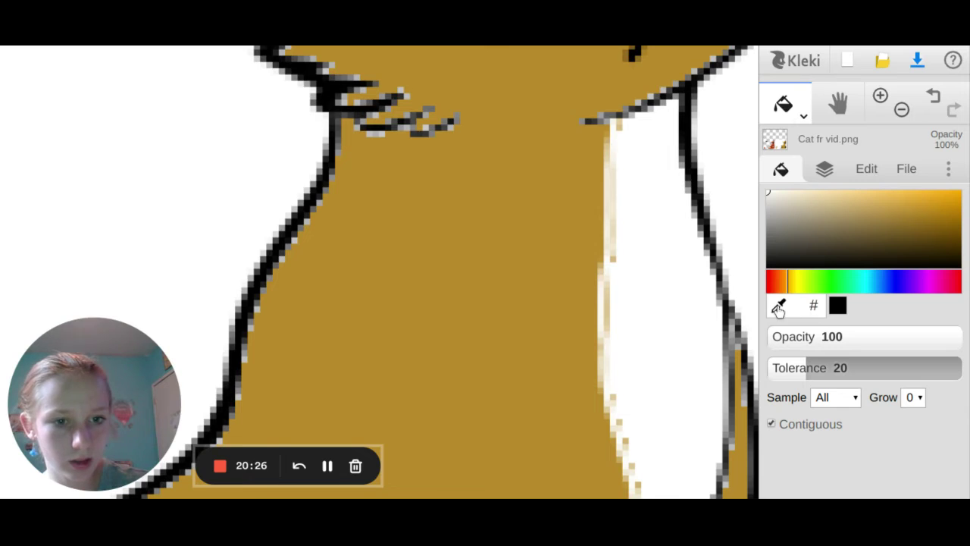
# - Paint white over the leftover golden specks along the chest patch's edge with a size 6.6 brush, and reduce the brush size to 2.7
pyautogui.click(803, 113)
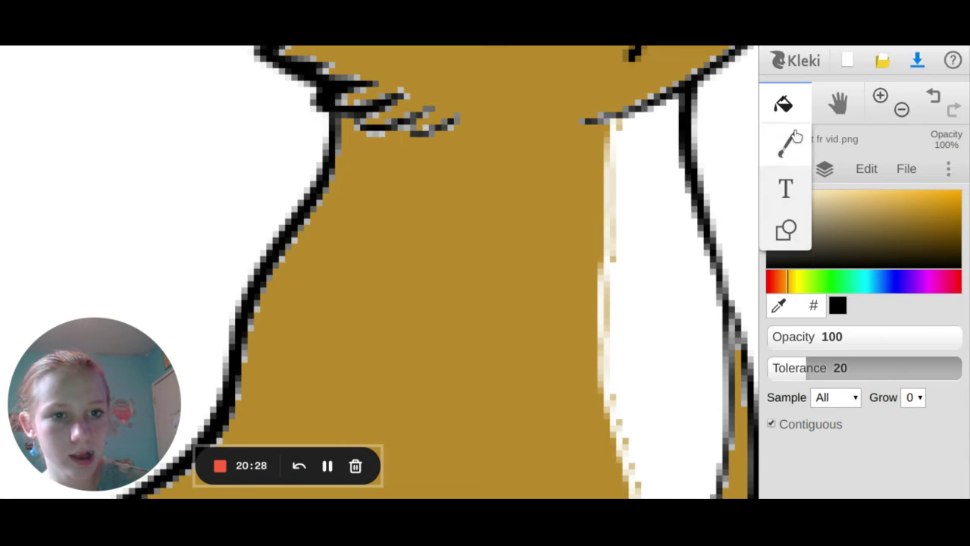
pyautogui.click(792, 140)
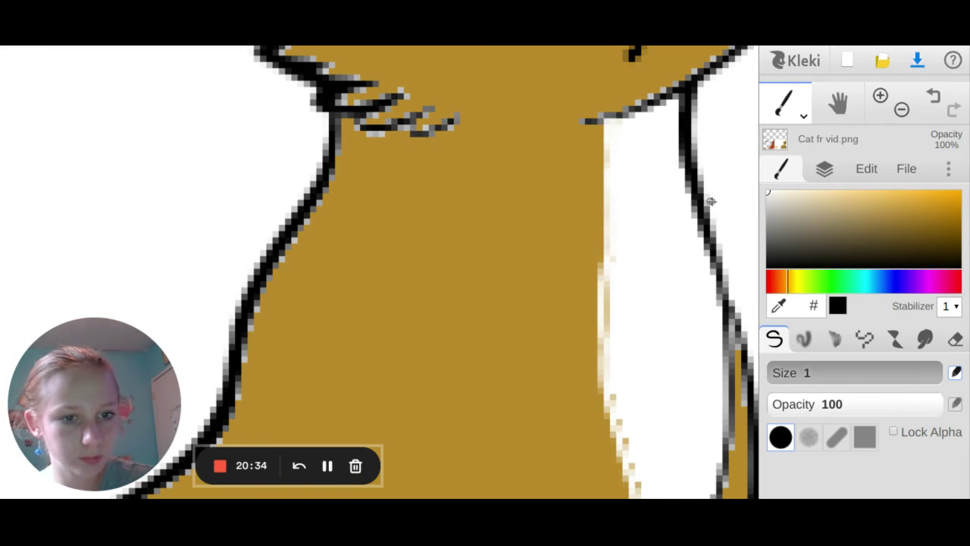
pyautogui.moveTo(793, 374); pyautogui.dragTo(797, 372)
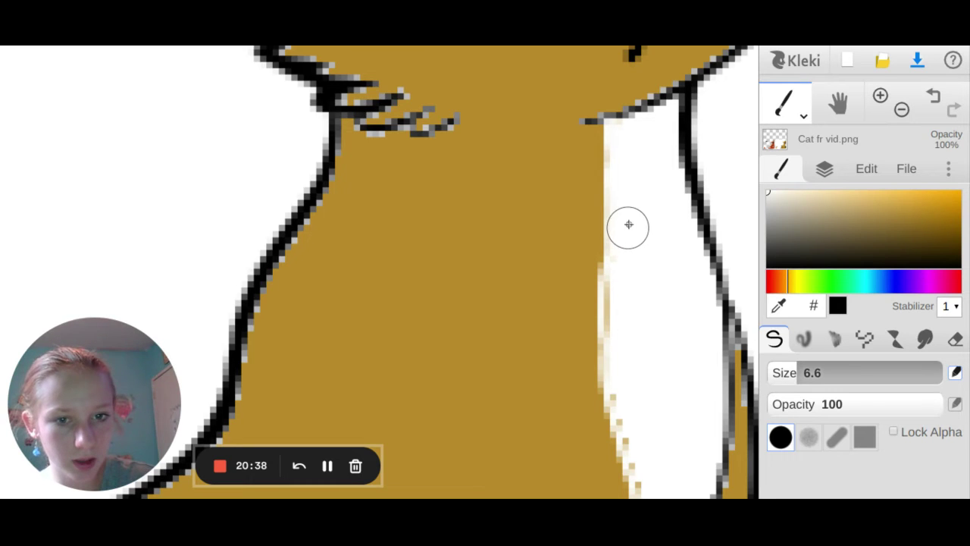
pyautogui.moveTo(627, 206)
pyautogui.mouseDown()
pyautogui.moveTo(621, 388)
pyautogui.moveTo(641, 444)
pyautogui.mouseUp()
pyautogui.scroll(-3, 643, 448)
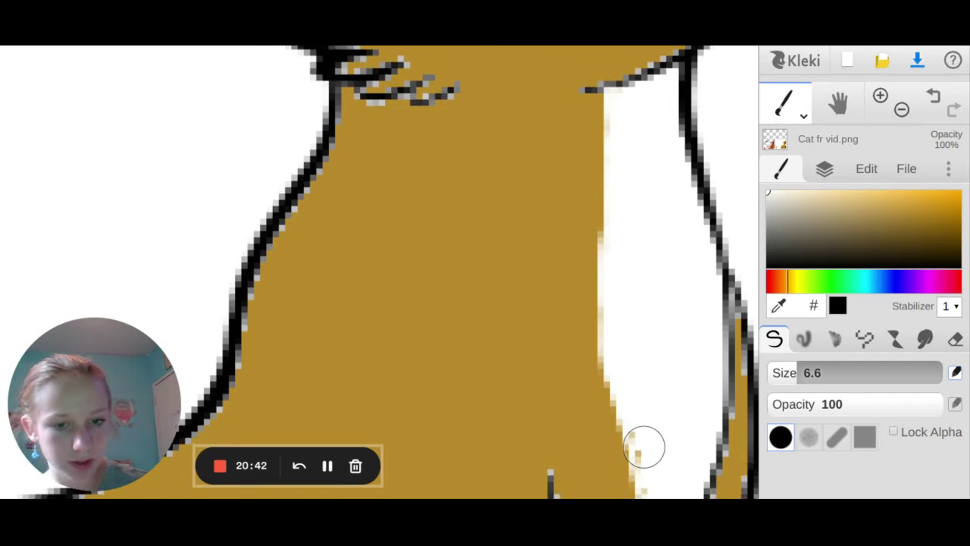
pyautogui.scroll(-5, 646, 445)
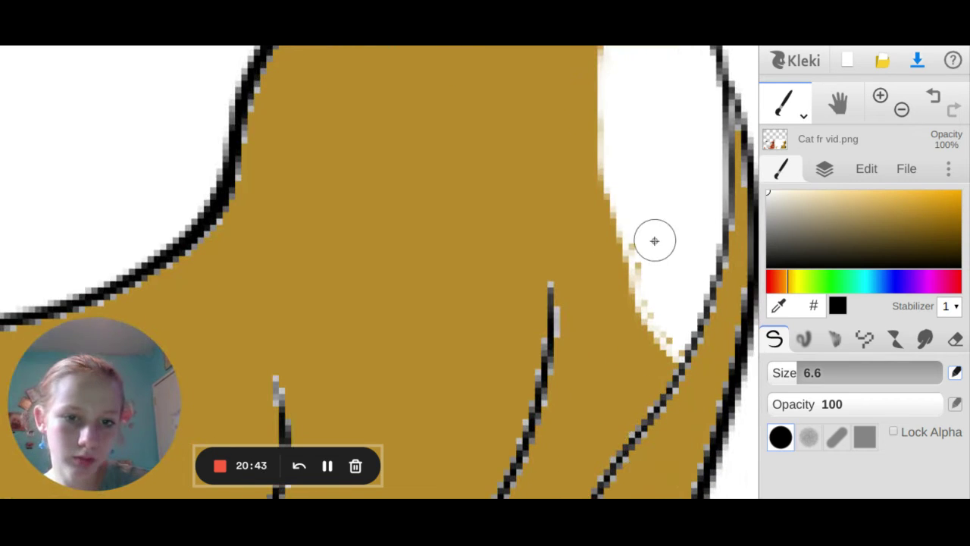
pyautogui.moveTo(652, 272); pyautogui.dragTo(674, 333)
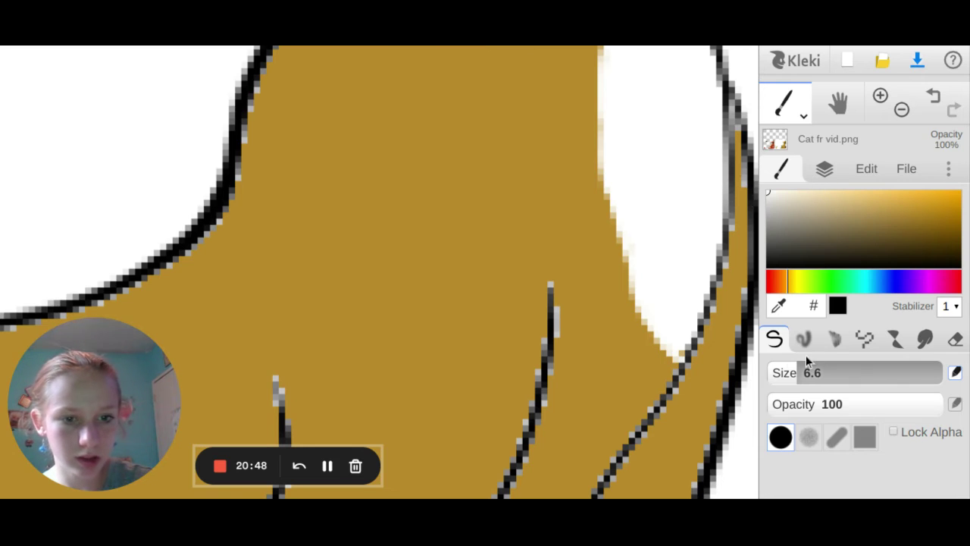
pyautogui.moveTo(806, 372); pyautogui.dragTo(784, 372)
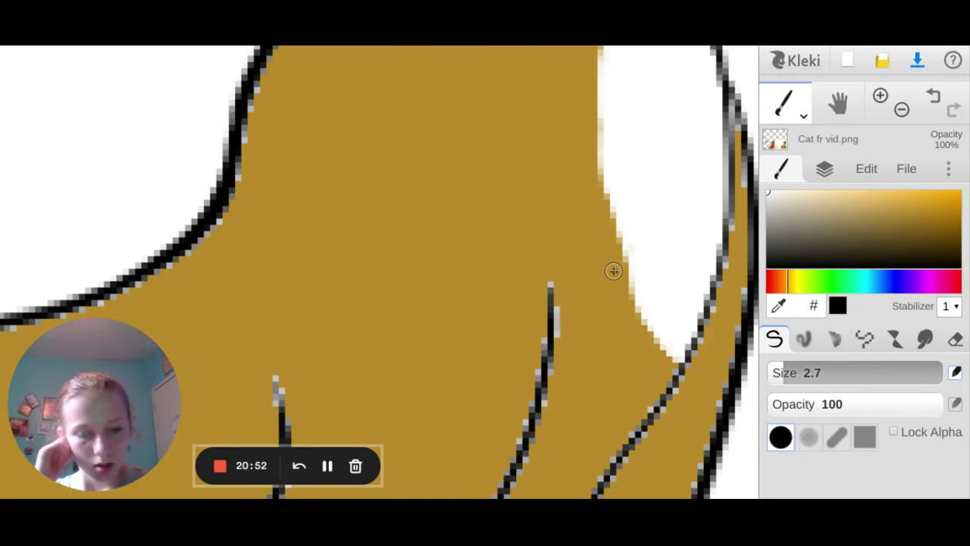
# - Inspect the golden cat's white chest patch and compare it with the other cats at a reduced zoom
pyautogui.click(901, 110)
pyautogui.click(900, 109)
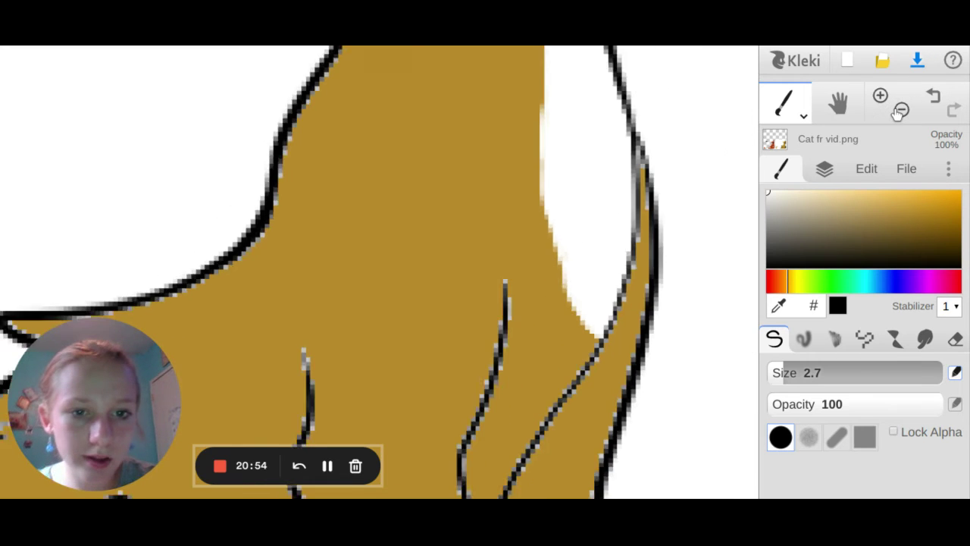
pyautogui.click(900, 110)
pyautogui.click(900, 110)
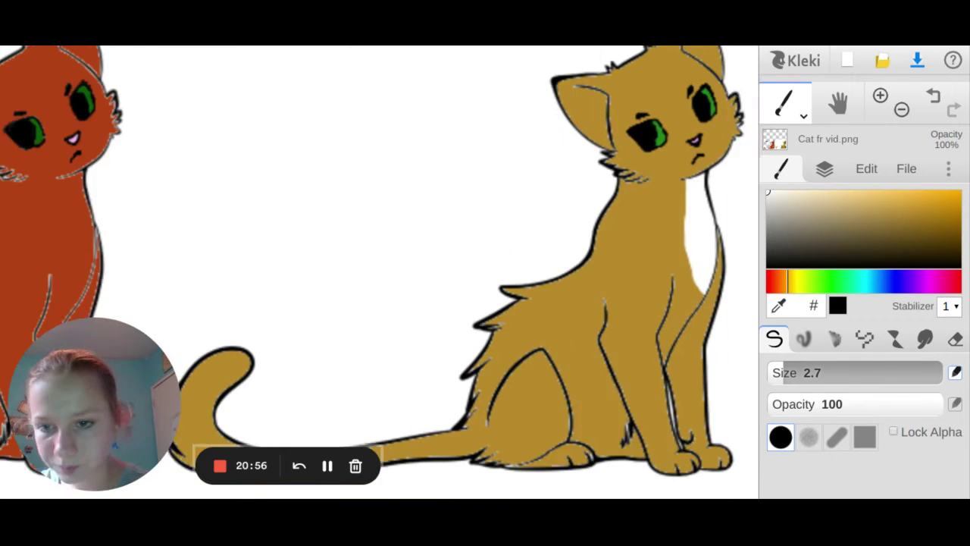
pyautogui.moveTo(455, 265); pyautogui.dragTo(515, 265)
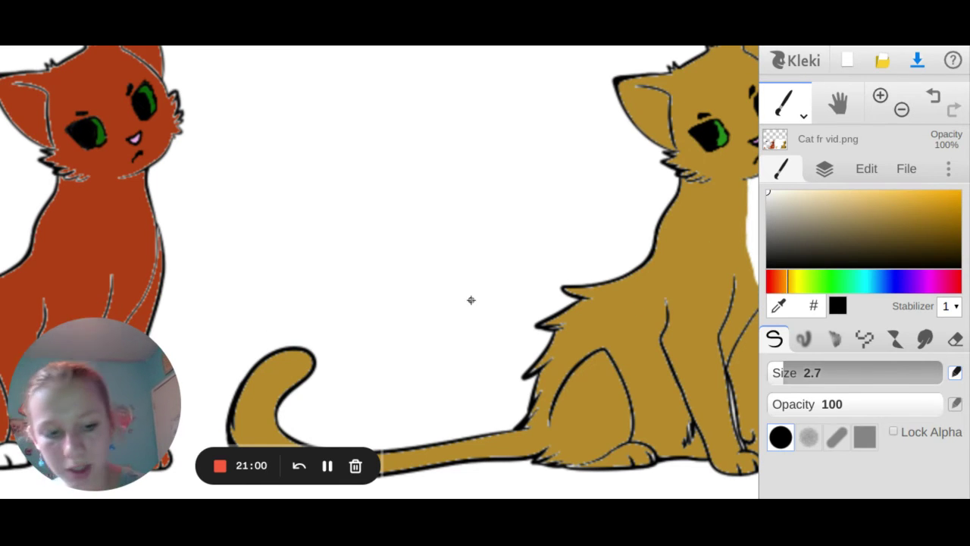
pyautogui.click(899, 110)
pyautogui.click(899, 110)
pyautogui.click(898, 110)
pyautogui.click(898, 110)
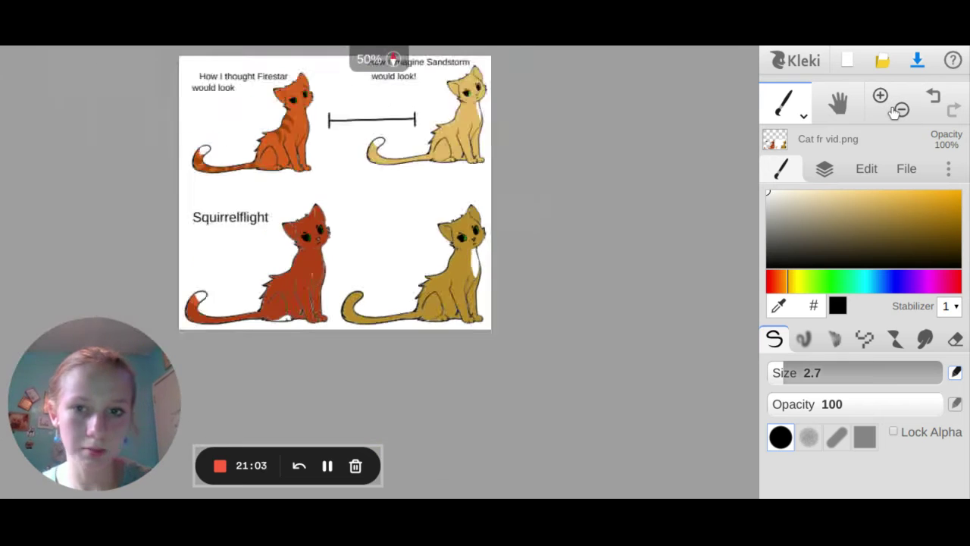
pyautogui.click(899, 110)
# - Draw a curved white line across the golden cat's tail just below its tip
pyautogui.click(884, 101)
pyautogui.click(884, 102)
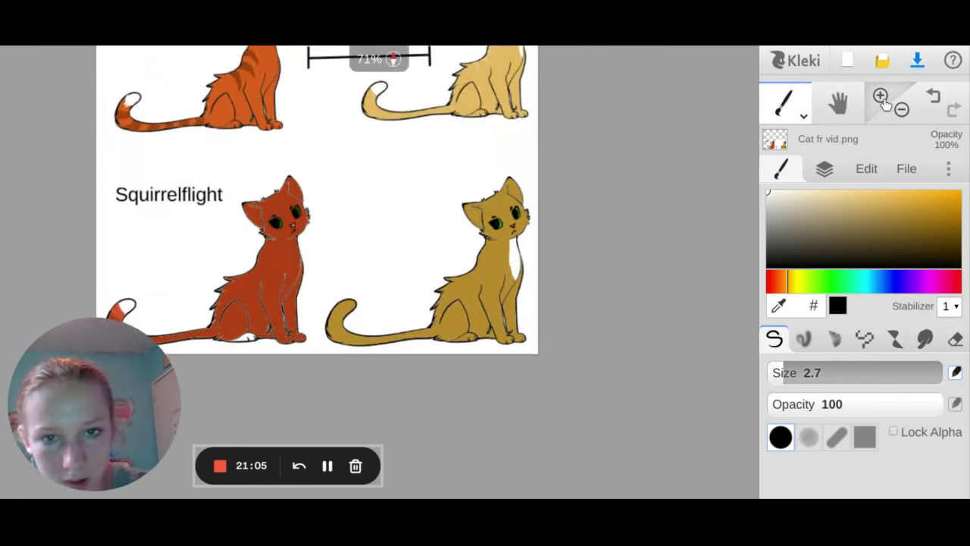
pyautogui.click(884, 101)
pyautogui.click(885, 102)
pyautogui.click(883, 102)
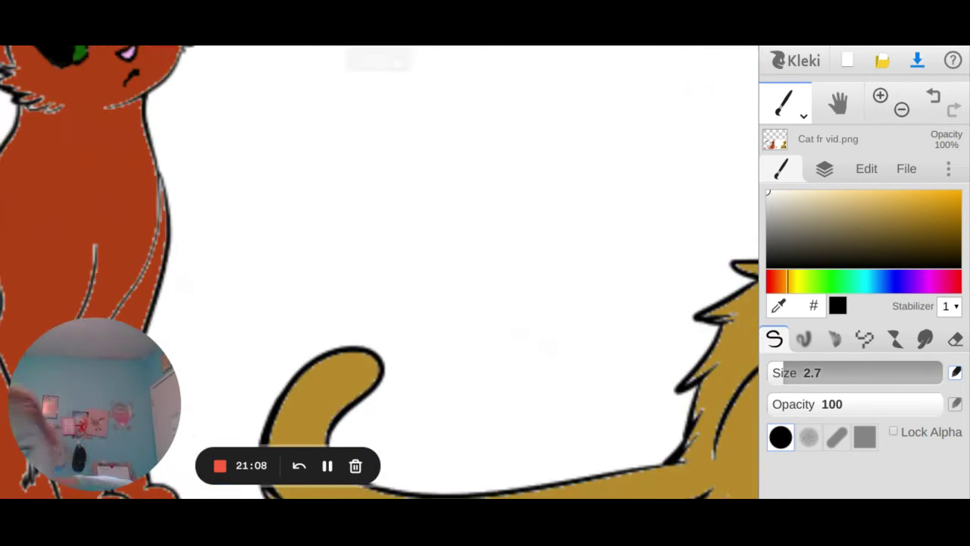
pyautogui.scroll(-5, 380, 272)
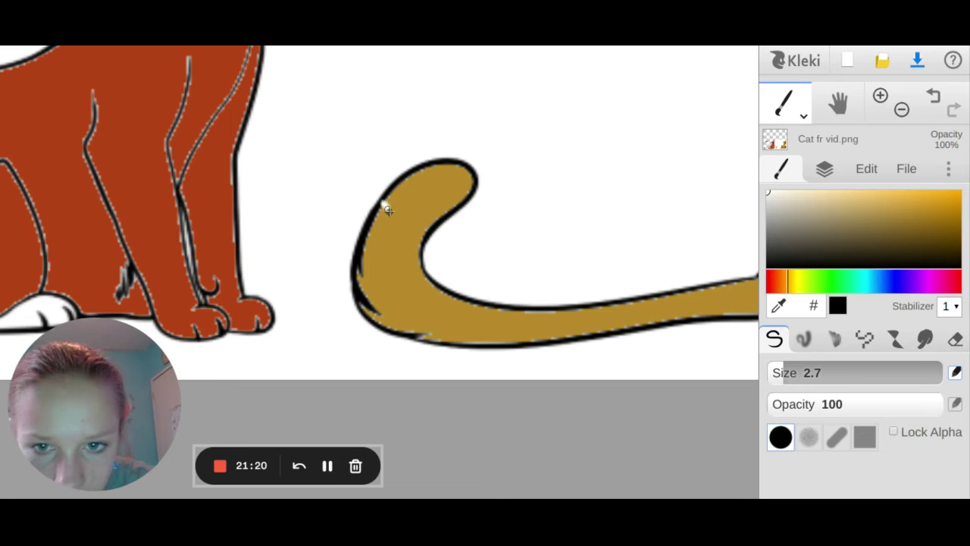
pyautogui.moveTo(387, 211); pyautogui.dragTo(427, 231)
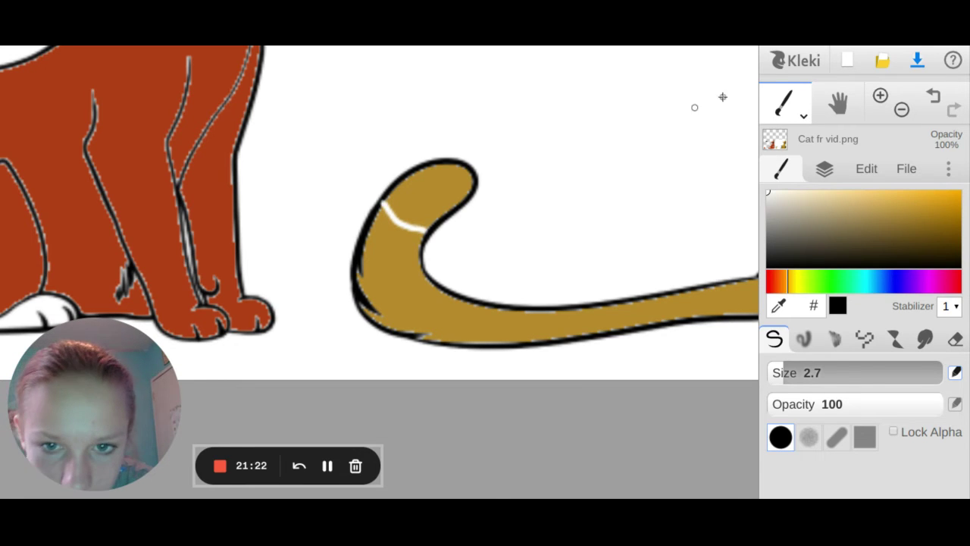
# - Fill the golden cat's tail tip with white and brush over the leftover golden specks along its lower edge
pyautogui.click(802, 112)
pyautogui.click(786, 144)
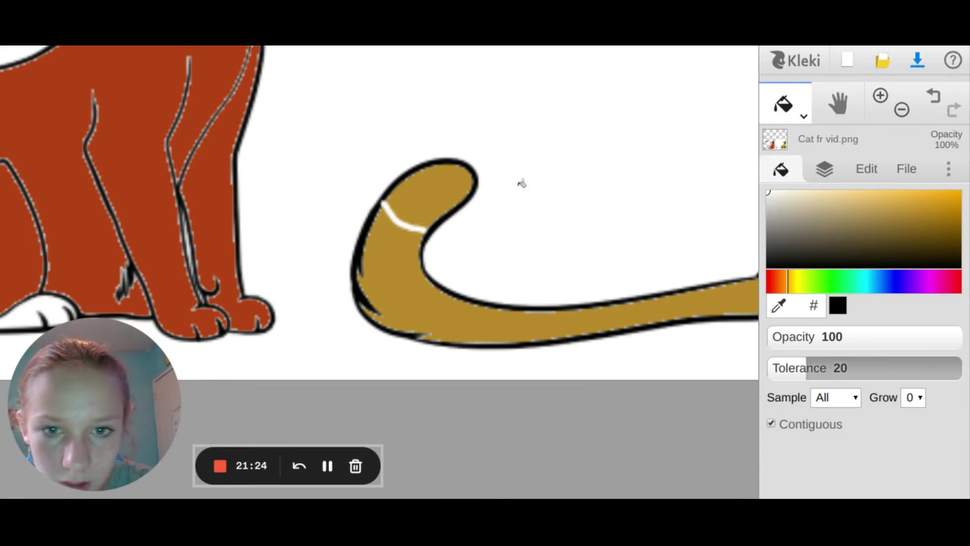
pyautogui.click(453, 188)
pyautogui.click(780, 111)
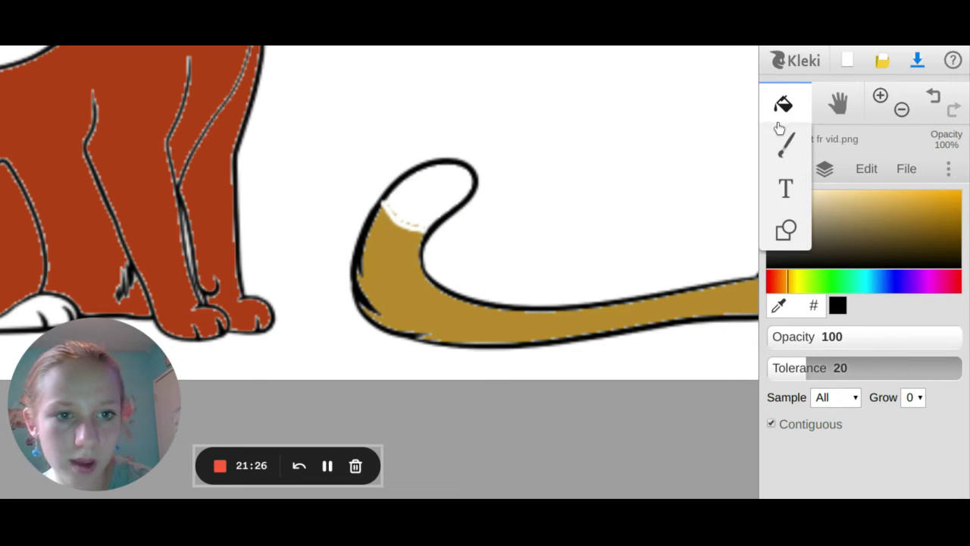
pyautogui.click(786, 144)
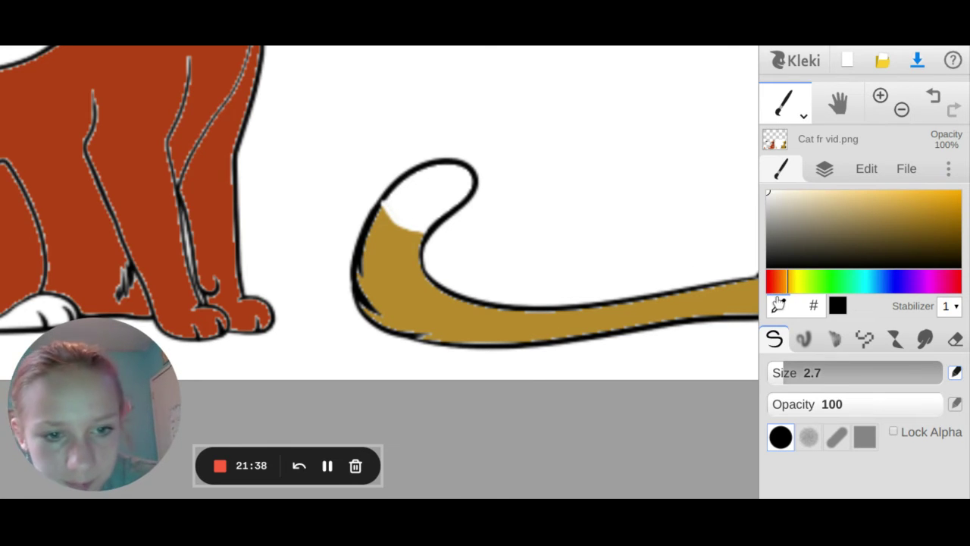
# - Sample the golden fur colour, lighten it, and paint two stripes across the tail, one of them along the white tip's edge
pyautogui.keyDown('alt'); pyautogui.click(729, 299); pyautogui.keyUp('alt')
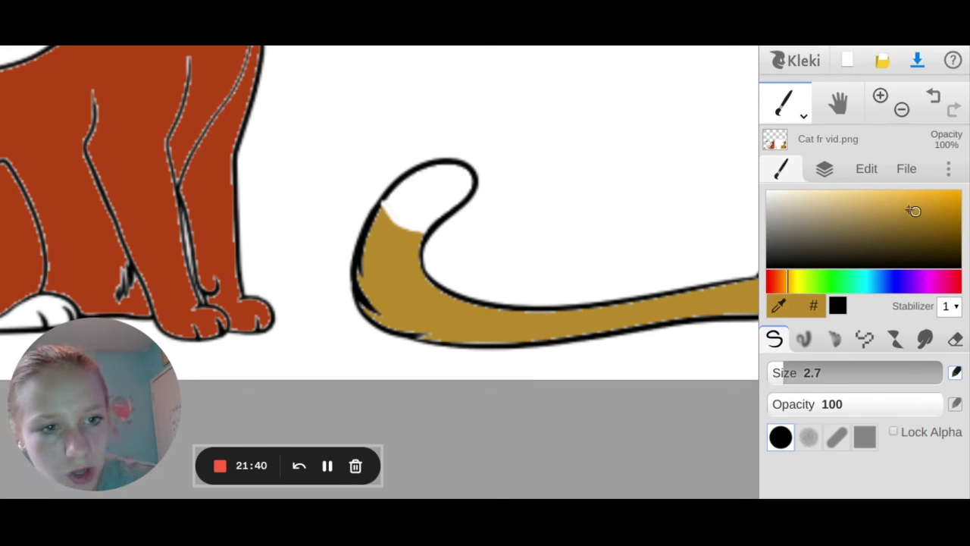
pyautogui.moveTo(913, 210); pyautogui.dragTo(899, 202)
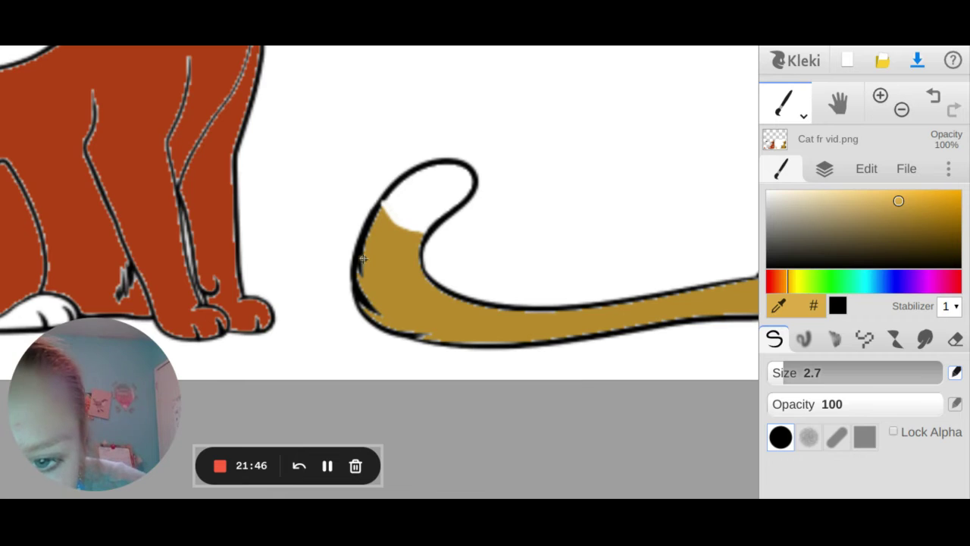
pyautogui.moveTo(363, 259); pyautogui.dragTo(423, 265)
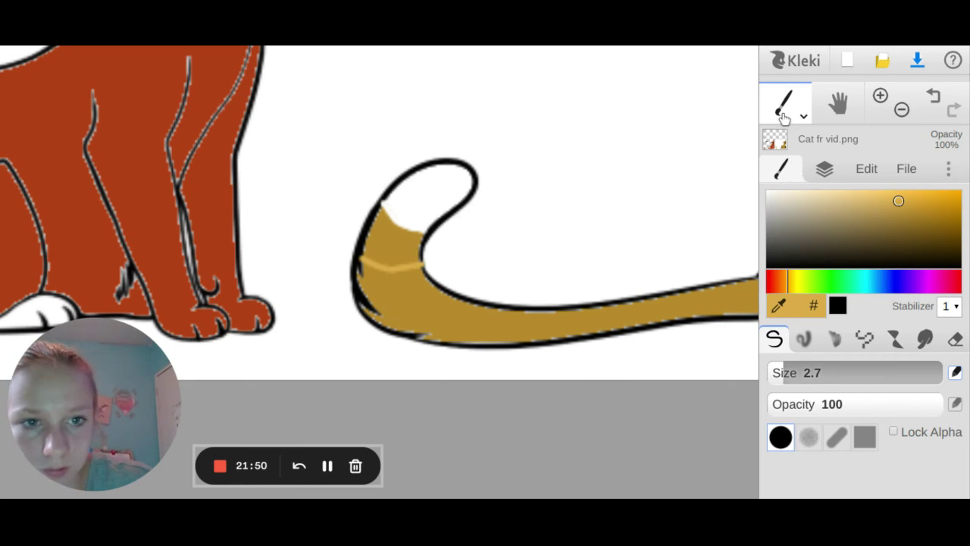
pyautogui.moveTo(381, 208); pyautogui.dragTo(424, 240)
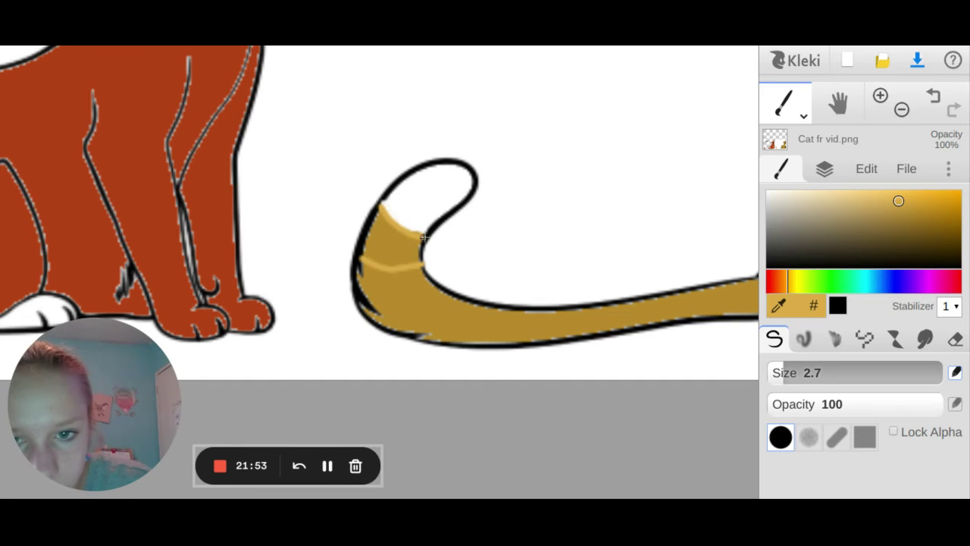
# - Try to fill the tail section between the two stripes with the lighter gold, and undo the fill
pyautogui.click(785, 114)
pyautogui.click(787, 142)
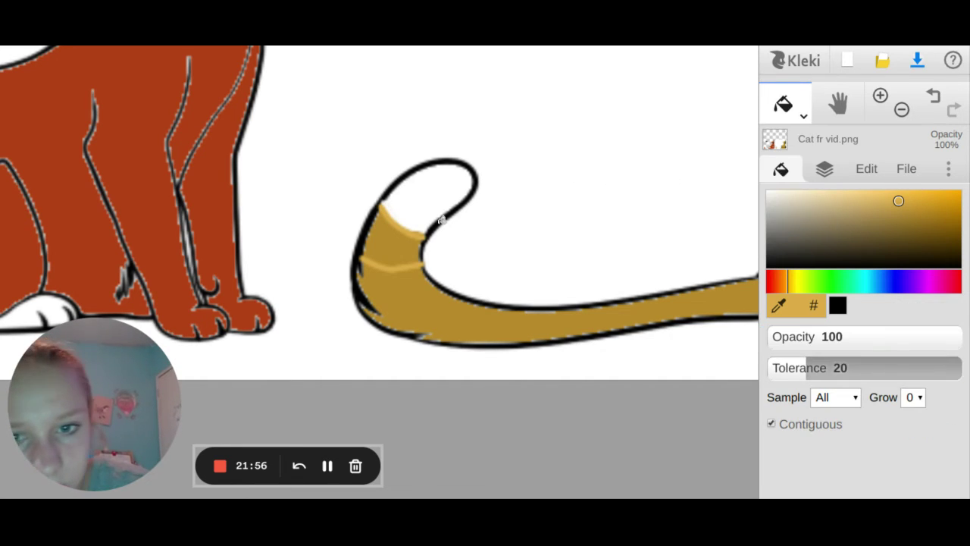
pyautogui.click(395, 238)
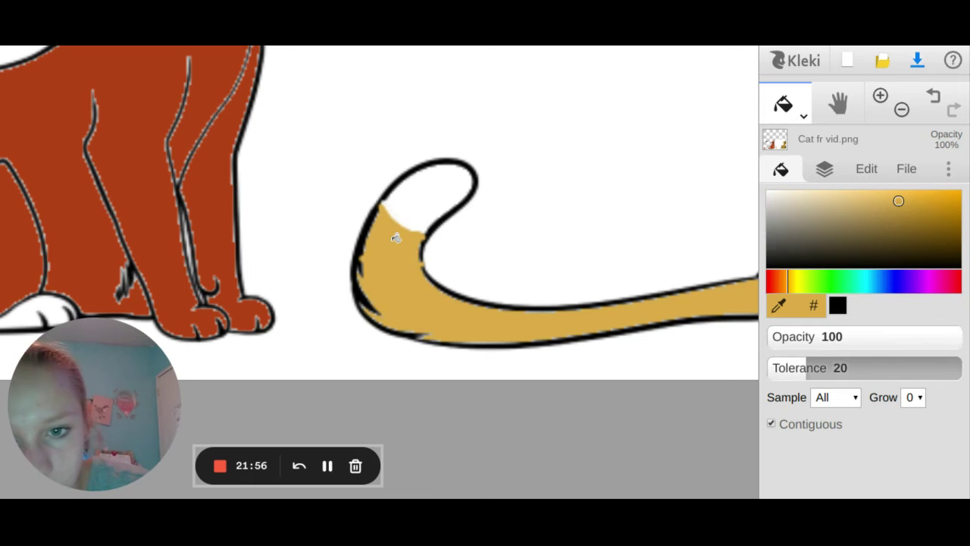
pyautogui.click(940, 103)
# - Paint another lighter golden stripe diagonally across the lower bend of the golden cat's tail
pyautogui.click(799, 113)
pyautogui.click(795, 141)
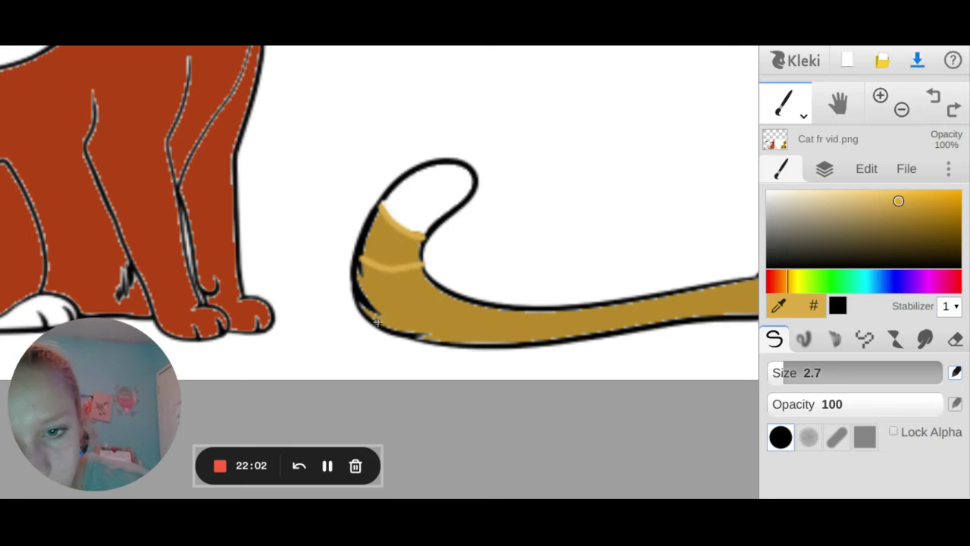
pyautogui.moveTo(391, 325); pyautogui.dragTo(449, 289)
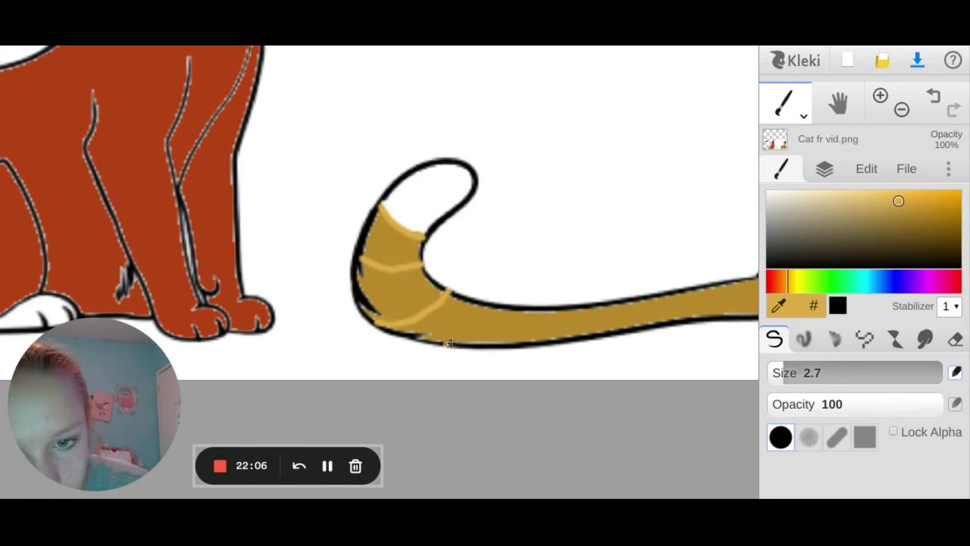
# - Paint evenly spaced lighter golden stripes across the rest of the golden cat's tail, from the lower bend to the body
pyautogui.moveTo(448, 343)
pyautogui.mouseDown()
pyautogui.moveTo(482, 306)
pyautogui.moveTo(542, 308)
pyautogui.mouseUp()
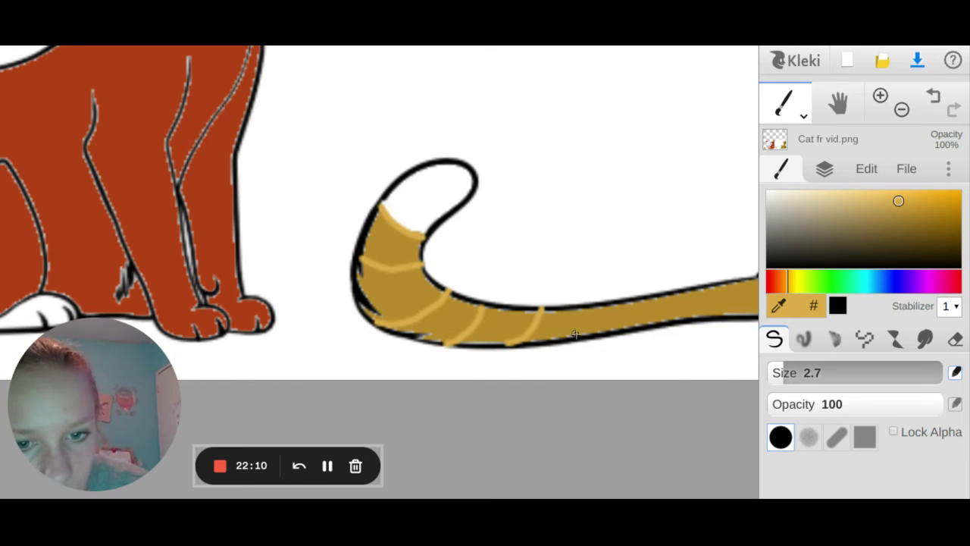
pyautogui.moveTo(576, 336); pyautogui.dragTo(591, 306)
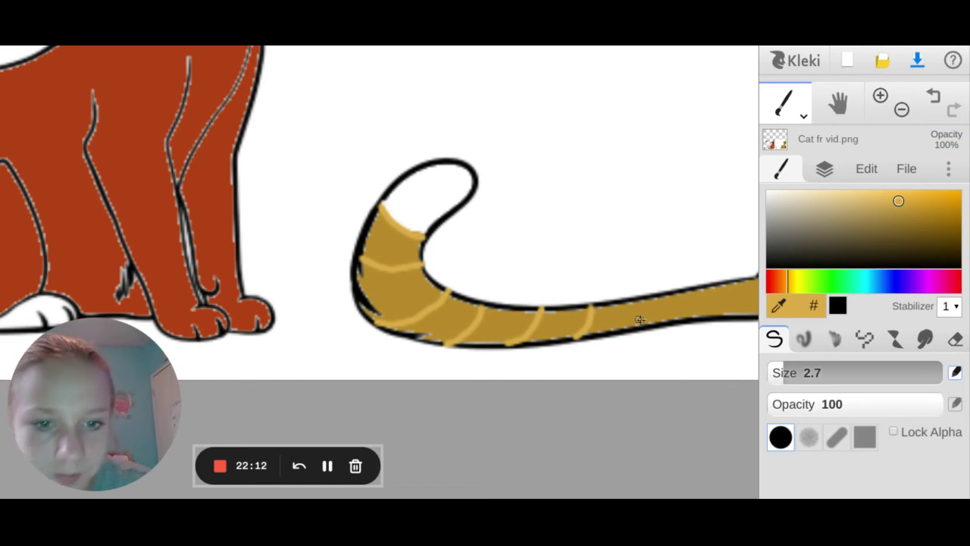
pyautogui.moveTo(644, 324); pyautogui.dragTo(652, 301)
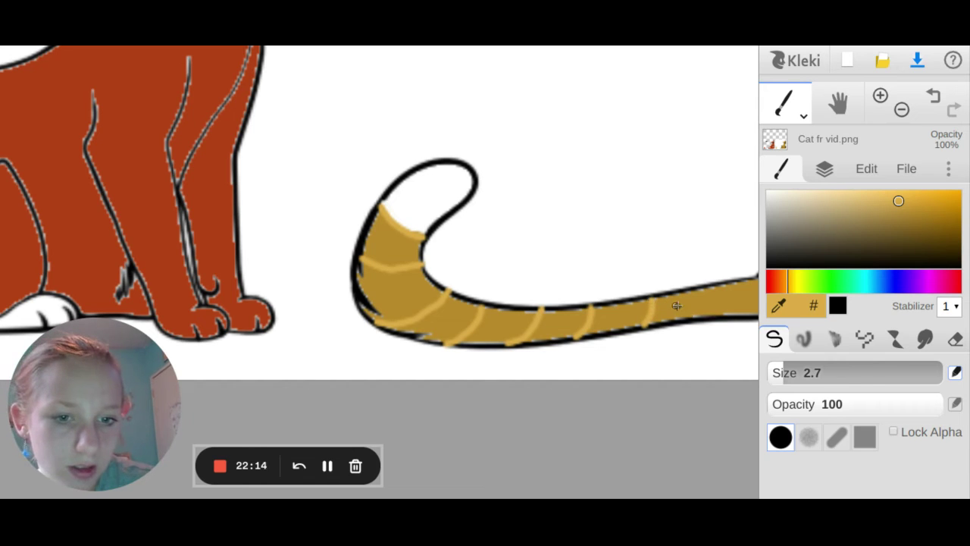
pyautogui.hscroll(5, 716, 290)
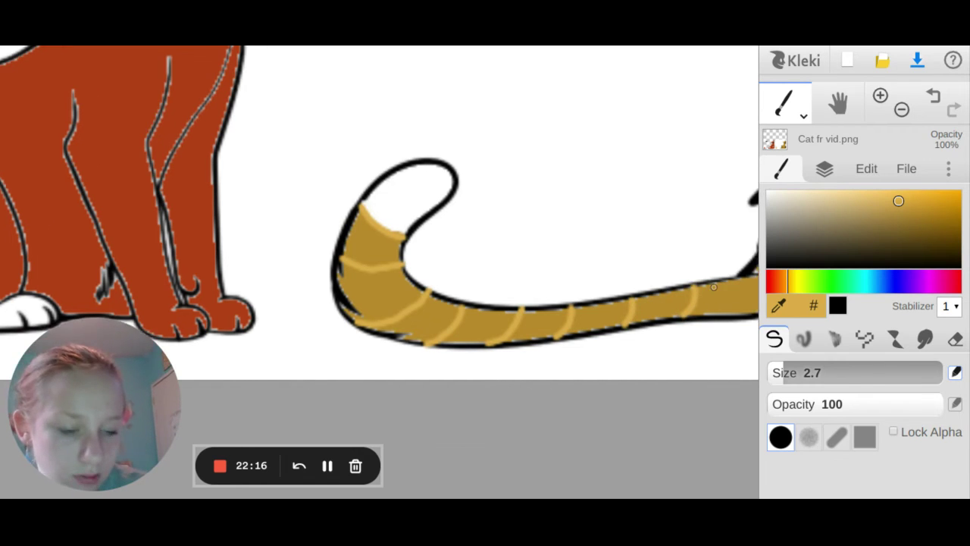
pyautogui.hscroll(10, 713, 287)
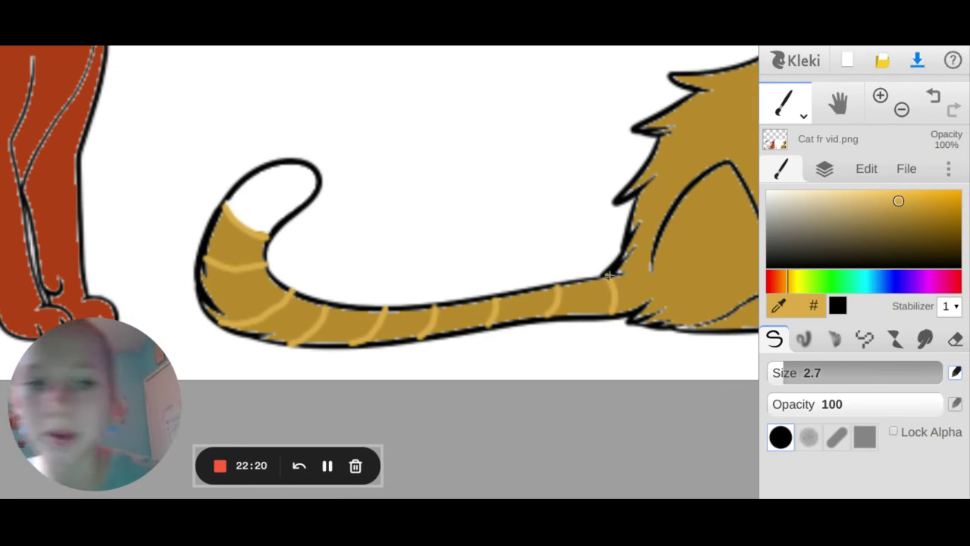
# - Try to fill the tail section next to the body with the lighter gold, and undo the fill
pyautogui.moveTo(797, 114)
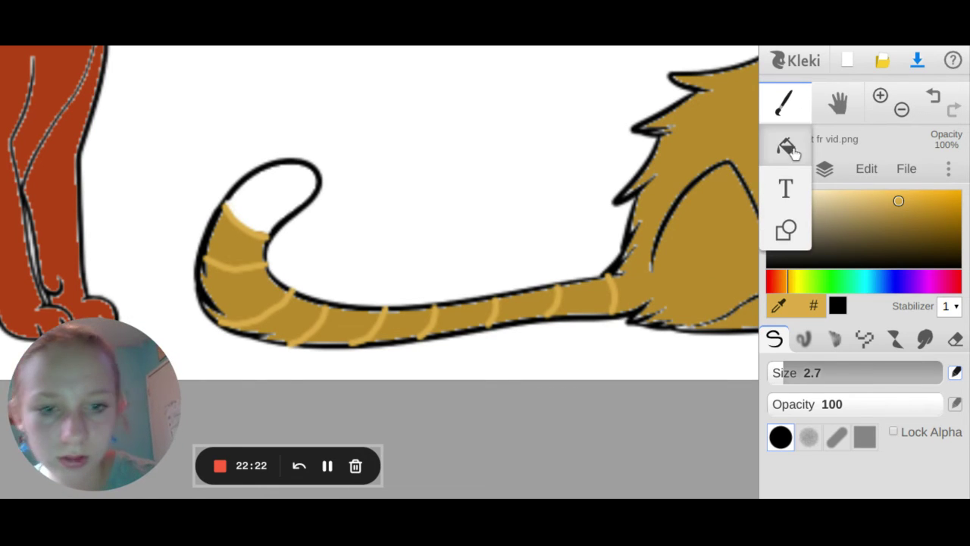
pyautogui.click(795, 146)
pyautogui.click(591, 291)
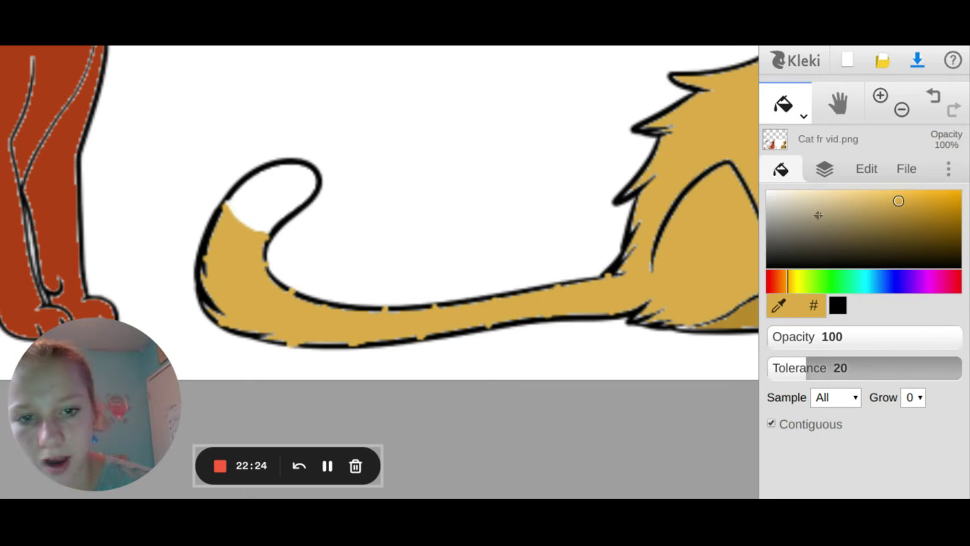
pyautogui.click(933, 100)
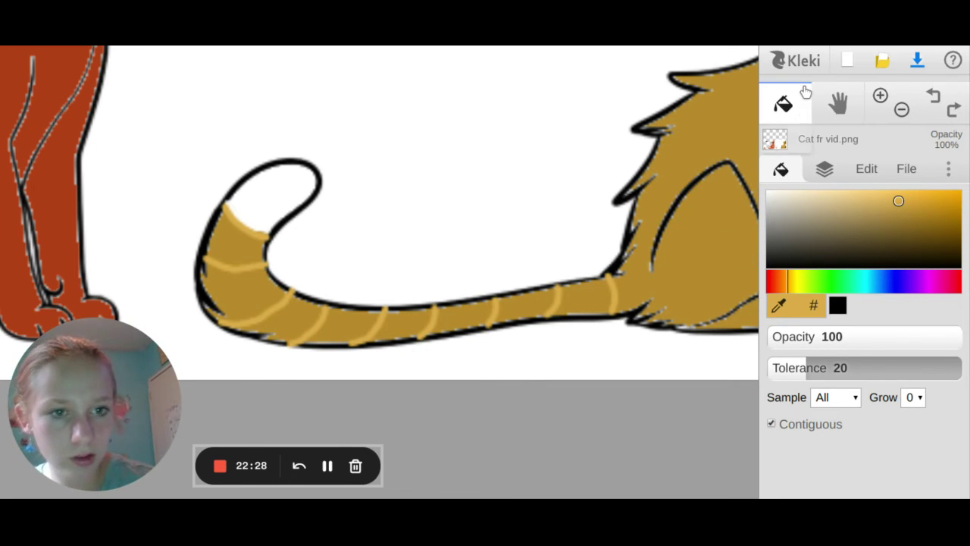
# - Brush the lighter gold over the whole tail section between the white tip and the next stripe, covering the leftover darker specks
pyautogui.moveTo(799, 112)
pyautogui.click(790, 142)
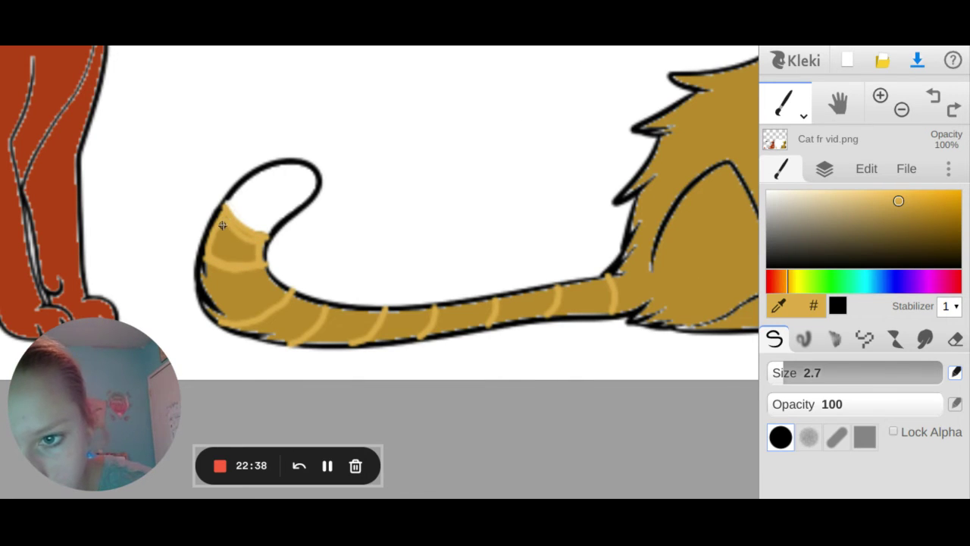
pyautogui.moveTo(216, 244)
pyautogui.mouseDown()
pyautogui.moveTo(218, 263)
pyautogui.moveTo(250, 262)
pyautogui.moveTo(252, 243)
pyautogui.mouseUp()
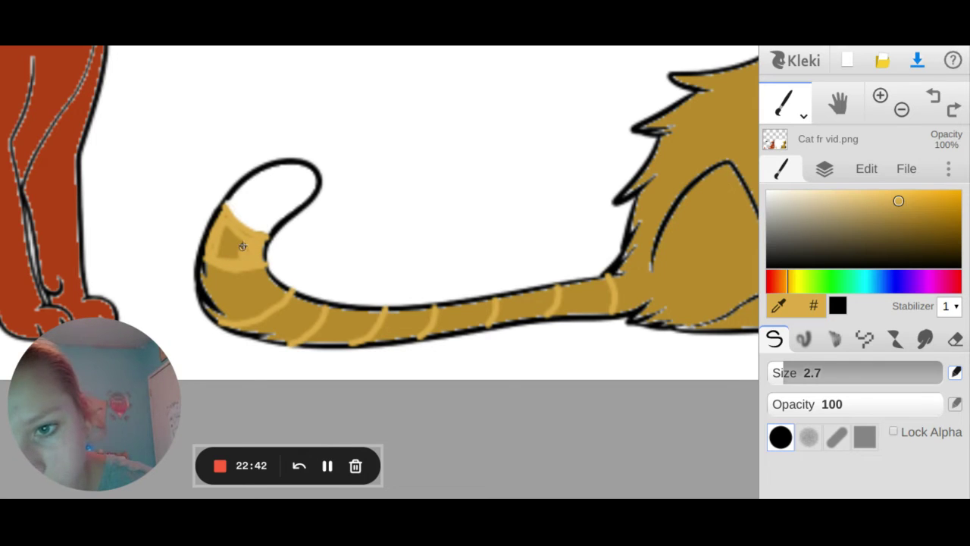
pyautogui.moveTo(241, 241)
pyautogui.mouseDown()
pyautogui.moveTo(223, 241)
pyautogui.moveTo(219, 258)
pyautogui.mouseUp()
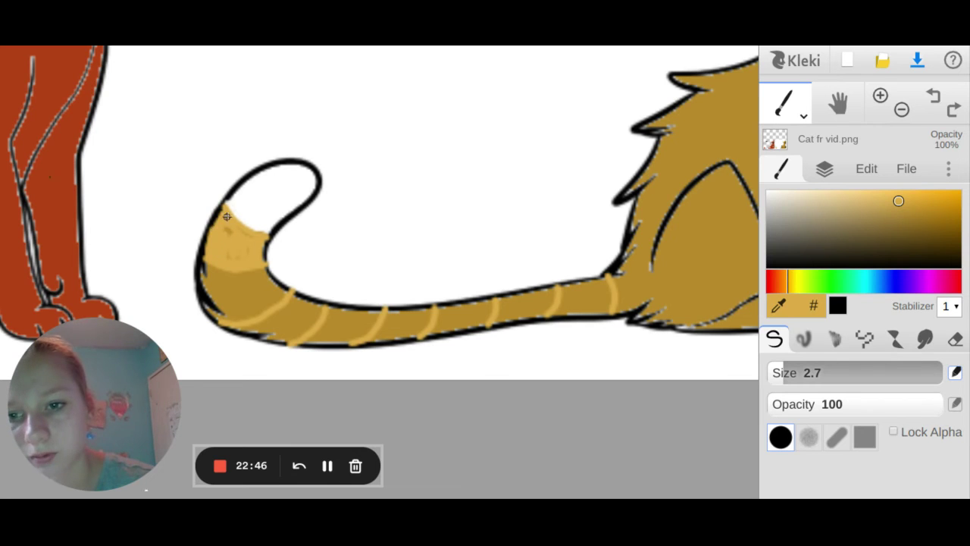
pyautogui.moveTo(238, 227)
pyautogui.mouseDown()
pyautogui.moveTo(225, 219)
pyautogui.moveTo(222, 235)
pyautogui.moveTo(223, 225)
pyautogui.moveTo(246, 256)
pyautogui.mouseUp()
pyautogui.click(258, 243)
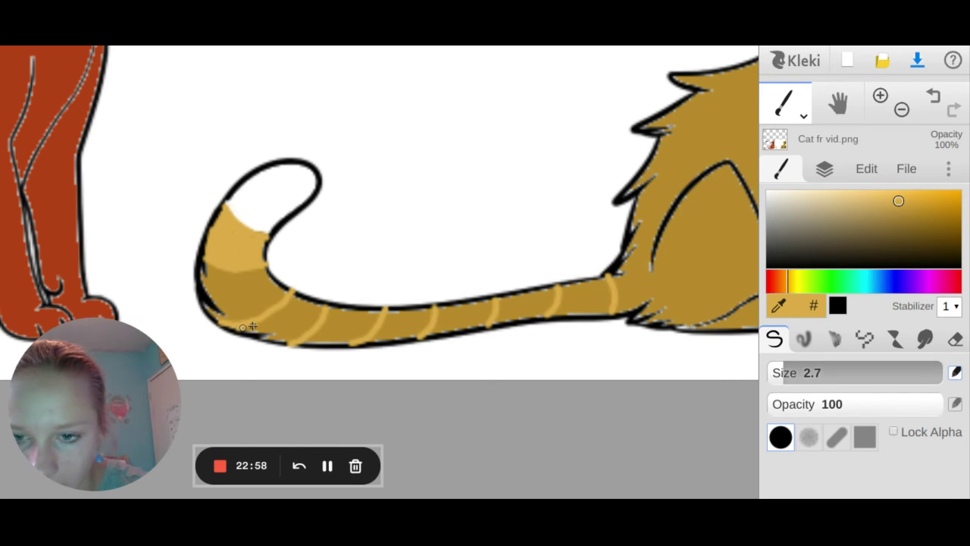
# - Brush lighter gold into three alternating bands from the tail's lower bend towards the body, undoing the stray stroke above the tail
pyautogui.moveTo(256, 324); pyautogui.dragTo(296, 297)
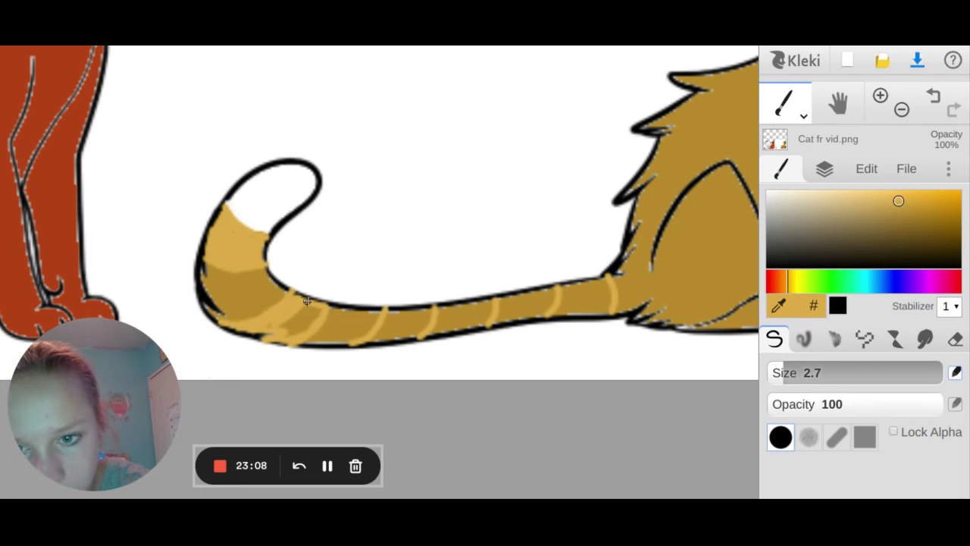
pyautogui.moveTo(285, 325)
pyautogui.mouseDown()
pyautogui.moveTo(308, 311)
pyautogui.moveTo(314, 320)
pyautogui.moveTo(289, 335)
pyautogui.mouseUp()
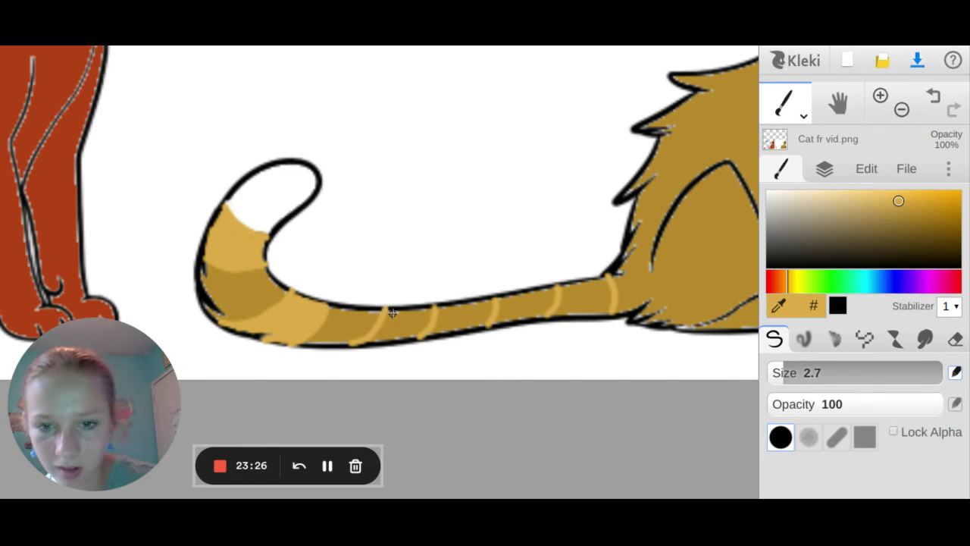
pyautogui.moveTo(390, 310)
pyautogui.mouseDown()
pyautogui.moveTo(372, 251)
pyautogui.moveTo(385, 257)
pyautogui.mouseUp()
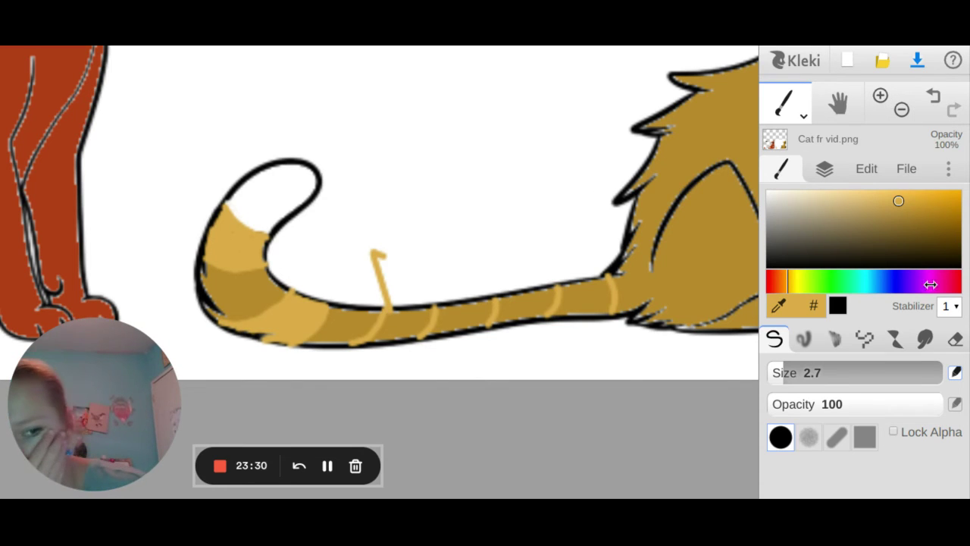
pyautogui.click(936, 94)
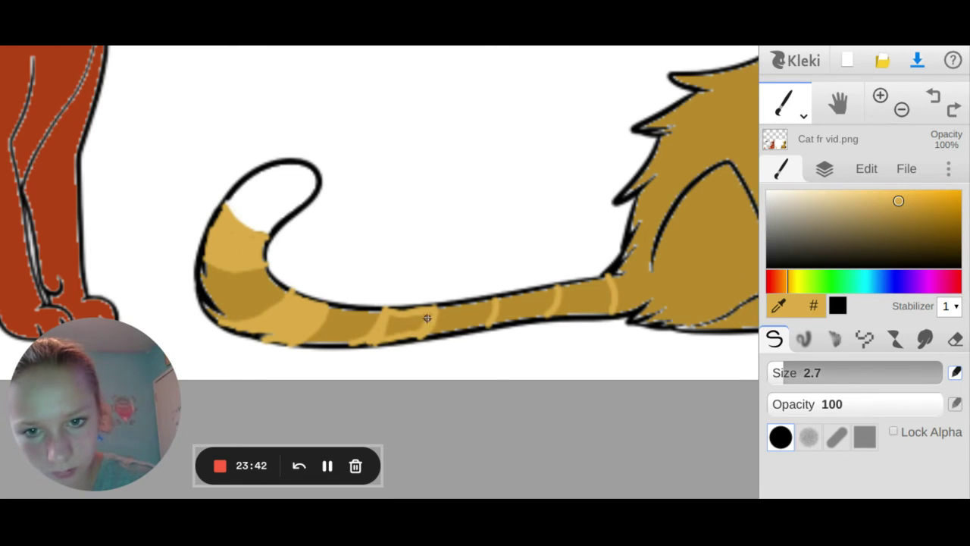
pyautogui.click(383, 330)
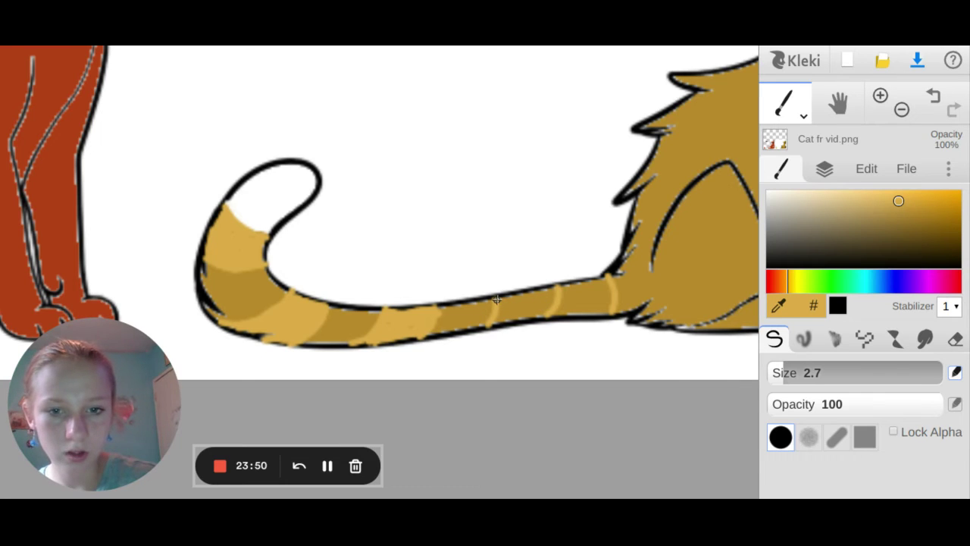
pyautogui.moveTo(497, 300)
pyautogui.mouseDown()
pyautogui.moveTo(542, 290)
pyautogui.moveTo(550, 308)
pyautogui.mouseUp()
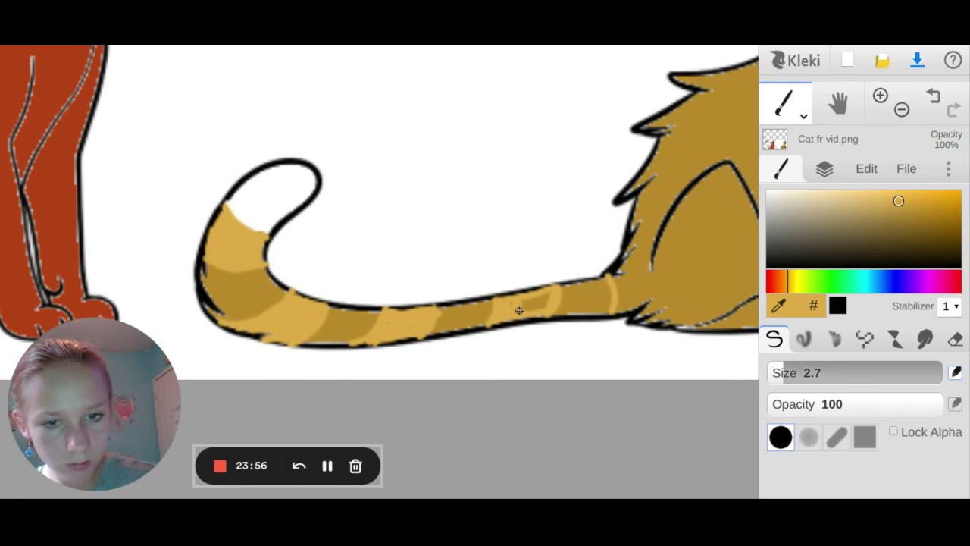
pyautogui.moveTo(509, 312); pyautogui.dragTo(542, 294)
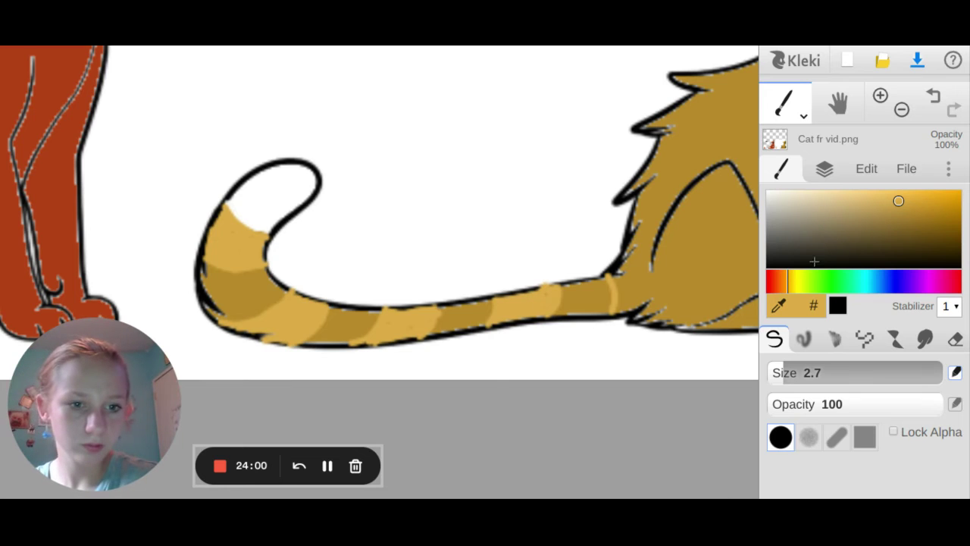
# - Paint over the stripe nearest the body with the sampled fur gold, and retrace the tail's upper outline near it in black at brush size 1
pyautogui.click(776, 310)
pyautogui.click(670, 285)
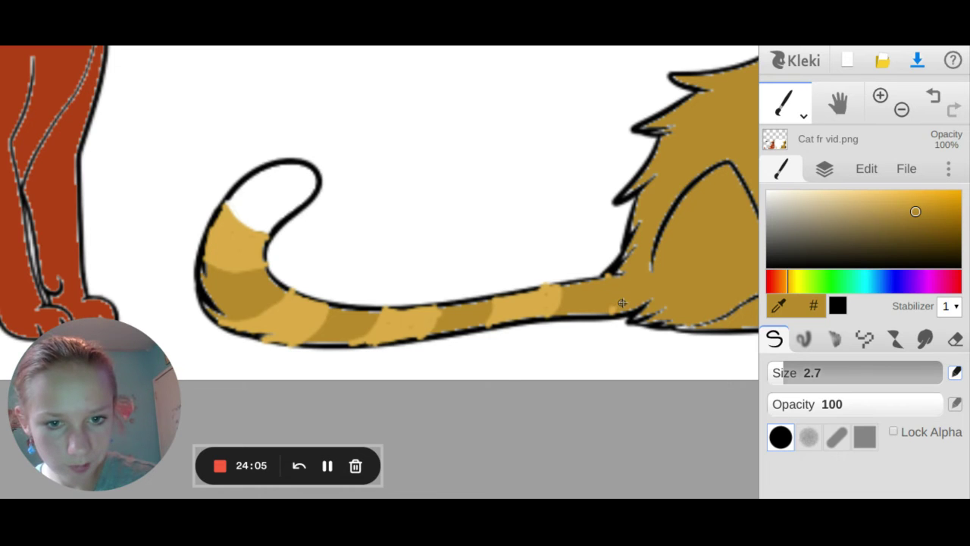
pyautogui.moveTo(844, 364)
pyautogui.mouseDown()
pyautogui.moveTo(379, 271)
pyautogui.moveTo(647, 368)
pyautogui.mouseUp()
pyautogui.click(846, 248)
pyautogui.moveTo(846, 248); pyautogui.dragTo(849, 268)
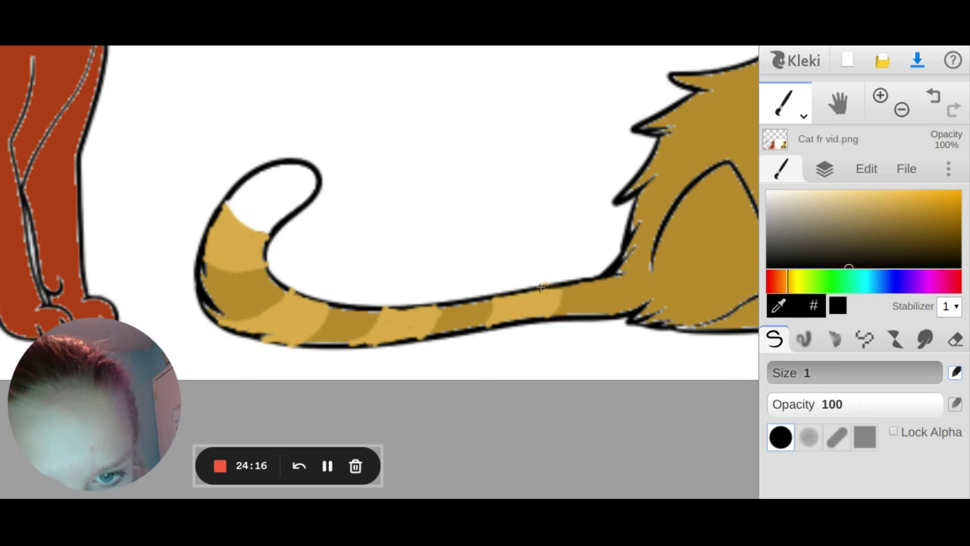
pyautogui.moveTo(536, 287); pyautogui.dragTo(596, 274)
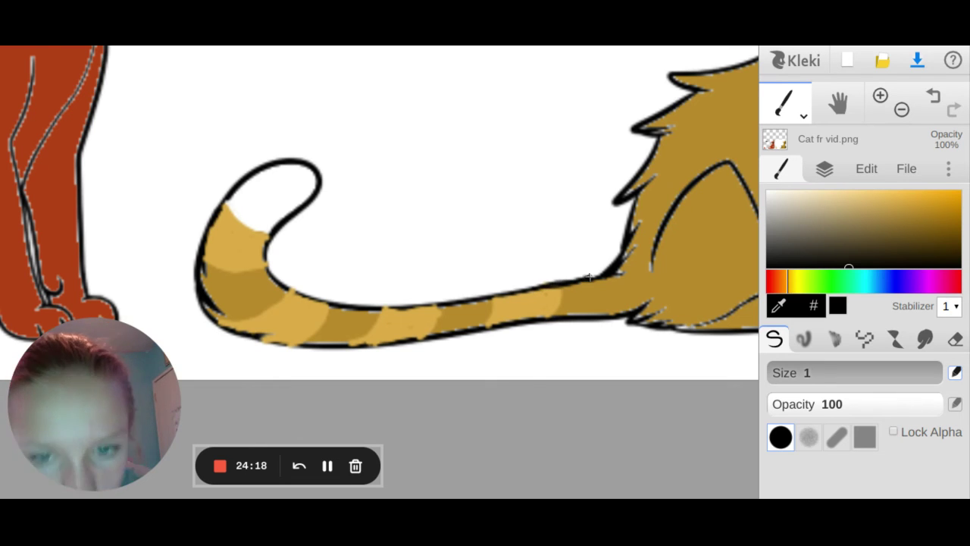
# - Retrace the tail's upper outline in black where the middle light band covers it
pyautogui.click(880, 99)
pyautogui.click(880, 98)
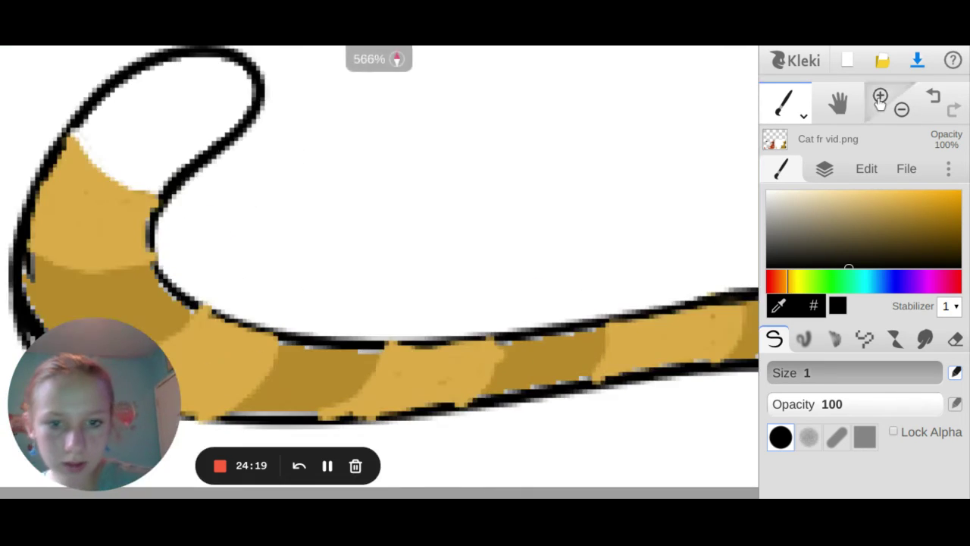
pyautogui.click(880, 99)
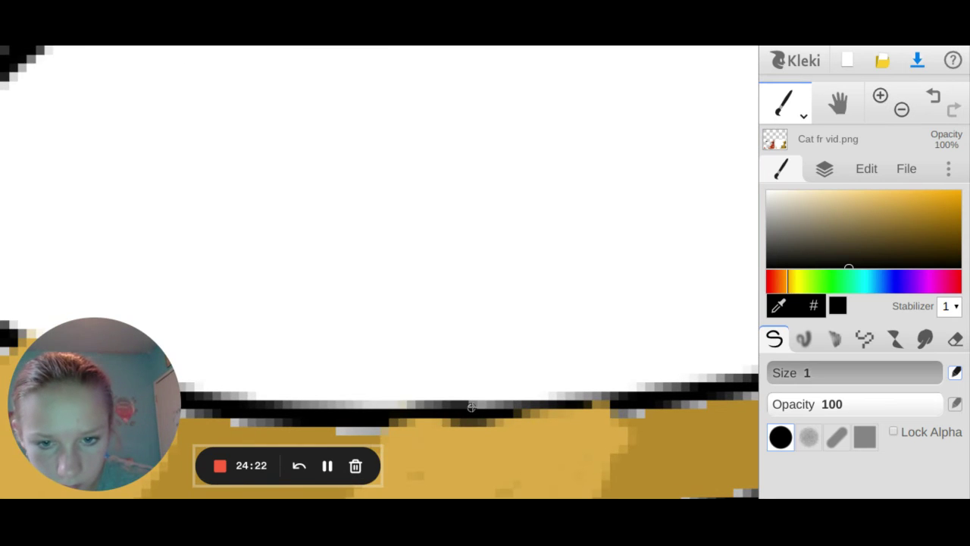
pyautogui.moveTo(472, 407)
pyautogui.mouseDown()
pyautogui.moveTo(516, 412)
pyautogui.moveTo(635, 393)
pyautogui.mouseUp()
pyautogui.scroll(-2, 635, 392)
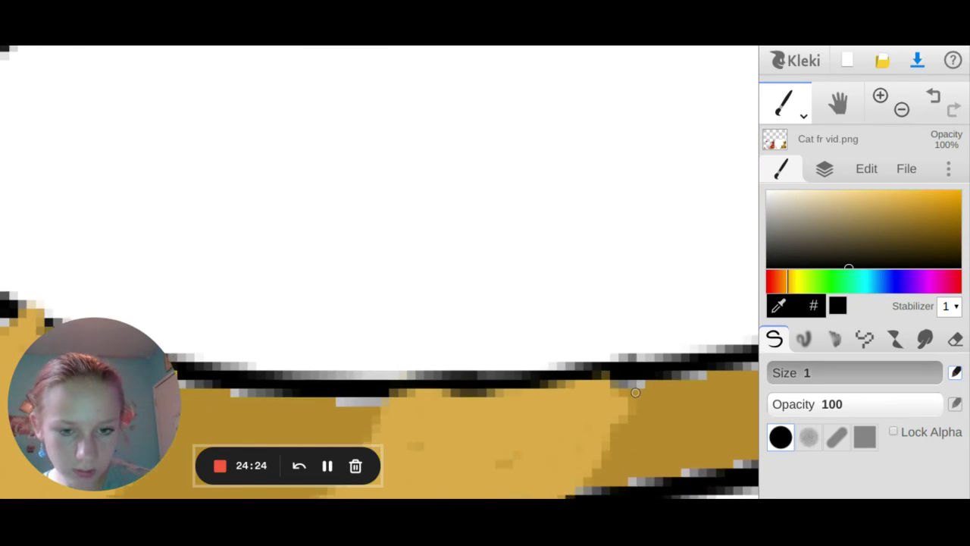
# - Retrace the tail's lower outline in black beneath the middle light band and the light band nearest the body
pyautogui.scroll(-10, 635, 392)
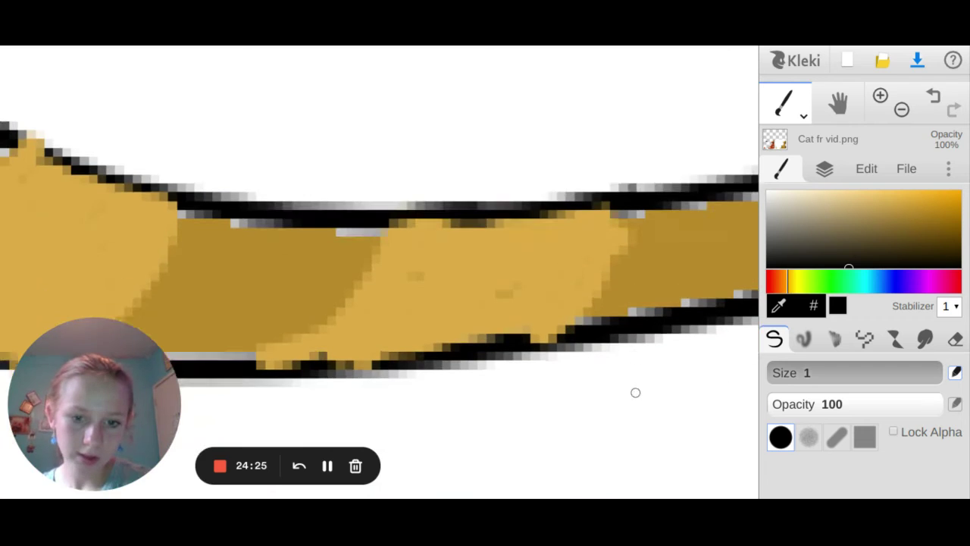
pyautogui.moveTo(447, 330)
pyautogui.mouseDown()
pyautogui.moveTo(343, 351)
pyautogui.moveTo(255, 346)
pyautogui.mouseUp()
pyautogui.hscroll(2, 319, 346)
pyautogui.hscroll(6, 319, 346)
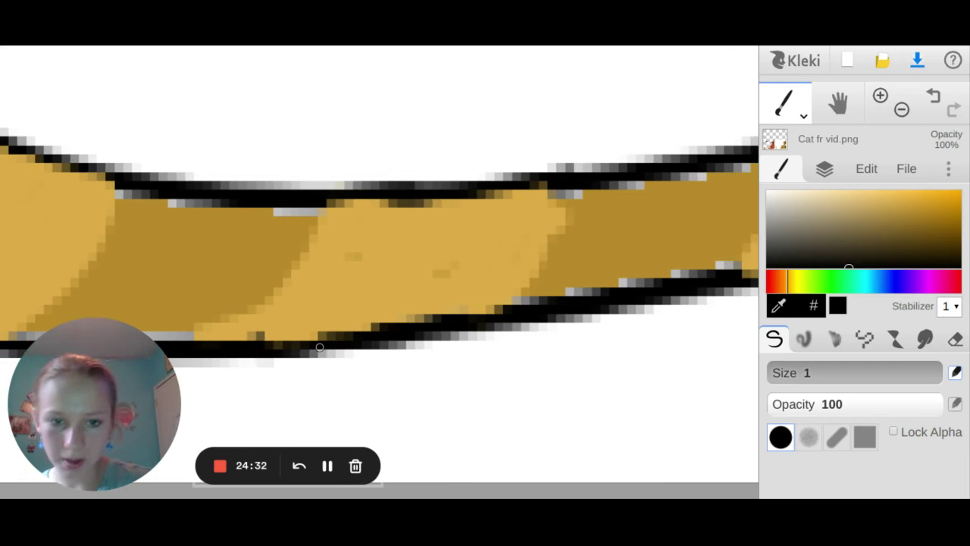
pyautogui.hscroll(7, 493, 275)
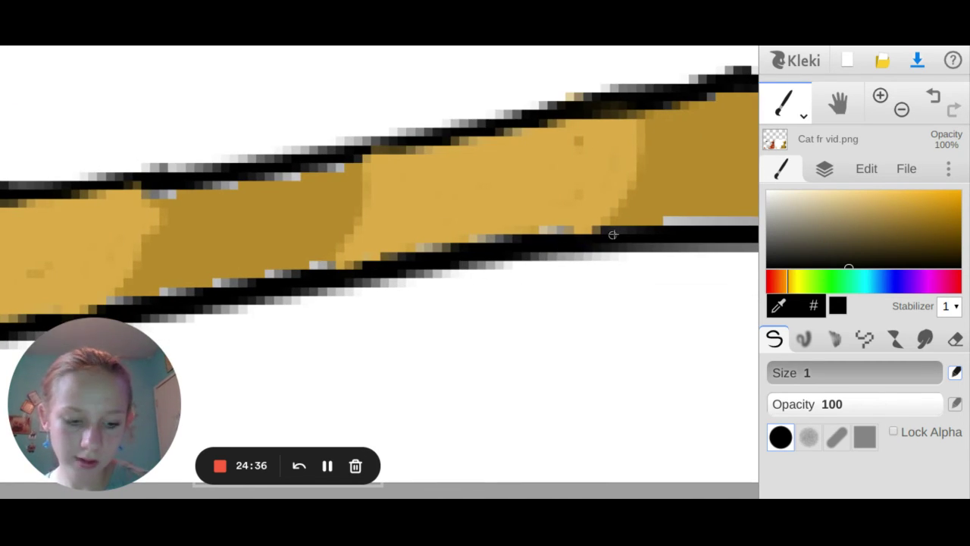
# - Retrace the black outline along the outer and inner edges of the light band at the tail's lower bend
pyautogui.hscroll(-3, 611, 232)
pyautogui.hscroll(-3, 612, 235)
pyautogui.hscroll(-10, 613, 233)
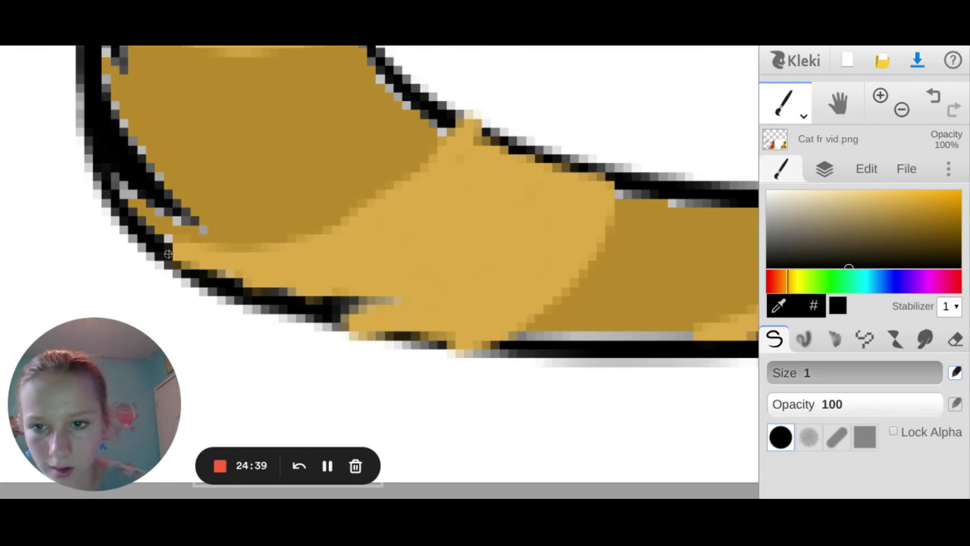
pyautogui.moveTo(168, 254)
pyautogui.mouseDown()
pyautogui.moveTo(213, 282)
pyautogui.moveTo(331, 307)
pyautogui.moveTo(378, 343)
pyautogui.moveTo(505, 348)
pyautogui.mouseUp()
pyautogui.scroll(5, 506, 350)
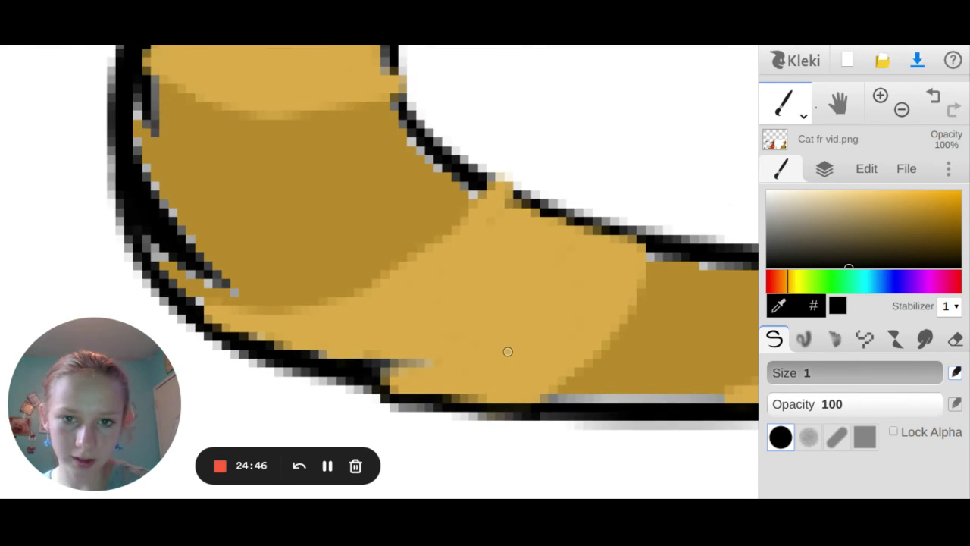
pyautogui.scroll(6, 508, 351)
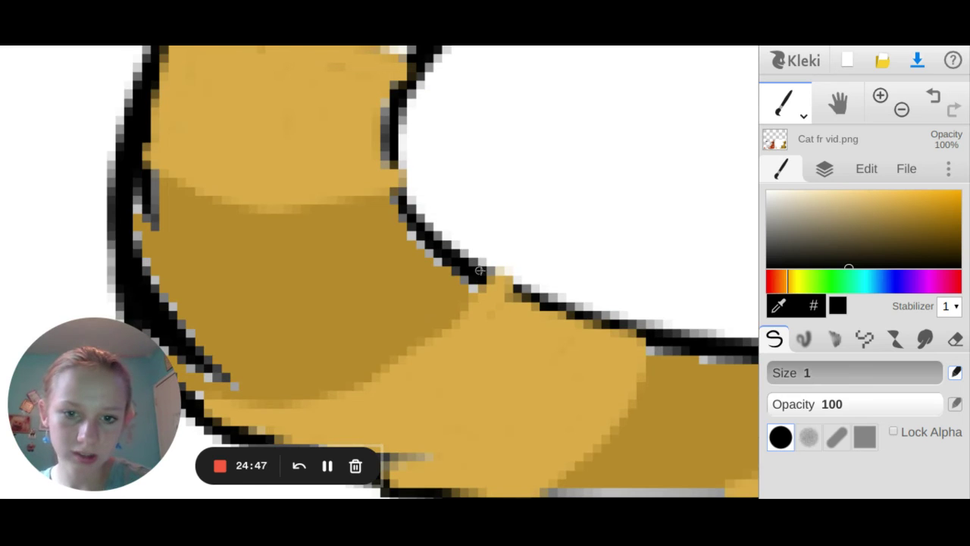
pyautogui.moveTo(480, 271)
pyautogui.mouseDown()
pyautogui.moveTo(669, 341)
pyautogui.moveTo(535, 304)
pyautogui.moveTo(478, 276)
pyautogui.mouseUp()
# - Retrace the black outline on both sides of the light band just below the white tail tip
pyautogui.scroll(2, 477, 275)
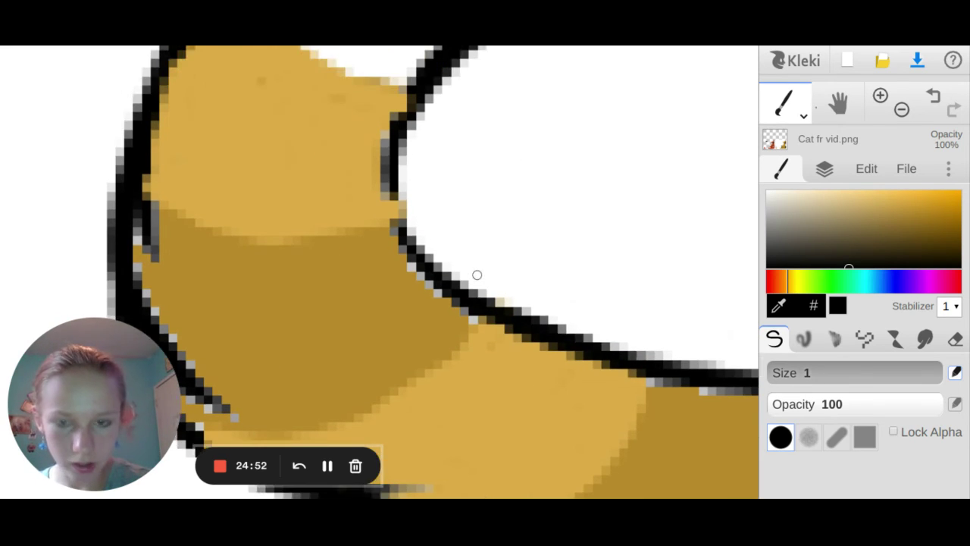
pyautogui.scroll(5, 476, 276)
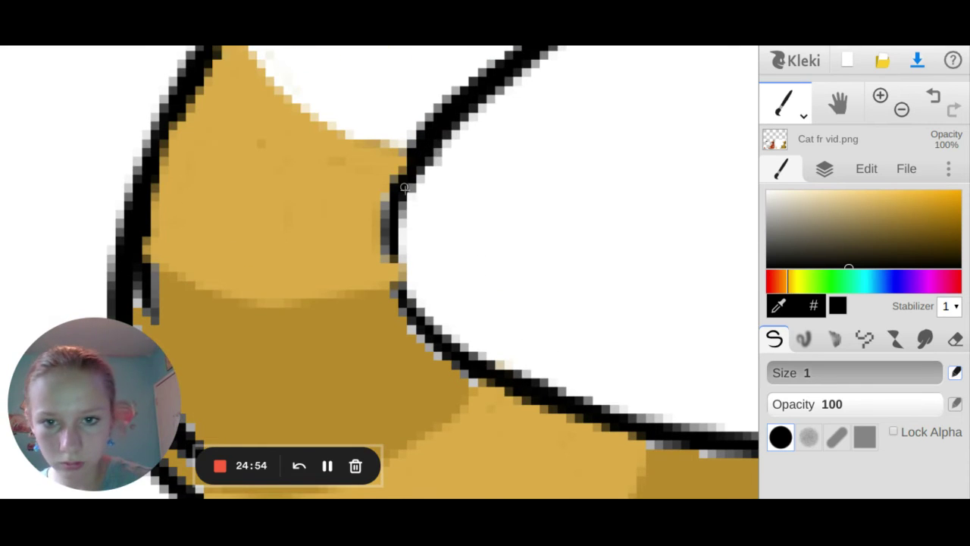
pyautogui.moveTo(404, 187)
pyautogui.mouseDown()
pyautogui.moveTo(419, 154)
pyautogui.moveTo(409, 299)
pyautogui.moveTo(389, 255)
pyautogui.moveTo(392, 216)
pyautogui.moveTo(395, 309)
pyautogui.mouseUp()
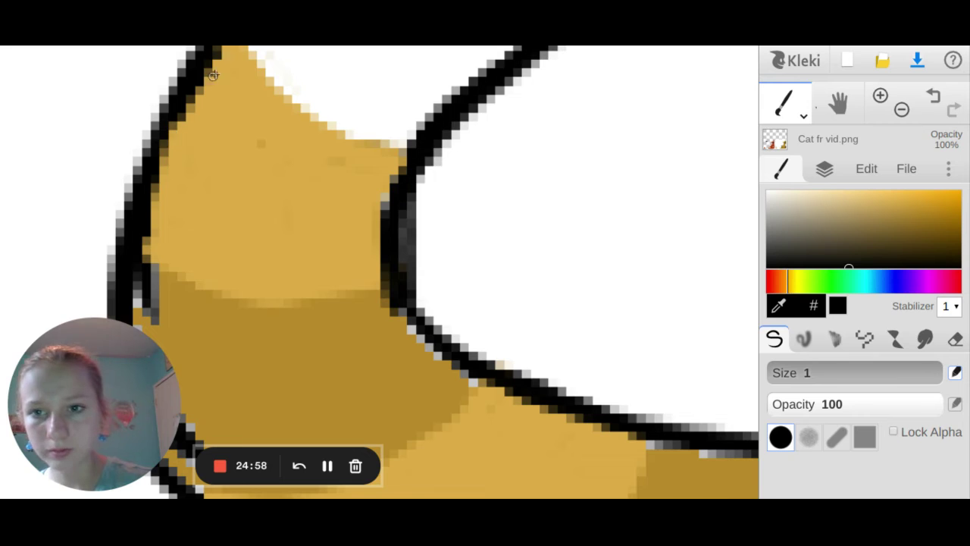
pyautogui.moveTo(153, 214); pyautogui.dragTo(151, 233)
pyautogui.scroll(3, 151, 233)
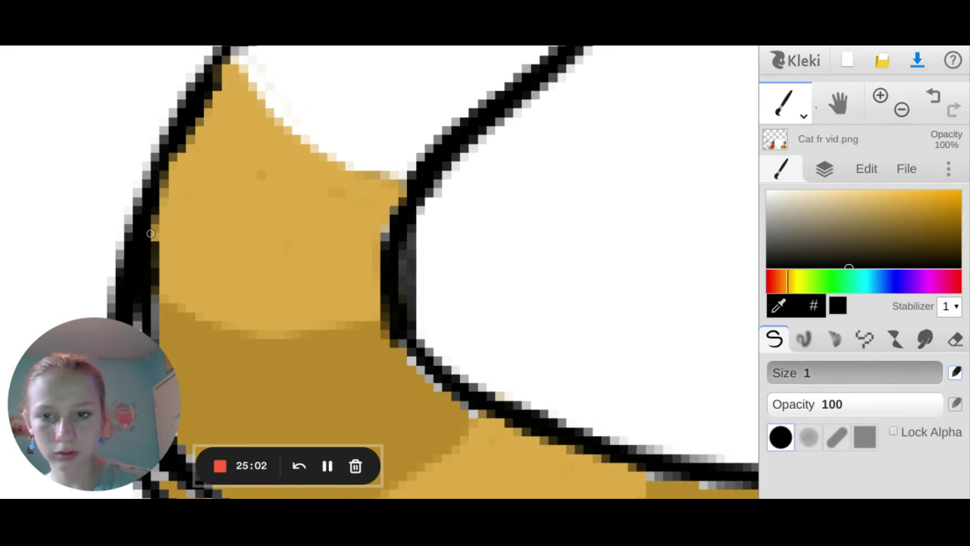
# - Thicken the black outline along the inner edge of the golden cat's tail just below the white tip
pyautogui.scroll(10, 151, 233)
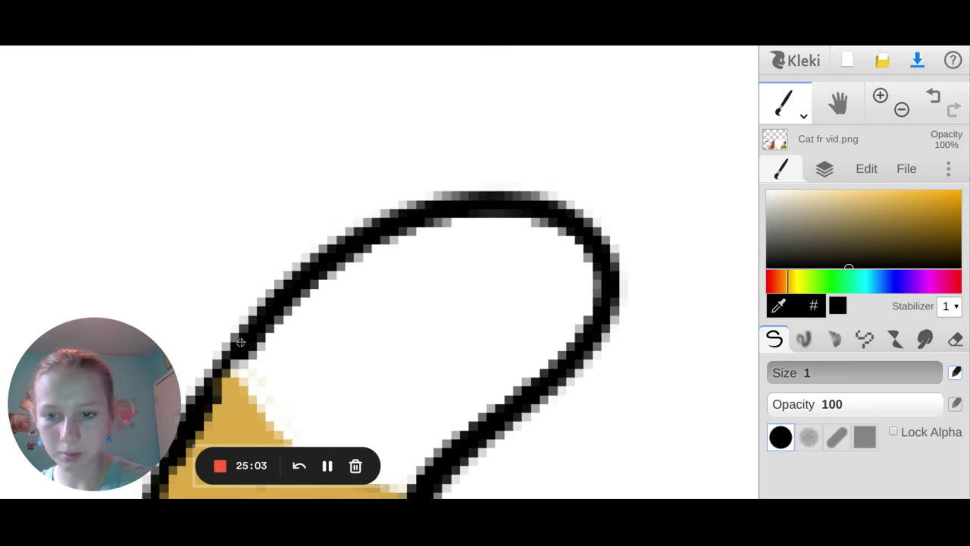
pyautogui.scroll(-3, 212, 401)
pyautogui.scroll(3, 212, 401)
pyautogui.scroll(-6, 211, 400)
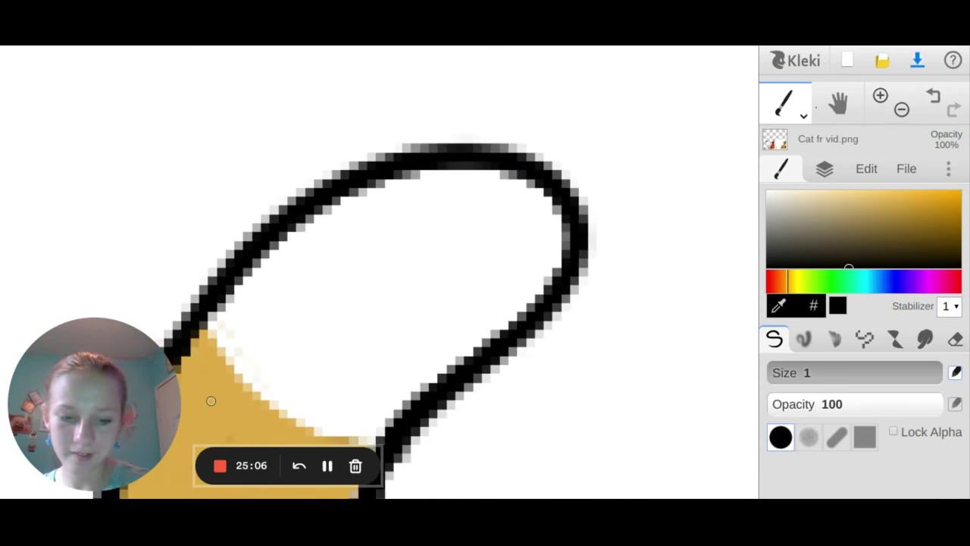
pyautogui.scroll(-5, 210, 401)
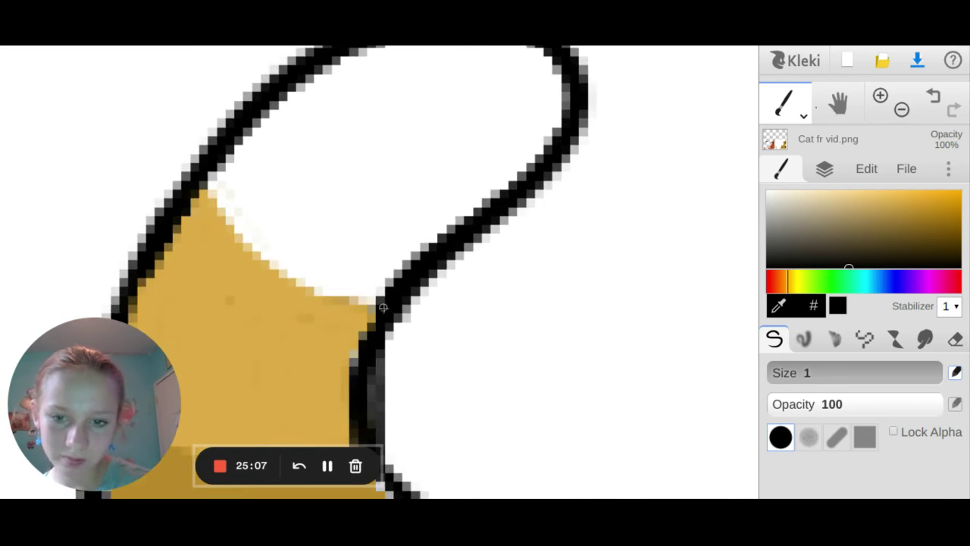
pyautogui.moveTo(383, 307)
pyautogui.mouseDown()
pyautogui.moveTo(365, 391)
pyautogui.moveTo(379, 443)
pyautogui.mouseUp()
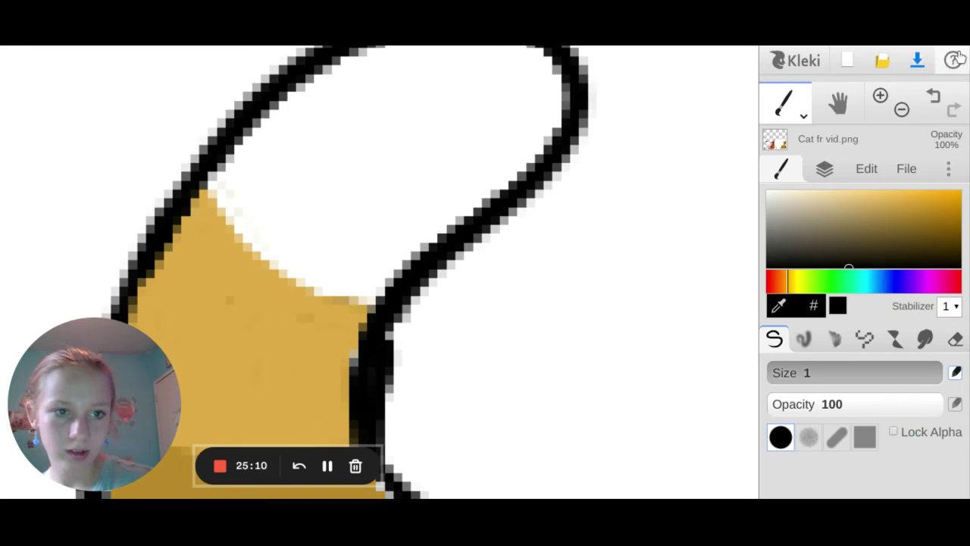
# - Examine the whole drawing with all four cats to check the finished golden tail
pyautogui.click(902, 111)
pyautogui.click(902, 110)
pyautogui.click(902, 110)
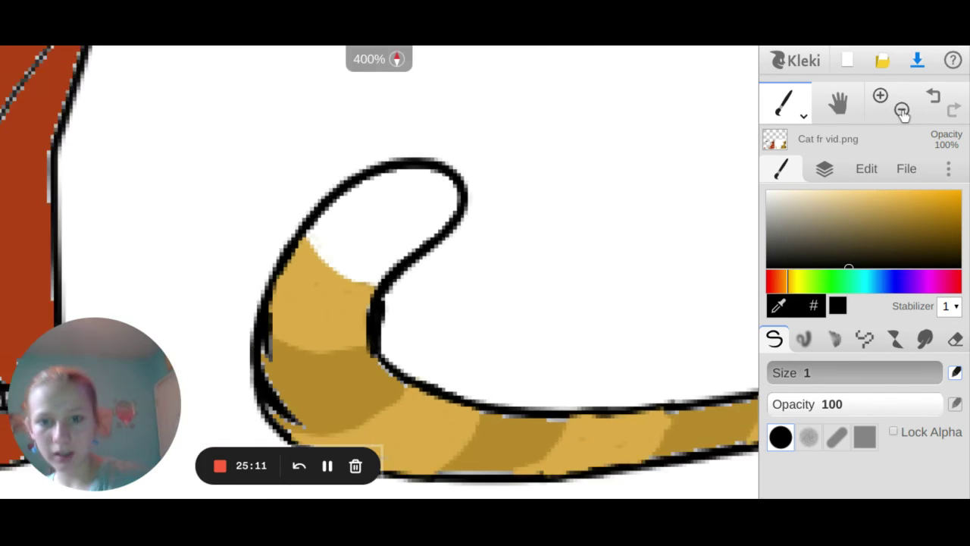
pyautogui.click(902, 111)
pyautogui.click(901, 111)
pyautogui.click(901, 111)
pyautogui.click(902, 110)
pyautogui.click(902, 111)
pyautogui.click(902, 111)
pyautogui.click(902, 110)
pyautogui.click(902, 110)
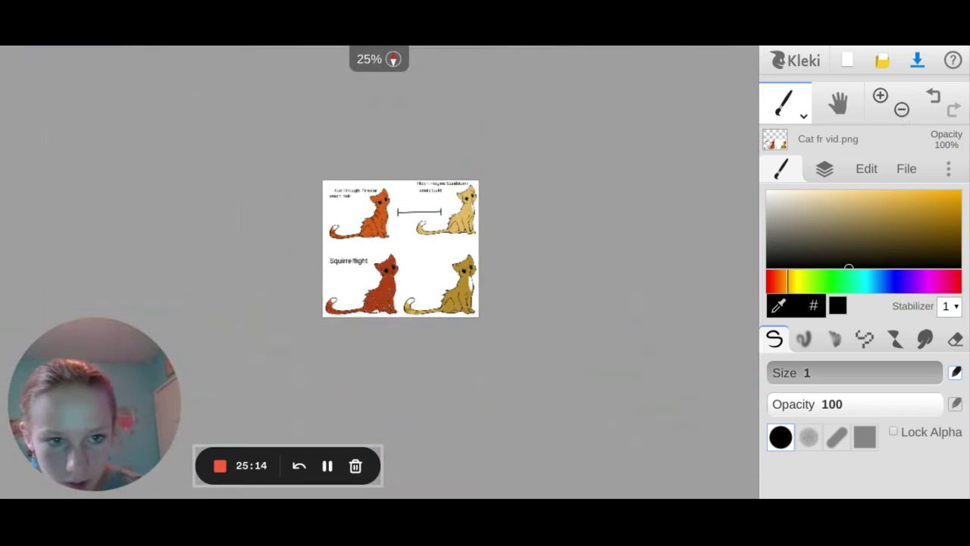
# - Add the black sans-serif text "Leafpool" at size 35 in the blank area above the golden cat's tail
pyautogui.click(880, 95)
pyautogui.click(880, 96)
pyautogui.click(880, 96)
pyautogui.click(880, 95)
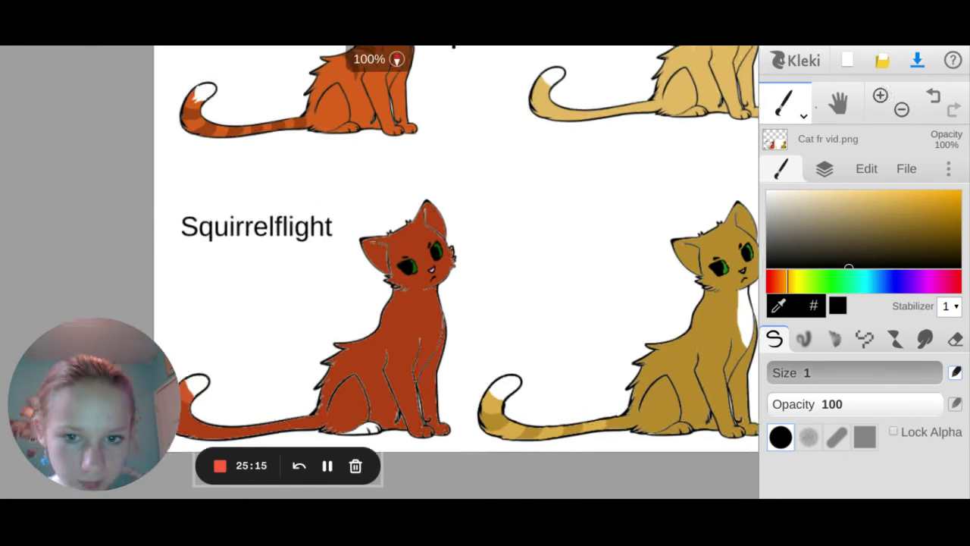
pyautogui.hscroll(3, 441, 250)
pyautogui.click(802, 114)
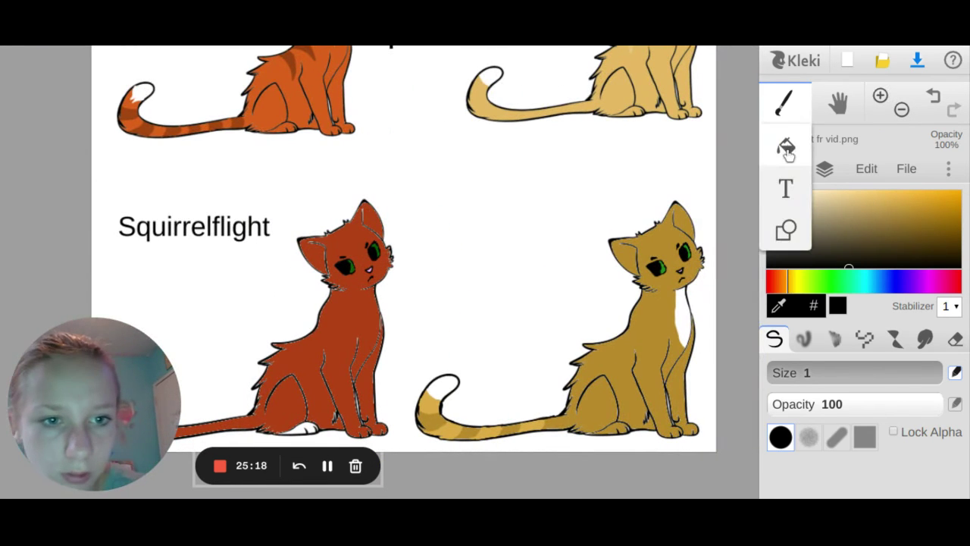
pyautogui.click(786, 189)
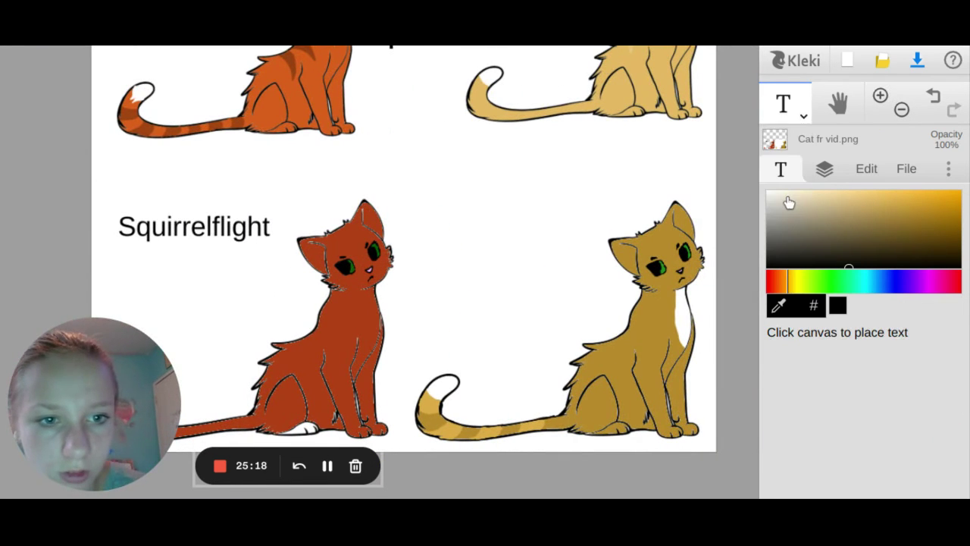
pyautogui.click(474, 210)
pyautogui.write('L')
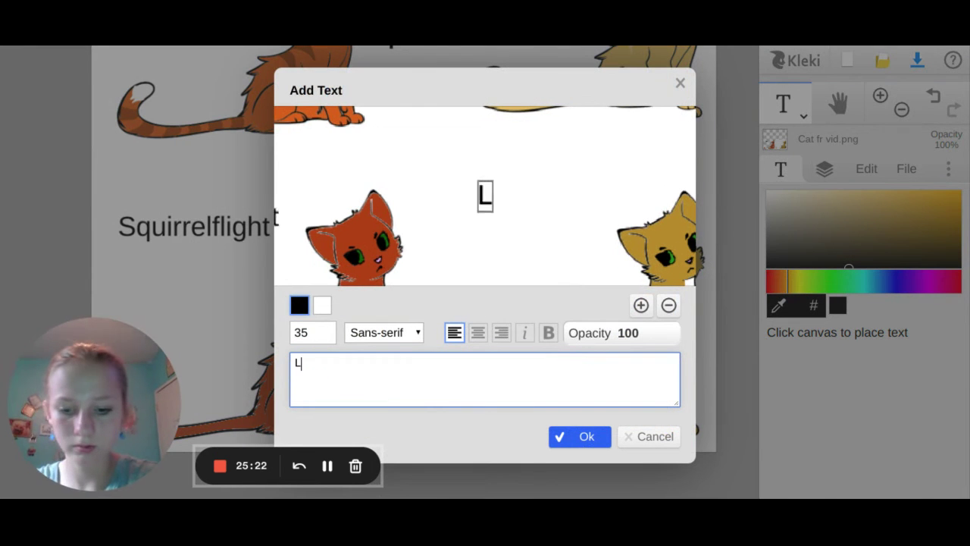
pyautogui.write('eafpi')
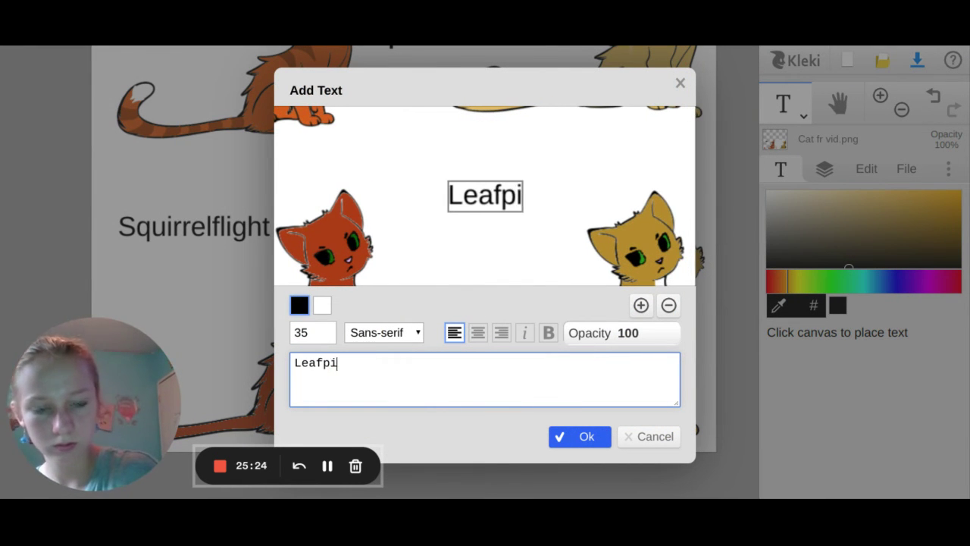
pyautogui.press('BackSpace')
pyautogui.write('ool')
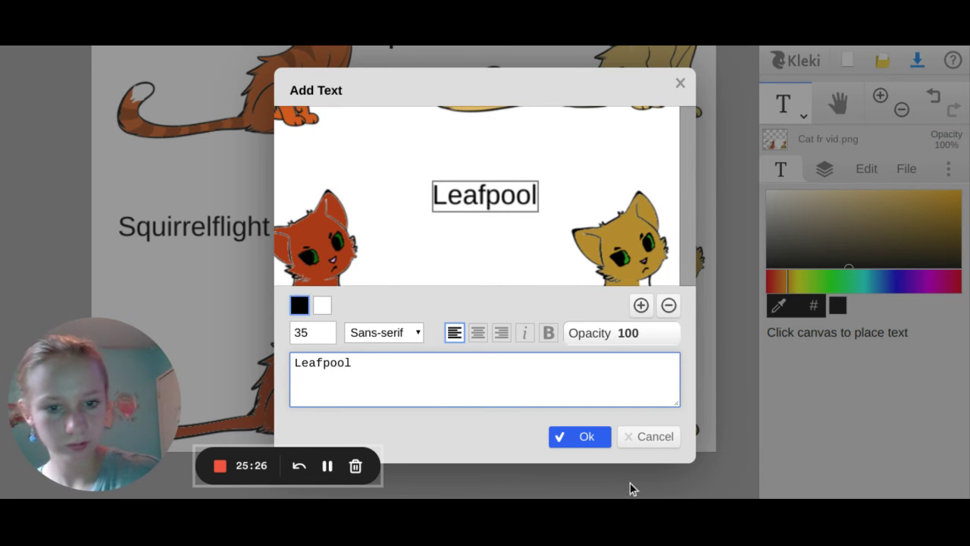
pyautogui.click(580, 436)
pyautogui.scroll(3, 579, 436)
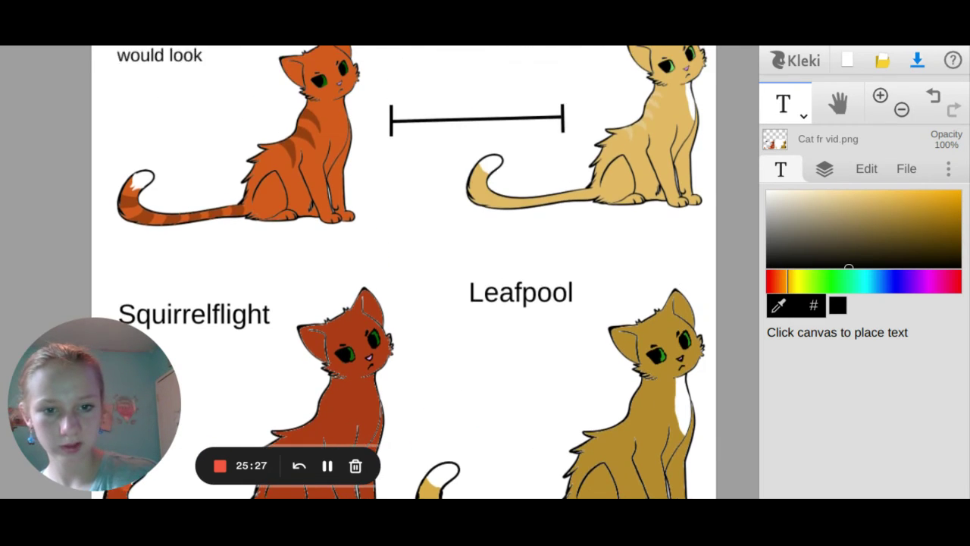
pyautogui.scroll(2, 368, 303)
pyautogui.scroll(-3, 367, 303)
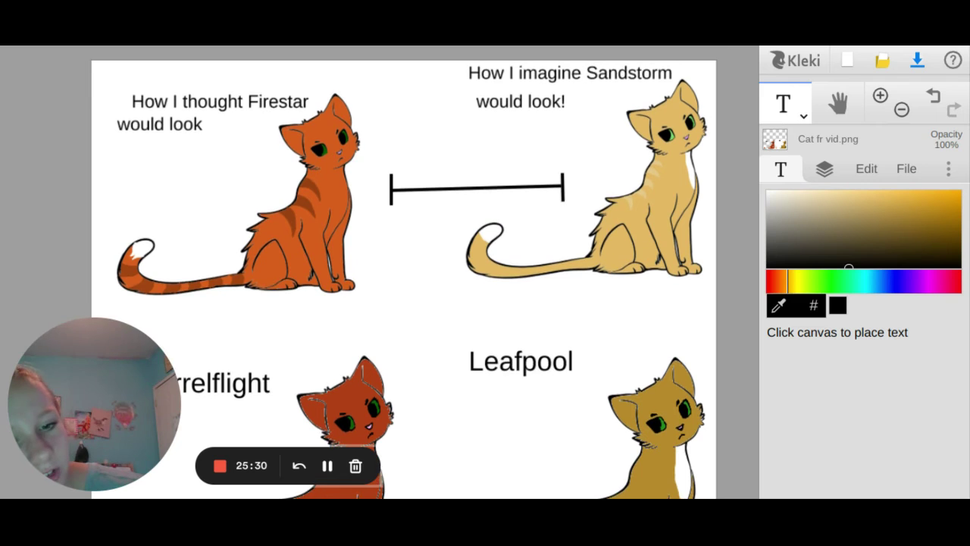
pyautogui.scroll(-6, 402, 273)
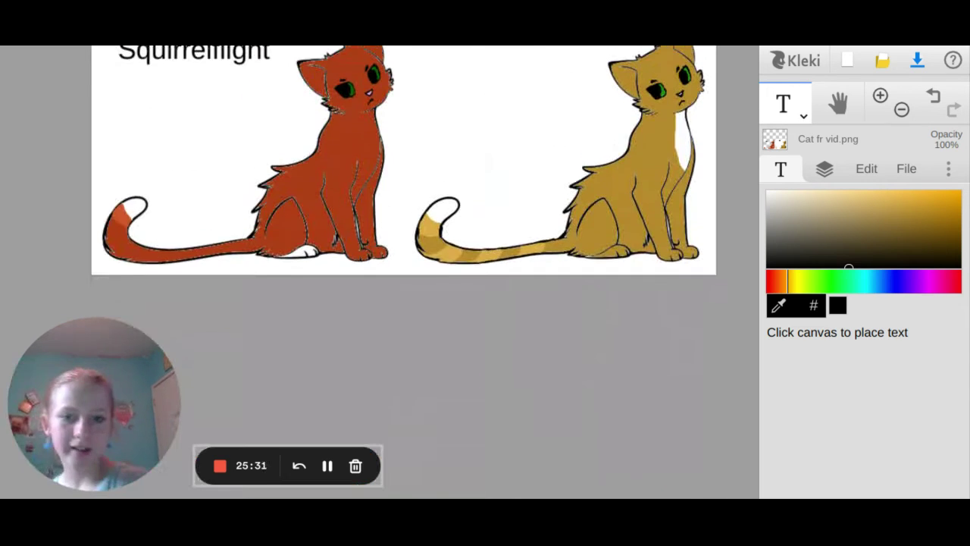
pyautogui.scroll(3, 402, 273)
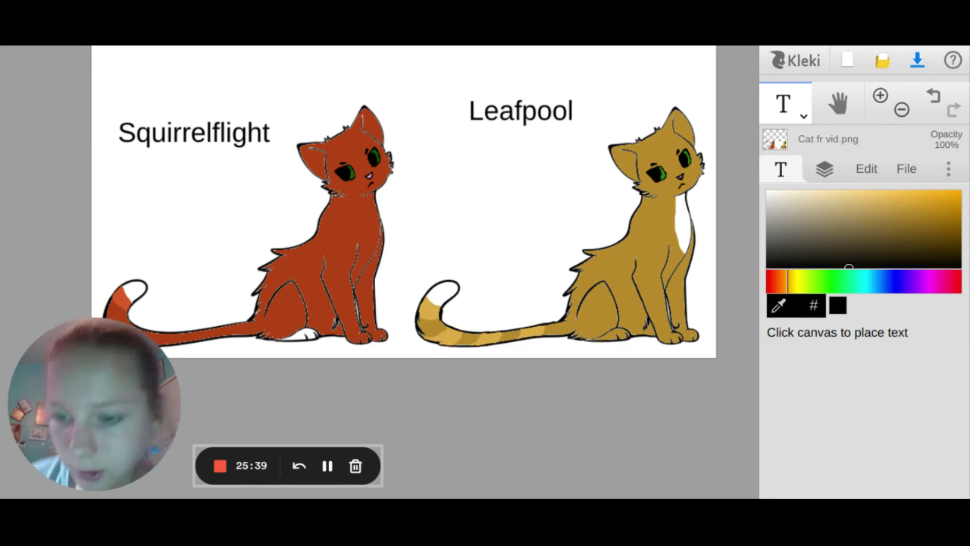
pyautogui.scroll(1, 402, 227)
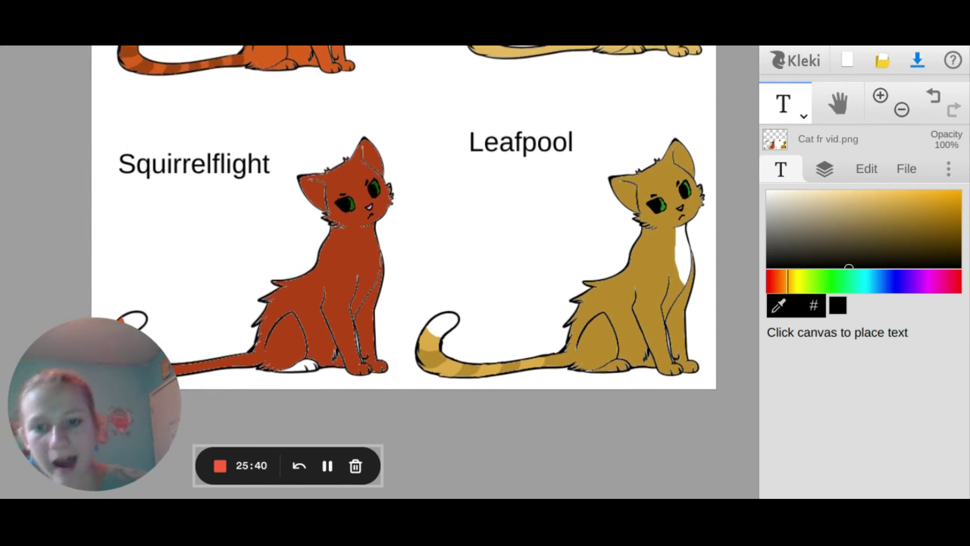
# - Sample the lighter orange from the band just below Squirrelflight's white tail tip
pyautogui.click(879, 97)
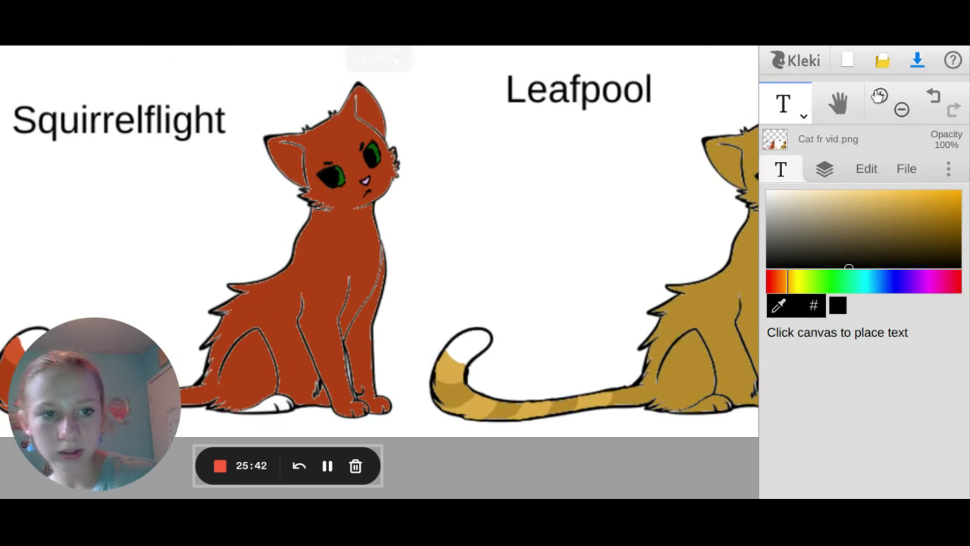
pyautogui.click(879, 97)
pyautogui.click(879, 97)
pyautogui.scroll(-5, 379, 273)
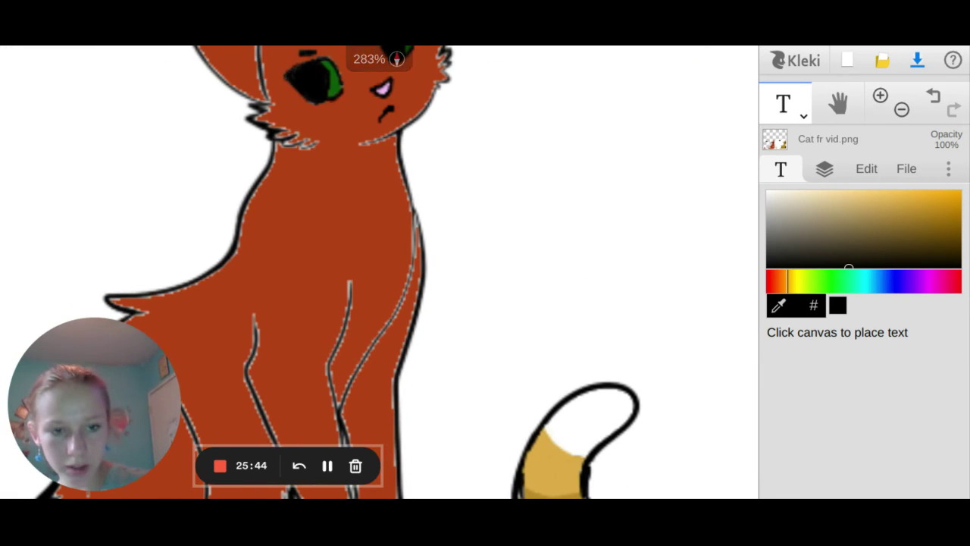
pyautogui.scroll(-3, 379, 273)
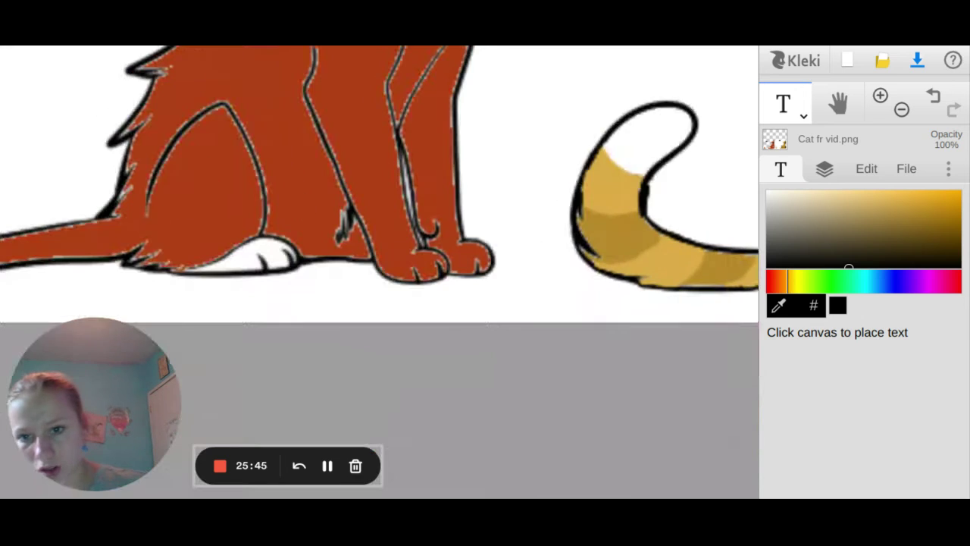
pyautogui.hscroll(-8, 379, 182)
pyautogui.click(779, 306)
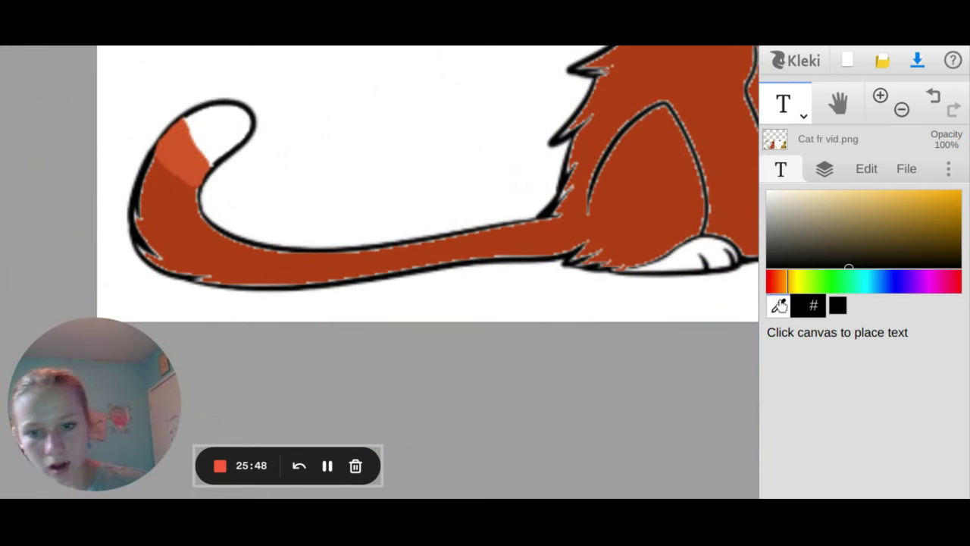
pyautogui.click(172, 146)
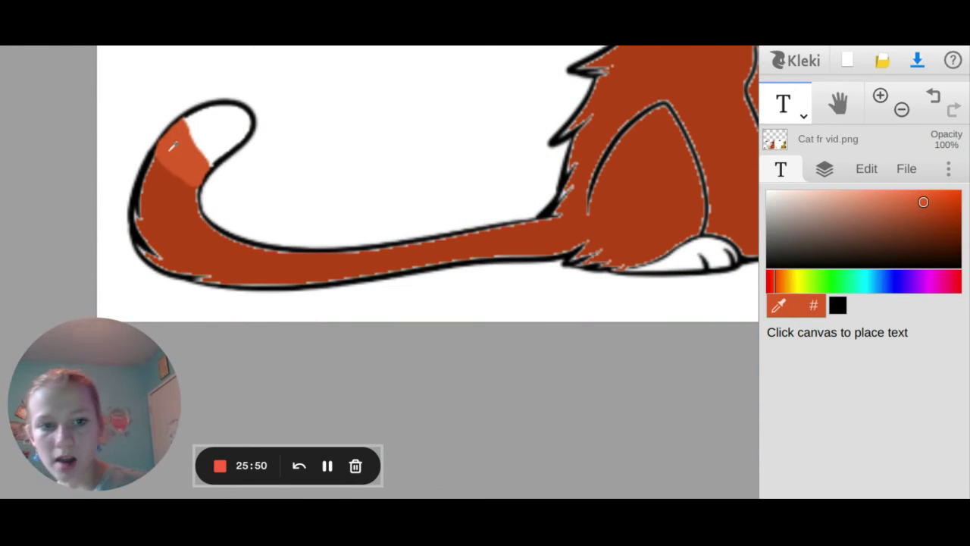
# - Paint the first toe of Squirrelflight's nearer front paw lighter orange with the size 1 brush on the topmost Cat fr vid.png layer
pyautogui.hscroll(4, 378, 181)
pyautogui.hscroll(3, 484, 178)
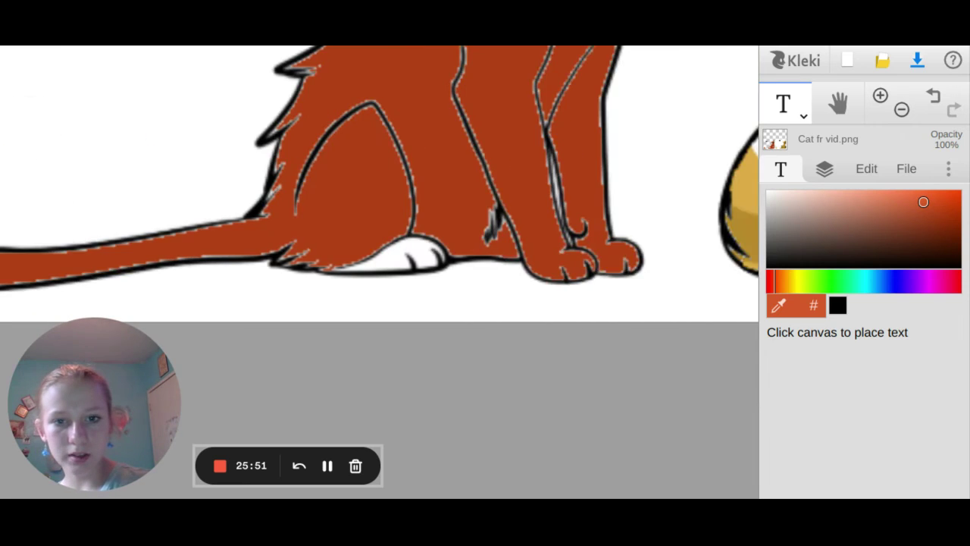
pyautogui.scroll(5, 484, 178)
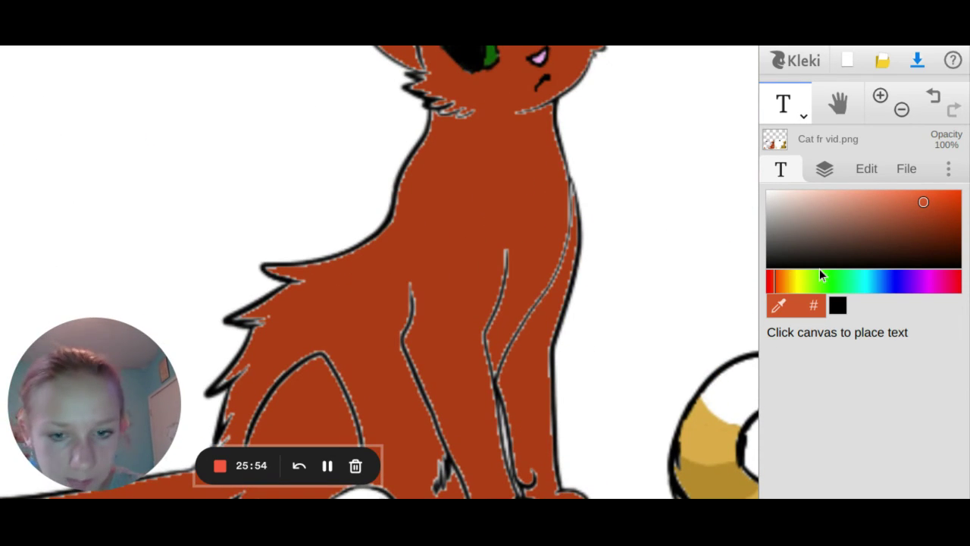
pyautogui.scroll(-6, 378, 272)
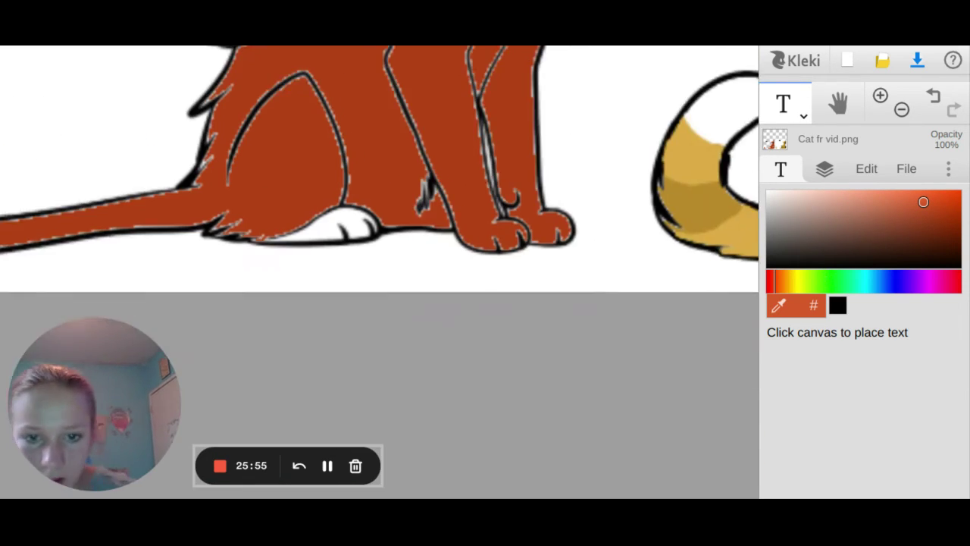
pyautogui.click(882, 101)
pyautogui.click(882, 101)
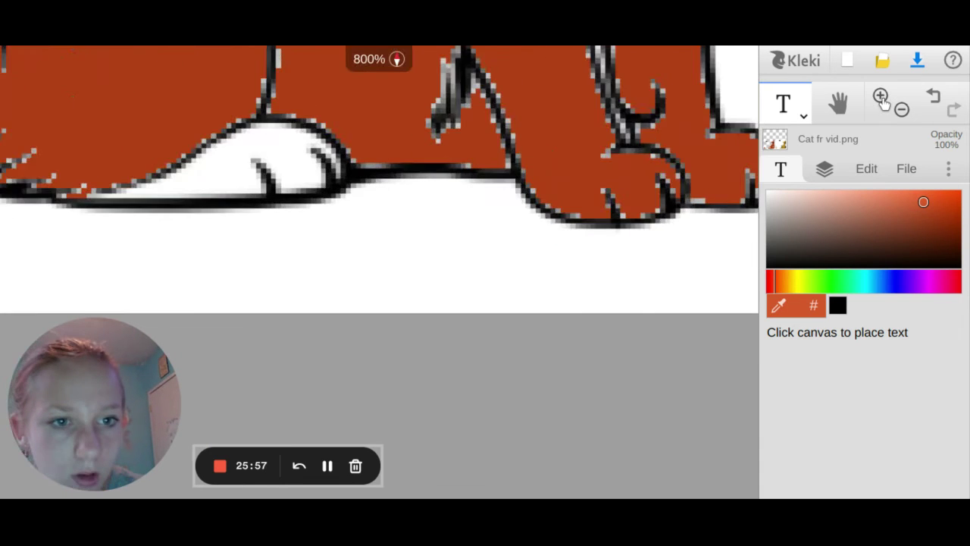
pyautogui.click(881, 101)
pyautogui.click(785, 112)
pyautogui.click(780, 136)
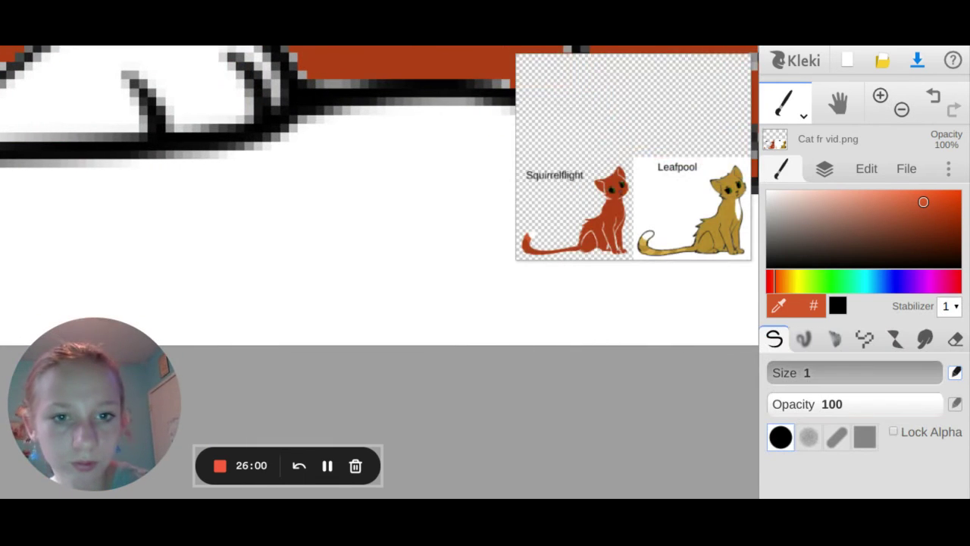
pyautogui.hscroll(3, 480, 197)
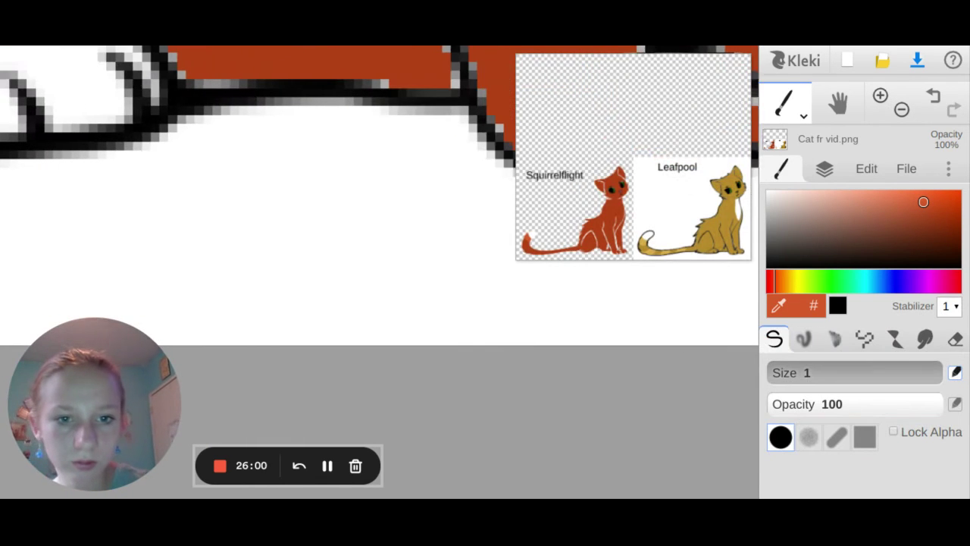
pyautogui.click(825, 167)
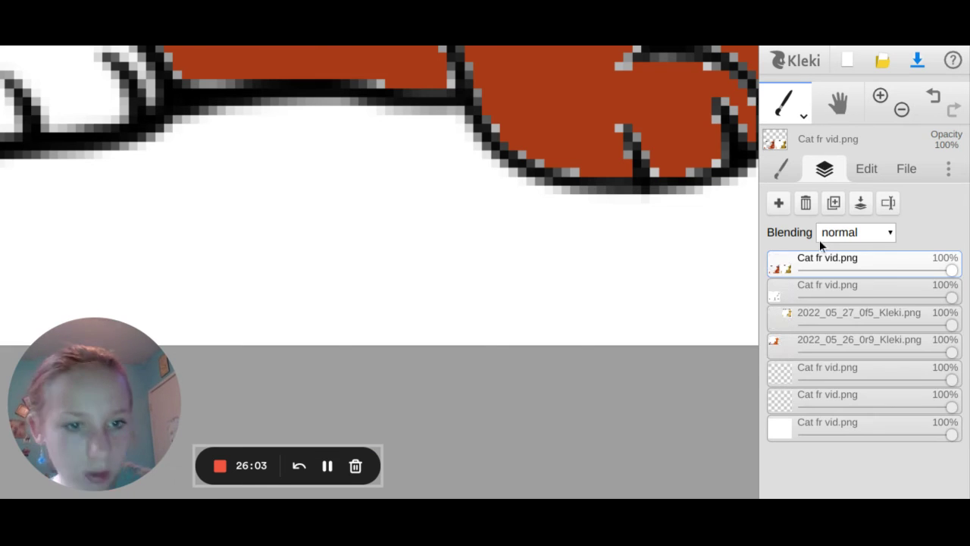
pyautogui.click(840, 284)
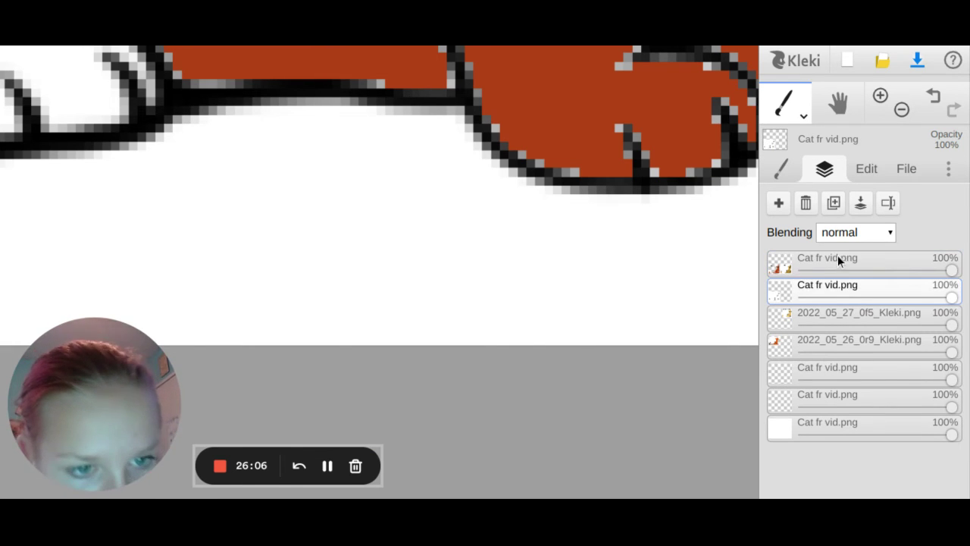
pyautogui.click(837, 258)
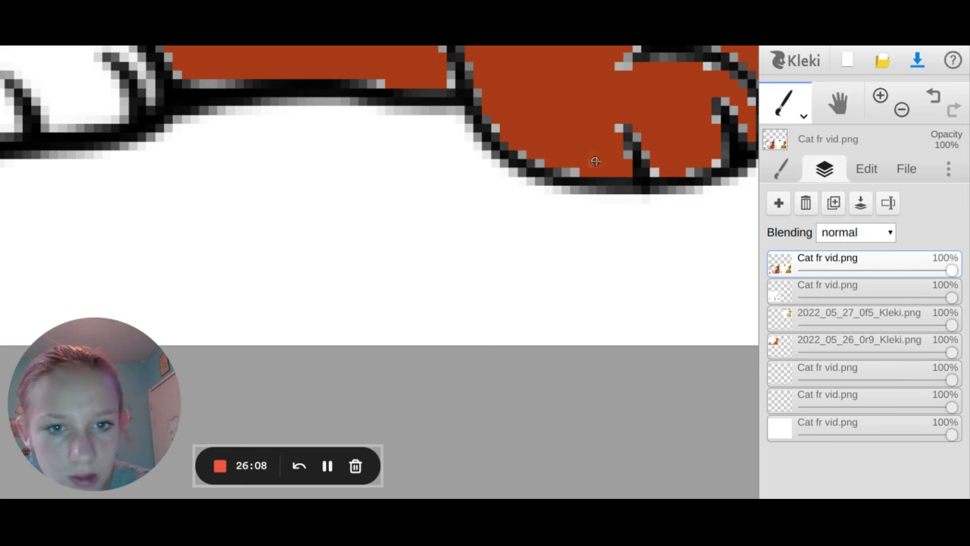
pyautogui.moveTo(595, 162); pyautogui.dragTo(607, 148)
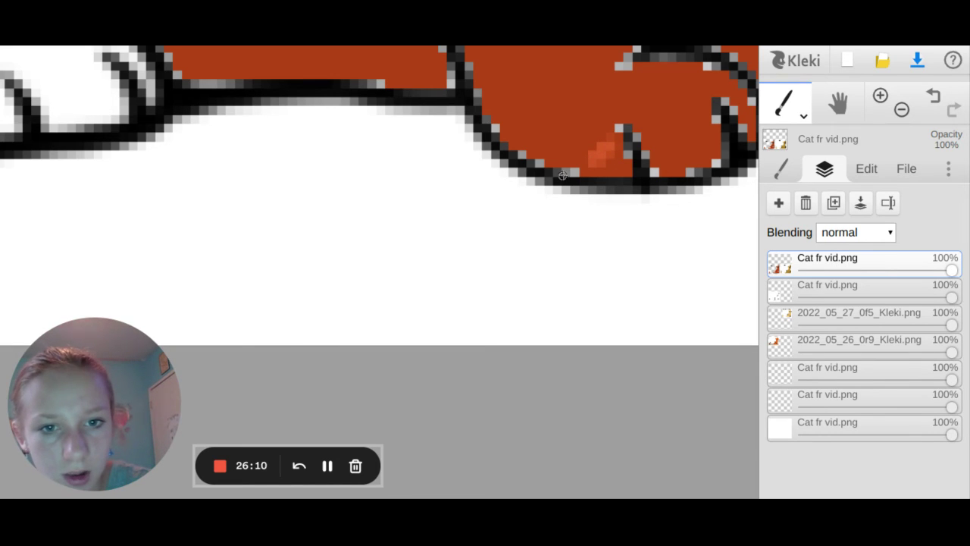
pyautogui.moveTo(561, 175); pyautogui.dragTo(588, 155)
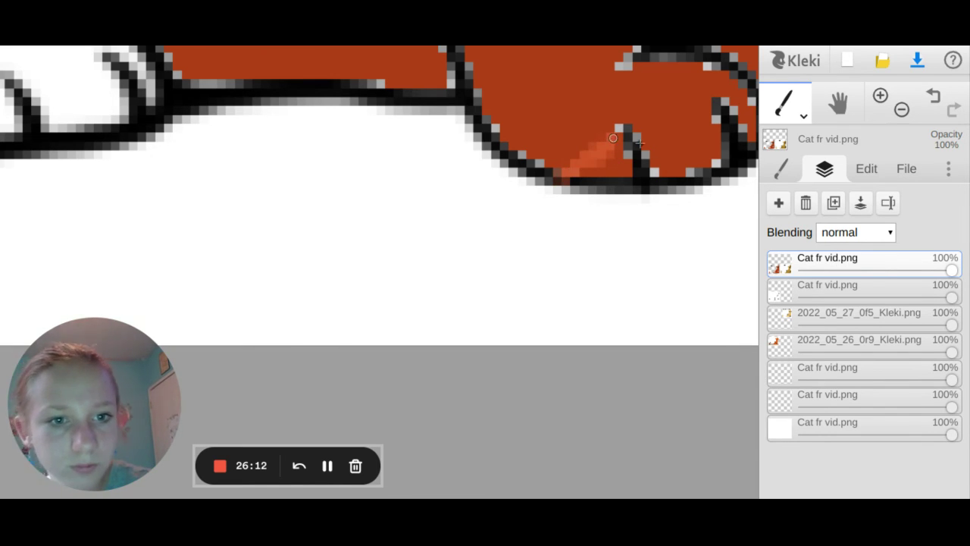
pyautogui.click(782, 168)
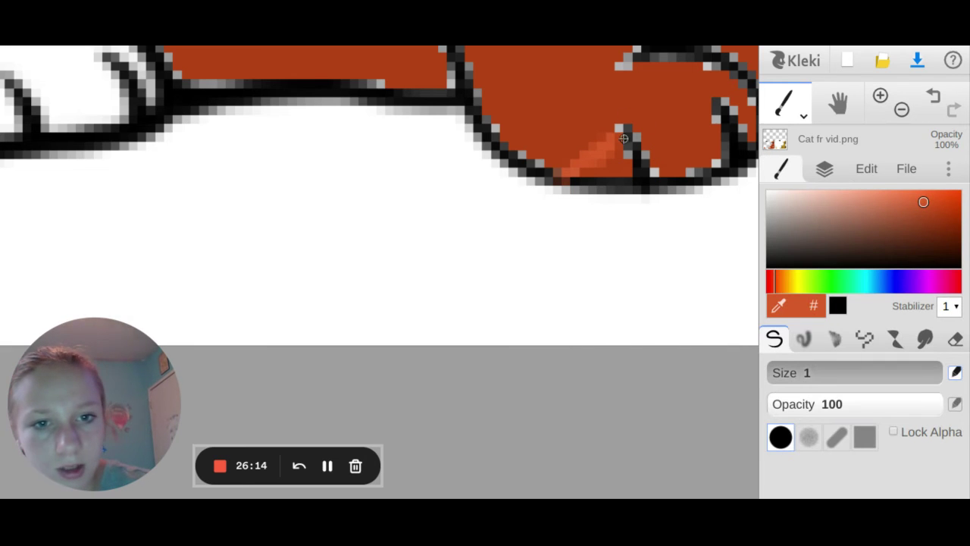
pyautogui.moveTo(616, 140)
pyautogui.mouseDown()
pyautogui.moveTo(628, 170)
pyautogui.moveTo(597, 173)
pyautogui.moveTo(618, 158)
pyautogui.moveTo(572, 164)
pyautogui.mouseUp()
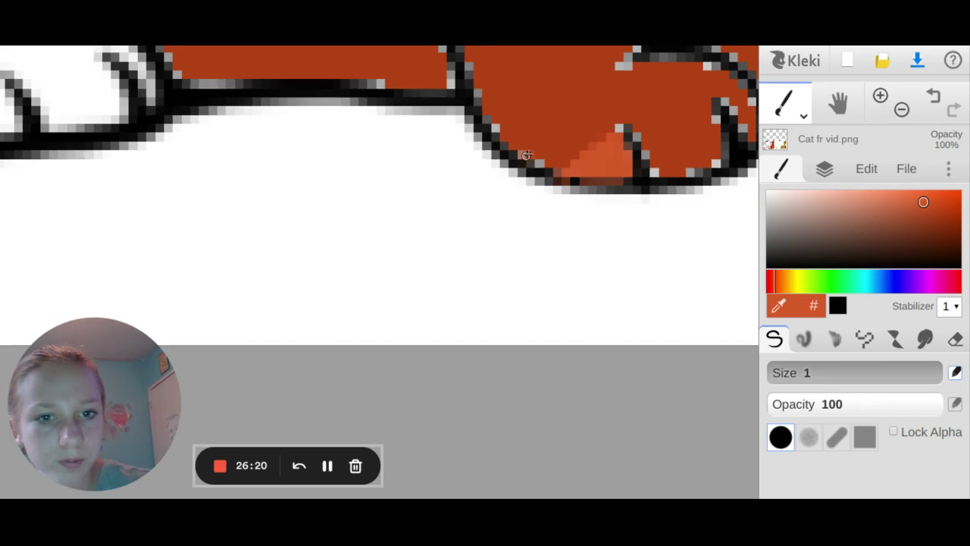
# - Paint the remaining toes of Squirrelflight's nearer front paw lighter orange, closing the gap around the toe line
pyautogui.moveTo(527, 156)
pyautogui.mouseDown()
pyautogui.moveTo(585, 119)
pyautogui.moveTo(676, 97)
pyautogui.moveTo(704, 112)
pyautogui.moveTo(717, 143)
pyautogui.moveTo(711, 158)
pyautogui.moveTo(679, 167)
pyautogui.moveTo(710, 165)
pyautogui.moveTo(661, 174)
pyautogui.moveTo(688, 161)
pyautogui.moveTo(703, 135)
pyautogui.moveTo(704, 147)
pyautogui.moveTo(704, 134)
pyautogui.moveTo(695, 115)
pyautogui.moveTo(626, 109)
pyautogui.moveTo(543, 149)
pyautogui.moveTo(546, 163)
pyautogui.moveTo(566, 163)
pyautogui.moveTo(585, 135)
pyautogui.moveTo(551, 156)
pyautogui.moveTo(599, 128)
pyautogui.moveTo(589, 154)
pyautogui.moveTo(620, 121)
pyautogui.mouseUp()
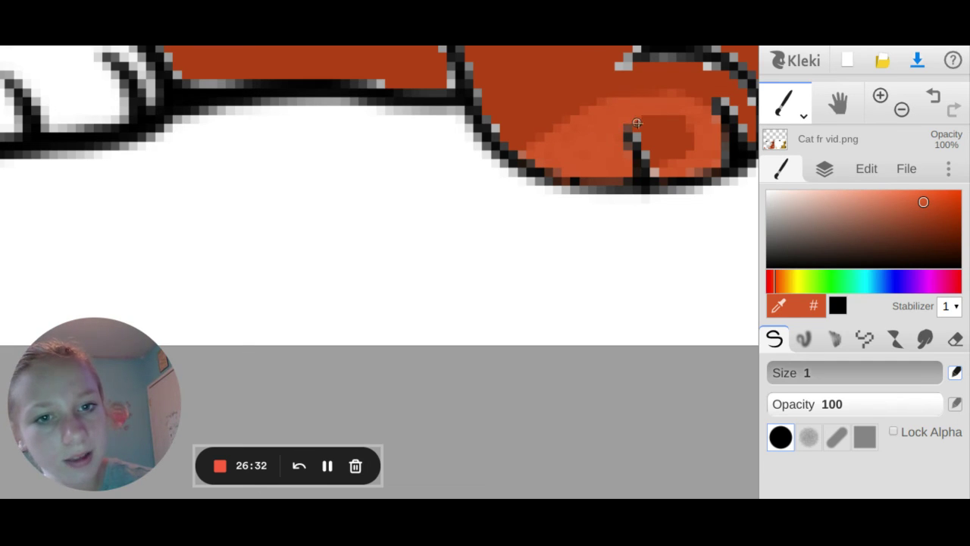
pyautogui.moveTo(651, 162)
pyautogui.mouseDown()
pyautogui.moveTo(685, 128)
pyautogui.moveTo(689, 146)
pyautogui.moveTo(701, 144)
pyautogui.moveTo(678, 159)
pyautogui.moveTo(692, 121)
pyautogui.moveTo(673, 123)
pyautogui.moveTo(673, 155)
pyautogui.moveTo(663, 116)
pyautogui.moveTo(641, 106)
pyautogui.mouseUp()
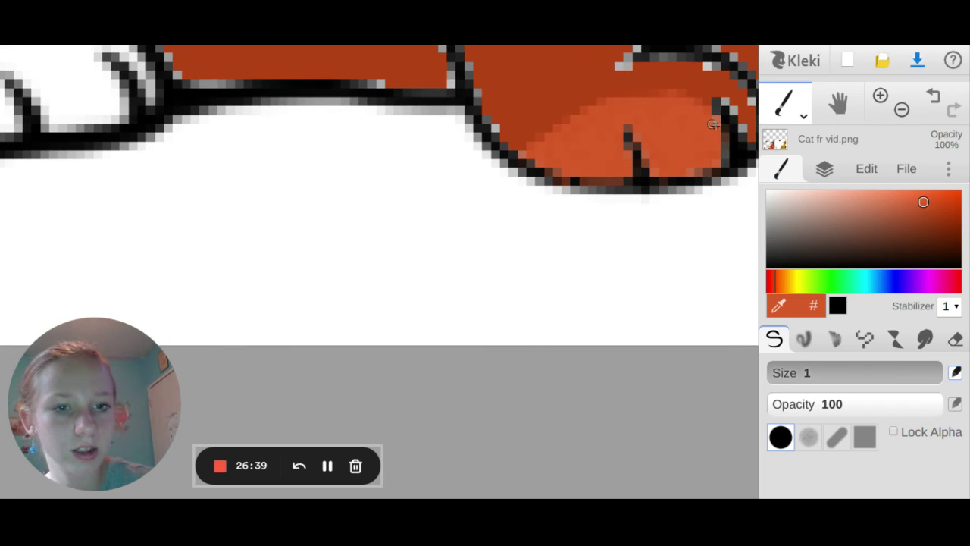
# - Outline a jagged lighter orange patch on Squirrelflight's neck, from the jaw line down along the front edge of the neck
pyautogui.click(901, 109)
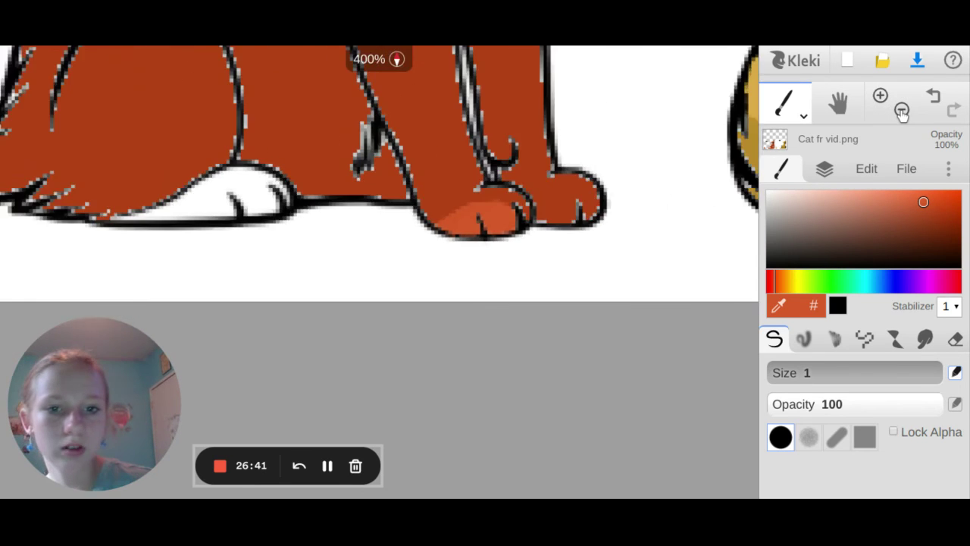
pyautogui.click(901, 109)
pyautogui.moveTo(378, 189); pyautogui.dragTo(379, 470)
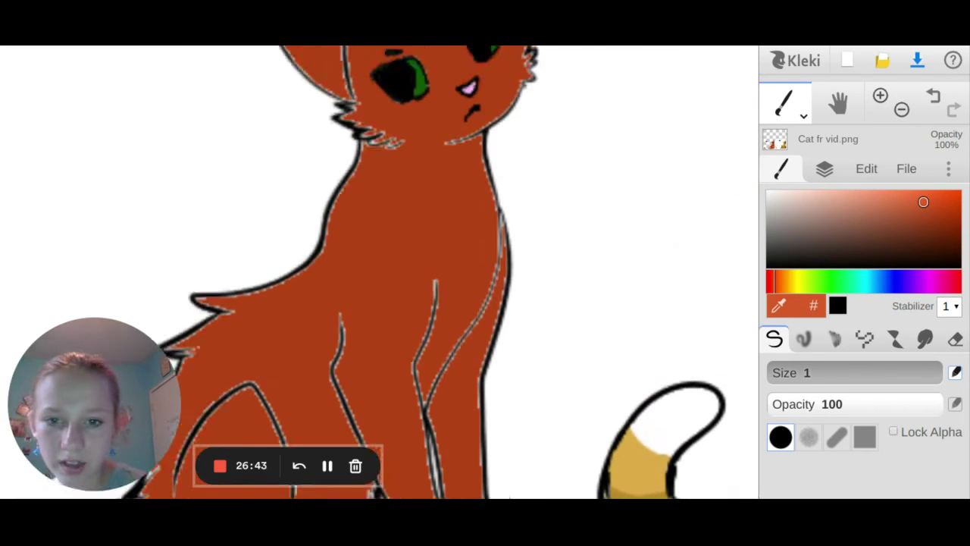
pyautogui.click(880, 97)
pyautogui.click(880, 96)
pyautogui.click(879, 96)
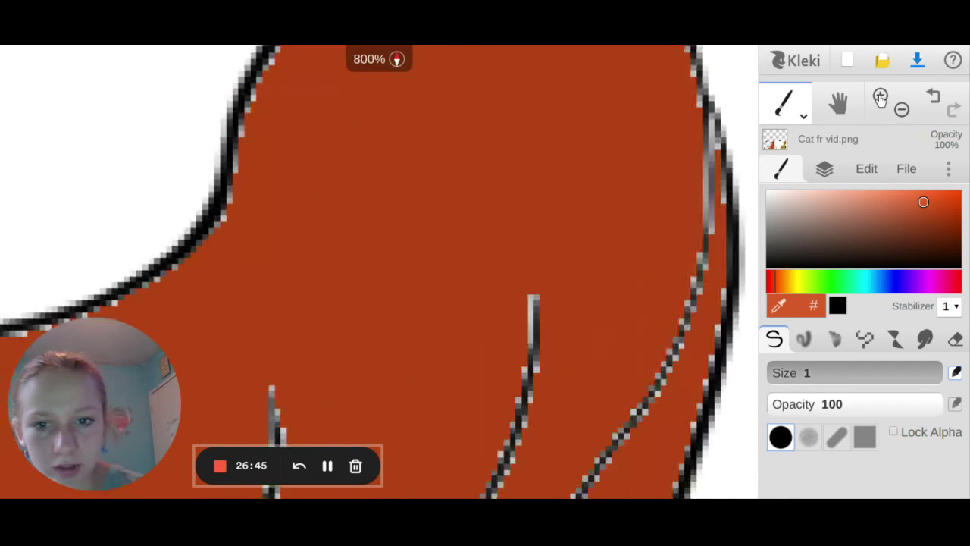
pyautogui.moveTo(379, 152); pyautogui.dragTo(379, 470)
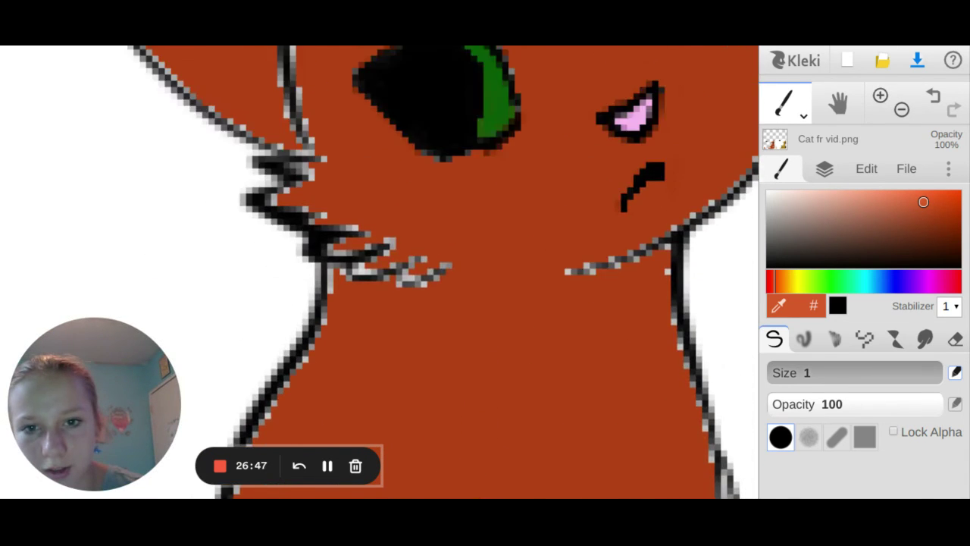
pyautogui.moveTo(379, 190); pyautogui.dragTo(406, 425)
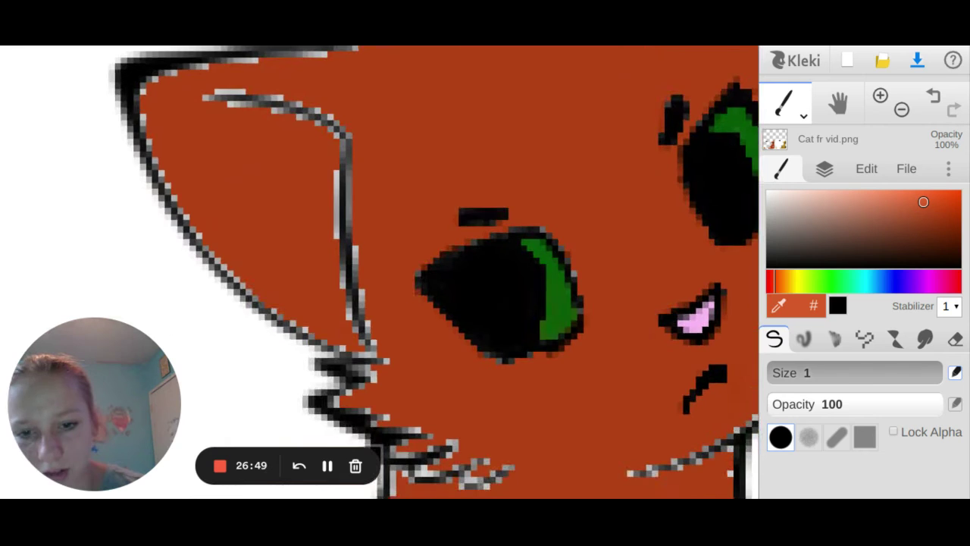
pyautogui.scroll(-5, 379, 273)
pyautogui.scroll(-2, 568, 493)
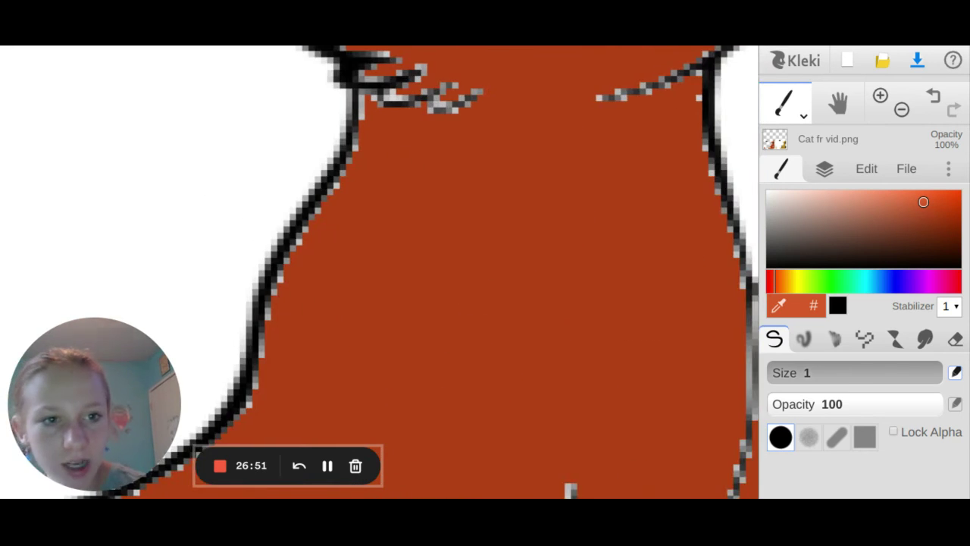
pyautogui.scroll(5, 568, 492)
pyautogui.scroll(3, 379, 273)
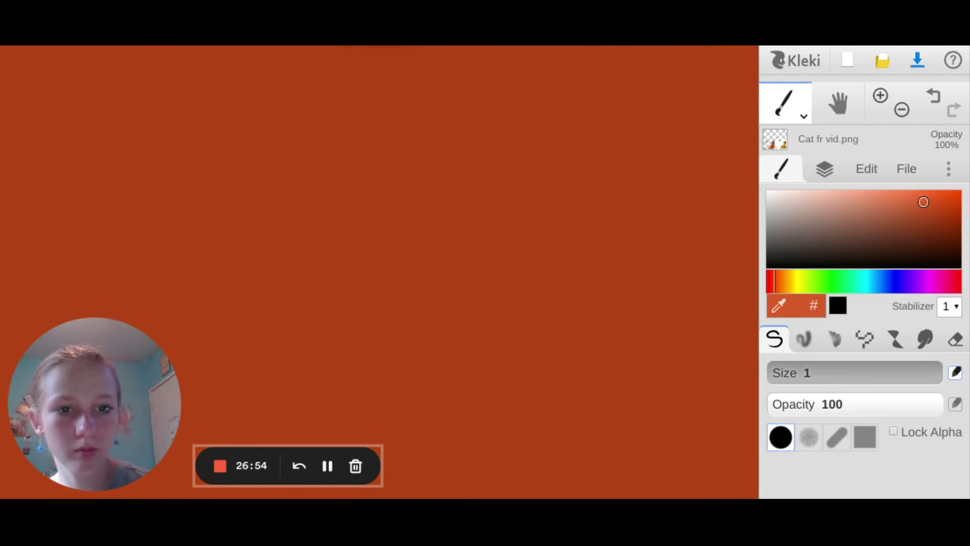
pyautogui.hscroll(3, 379, 273)
pyautogui.hscroll(3, 379, 273)
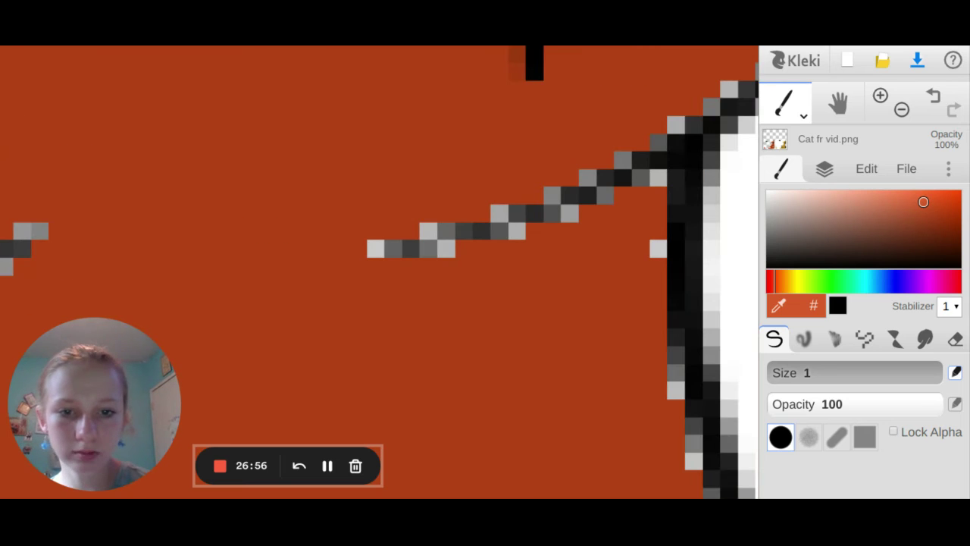
pyautogui.moveTo(498, 242)
pyautogui.mouseDown()
pyautogui.moveTo(458, 348)
pyautogui.moveTo(438, 363)
pyautogui.moveTo(426, 408)
pyautogui.moveTo(537, 378)
pyautogui.moveTo(542, 418)
pyautogui.moveTo(593, 461)
pyautogui.moveTo(601, 441)
pyautogui.moveTo(585, 467)
pyautogui.moveTo(700, 475)
pyautogui.moveTo(673, 312)
pyautogui.moveTo(663, 458)
pyautogui.moveTo(656, 416)
pyautogui.moveTo(634, 448)
pyautogui.moveTo(646, 442)
pyautogui.moveTo(638, 360)
pyautogui.moveTo(583, 365)
pyautogui.moveTo(555, 379)
pyautogui.moveTo(553, 346)
pyautogui.moveTo(527, 334)
pyautogui.moveTo(471, 339)
pyautogui.moveTo(448, 362)
pyautogui.moveTo(490, 347)
pyautogui.moveTo(506, 299)
pyautogui.moveTo(481, 251)
pyautogui.moveTo(474, 318)
pyautogui.moveTo(456, 341)
pyautogui.moveTo(538, 350)
pyautogui.moveTo(503, 225)
pyautogui.moveTo(495, 233)
pyautogui.moveTo(531, 203)
pyautogui.moveTo(590, 192)
pyautogui.moveTo(571, 189)
pyautogui.moveTo(648, 146)
pyautogui.moveTo(645, 249)
pyautogui.moveTo(650, 190)
pyautogui.moveTo(665, 336)
pyautogui.moveTo(636, 199)
pyautogui.moveTo(649, 335)
pyautogui.mouseUp()
pyautogui.scroll(-1, 593, 461)
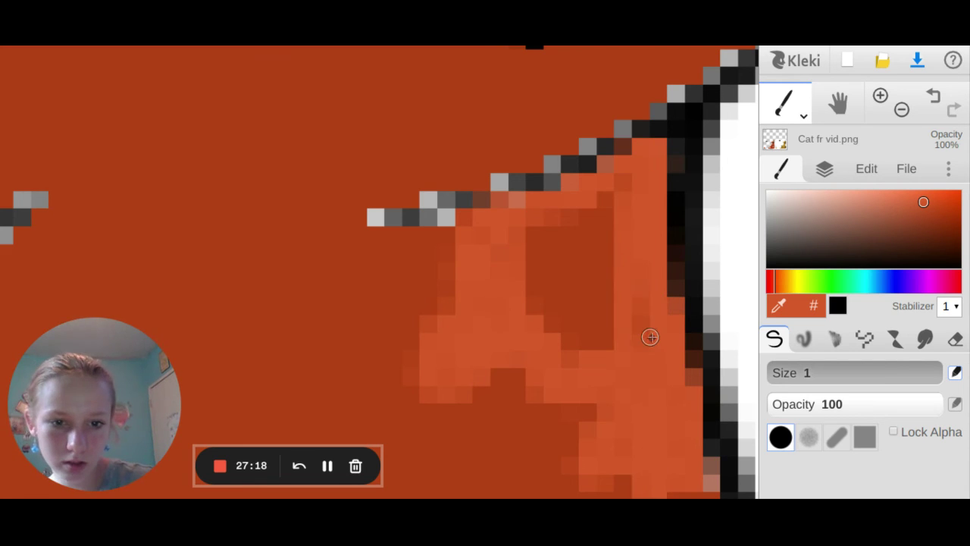
# - Fill the gap inside the neck patch with lighter orange brush strokes up to the jaw line
pyautogui.scroll(-3, 649, 340)
pyautogui.scroll(-8, 650, 340)
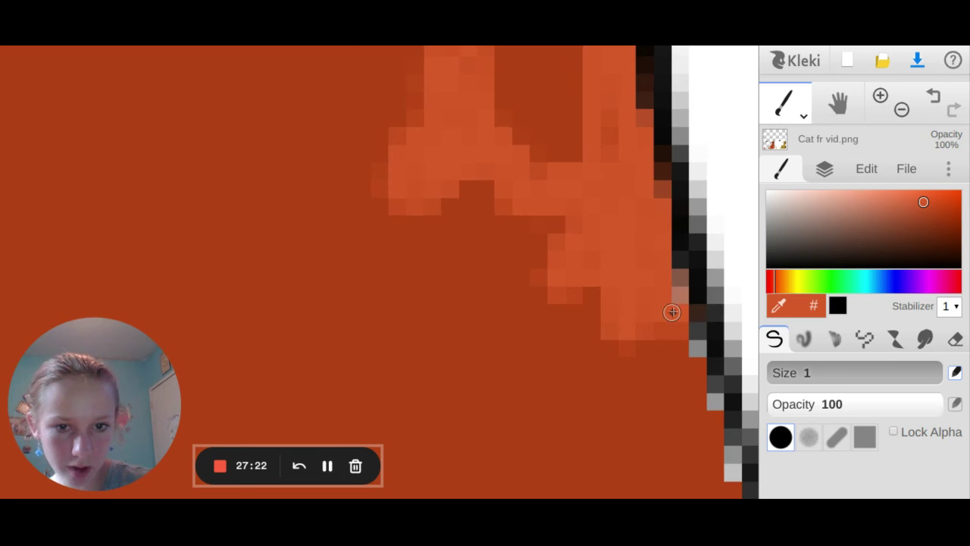
pyautogui.scroll(3, 582, 161)
pyautogui.scroll(8, 585, 162)
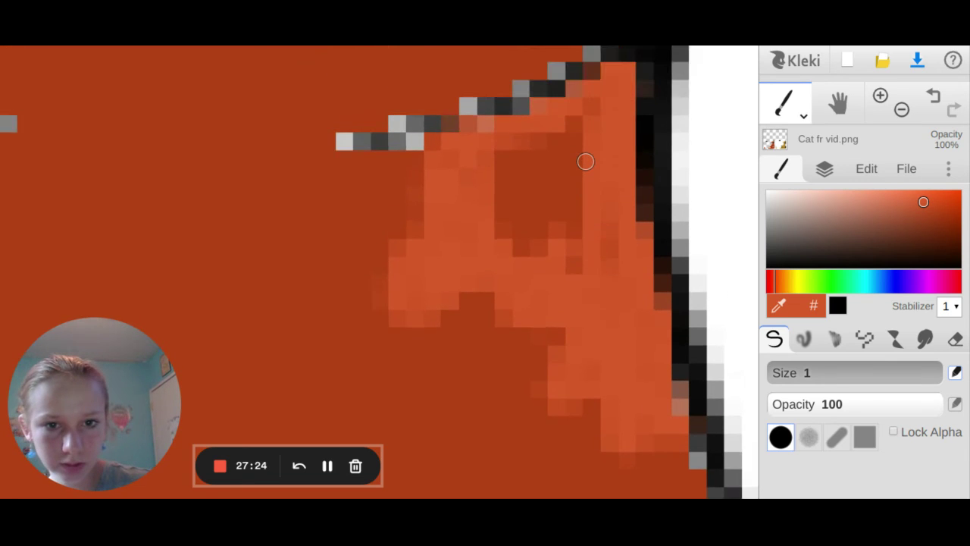
pyautogui.moveTo(555, 205)
pyautogui.mouseDown()
pyautogui.moveTo(591, 203)
pyautogui.moveTo(558, 243)
pyautogui.moveTo(573, 270)
pyautogui.moveTo(577, 219)
pyautogui.moveTo(543, 232)
pyautogui.moveTo(534, 324)
pyautogui.moveTo(513, 268)
pyautogui.moveTo(503, 262)
pyautogui.moveTo(501, 276)
pyautogui.moveTo(501, 235)
pyautogui.moveTo(482, 223)
pyautogui.moveTo(541, 209)
pyautogui.moveTo(595, 258)
pyautogui.moveTo(646, 346)
pyautogui.mouseUp()
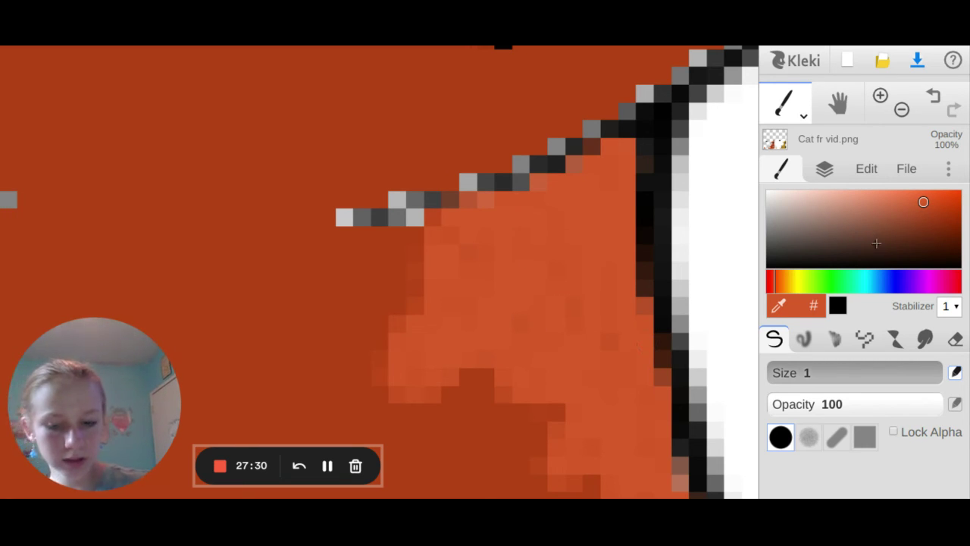
# - Outline a curved white patch from Squirrelflight's jaw line to the front of the chest, fill it with white, and clean up its edge
pyautogui.click(902, 110)
pyautogui.click(902, 110)
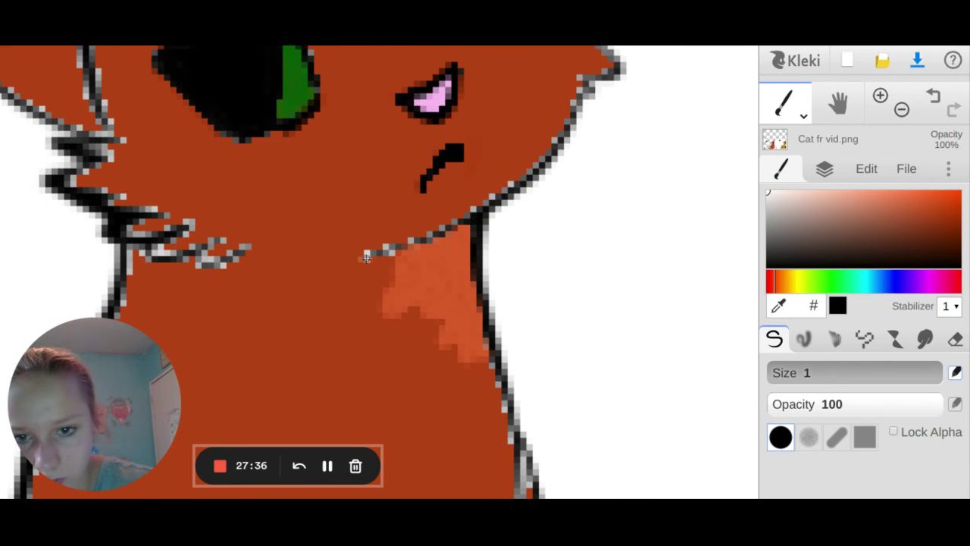
pyautogui.moveTo(366, 258)
pyautogui.mouseDown()
pyautogui.moveTo(370, 314)
pyautogui.moveTo(396, 385)
pyautogui.moveTo(426, 423)
pyautogui.moveTo(504, 455)
pyautogui.mouseUp()
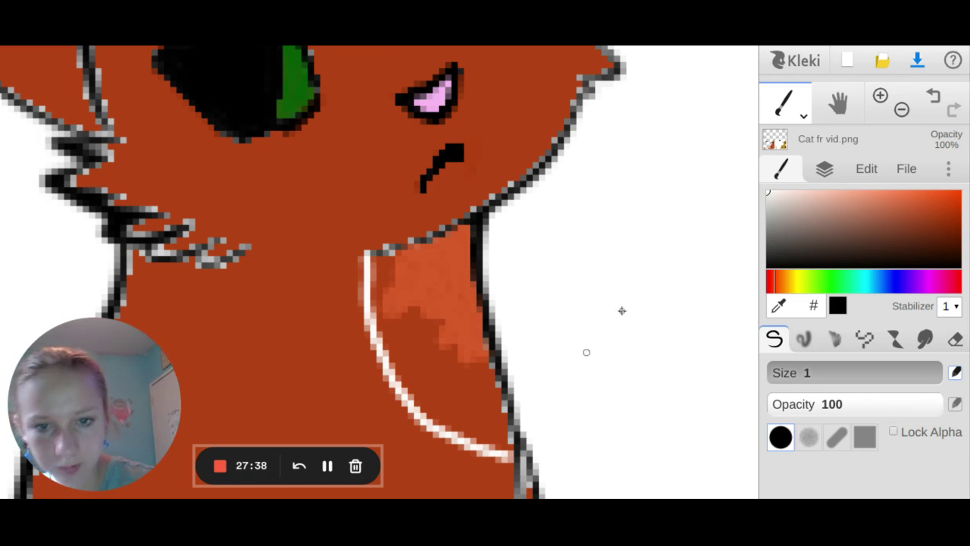
pyautogui.click(803, 115)
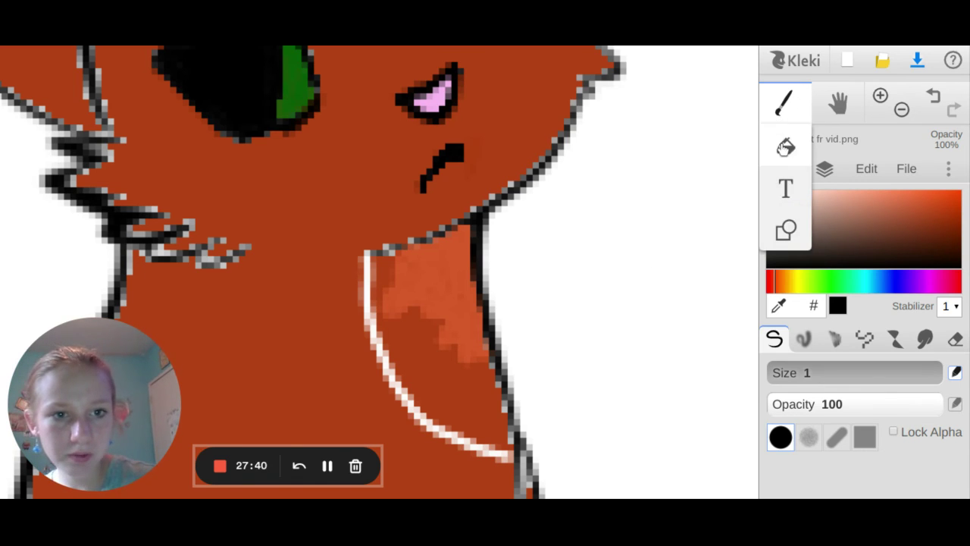
pyautogui.click(783, 145)
pyautogui.click(465, 387)
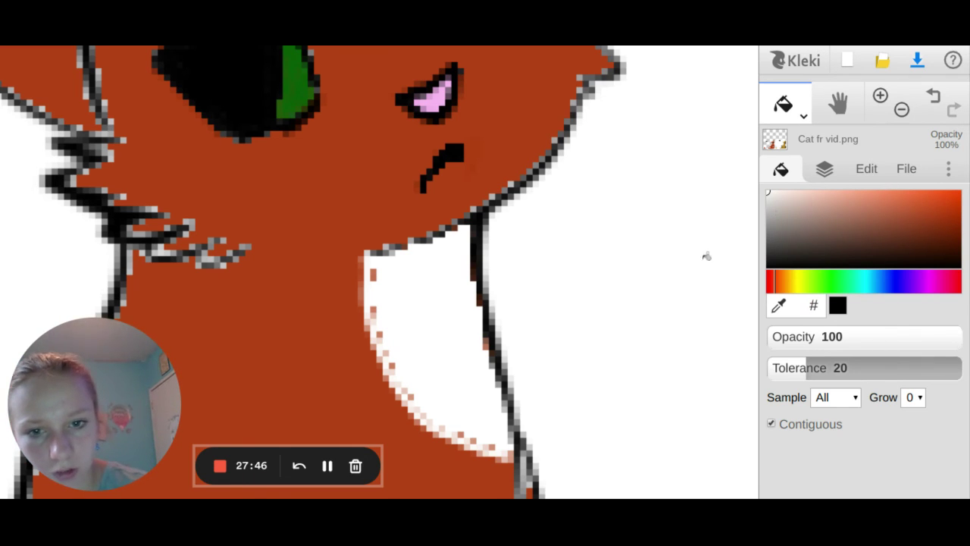
pyautogui.click(801, 114)
pyautogui.click(786, 143)
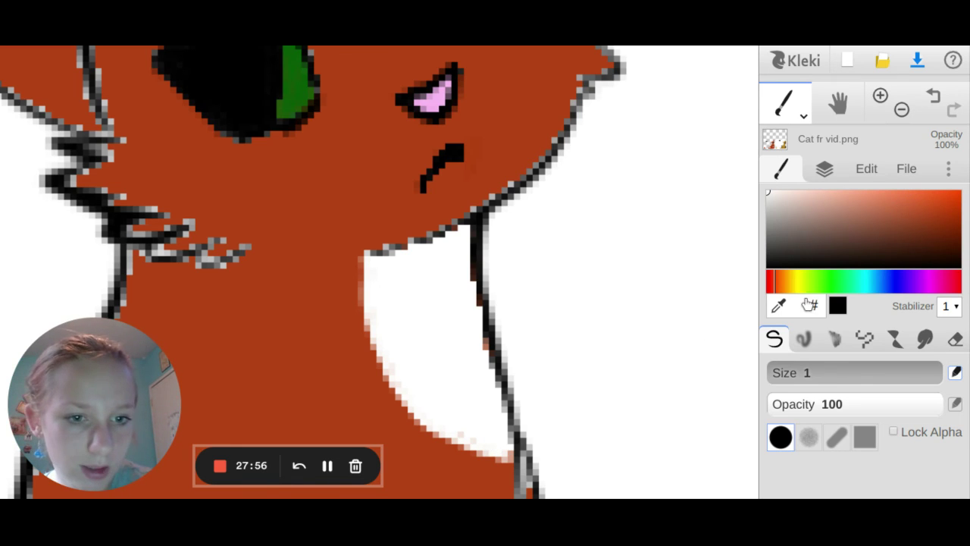
pyautogui.click(923, 213)
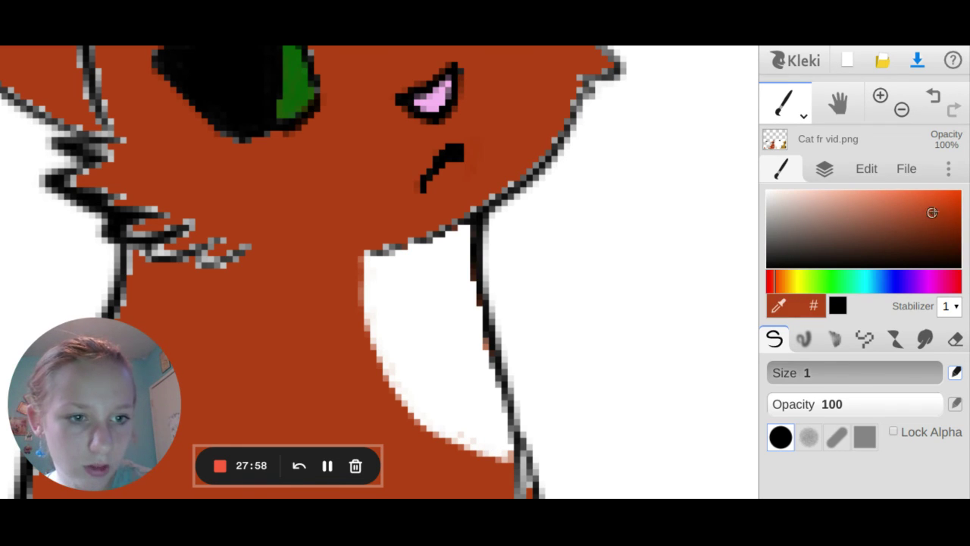
pyautogui.moveTo(932, 212)
pyautogui.mouseDown()
pyautogui.moveTo(933, 225)
pyautogui.moveTo(922, 204)
pyautogui.mouseUp()
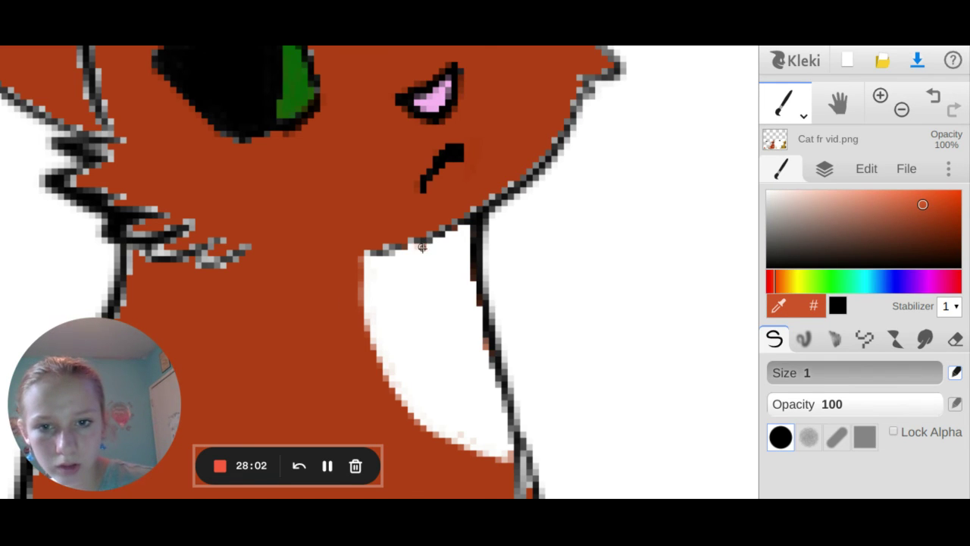
pyautogui.moveTo(422, 246)
pyautogui.mouseDown()
pyautogui.moveTo(436, 327)
pyautogui.moveTo(449, 308)
pyautogui.moveTo(480, 322)
pyautogui.mouseUp()
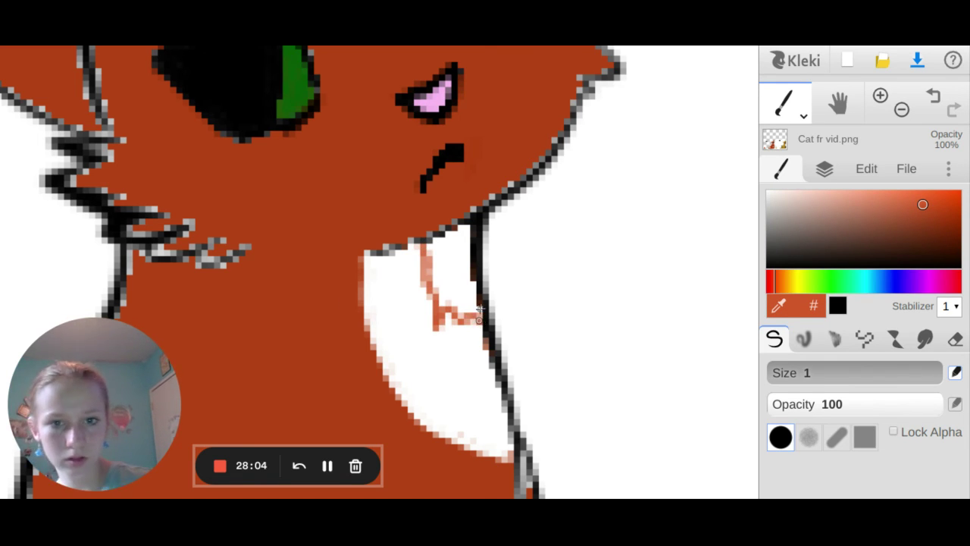
pyautogui.click(934, 96)
# - Paint a stepped patch in a paler orange over the upper part of the white chest marking, against the front neck outline
pyautogui.moveTo(919, 205)
pyautogui.mouseDown()
pyautogui.moveTo(887, 206)
pyautogui.moveTo(913, 210)
pyautogui.moveTo(908, 203)
pyautogui.mouseUp()
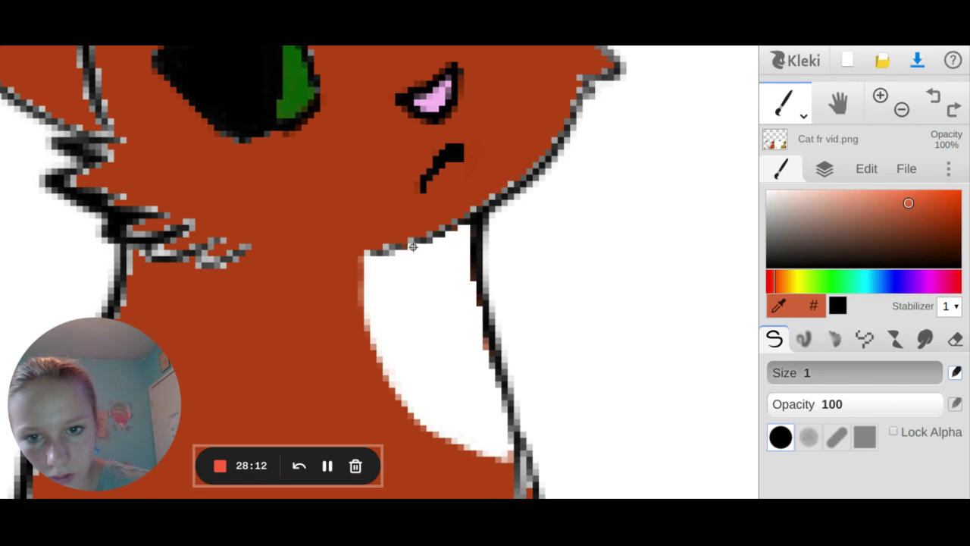
pyautogui.moveTo(411, 243)
pyautogui.mouseDown()
pyautogui.moveTo(435, 305)
pyautogui.moveTo(431, 327)
pyautogui.moveTo(479, 327)
pyautogui.mouseUp()
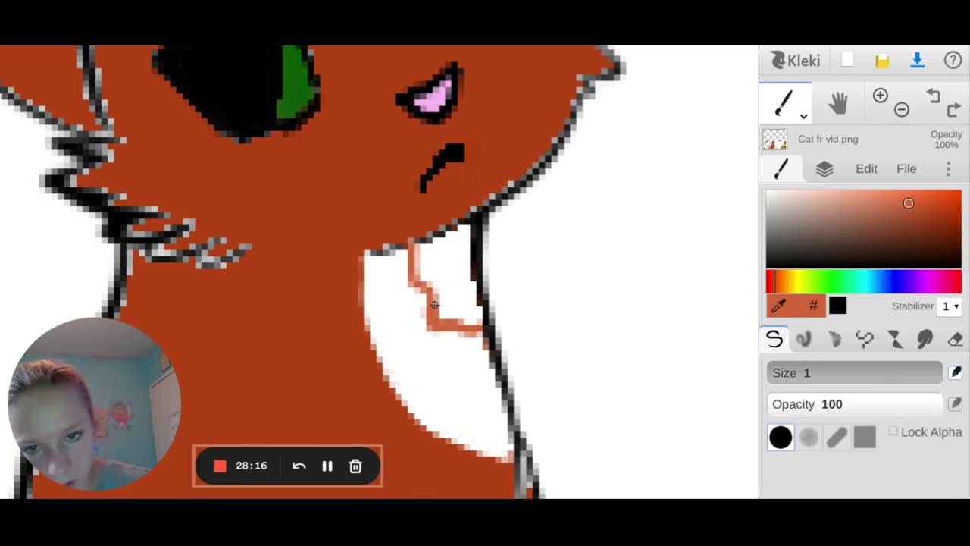
pyautogui.moveTo(433, 285)
pyautogui.mouseDown()
pyautogui.moveTo(422, 281)
pyautogui.moveTo(437, 239)
pyautogui.moveTo(458, 226)
pyautogui.moveTo(479, 309)
pyautogui.moveTo(441, 312)
pyautogui.moveTo(416, 266)
pyautogui.moveTo(422, 249)
pyautogui.moveTo(488, 232)
pyautogui.moveTo(478, 237)
pyautogui.mouseUp()
pyautogui.click(472, 239)
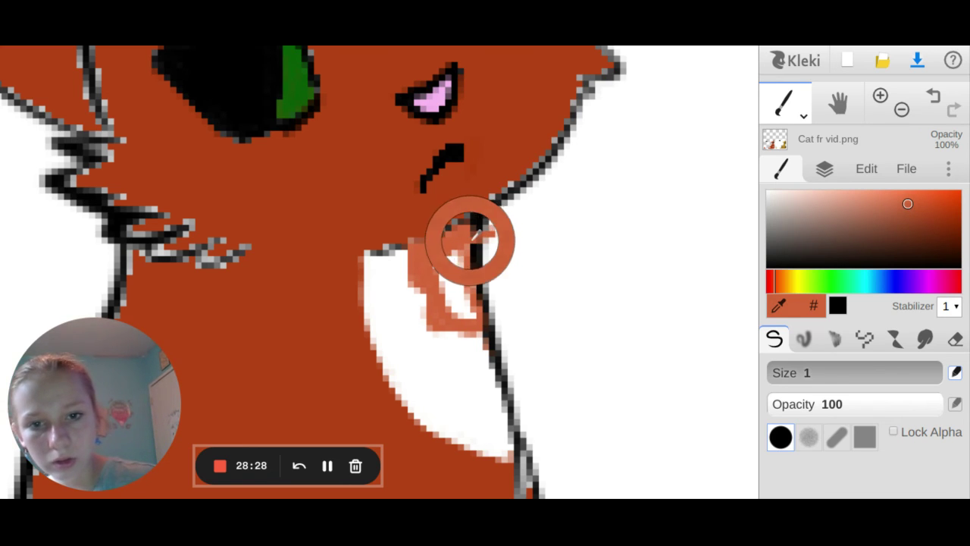
pyautogui.moveTo(468, 249)
pyautogui.mouseDown()
pyautogui.moveTo(469, 313)
pyautogui.moveTo(460, 255)
pyautogui.moveTo(458, 306)
pyautogui.moveTo(453, 256)
pyautogui.moveTo(433, 260)
pyautogui.moveTo(453, 265)
pyautogui.moveTo(422, 266)
pyautogui.moveTo(436, 287)
pyautogui.moveTo(447, 271)
pyautogui.moveTo(446, 305)
pyautogui.moveTo(449, 277)
pyautogui.mouseUp()
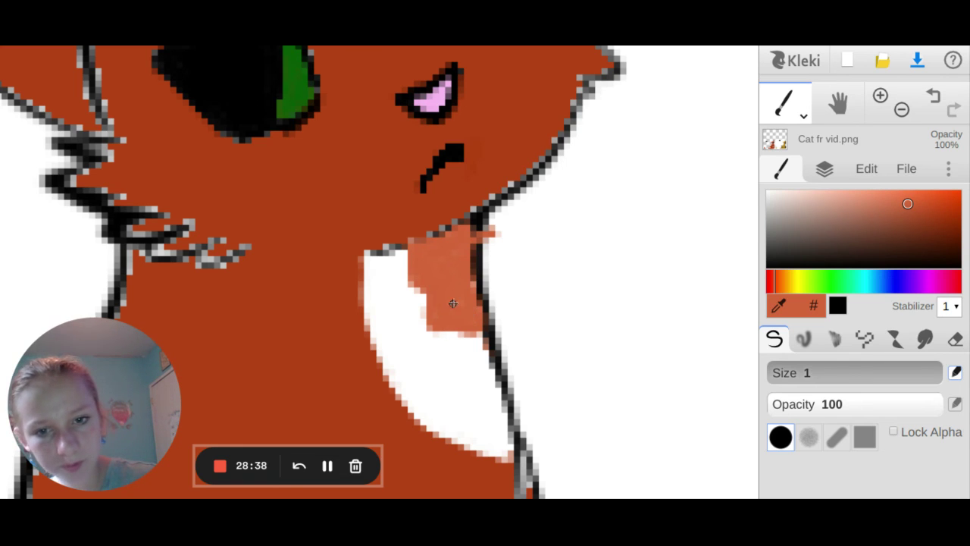
# - Redraw Squirrelflight's front neck outline and jaw line in black with the size 1 brush
pyautogui.click(861, 279)
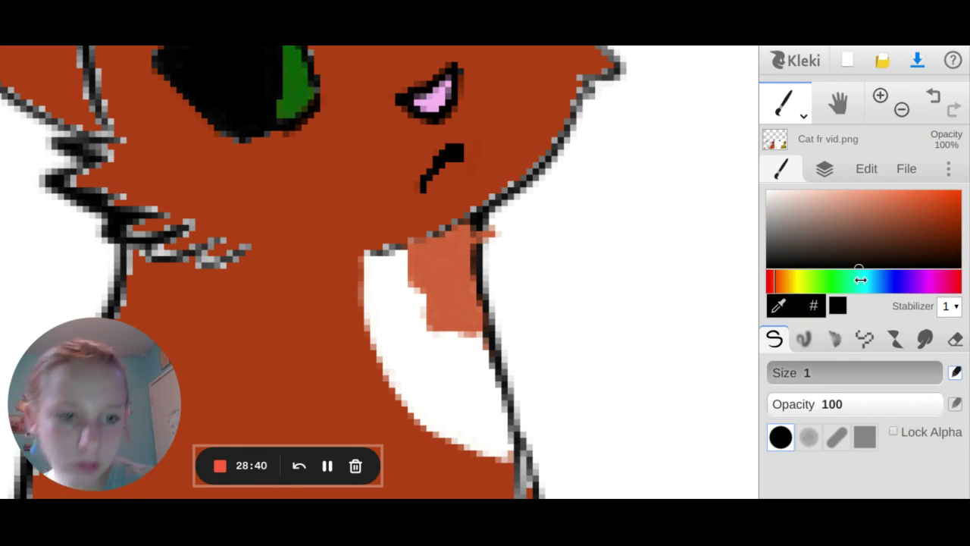
pyautogui.moveTo(473, 278)
pyautogui.mouseDown()
pyautogui.moveTo(470, 238)
pyautogui.moveTo(481, 223)
pyautogui.moveTo(479, 258)
pyautogui.moveTo(485, 220)
pyautogui.moveTo(500, 388)
pyautogui.moveTo(482, 289)
pyautogui.mouseUp()
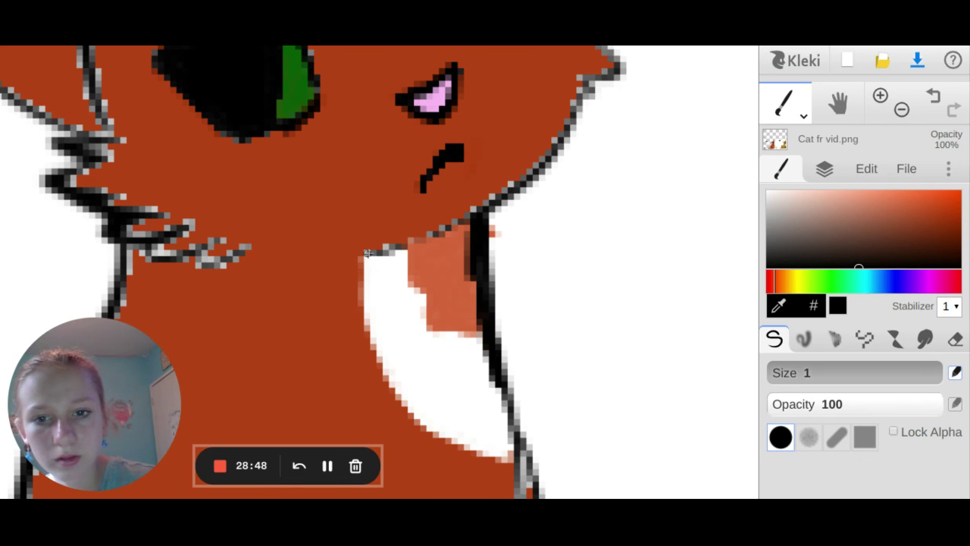
pyautogui.moveTo(367, 253)
pyautogui.mouseDown()
pyautogui.moveTo(459, 223)
pyautogui.moveTo(524, 186)
pyautogui.mouseUp()
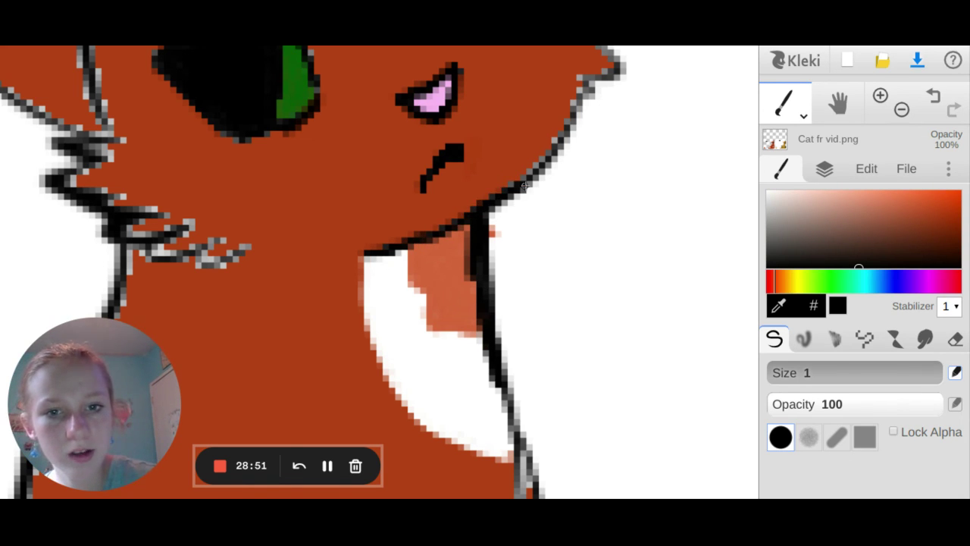
# - Examine the whole drawing with all four cats to check Squirrelflight's new chest and paw markings
pyautogui.click(902, 110)
pyautogui.click(901, 110)
pyautogui.click(901, 110)
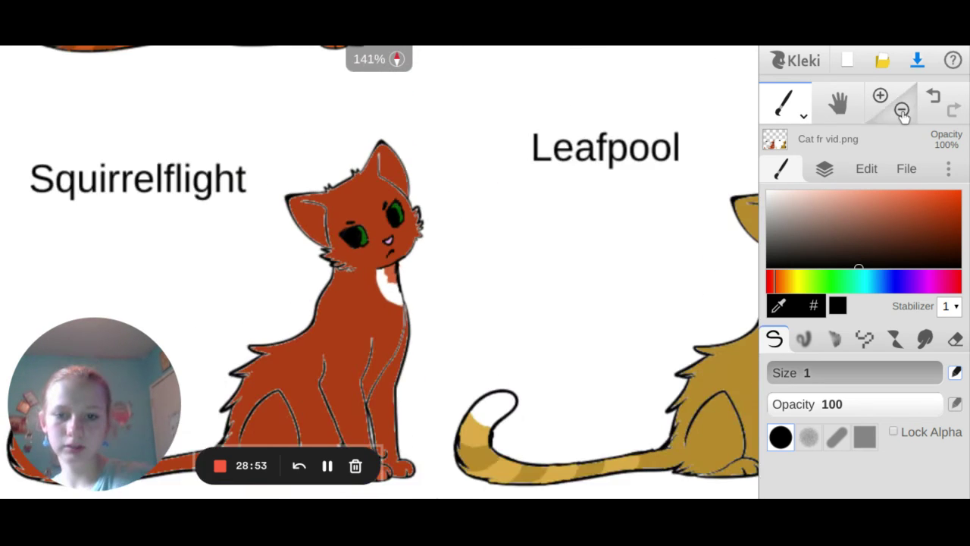
pyautogui.click(901, 110)
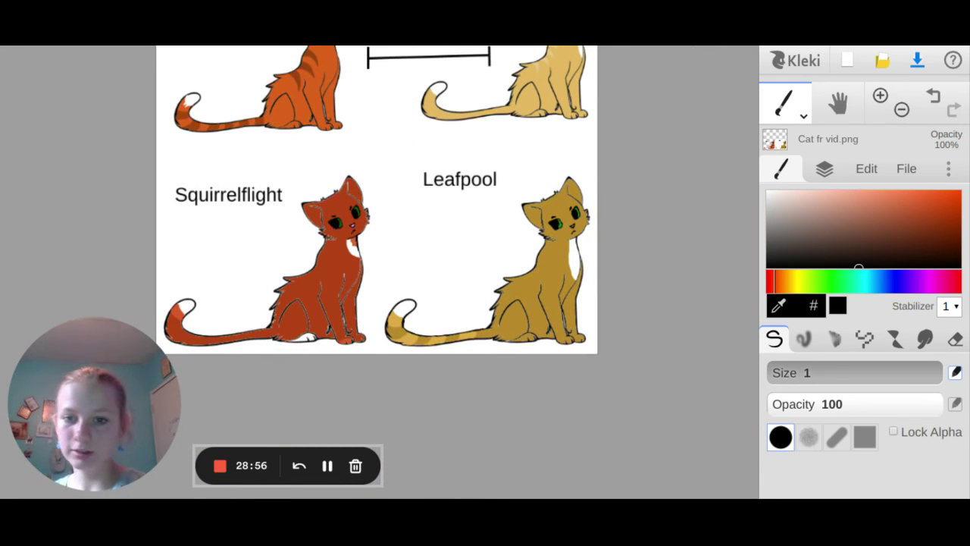
pyautogui.scroll(3, 377, 227)
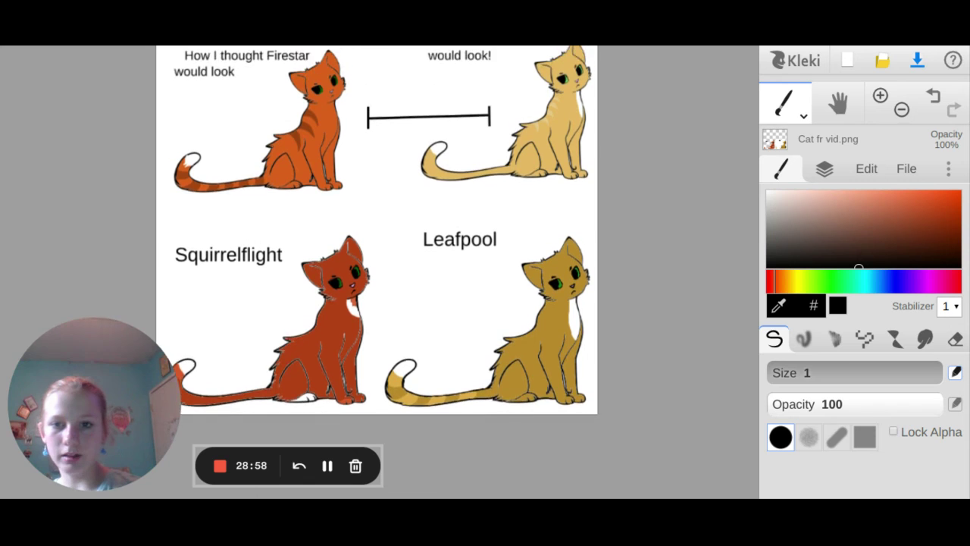
pyautogui.scroll(1, 376, 227)
pyautogui.hscroll(-2, 376, 227)
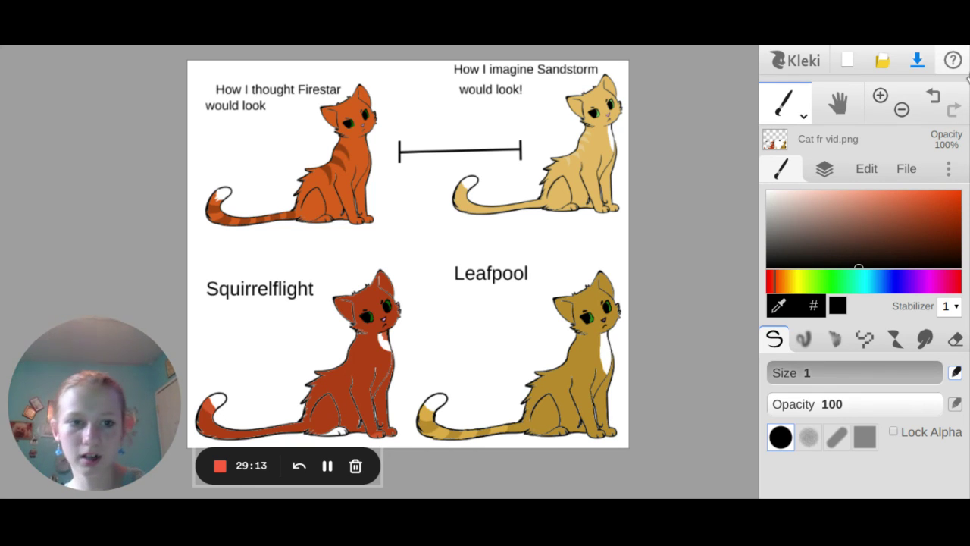
# - Try to label the line between Firestar and Sandstorm with "How I think Firestar's Family would look" in 15-size sans-serif text
pyautogui.click(780, 114)
pyautogui.click(786, 191)
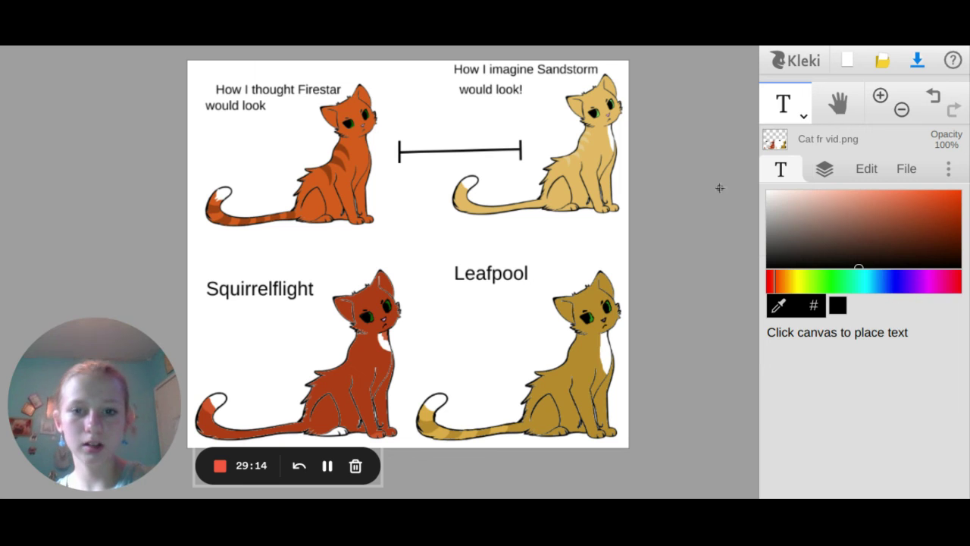
pyautogui.click(414, 133)
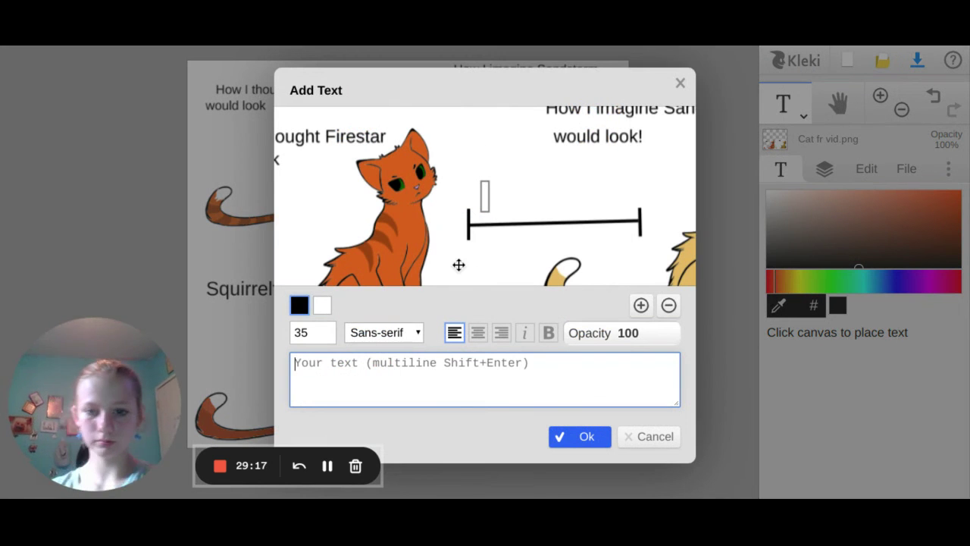
pyautogui.click(315, 326)
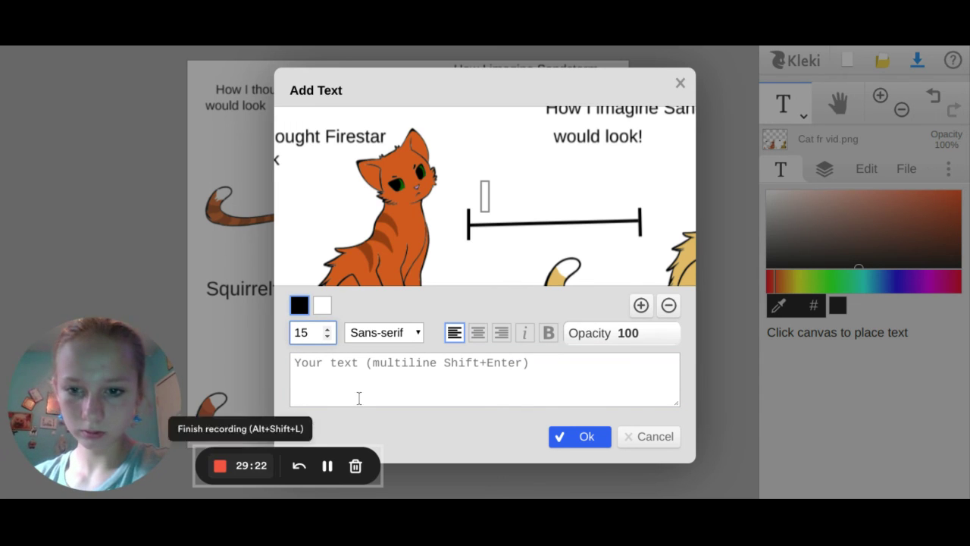
pyautogui.click(389, 378)
pyautogui.write('How I')
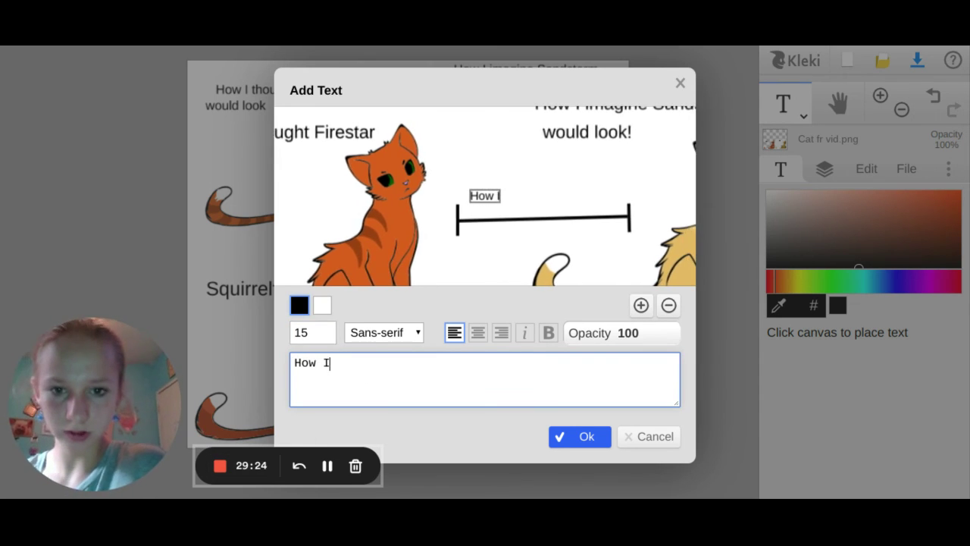
pyautogui.write(' thu')
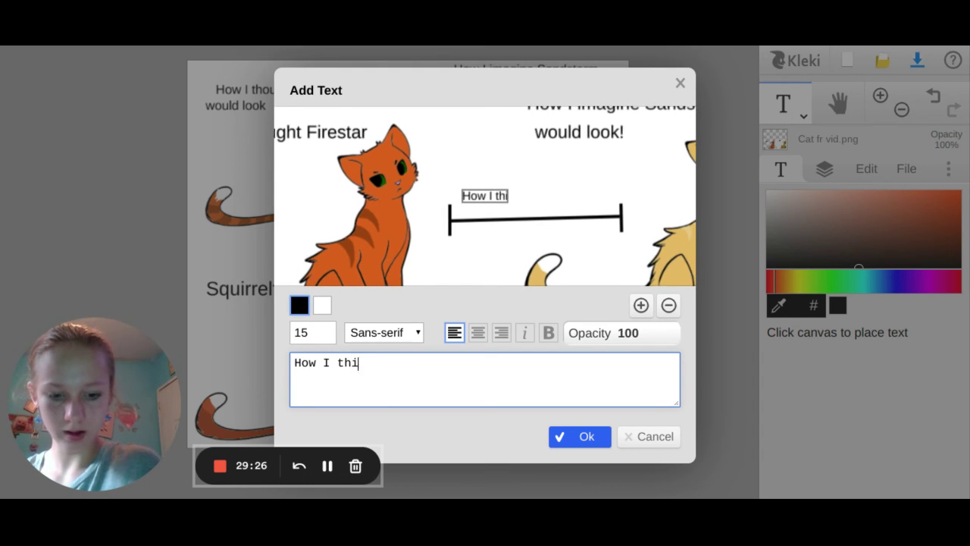
pyautogui.press('BackSpace')
pyautogui.write('ink')
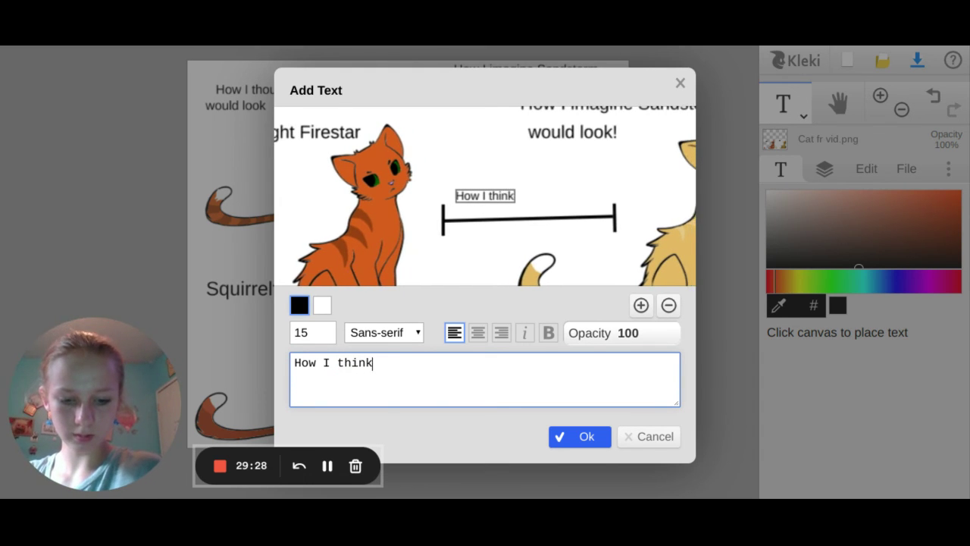
pyautogui.write(' Firestra')
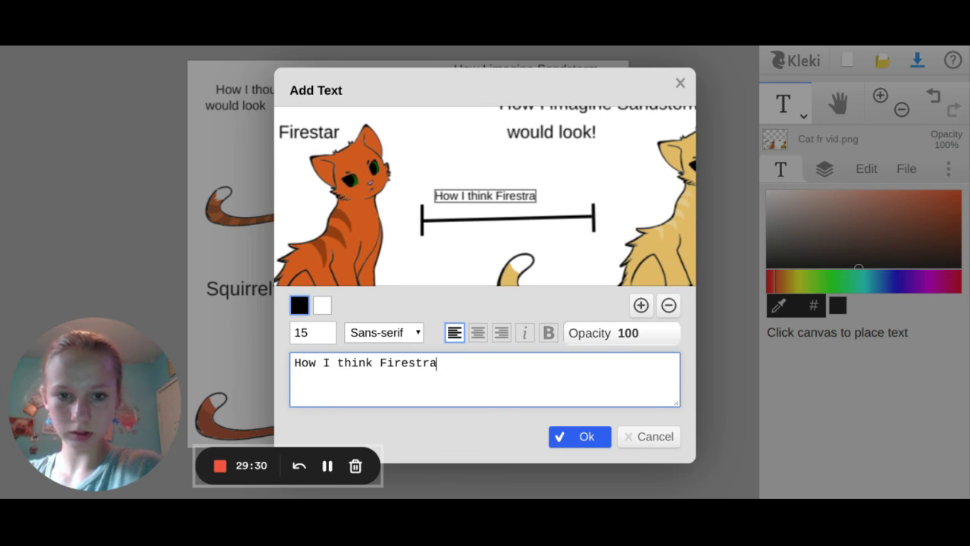
pyautogui.press('BackSpace')
pyautogui.press('BackSpace')
pyautogui.press('BackSpace')
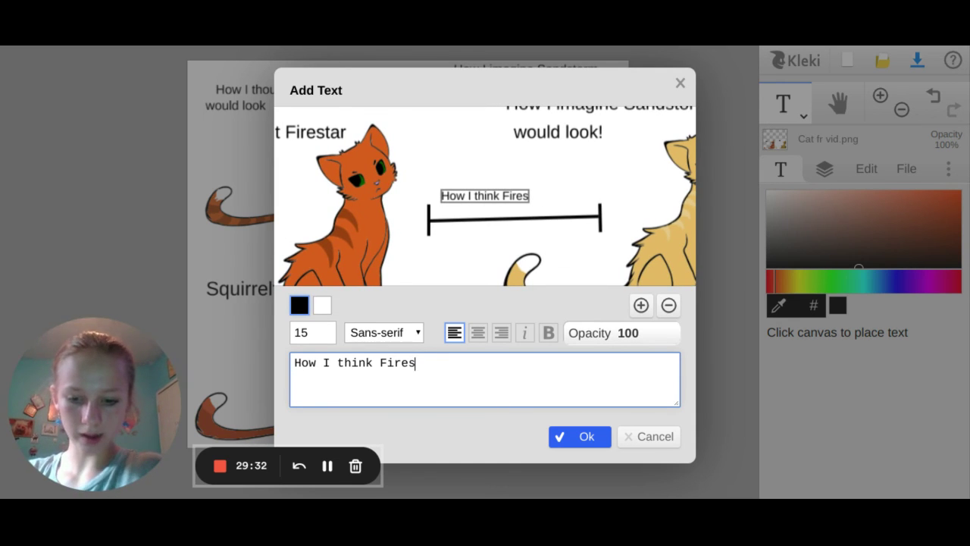
pyautogui.write("tar's F")
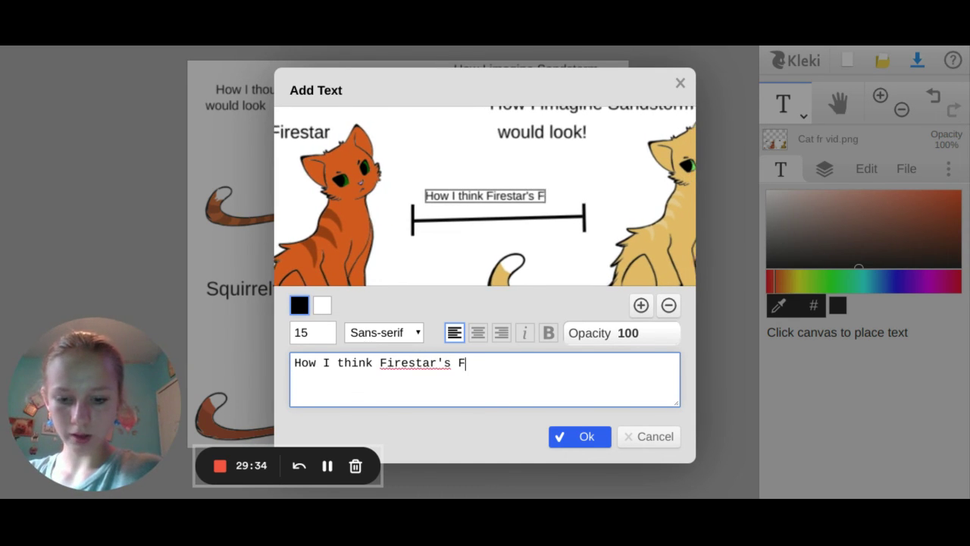
pyautogui.write('amily Woulf')
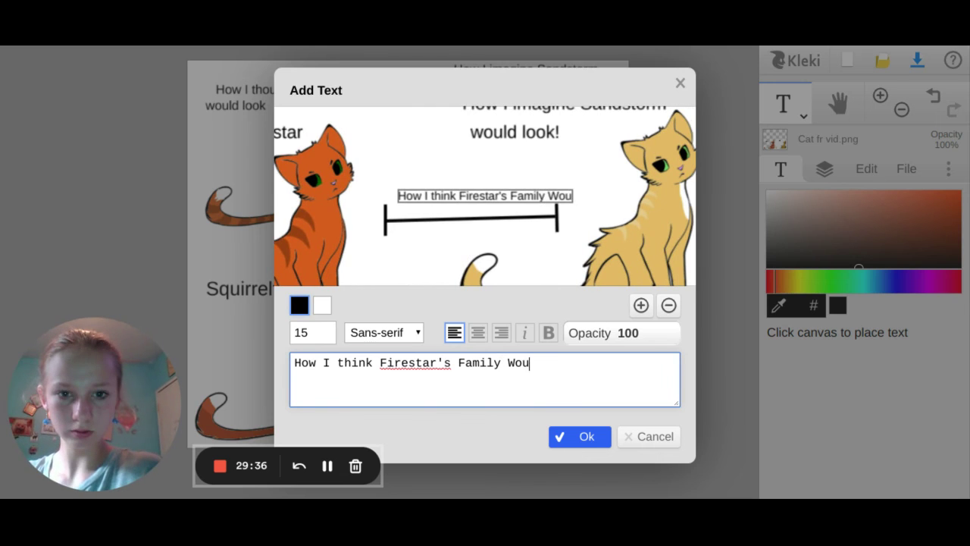
pyautogui.press('BackSpace')
pyautogui.press('BackSpace')
pyautogui.press('BackSpace')
pyautogui.press('BackSpace')
pyautogui.press('BackSpace')
pyautogui.press('BackSpace')
pyautogui.press('BackSpace')
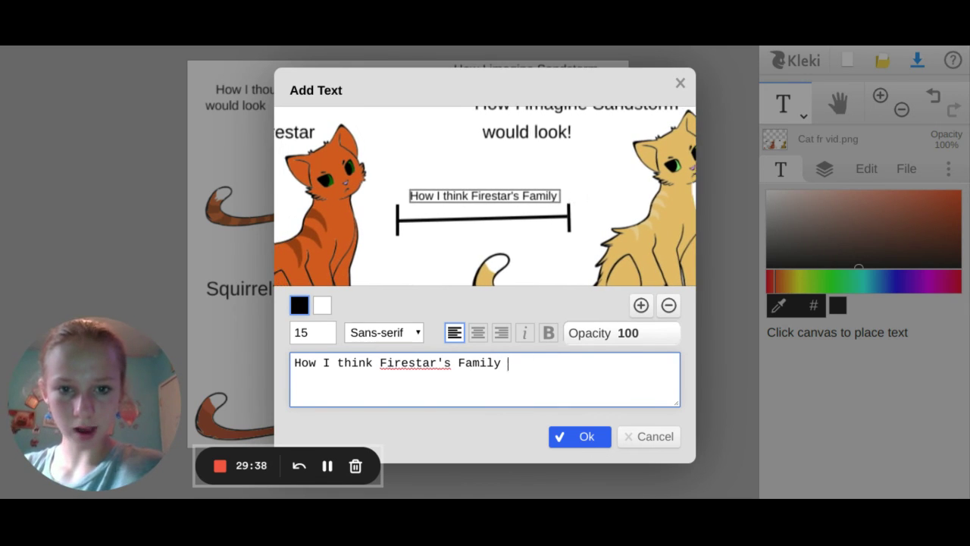
pyautogui.write('would')
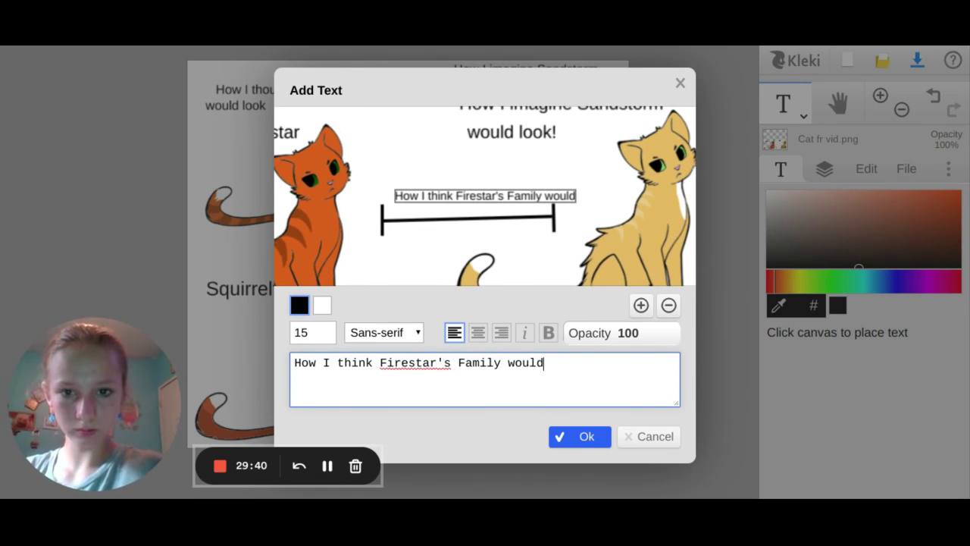
pyautogui.write(' look')
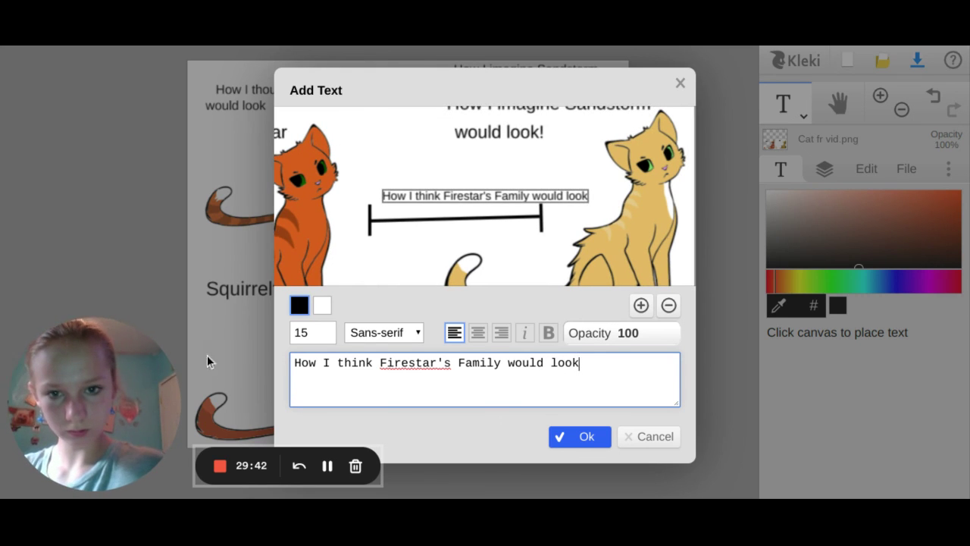
# - Replace "think" with "thought" in the label text and discard the label without placing it
pyautogui.doubleClick(370, 364)
pyautogui.write('thout')
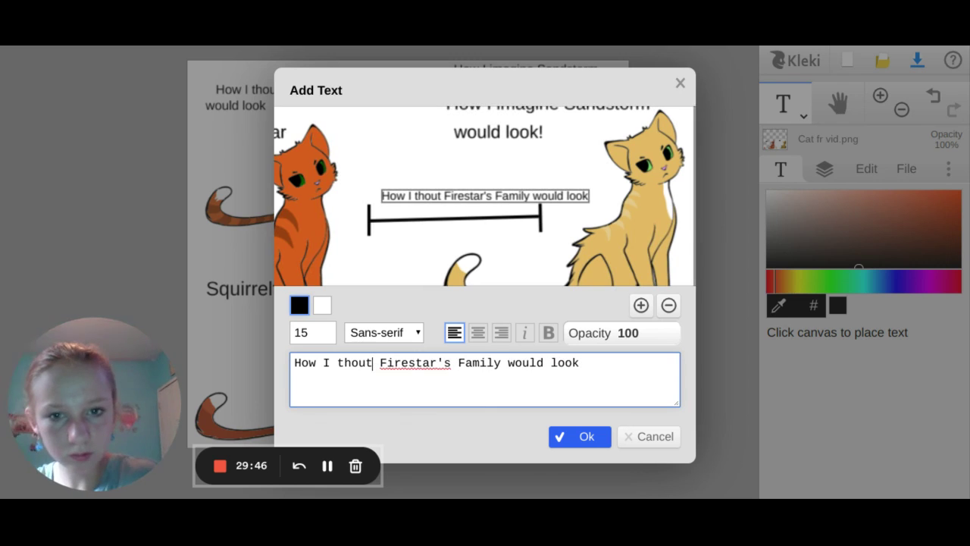
pyautogui.press('BackSpace')
pyautogui.write('ght')
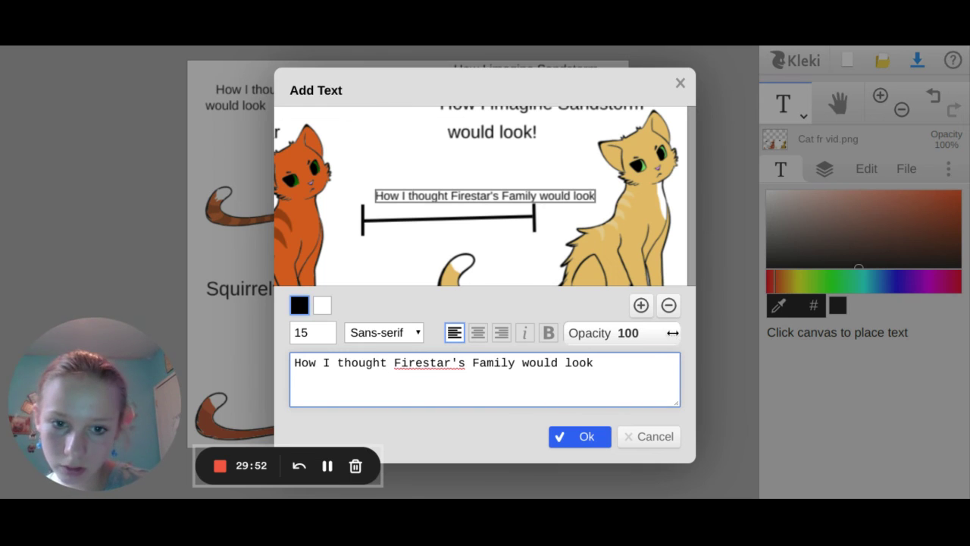
pyautogui.click(680, 85)
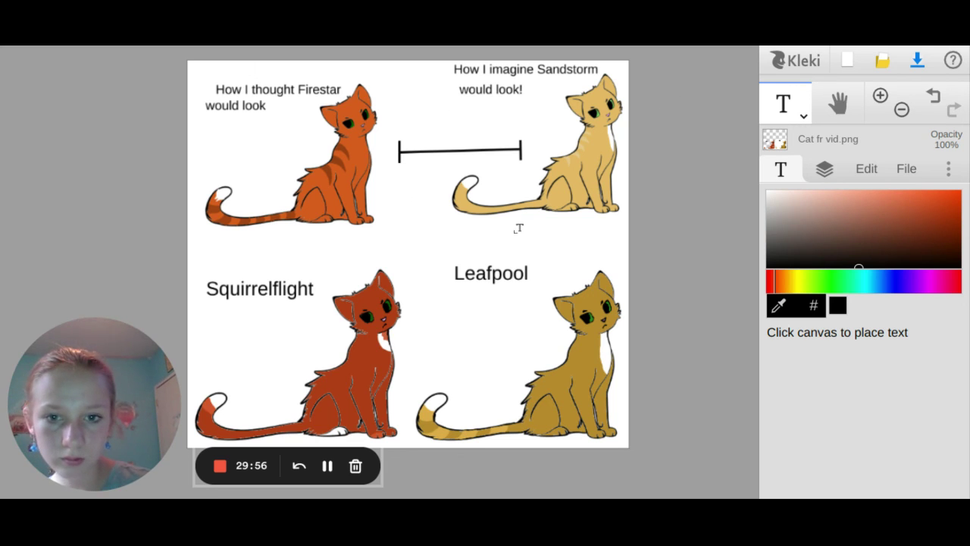
# - Place the heading "How I thought Firestar's family" at size 35 along the canvas's upper edge, above Firestar's label
pyautogui.click(196, 71)
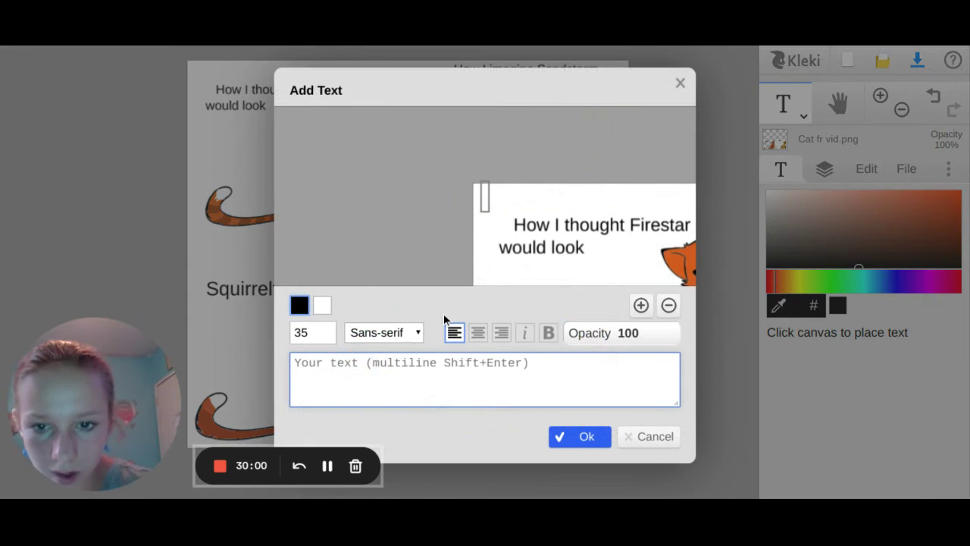
pyautogui.write('How I ')
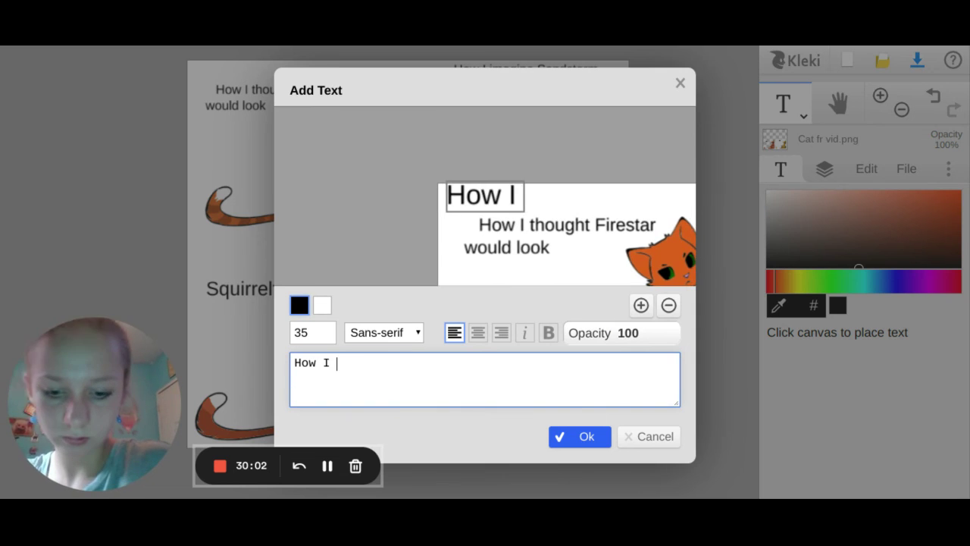
pyautogui.write('thought ')
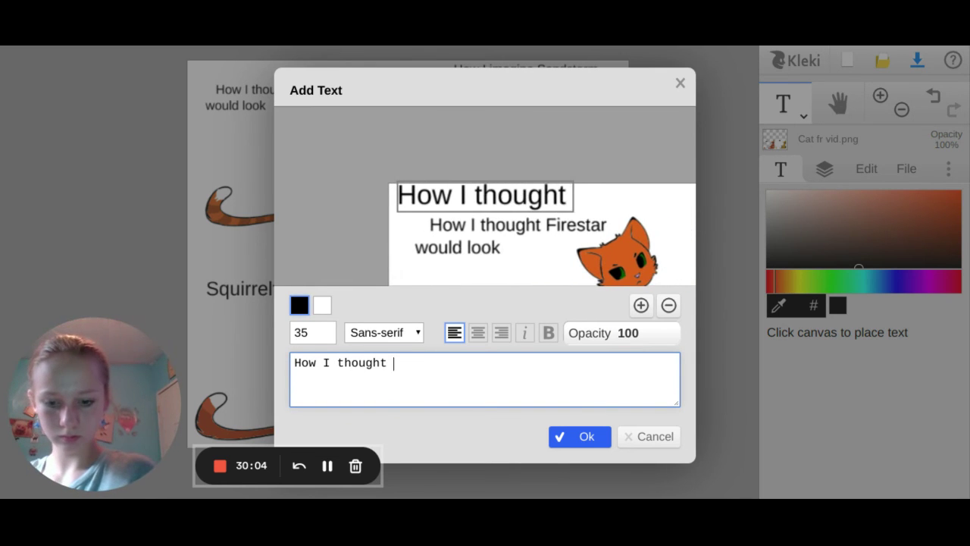
pyautogui.write('Firestars')
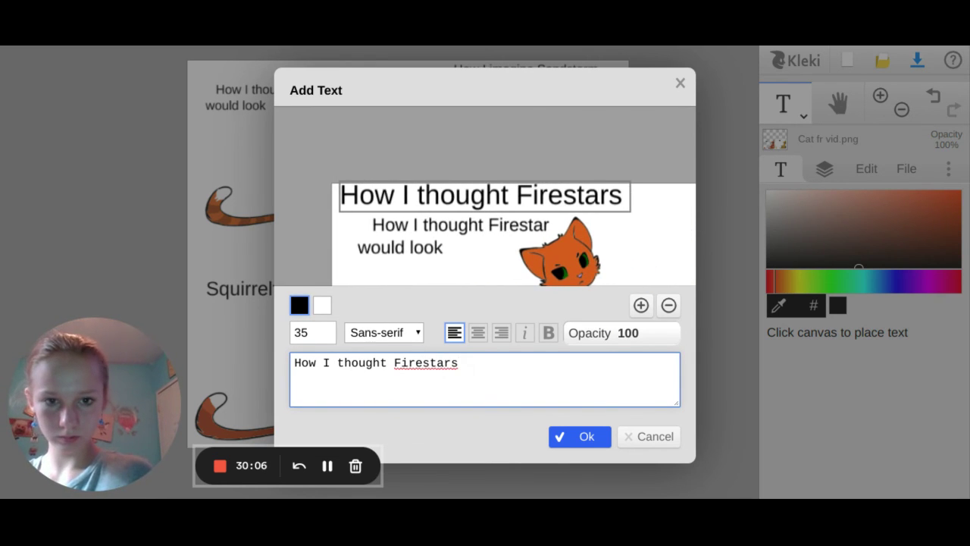
pyautogui.press('BackSpace')
pyautogui.press('BackSpace')
pyautogui.write("'s ")
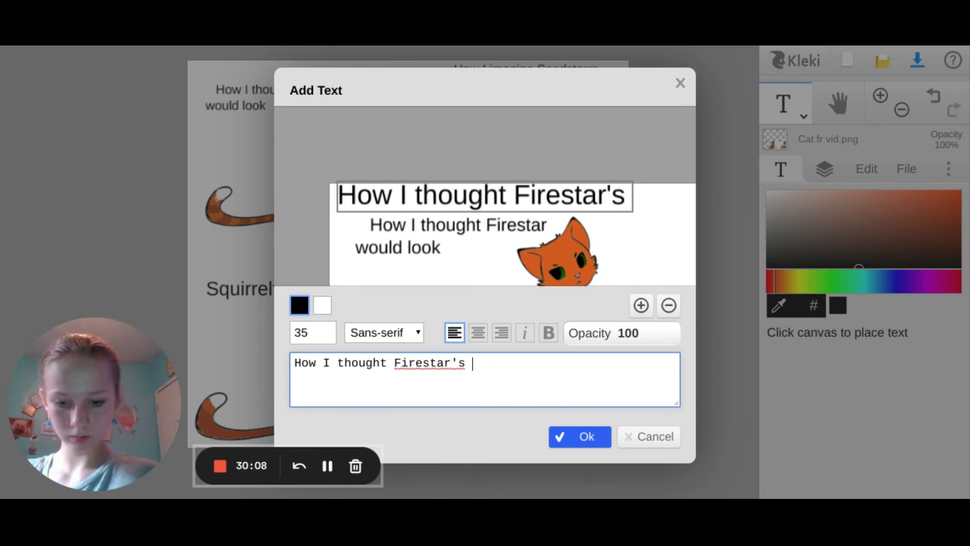
pyautogui.write('family')
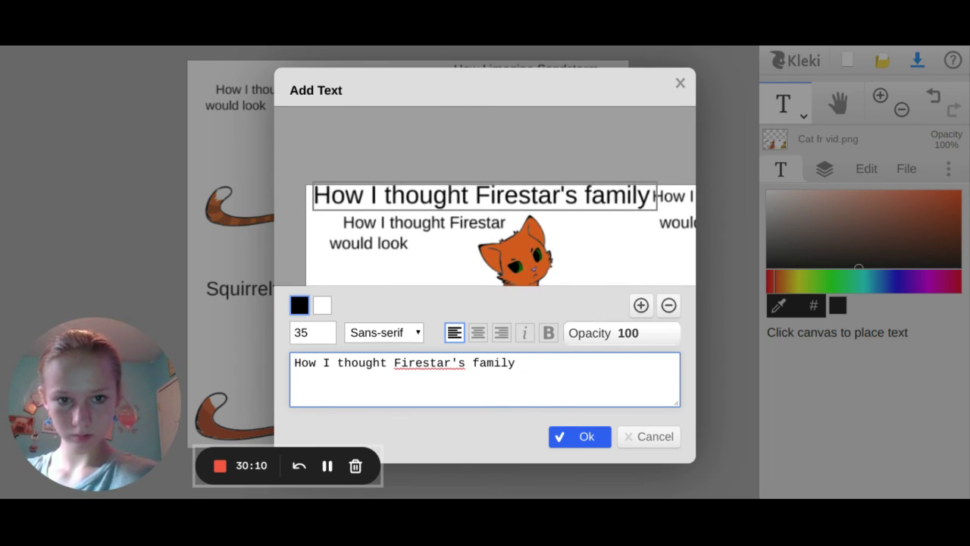
pyautogui.click(583, 444)
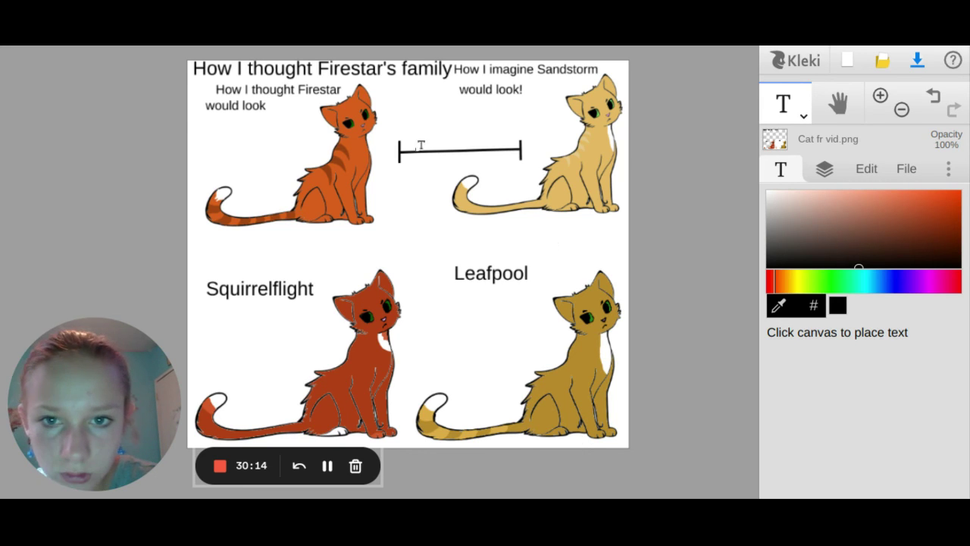
# - Add the words "would" and "look" as two stacked size 35 texts beneath the end of the heading
pyautogui.click(384, 89)
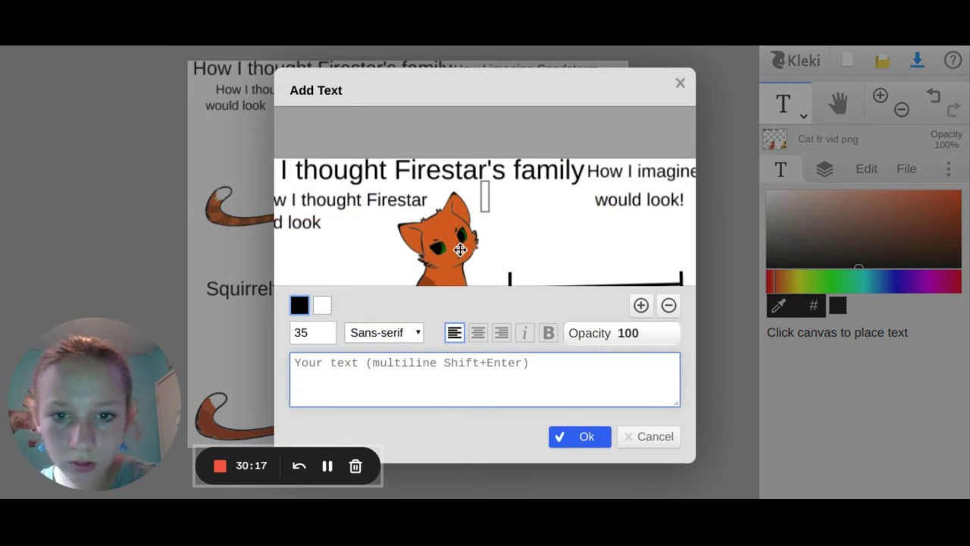
pyautogui.write('would')
pyautogui.click(569, 439)
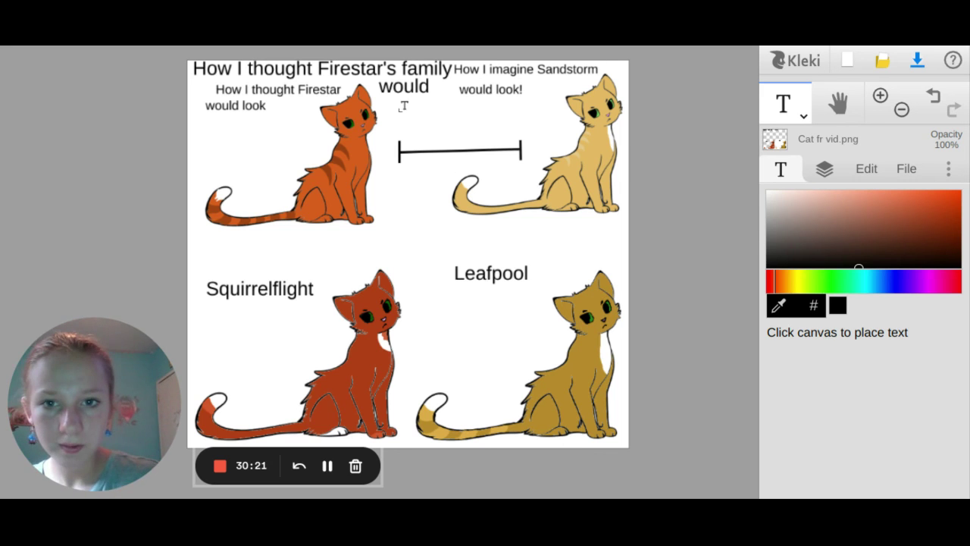
pyautogui.click(403, 106)
pyautogui.write('look')
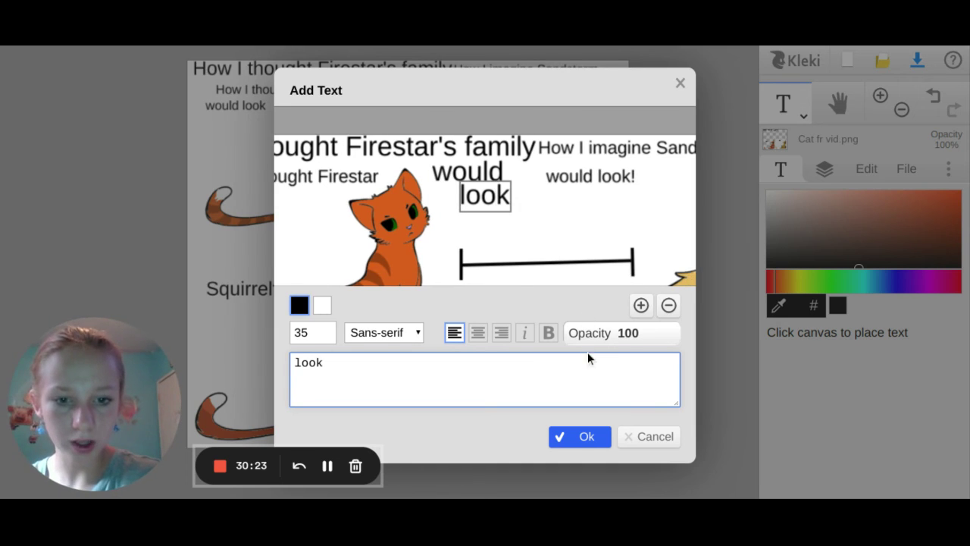
pyautogui.click(583, 437)
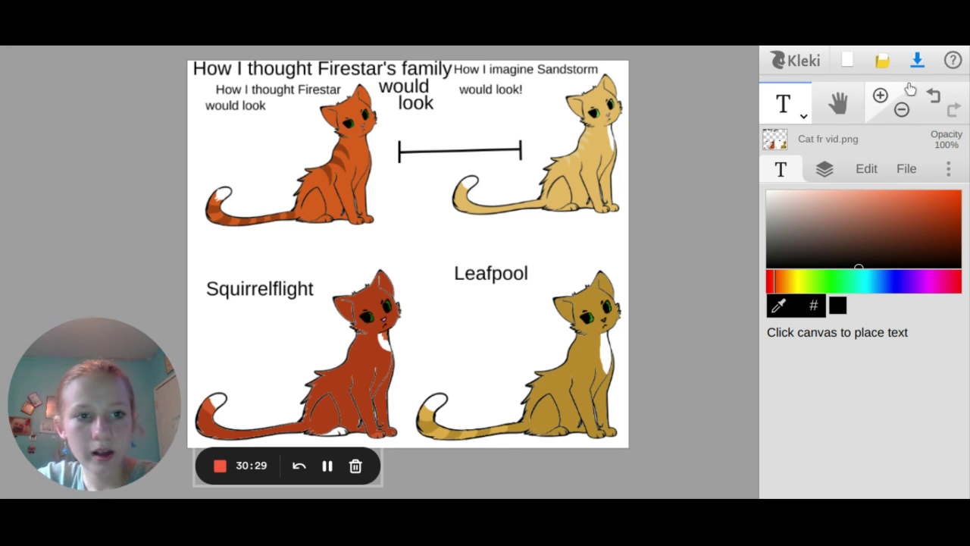
# - Undo the placement of "look", "would" and the heading about Firestar's family
pyautogui.click(932, 91)
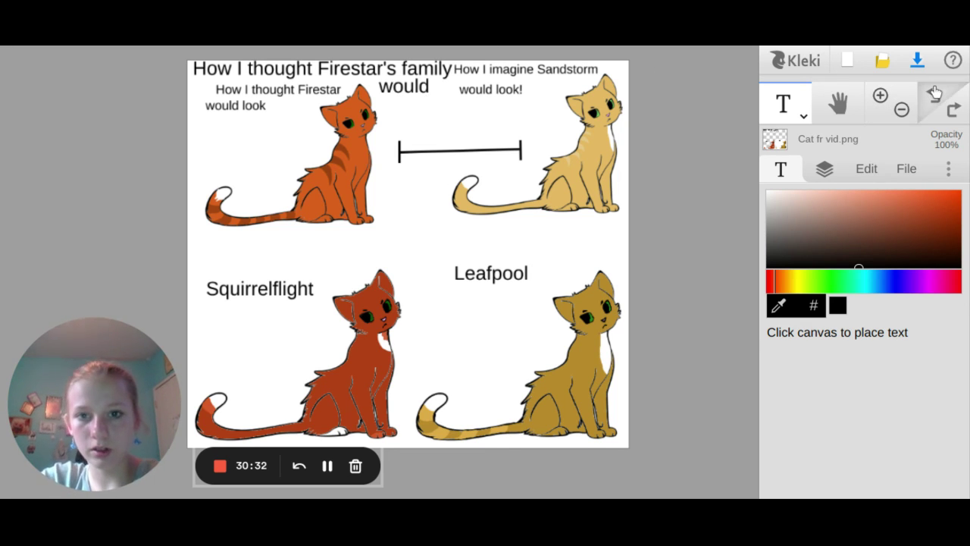
pyautogui.click(933, 91)
pyautogui.click(934, 92)
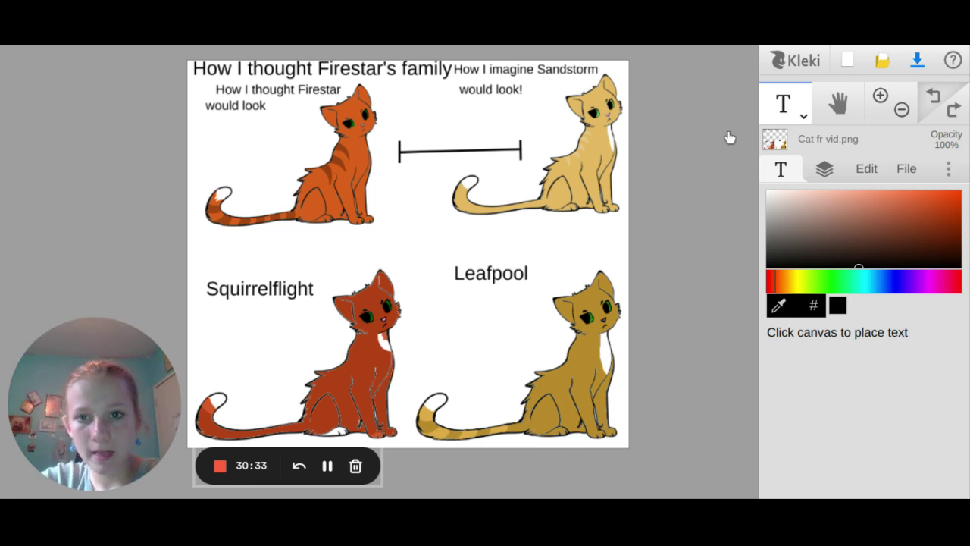
# - Place the black heading "How I thought Firestar's family would look!" at size 35 in the gap between the upper and lower cats
pyautogui.click(217, 255)
pyautogui.write('How')
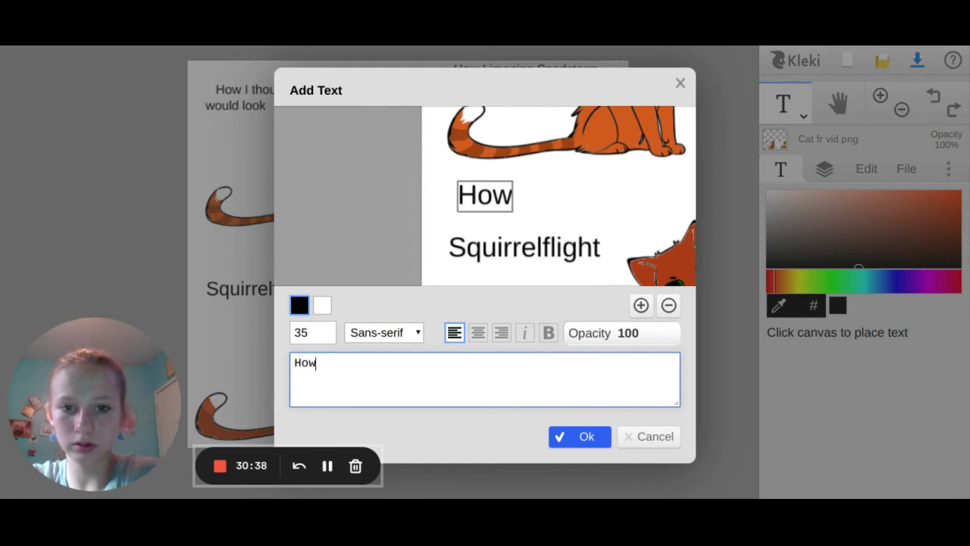
pyautogui.write(' I thought')
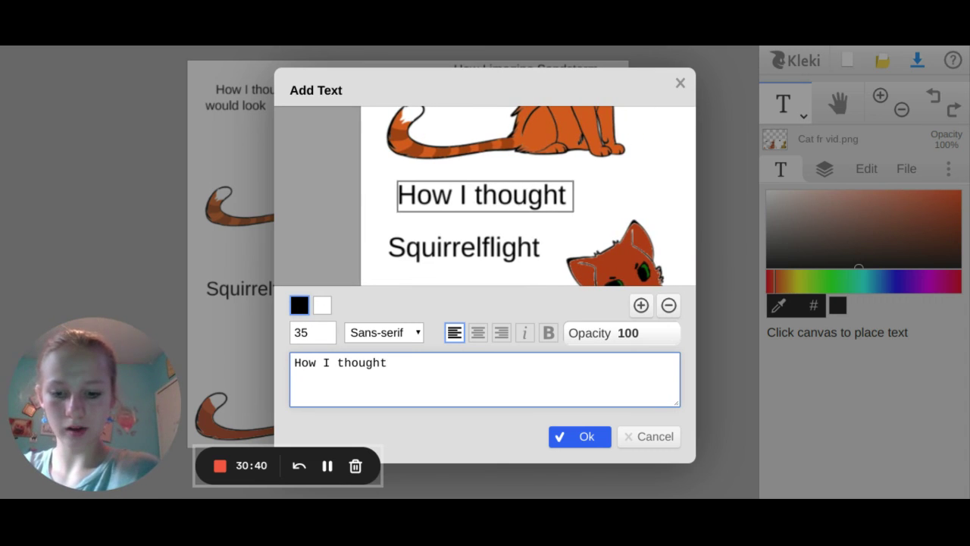
pyautogui.write(' Firestar')
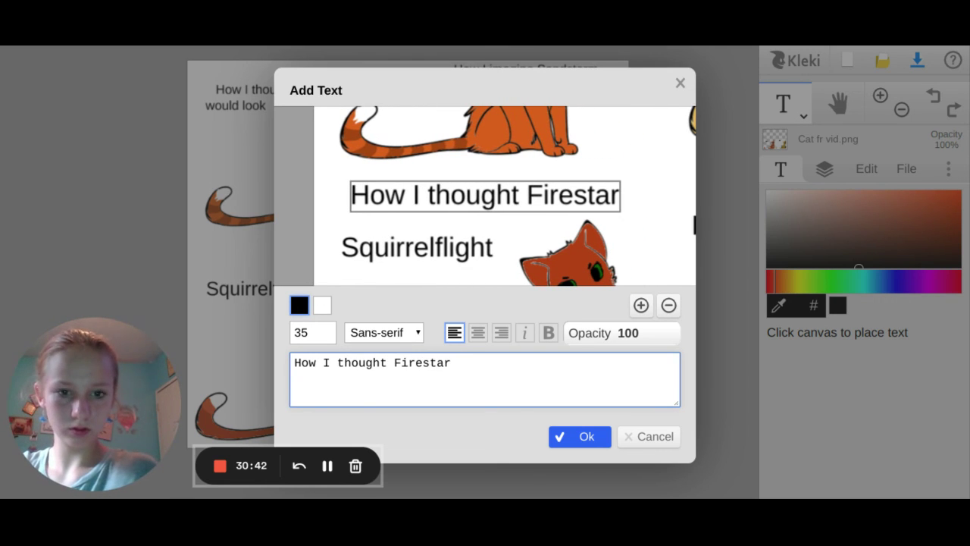
pyautogui.write("'s ")
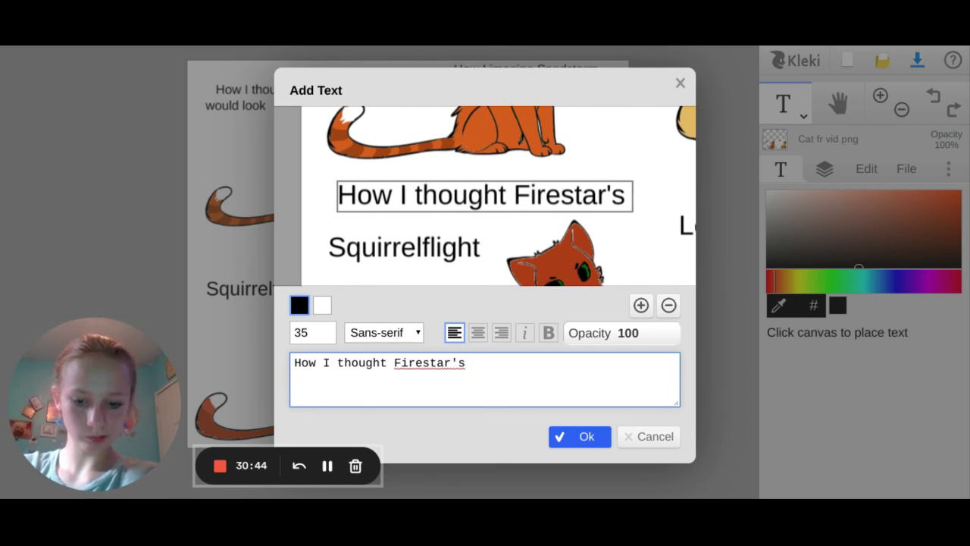
pyautogui.write('family w')
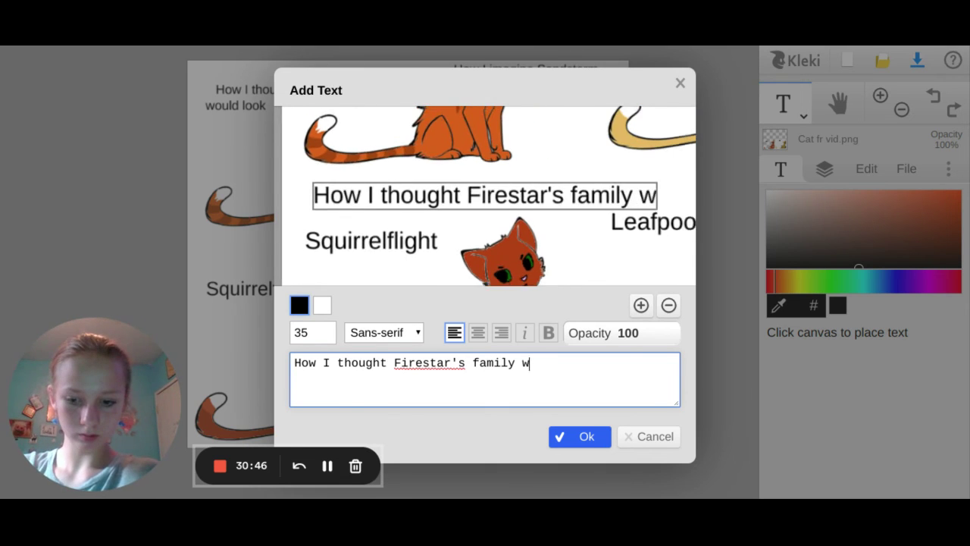
pyautogui.write('ould look!')
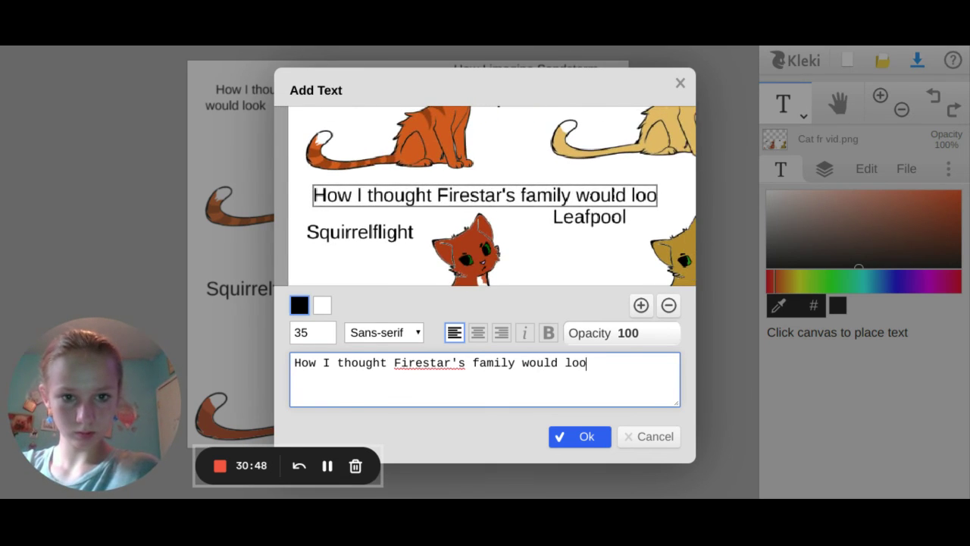
pyautogui.click(564, 444)
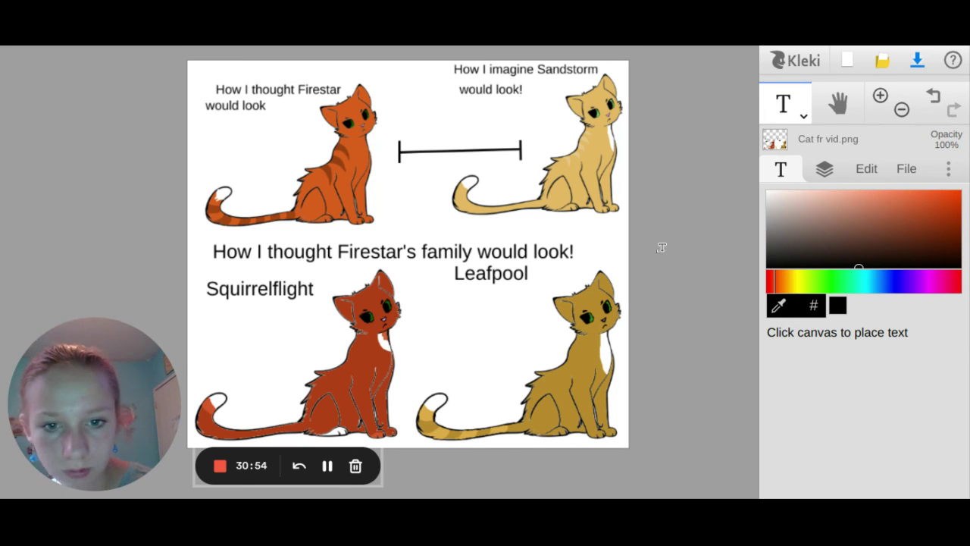
# - Paint over the "Leafpool" label beneath the new heading with the white brush, enlarging the brush to size 21
pyautogui.click(784, 102)
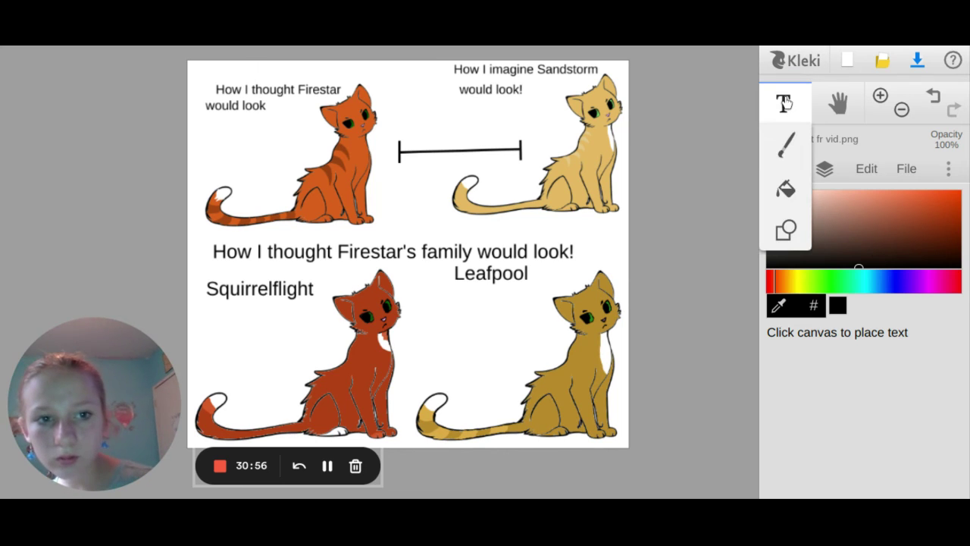
pyautogui.click(788, 147)
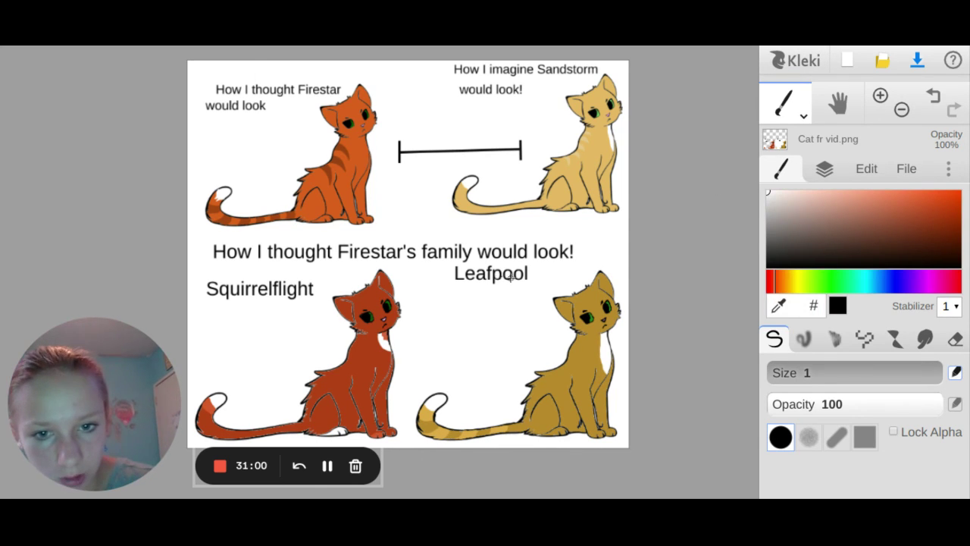
pyautogui.moveTo(528, 278); pyautogui.dragTo(469, 278)
pyautogui.click(793, 373)
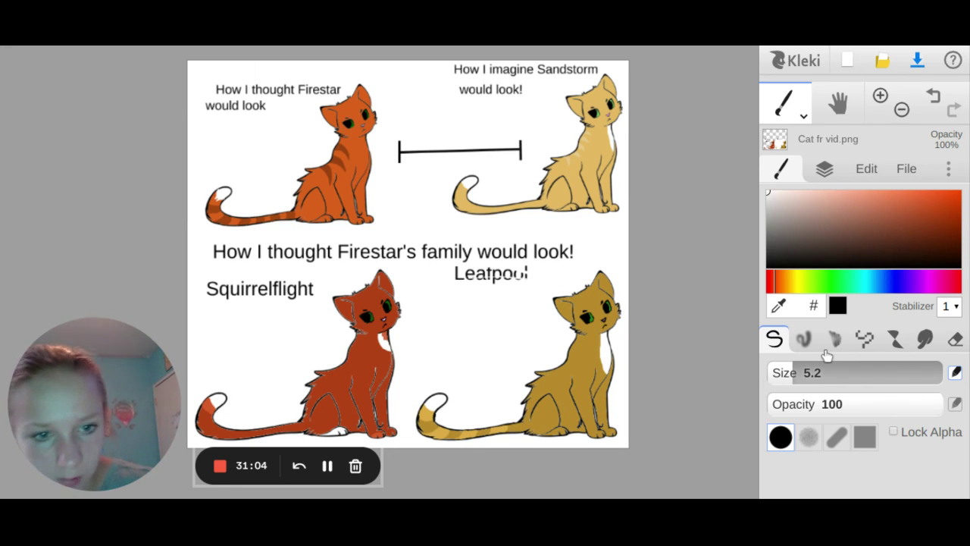
pyautogui.click(810, 372)
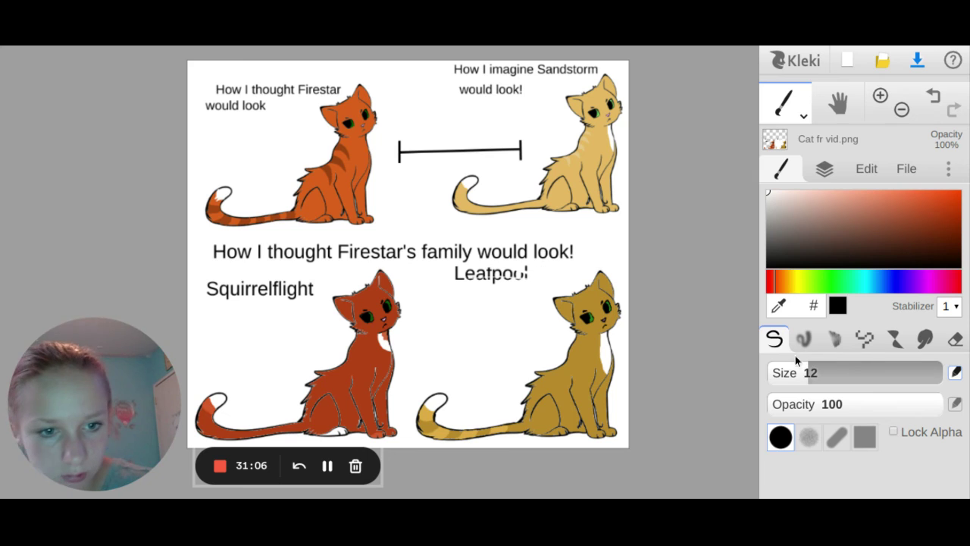
pyautogui.click(812, 372)
pyautogui.click(823, 371)
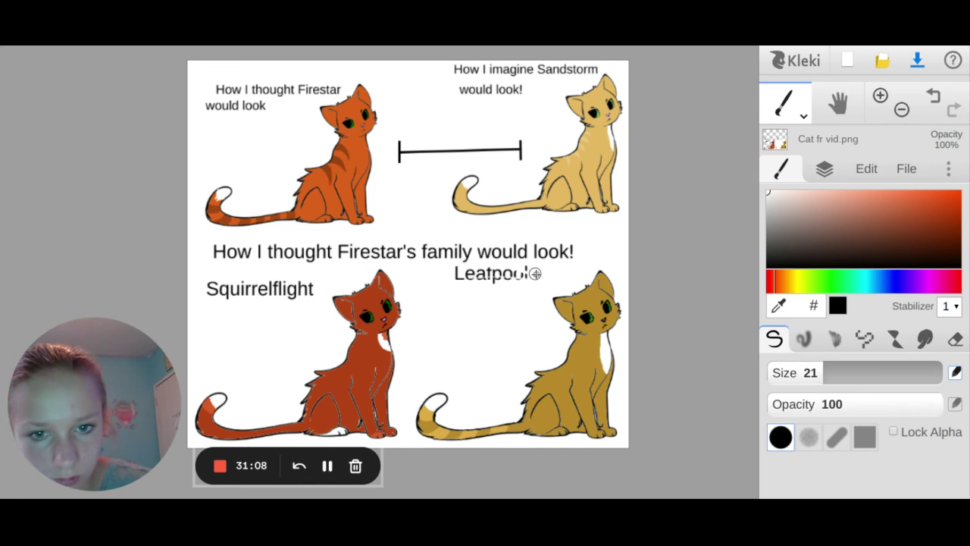
pyautogui.moveTo(530, 274)
pyautogui.mouseDown()
pyautogui.moveTo(453, 270)
pyautogui.moveTo(544, 267)
pyautogui.mouseUp()
# - Add the label "Leafpool" in black, size 35 sans-serif text, beside the lower golden cat's head and clear of the heading
pyautogui.click(773, 120)
pyautogui.click(784, 186)
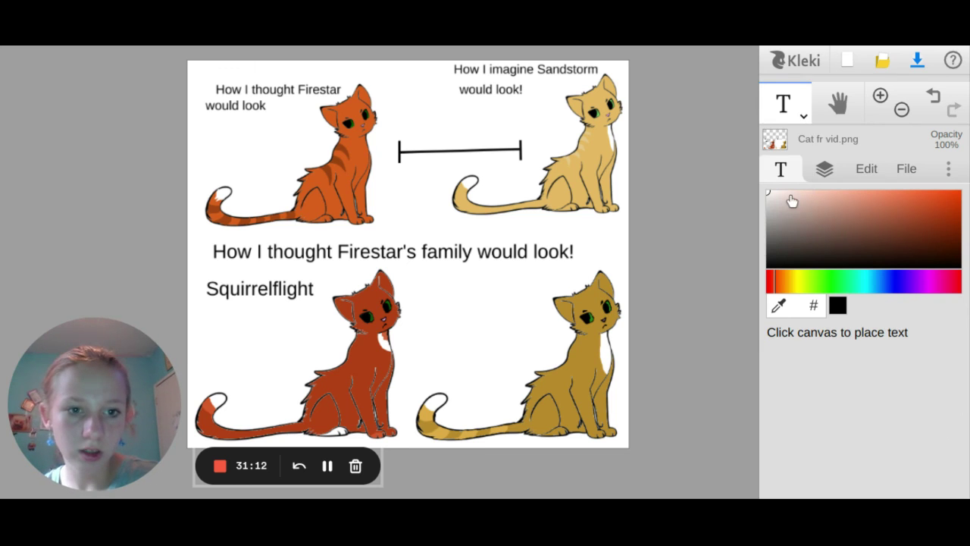
pyautogui.click(462, 295)
pyautogui.write('Leap')
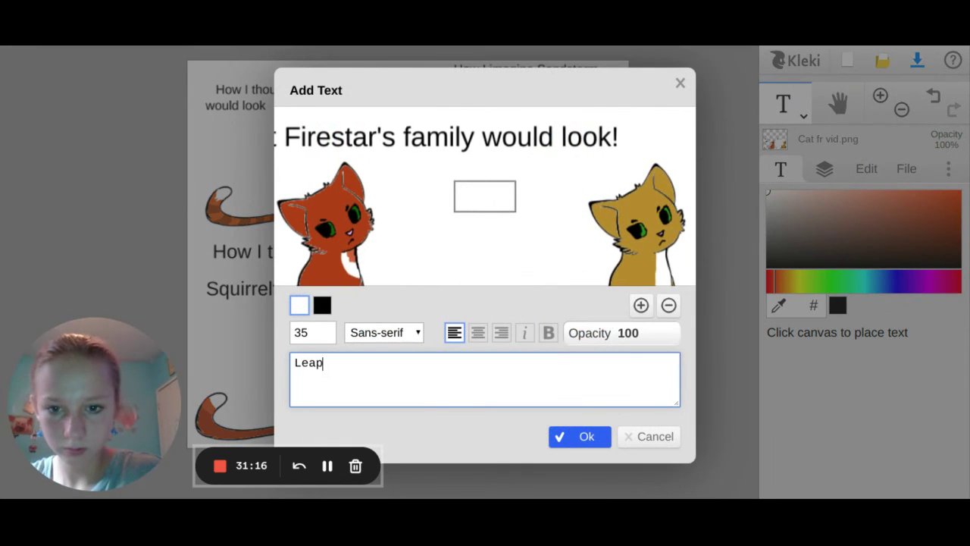
pyautogui.press('BackSpace')
pyautogui.press('BackSpace')
pyautogui.press('BackSpace')
pyautogui.press('BackSpace')
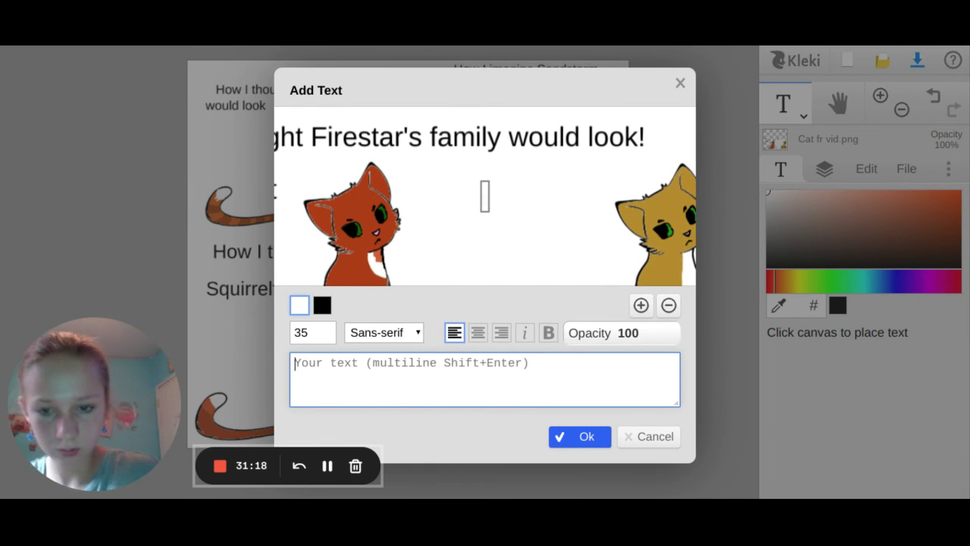
pyautogui.click(322, 304)
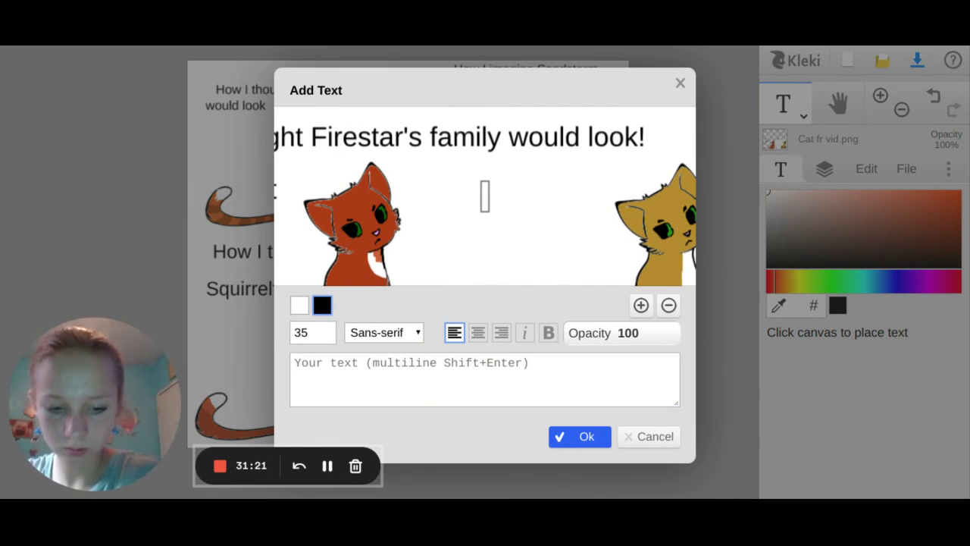
pyautogui.click(324, 359)
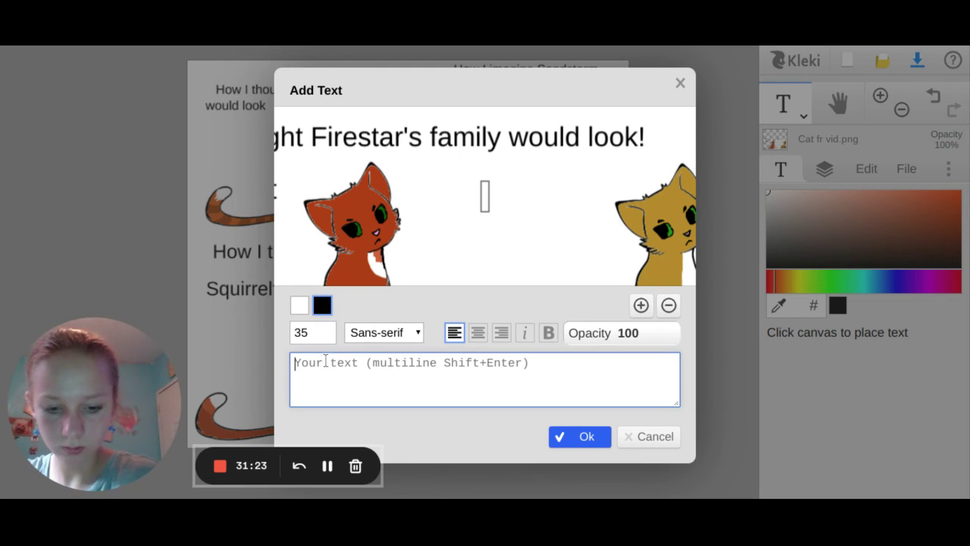
pyautogui.write('Leafpool')
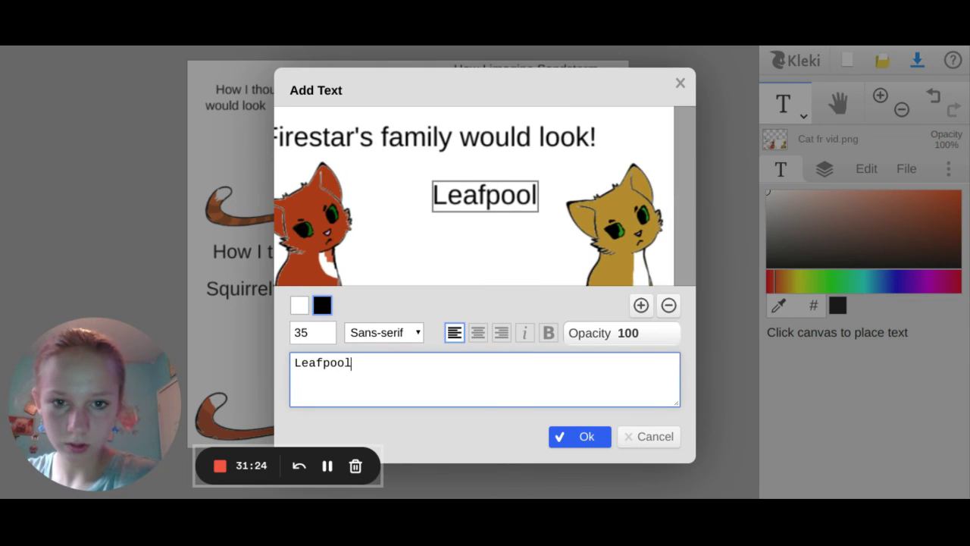
pyautogui.click(574, 436)
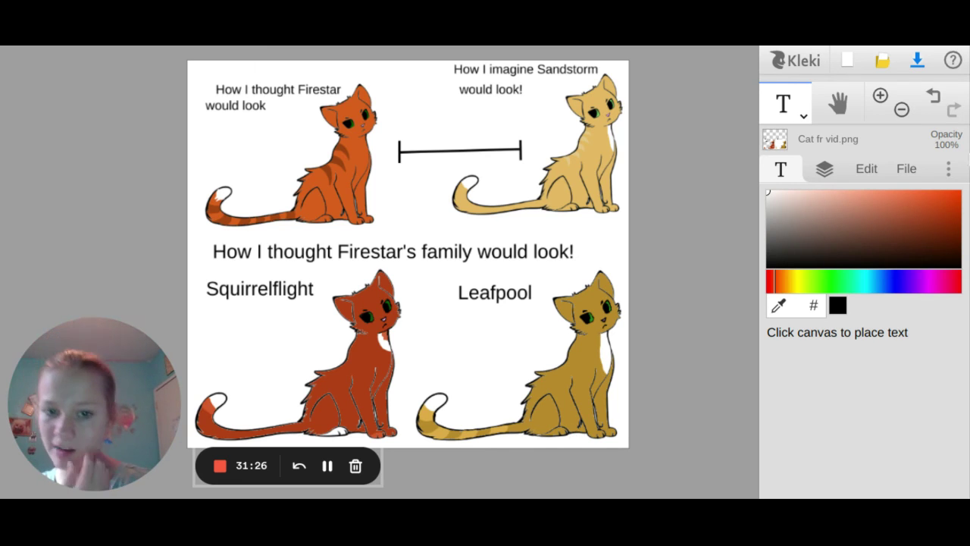